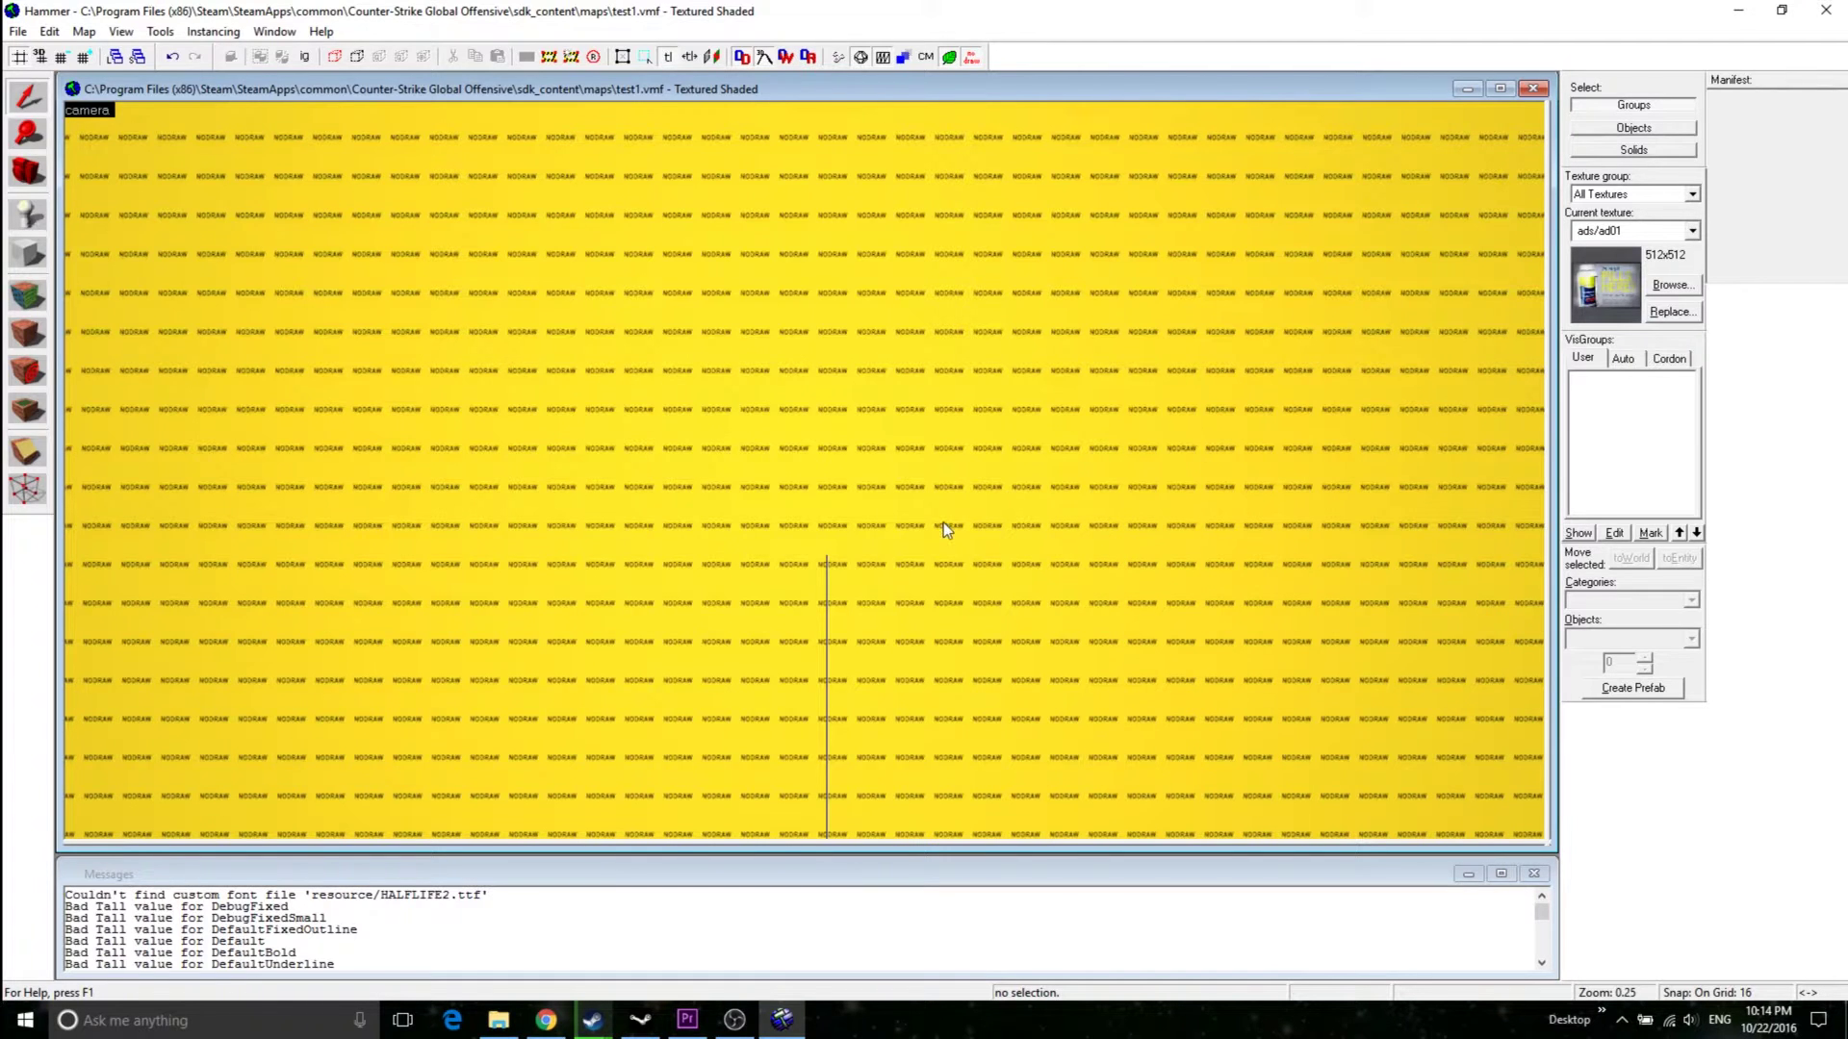
# - Examine the nodraw-textured outer faces of the map's large blocks and the gap between them from several sides
pyautogui.press('Left')
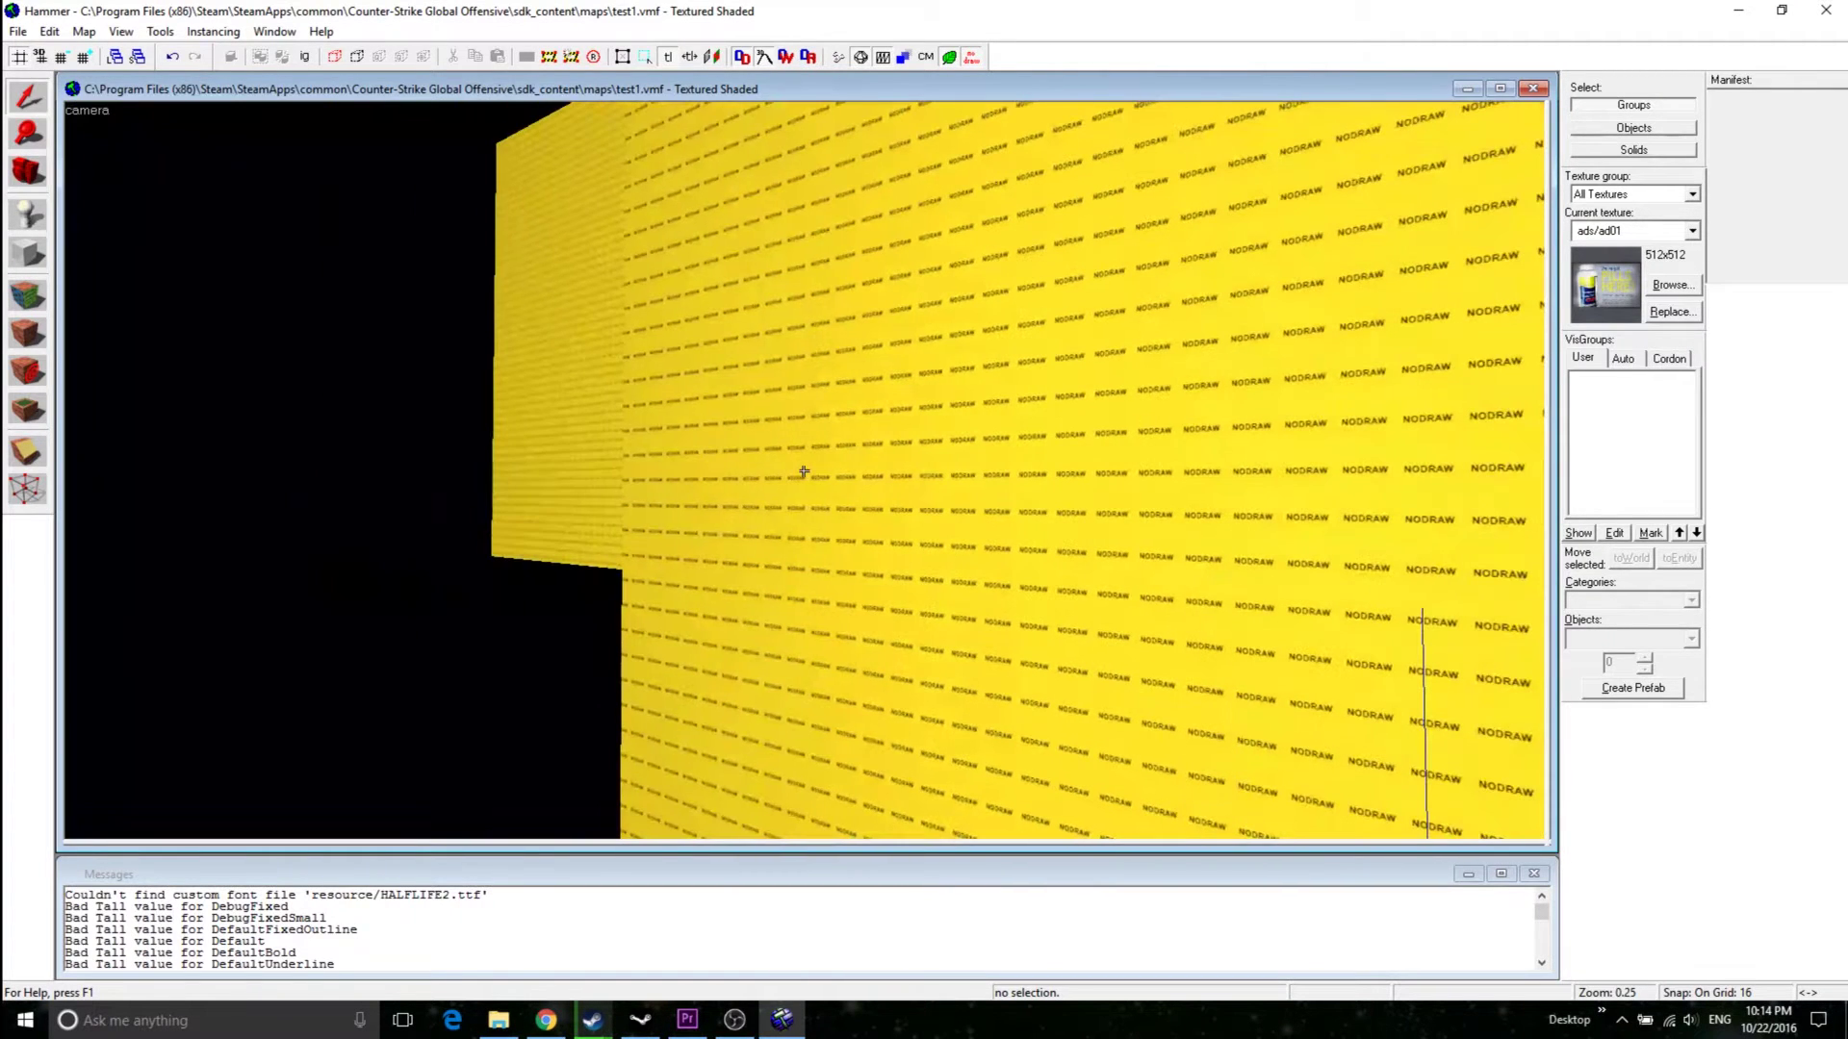
pyautogui.press('a')
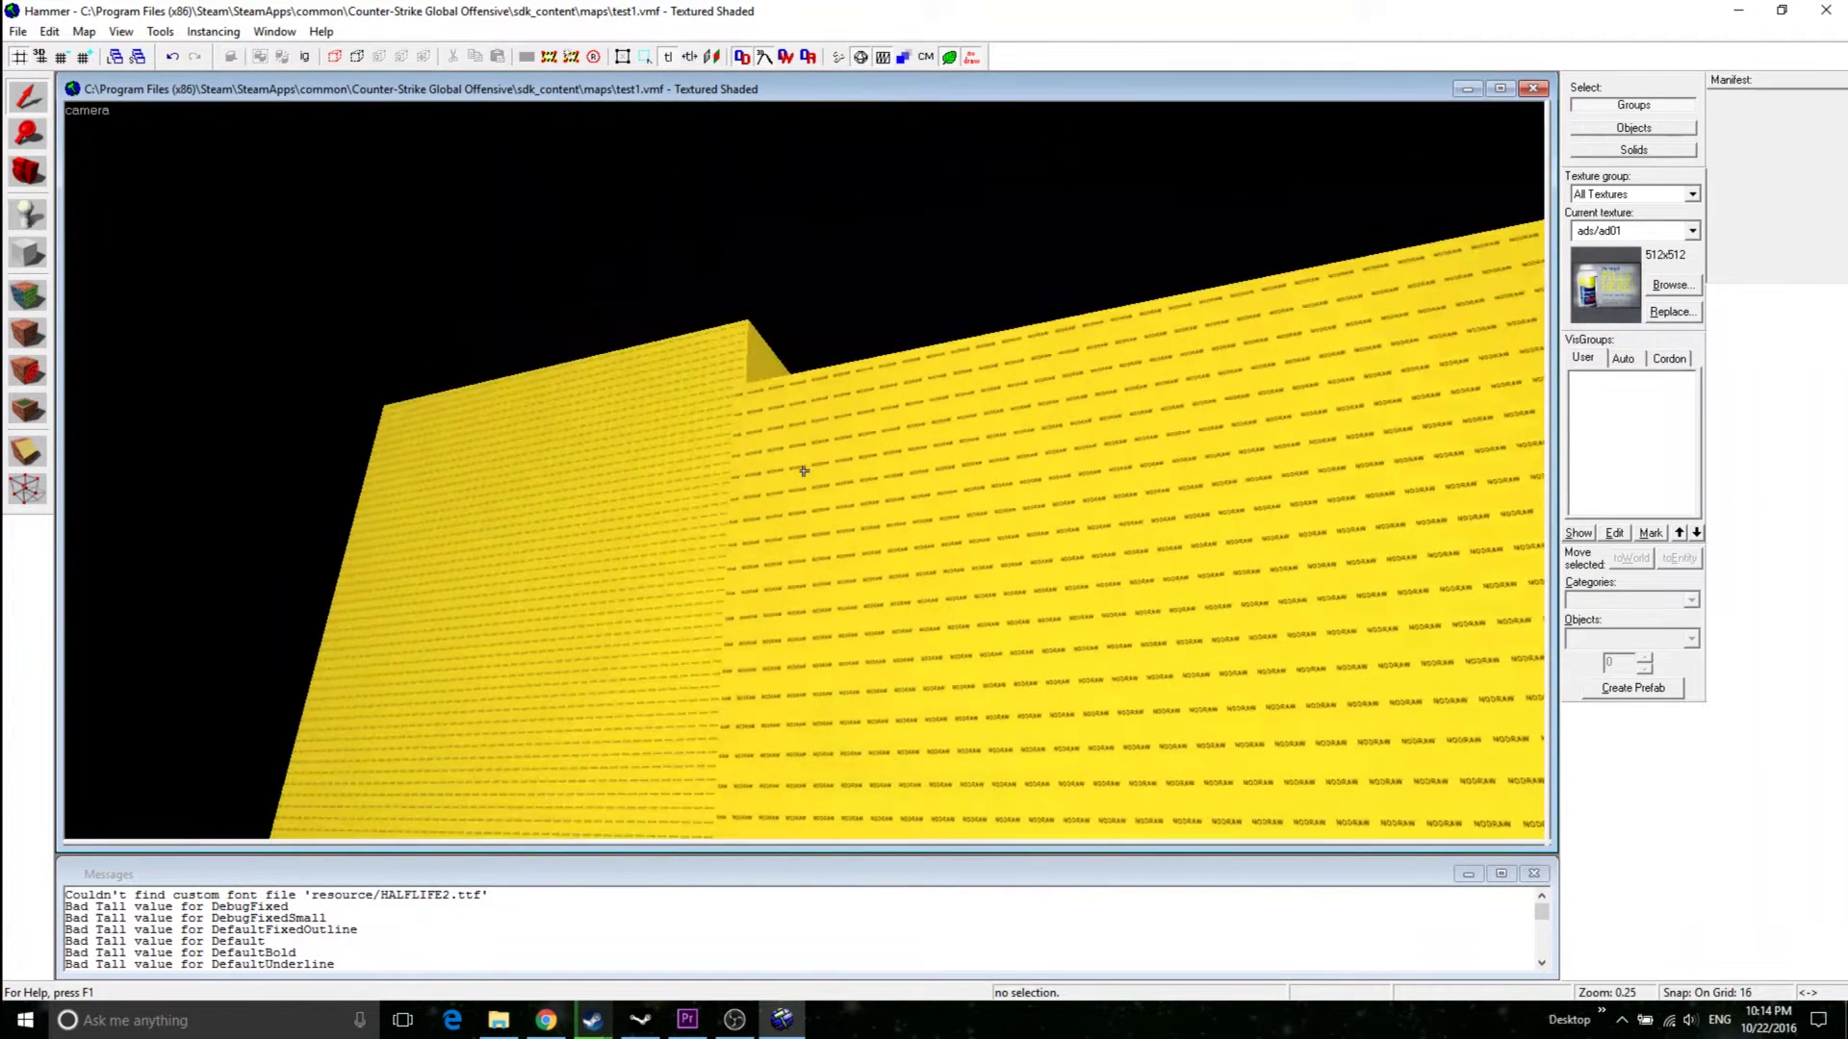
pyautogui.press('w')
pyautogui.press('a')
pyautogui.press('w')
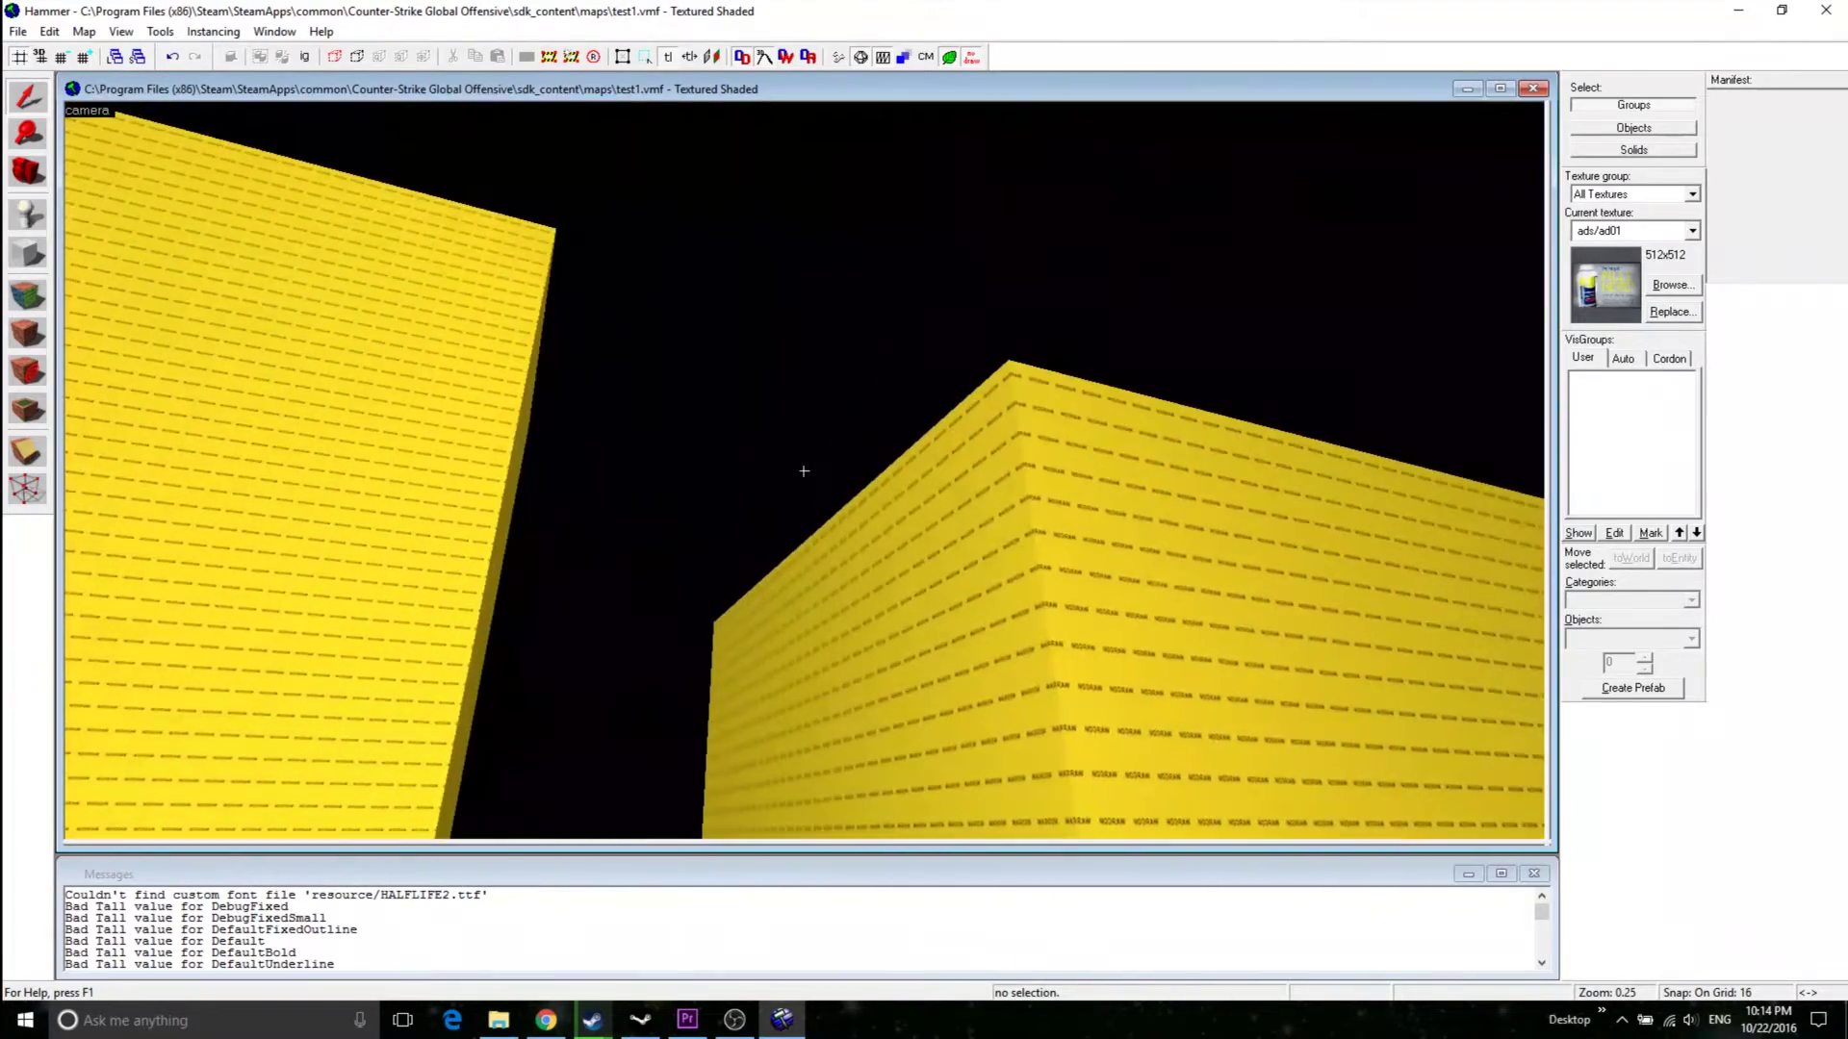
pyautogui.press('Left')
pyautogui.press('Right')
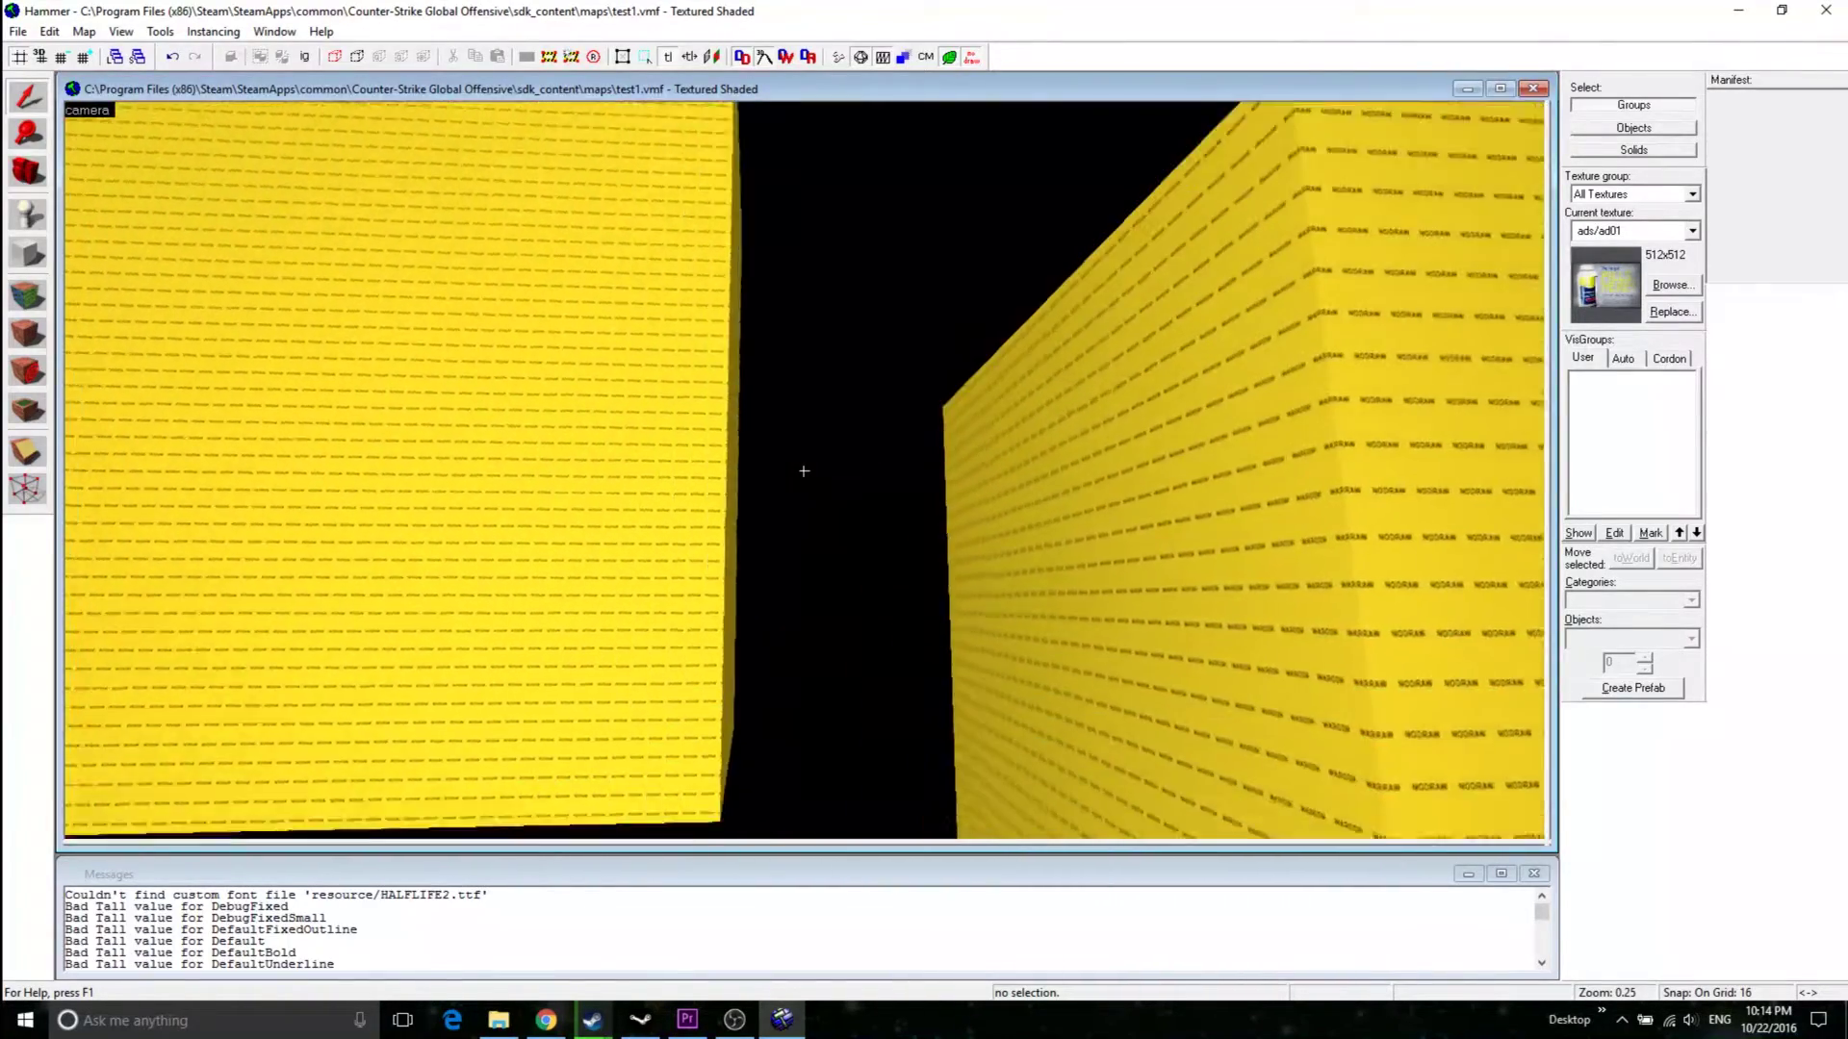
pyautogui.press('Left')
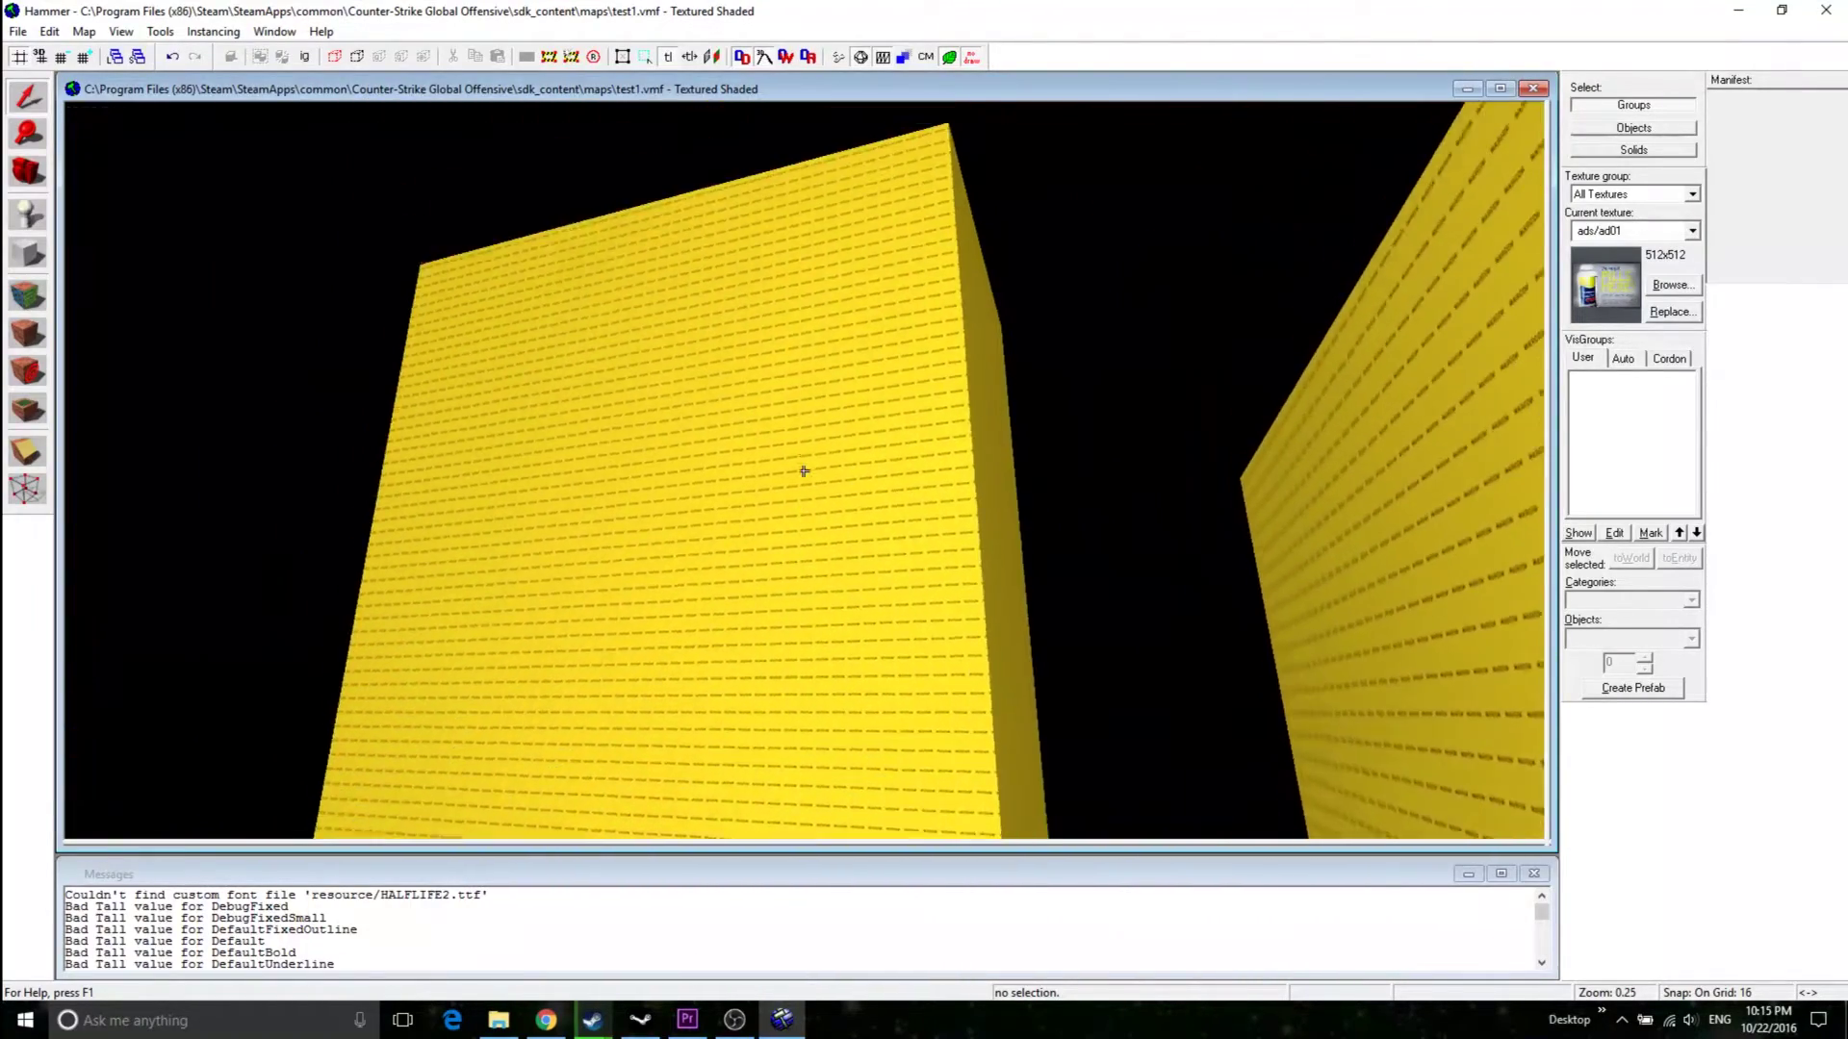
pyautogui.press('a')
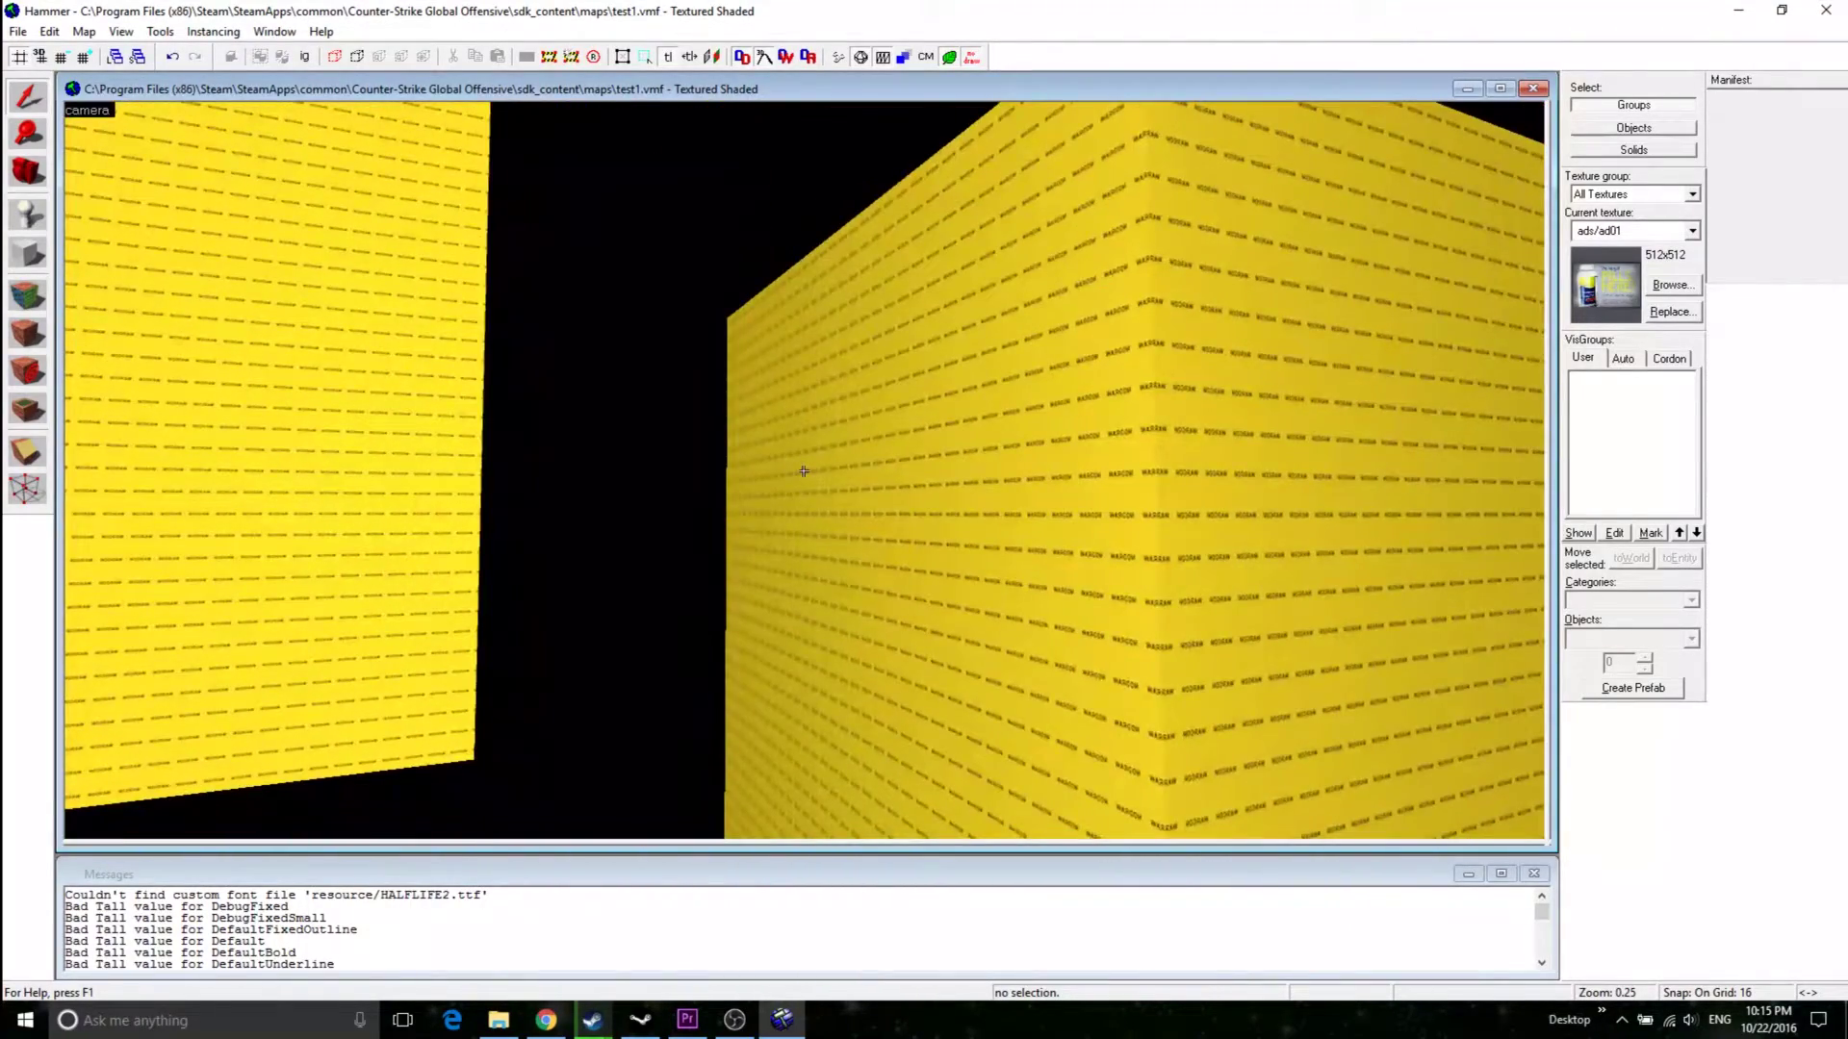
pyautogui.press('a')
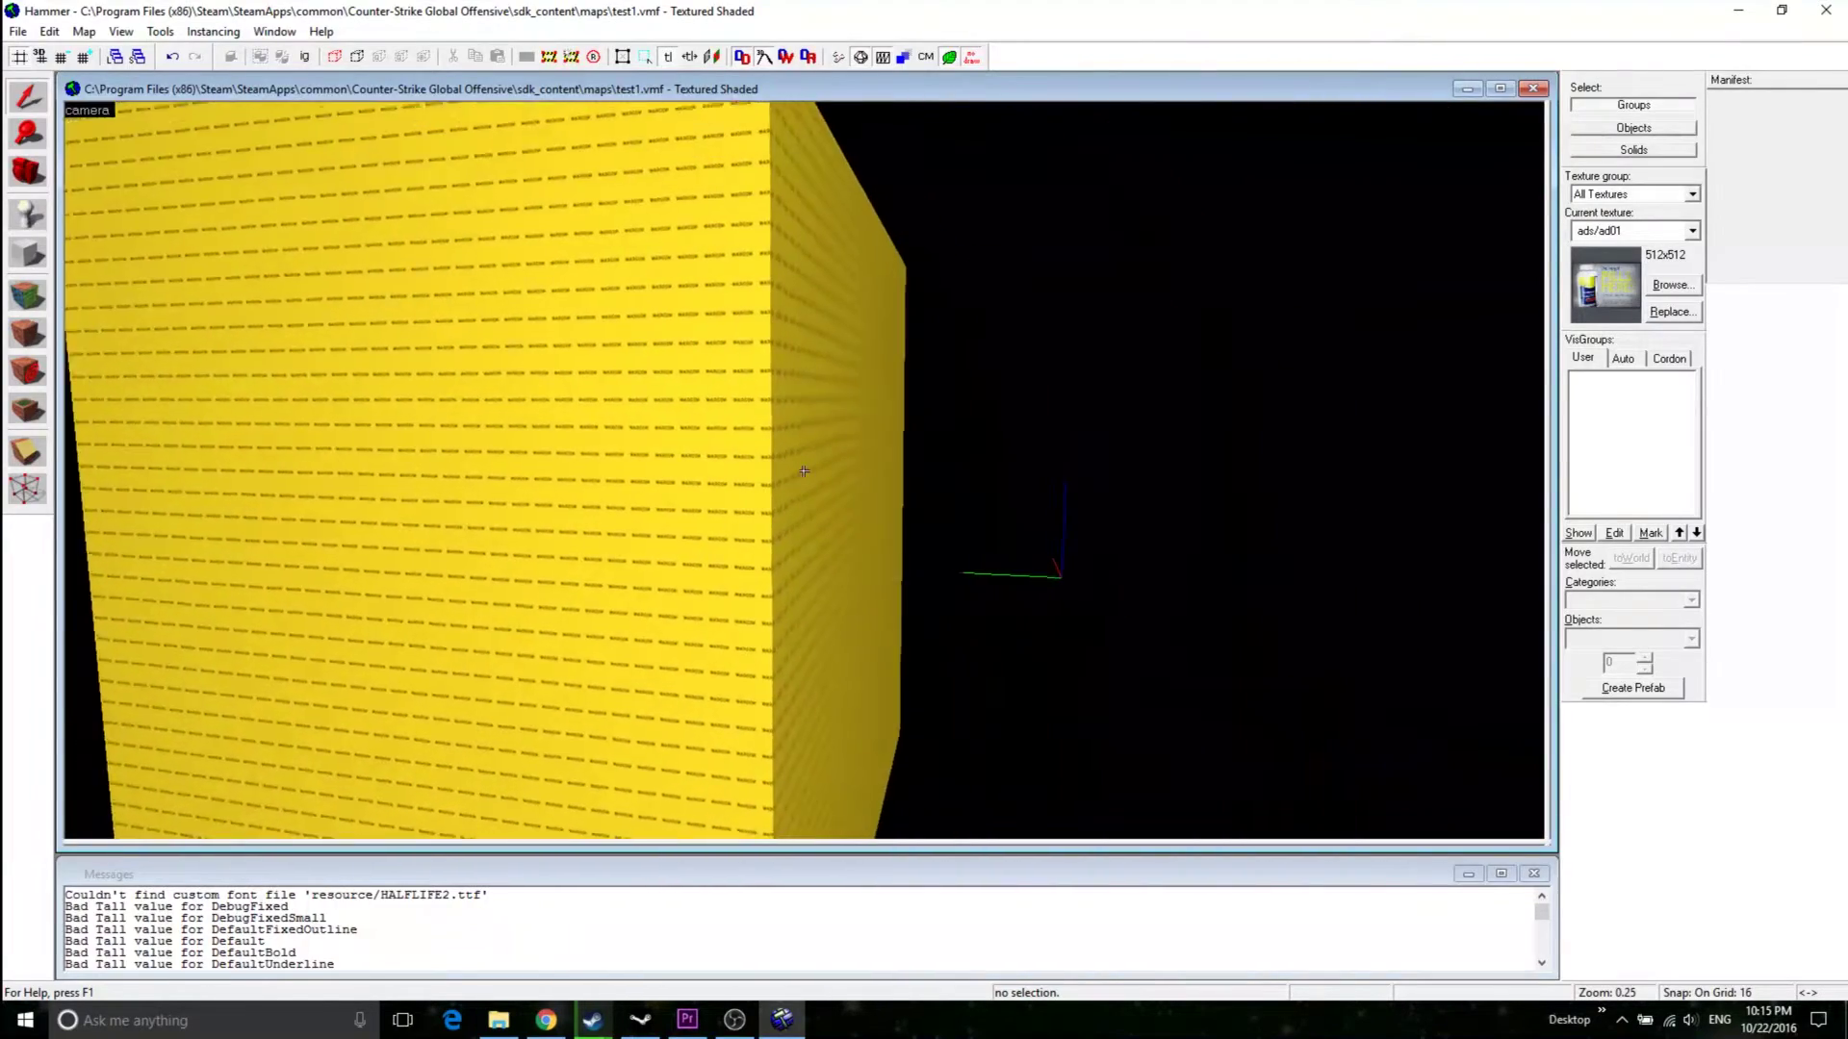
pyautogui.press('d')
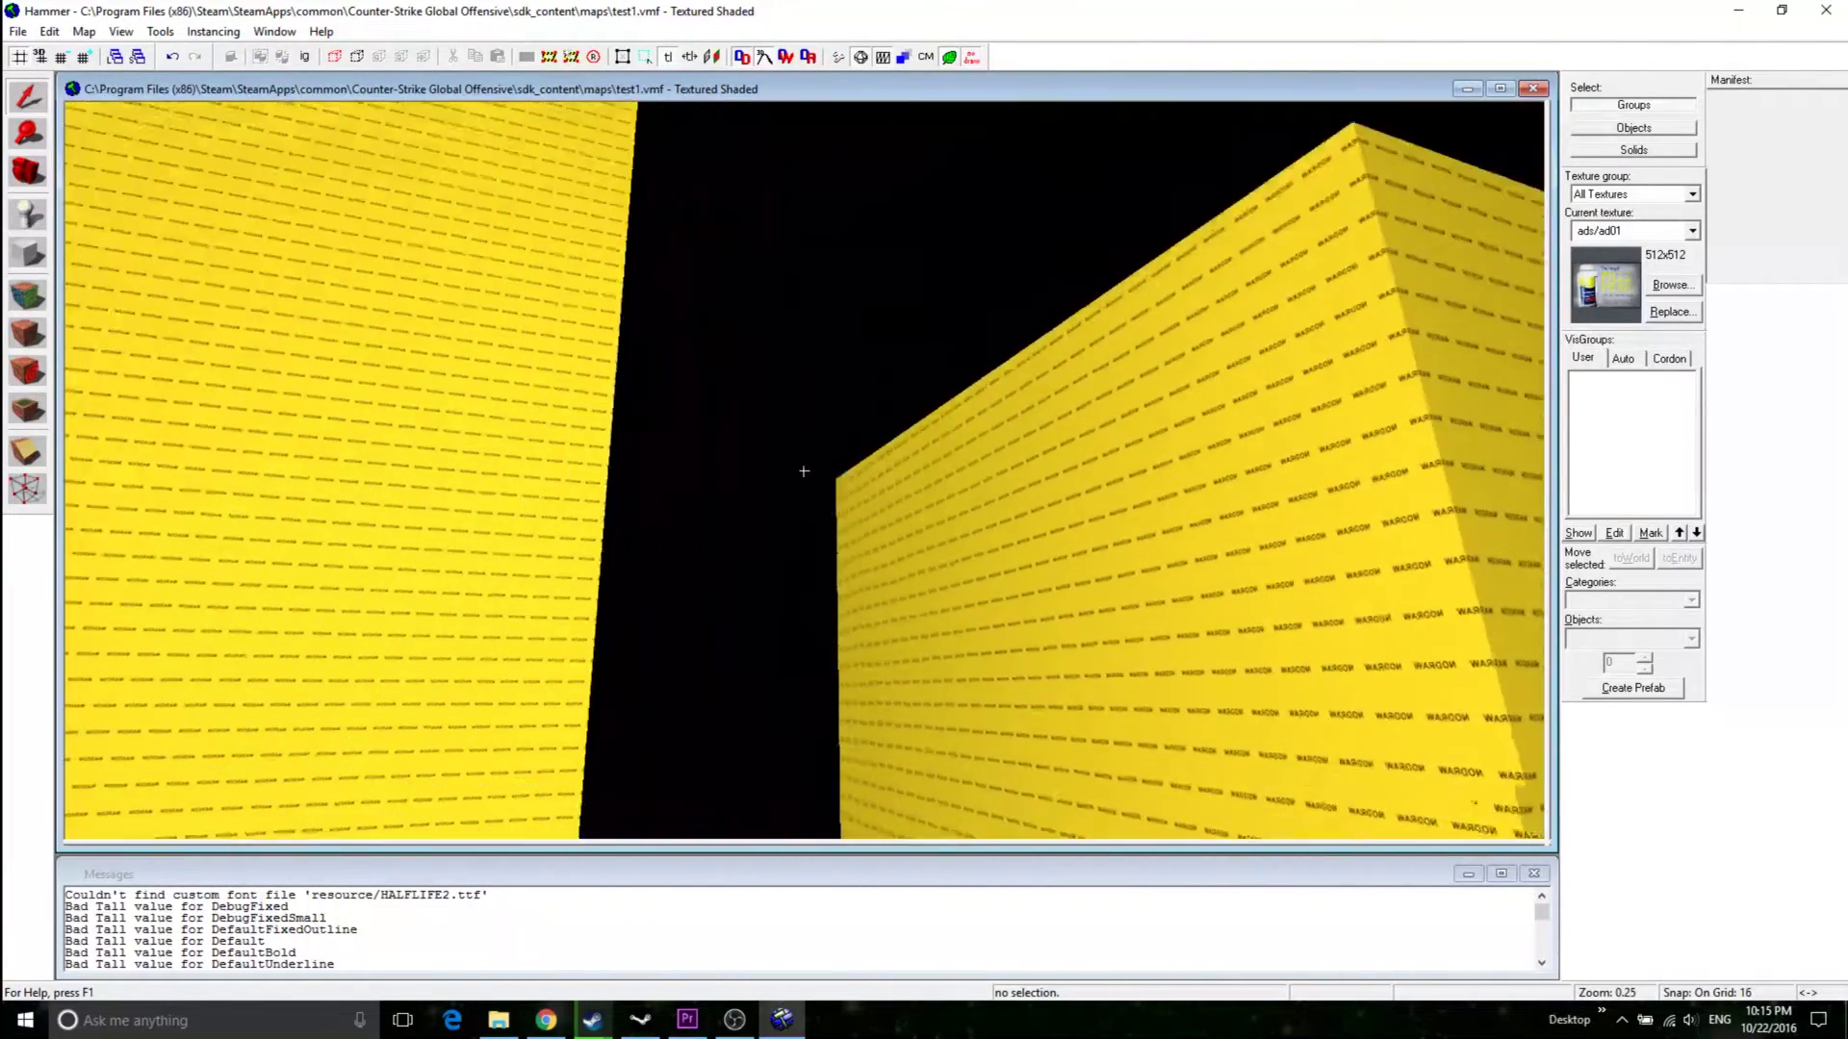
pyautogui.press('Right')
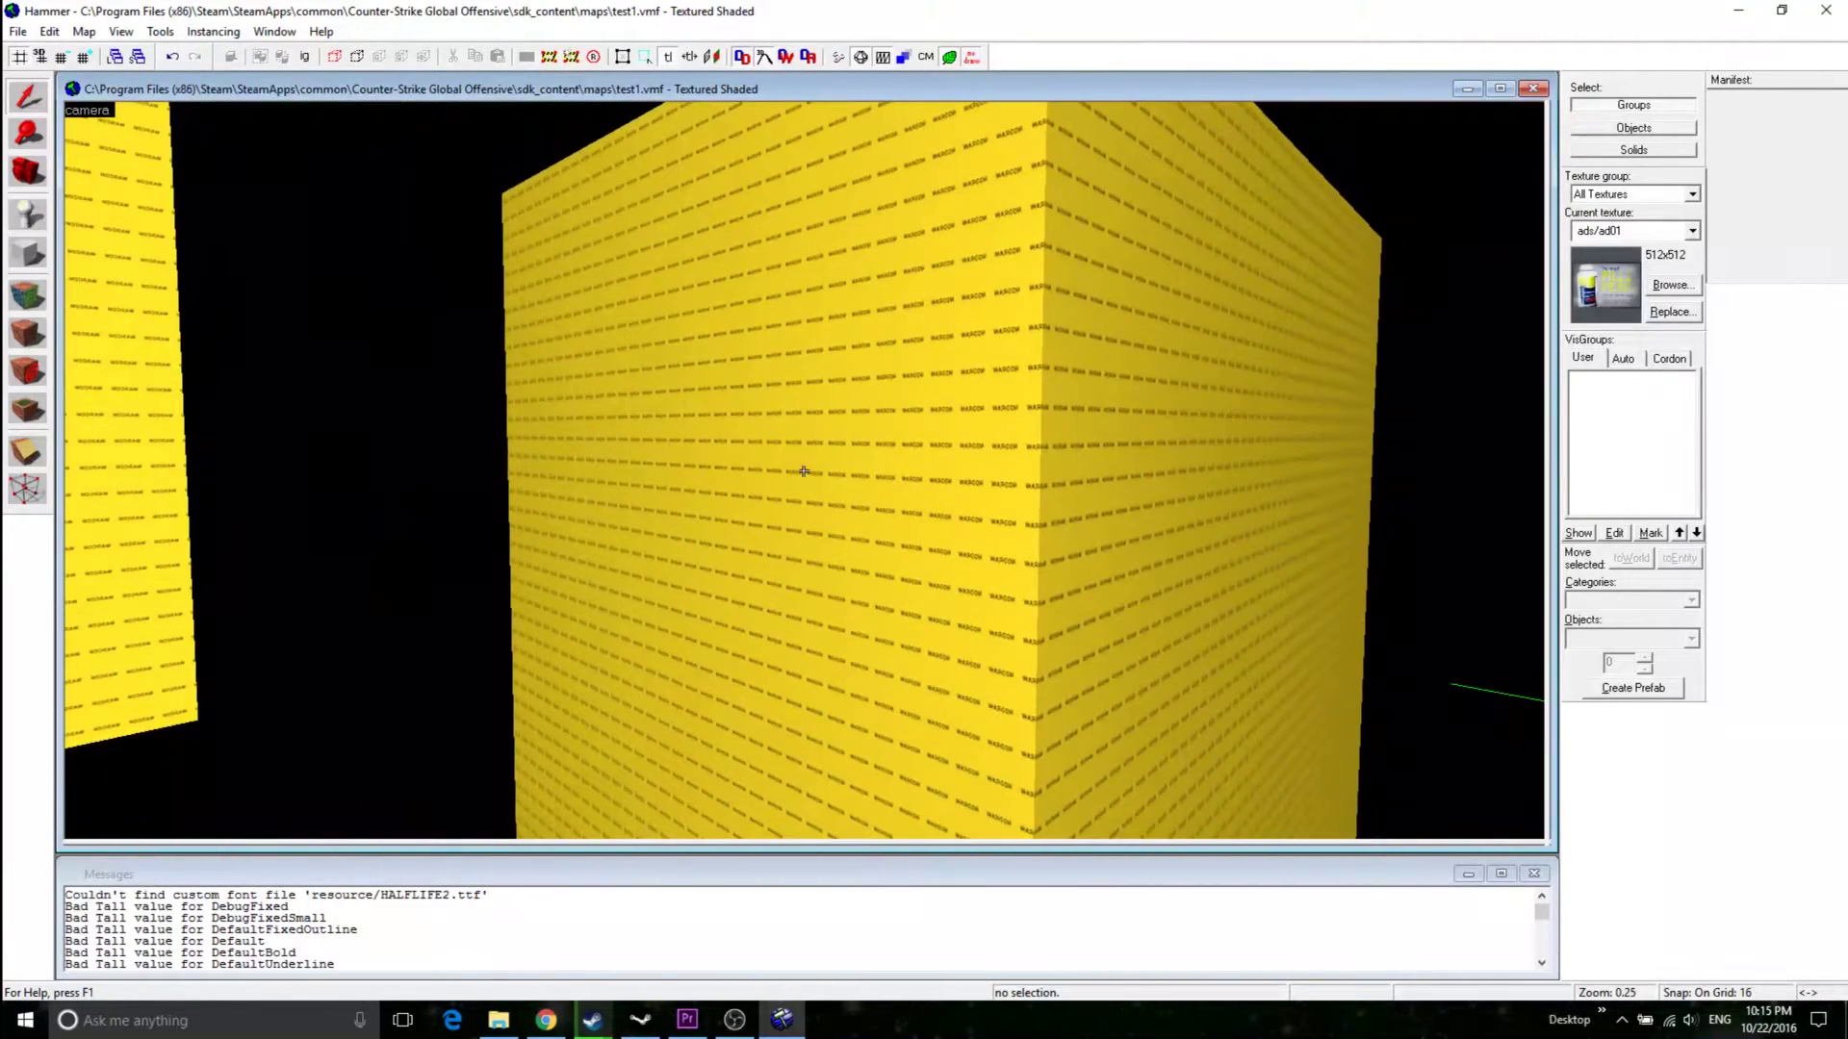
pyautogui.press('Right')
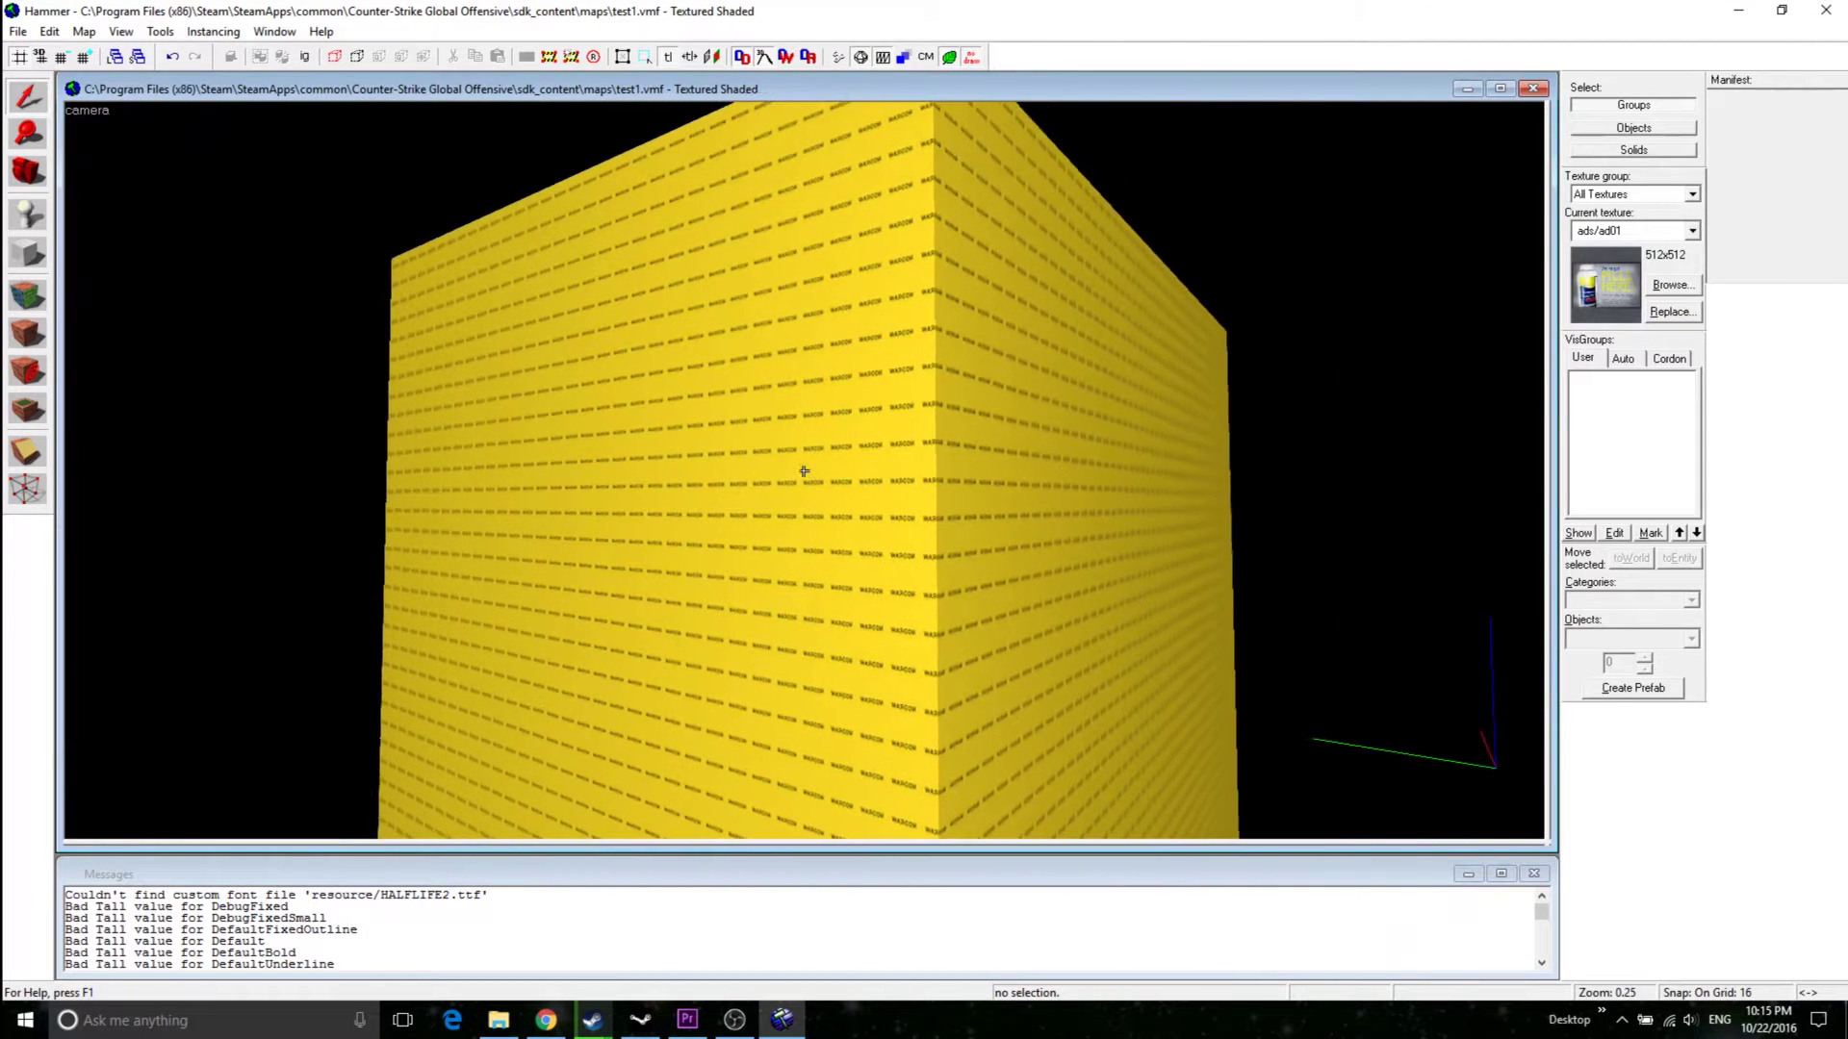
pyautogui.press('Left')
pyautogui.press('Up')
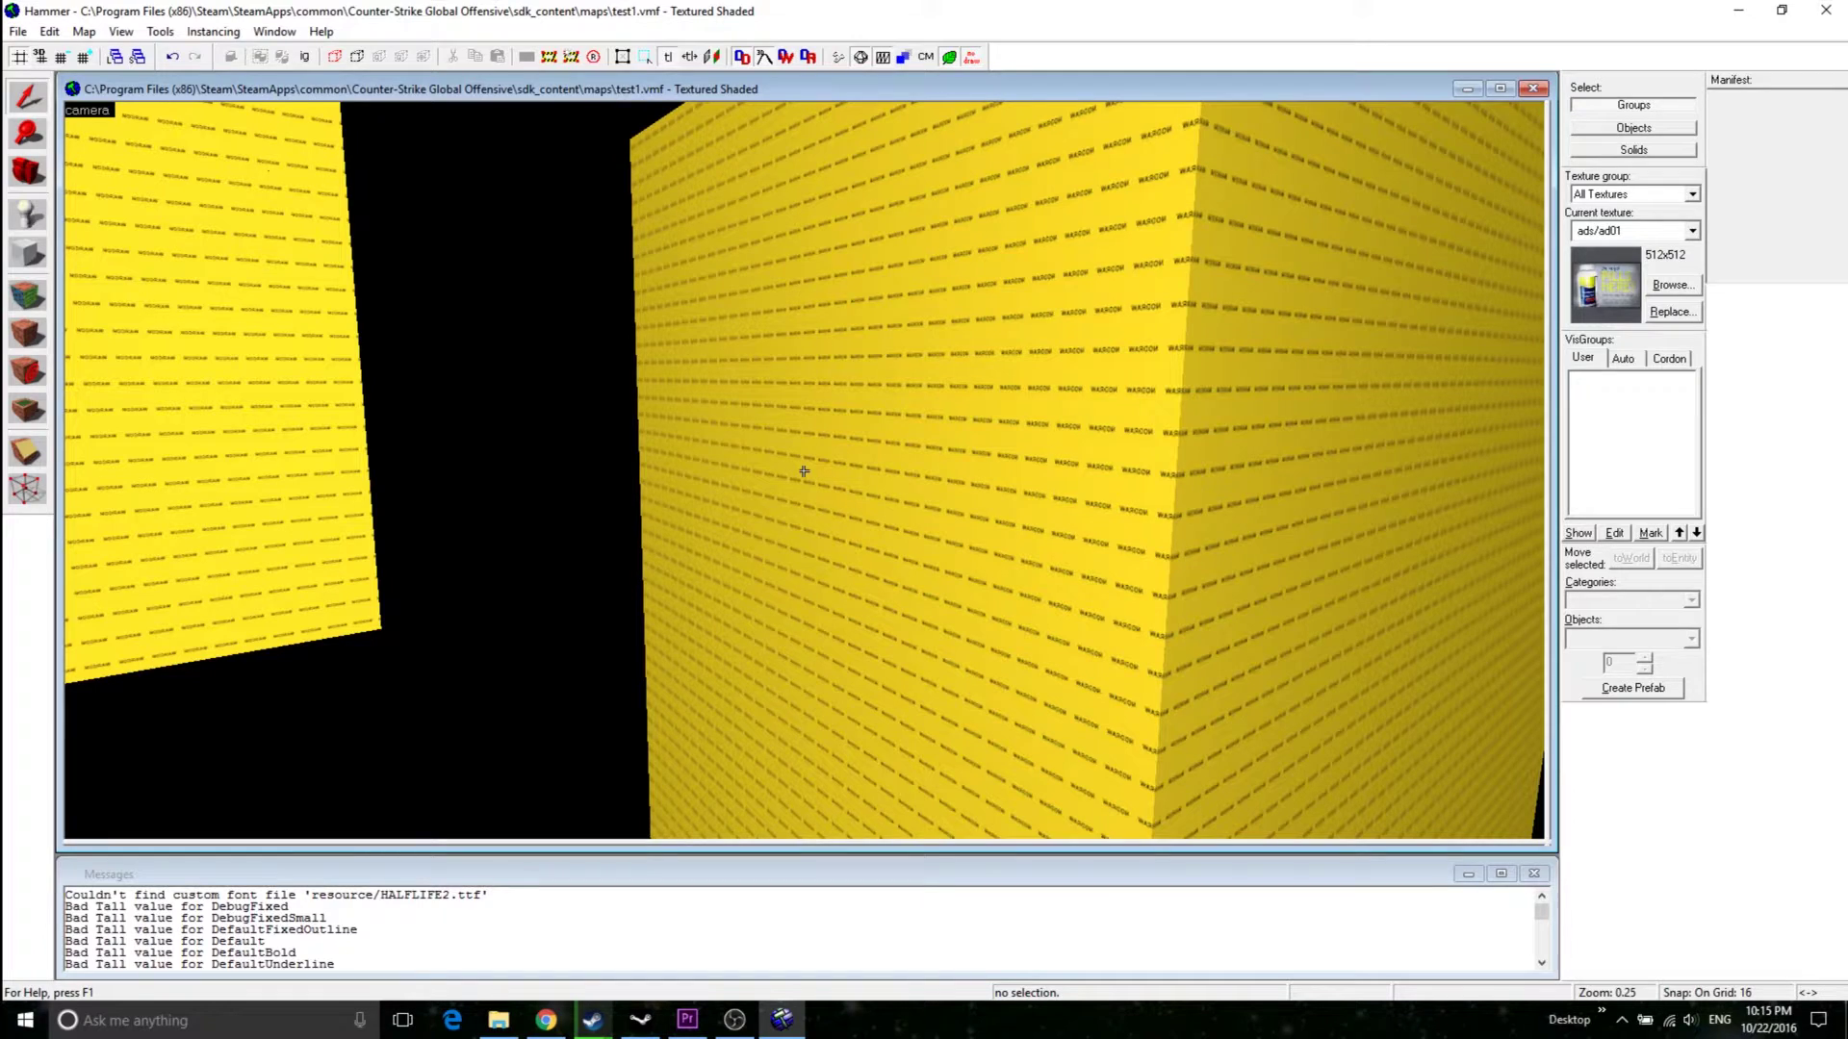
pyautogui.press('Left')
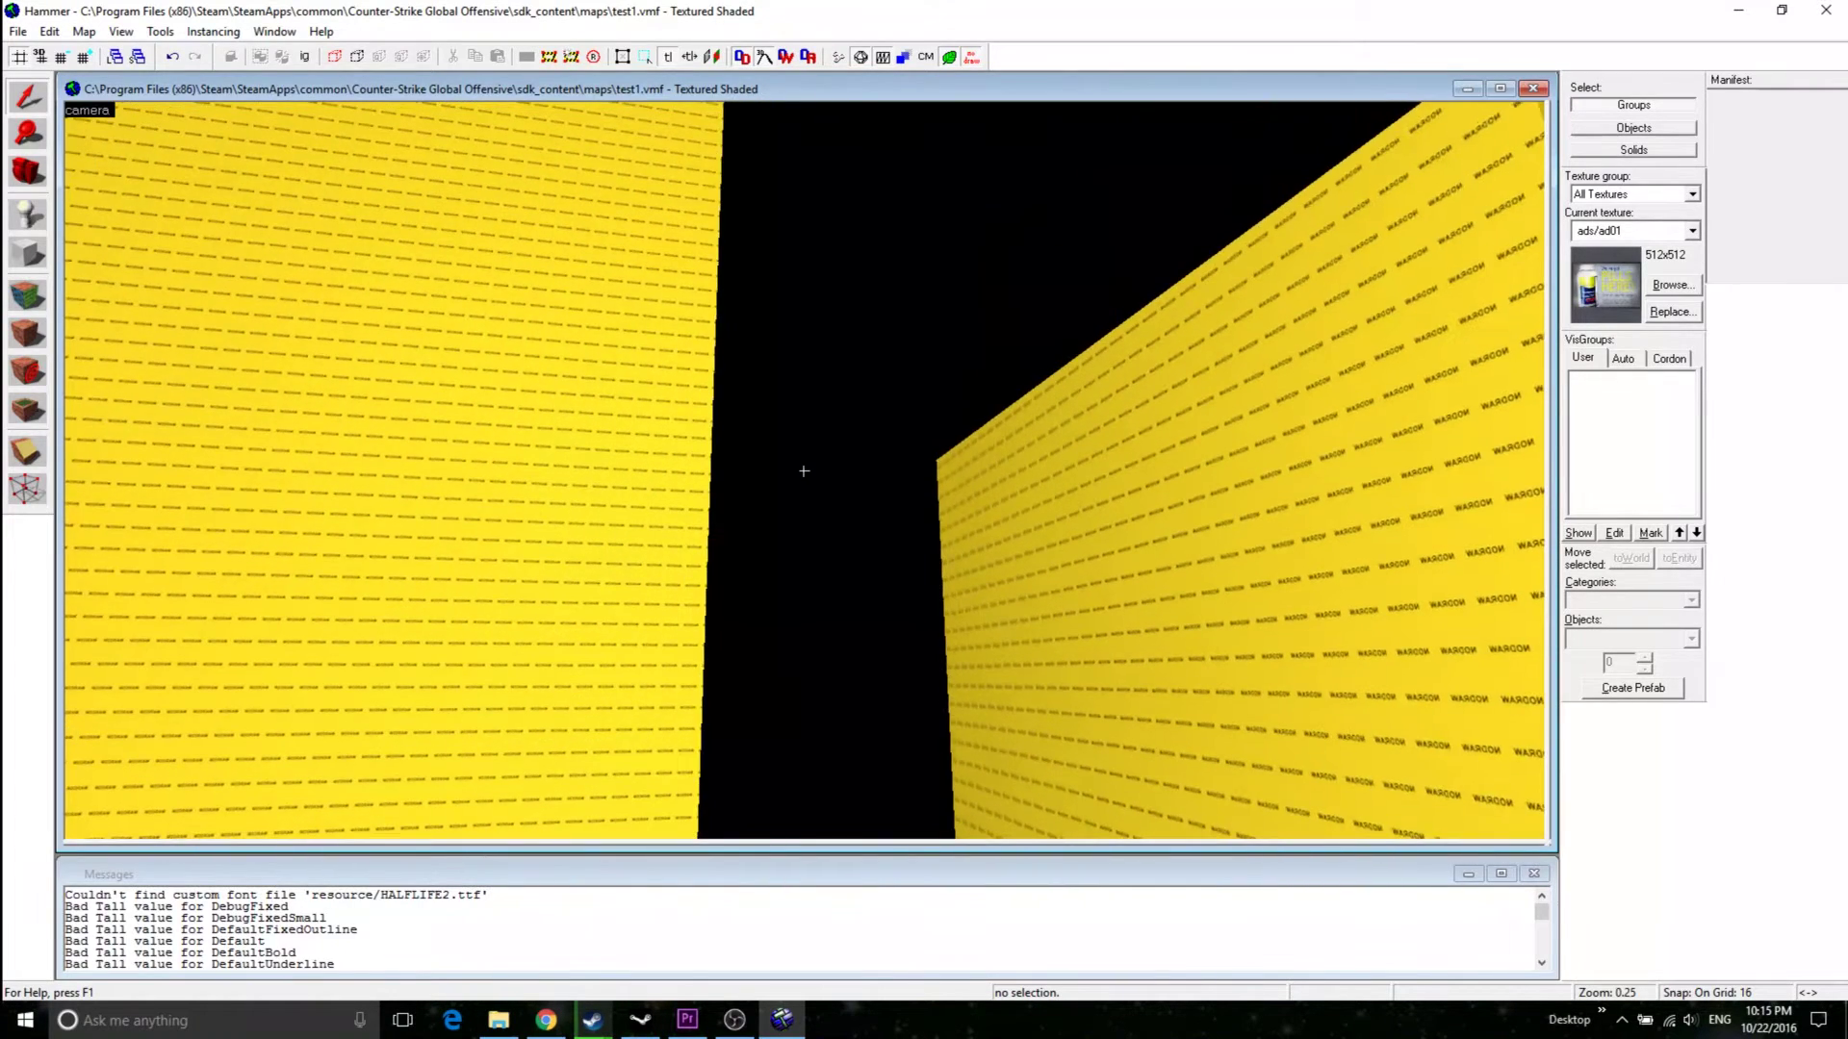
pyautogui.press('pageup')
pyautogui.press('z')
pyautogui.press('z')
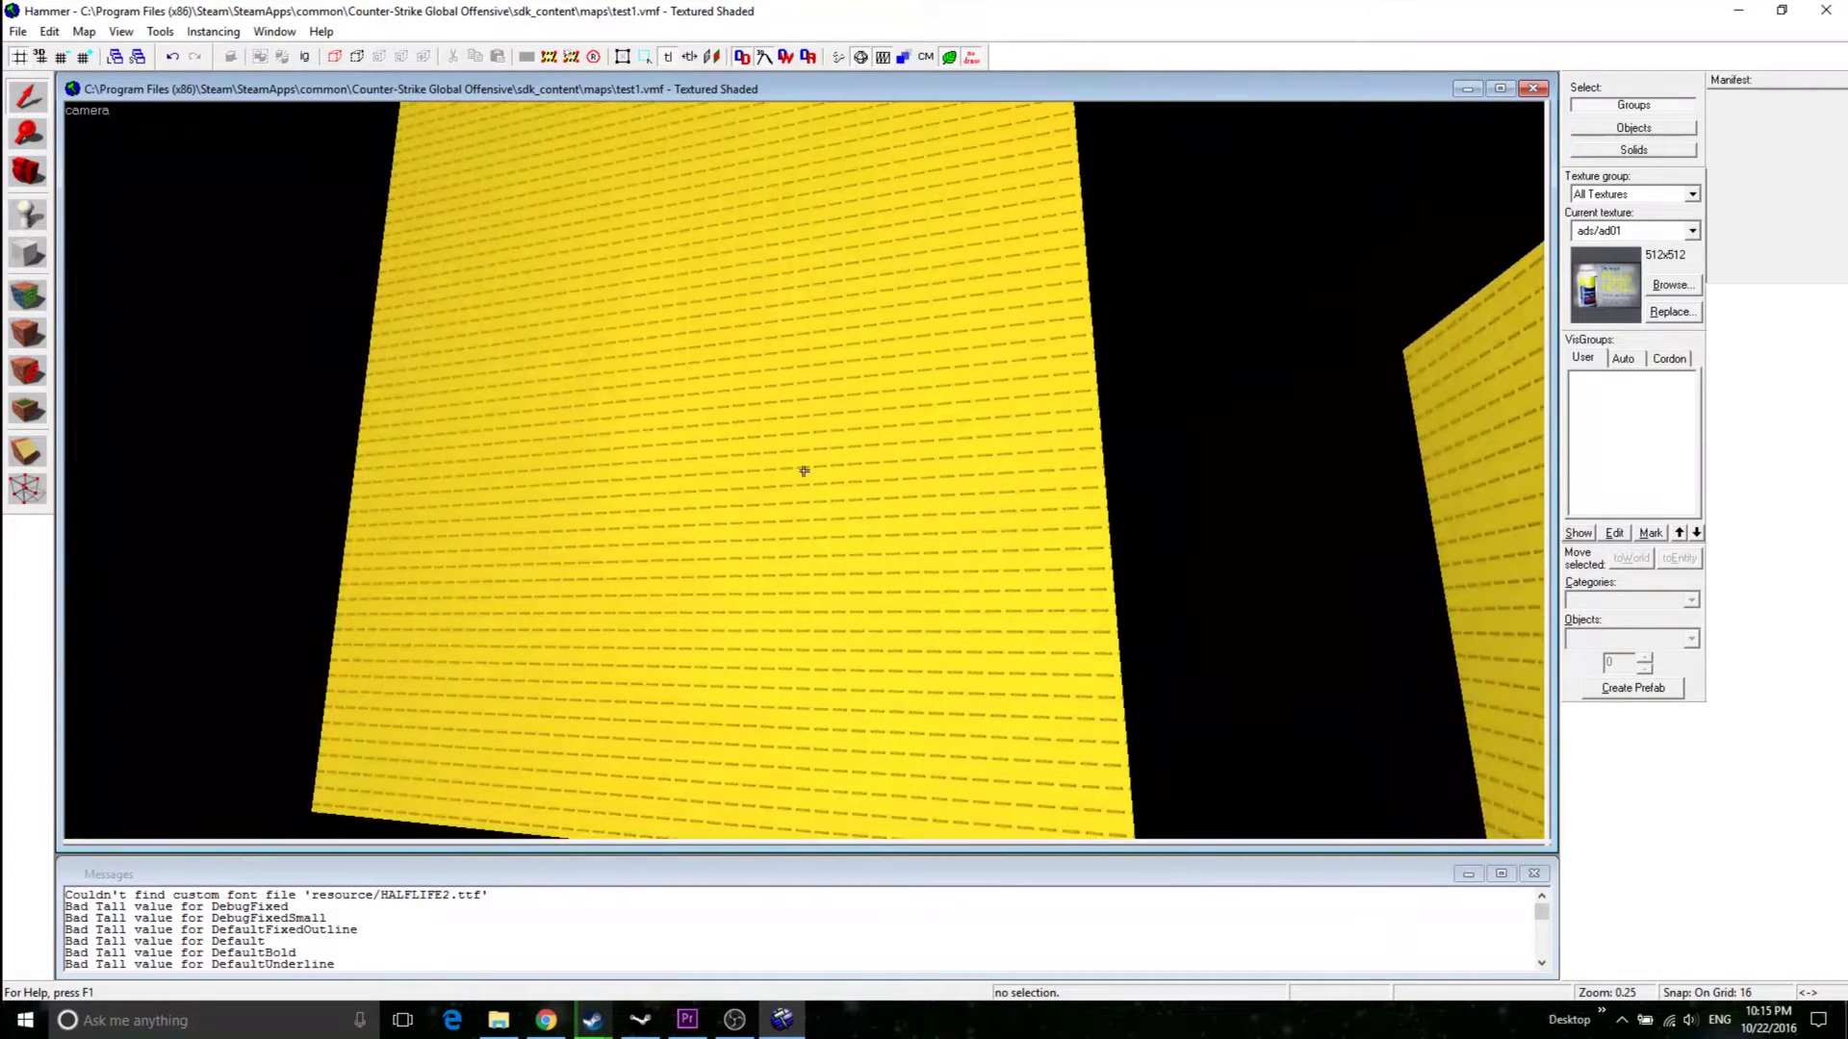
pyautogui.press('Right')
pyautogui.press('Down')
pyautogui.press('Left')
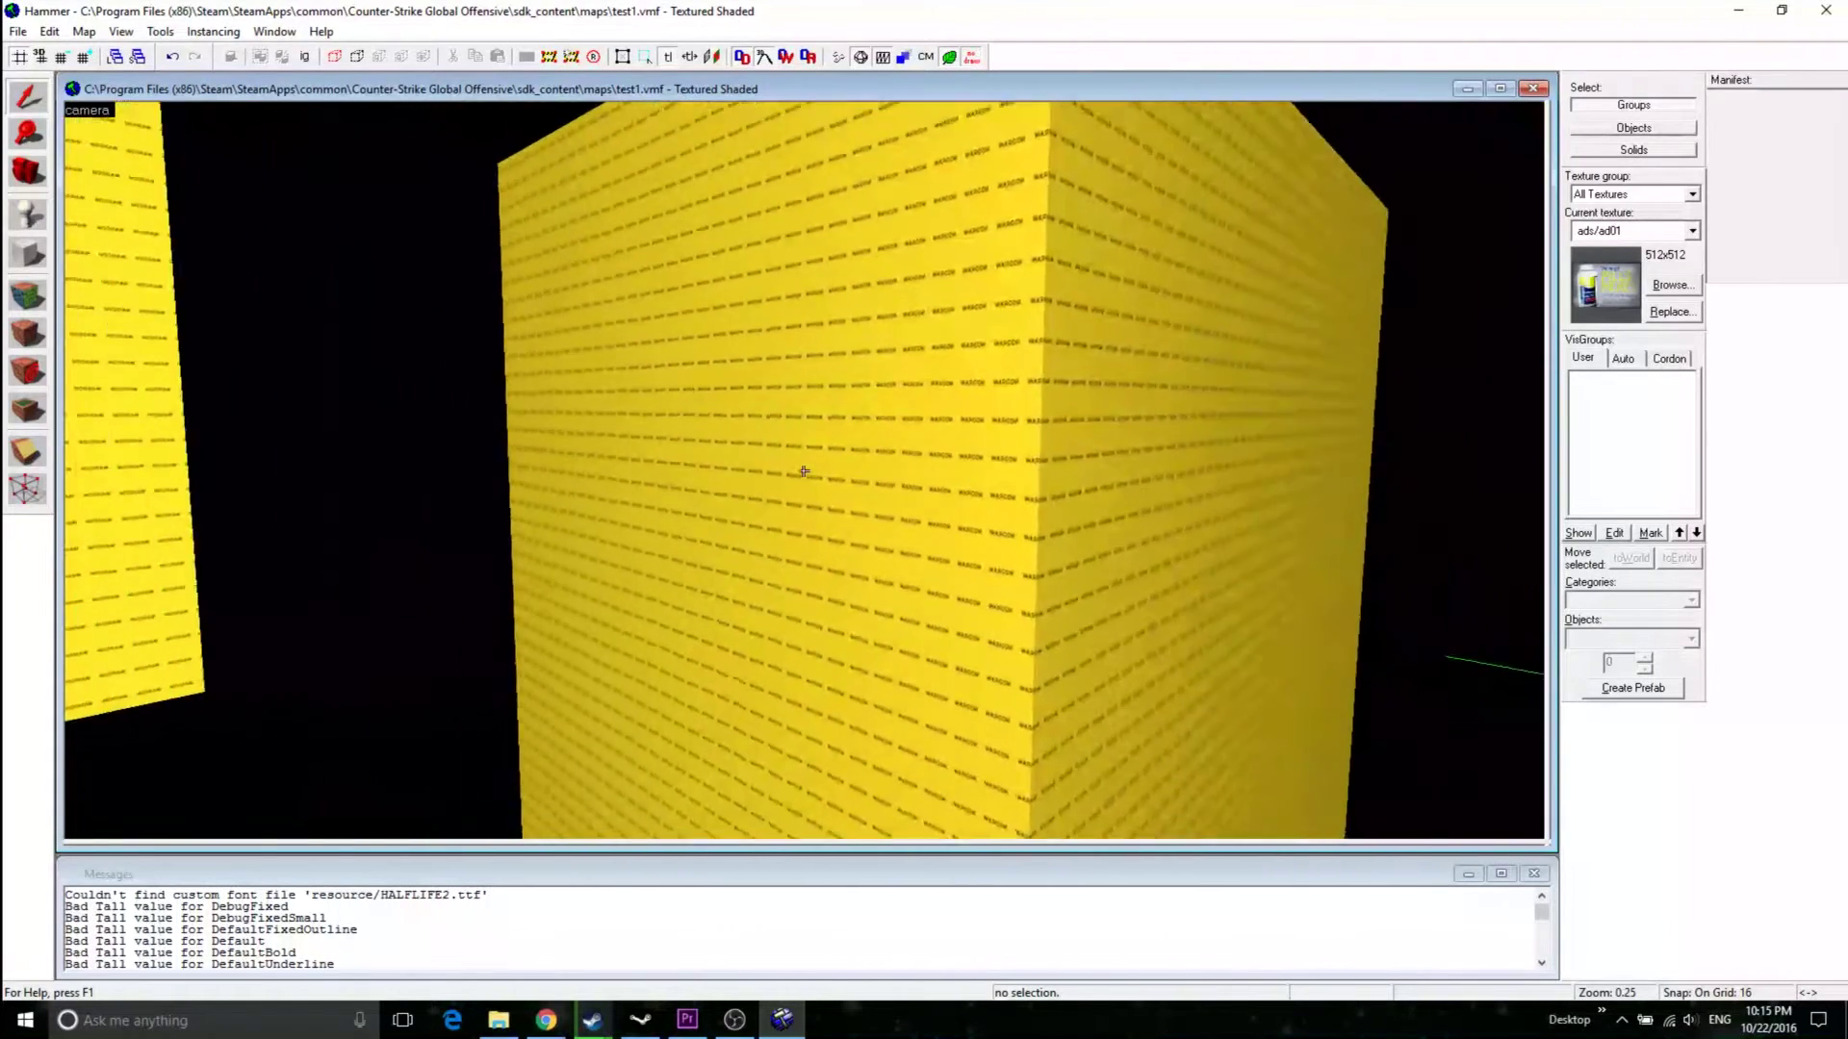
pyautogui.press('Up')
pyautogui.press('z')
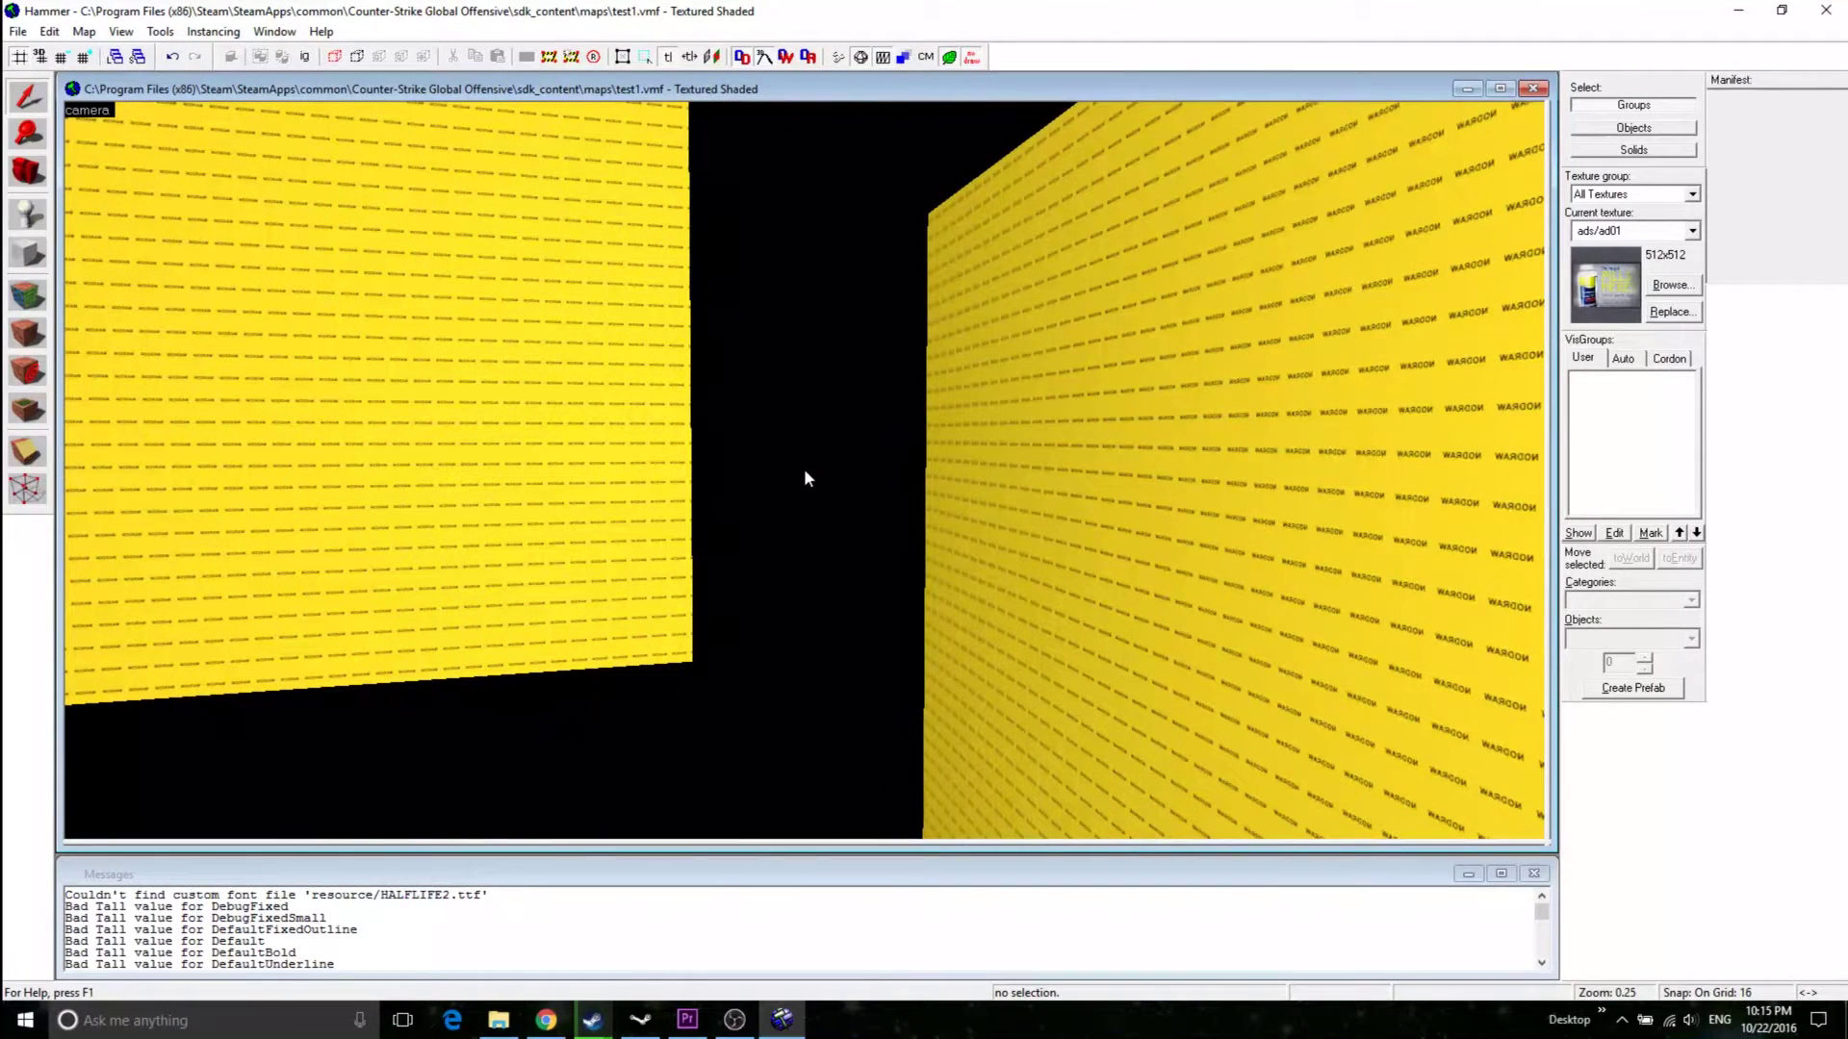
pyautogui.press('z')
pyautogui.press('a')
pyautogui.press('w')
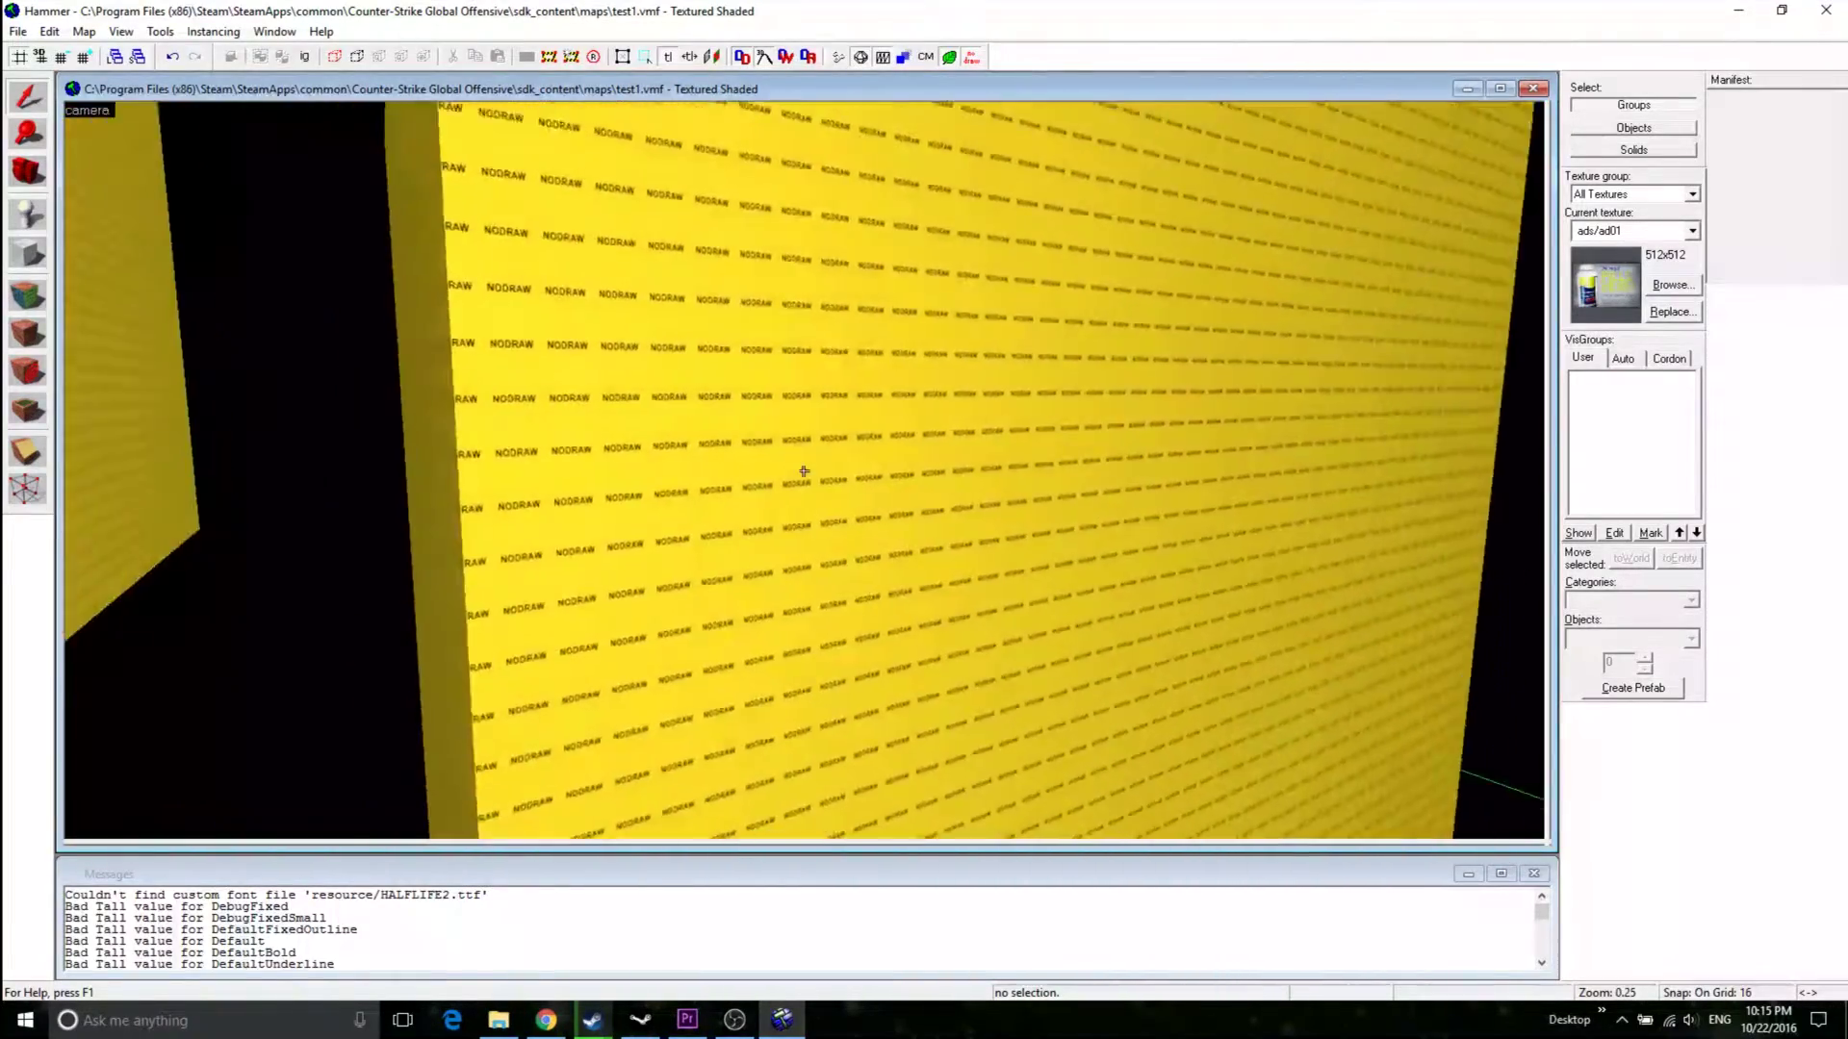
pyautogui.press('z')
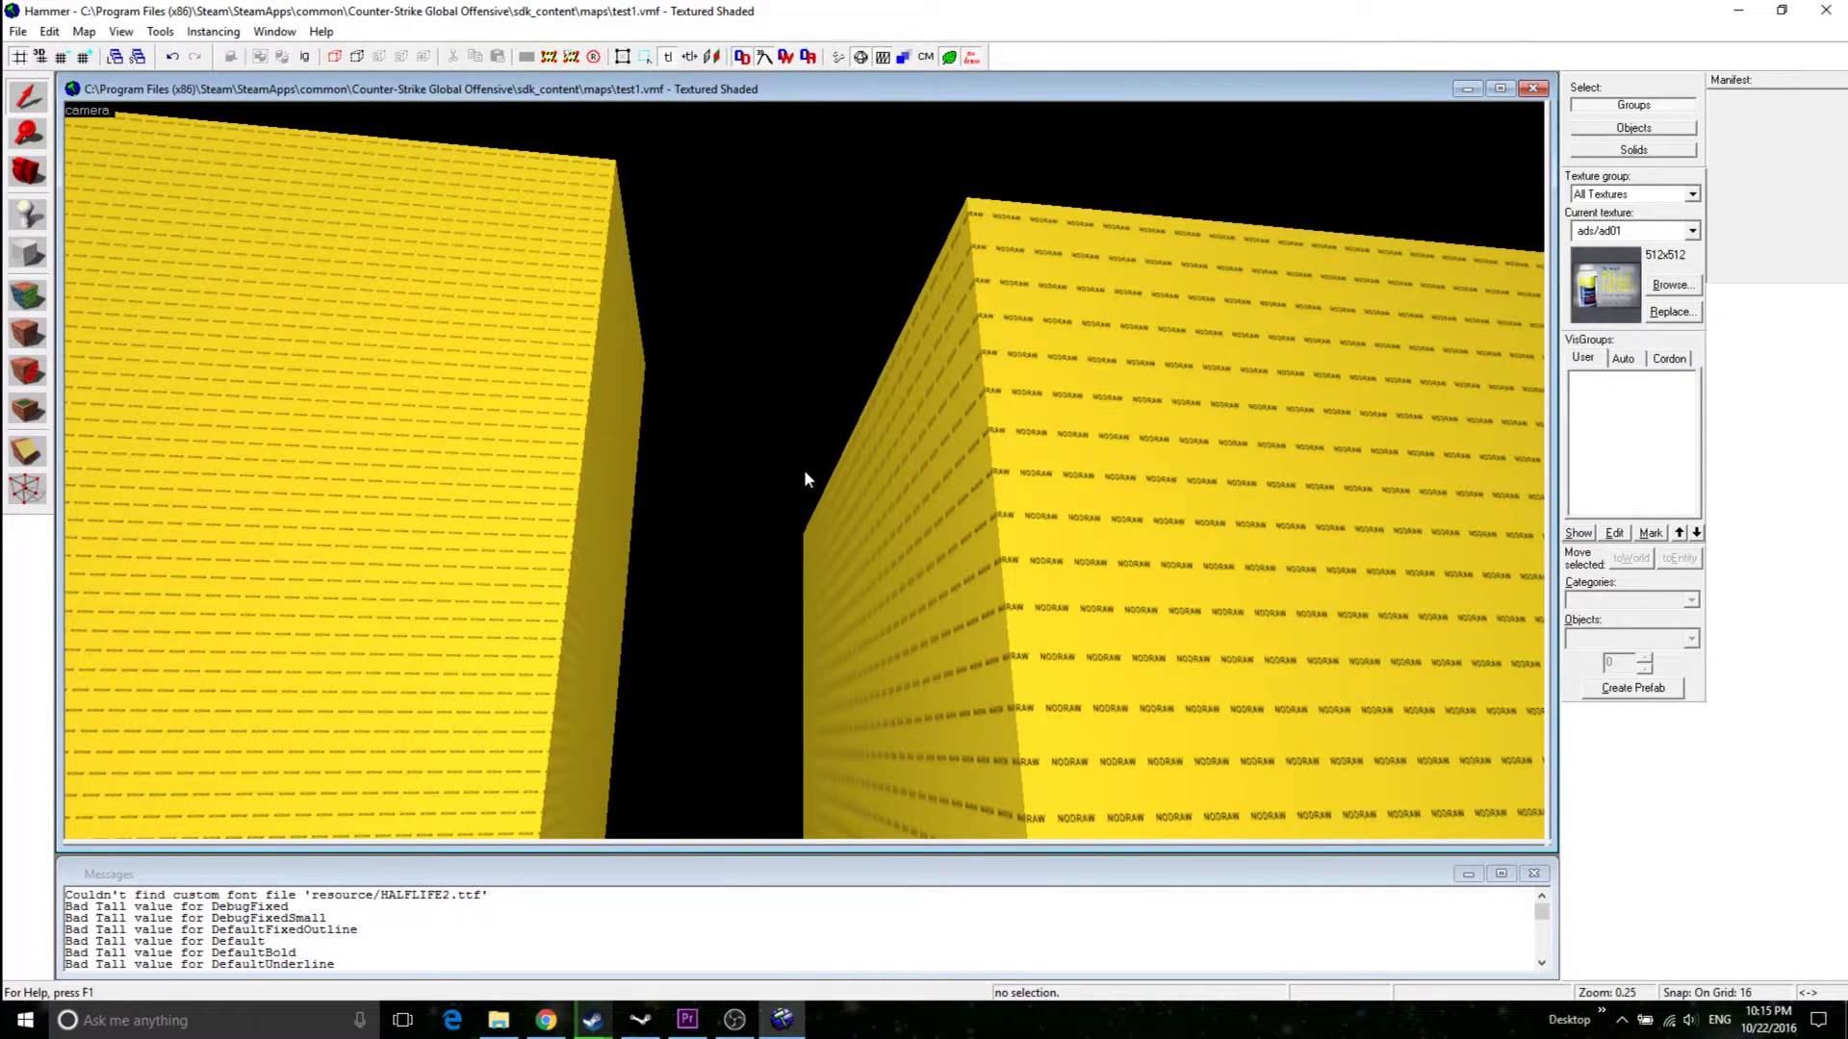
pyautogui.press('z')
pyautogui.press('w')
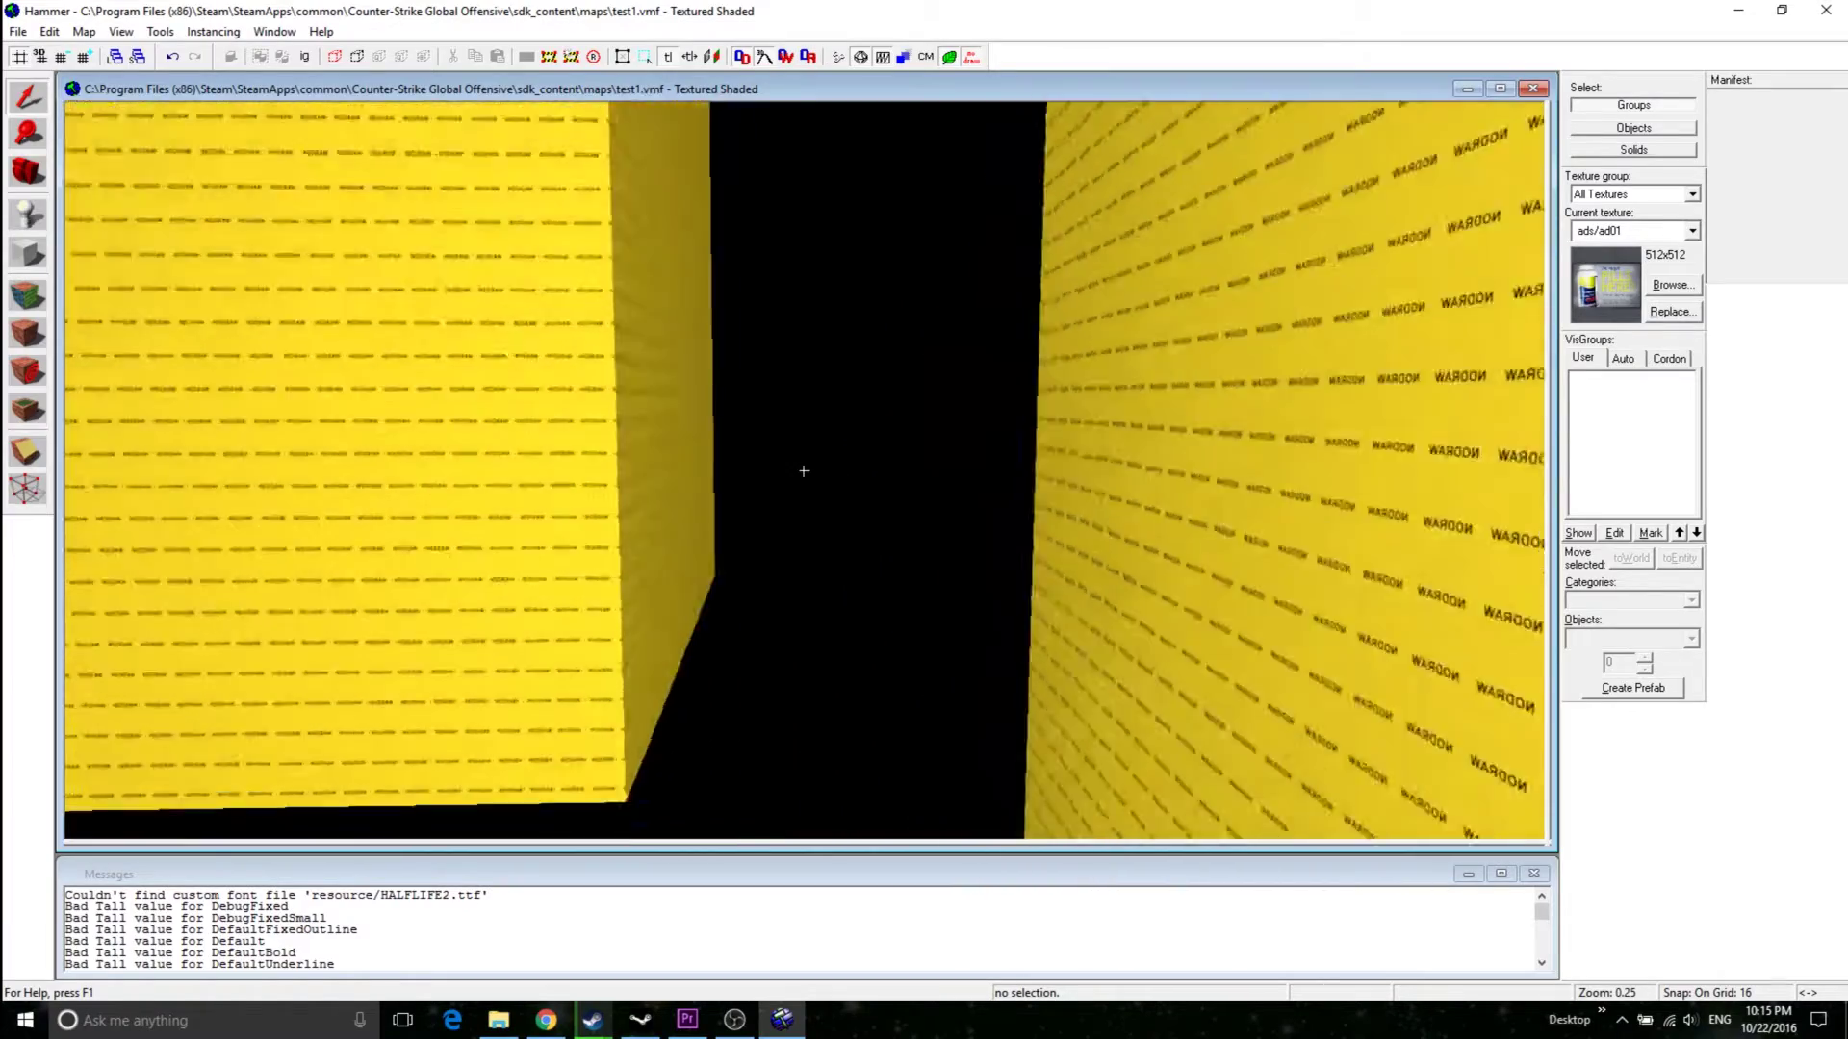
pyautogui.press('a')
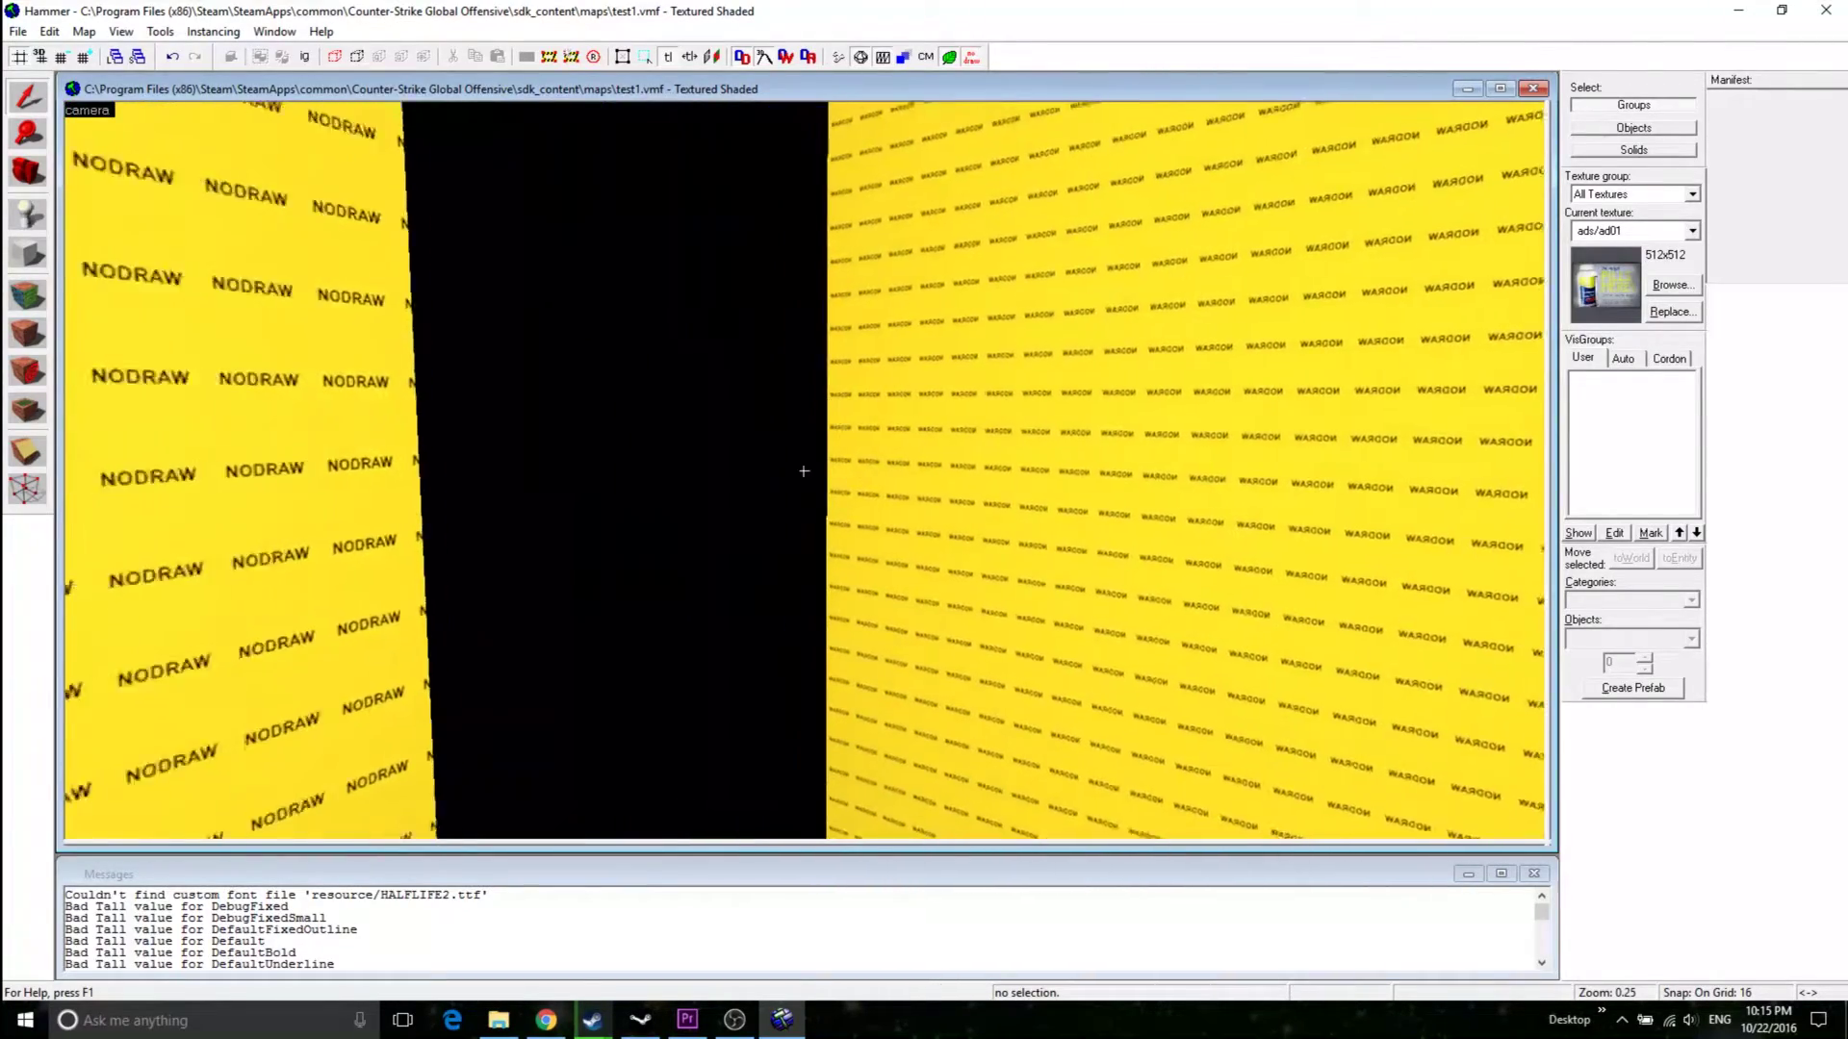
pyautogui.press('Right')
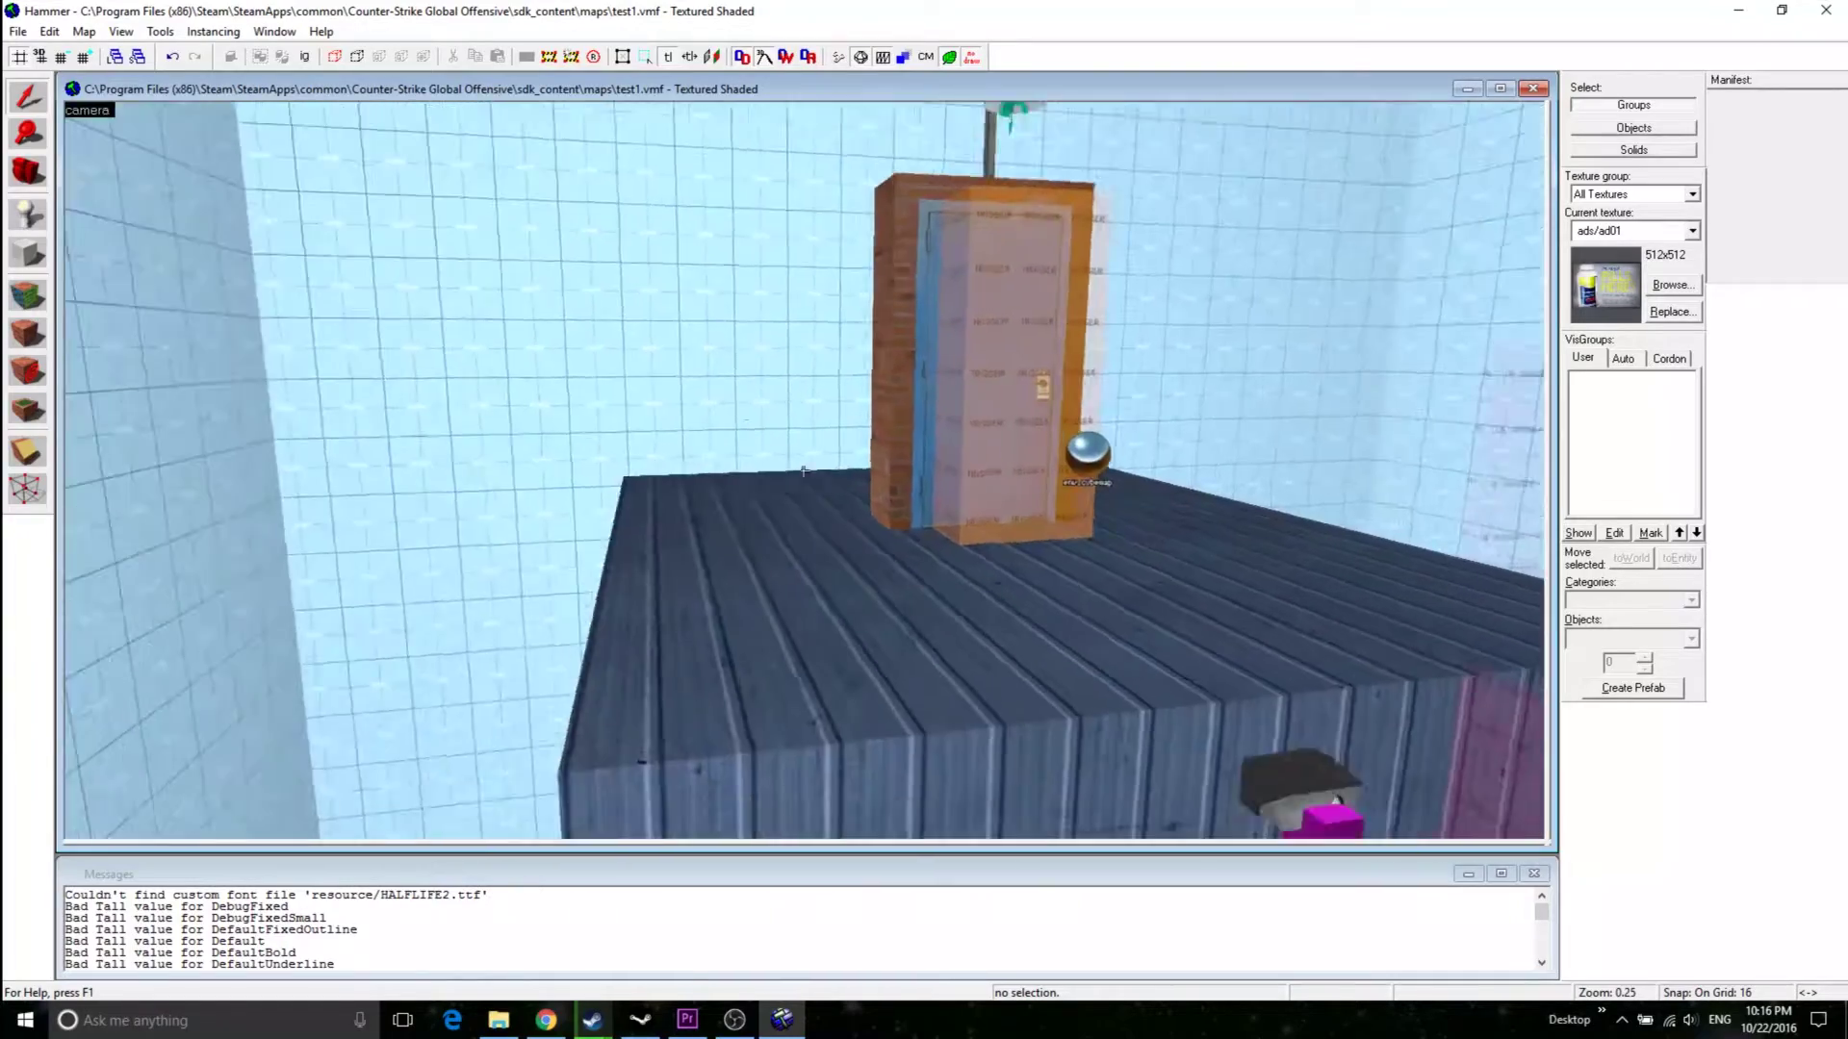
# - Examine the map's interior, including the platform with the door and the furnished room with its trigger volume, character models and walls
pyautogui.press('w')
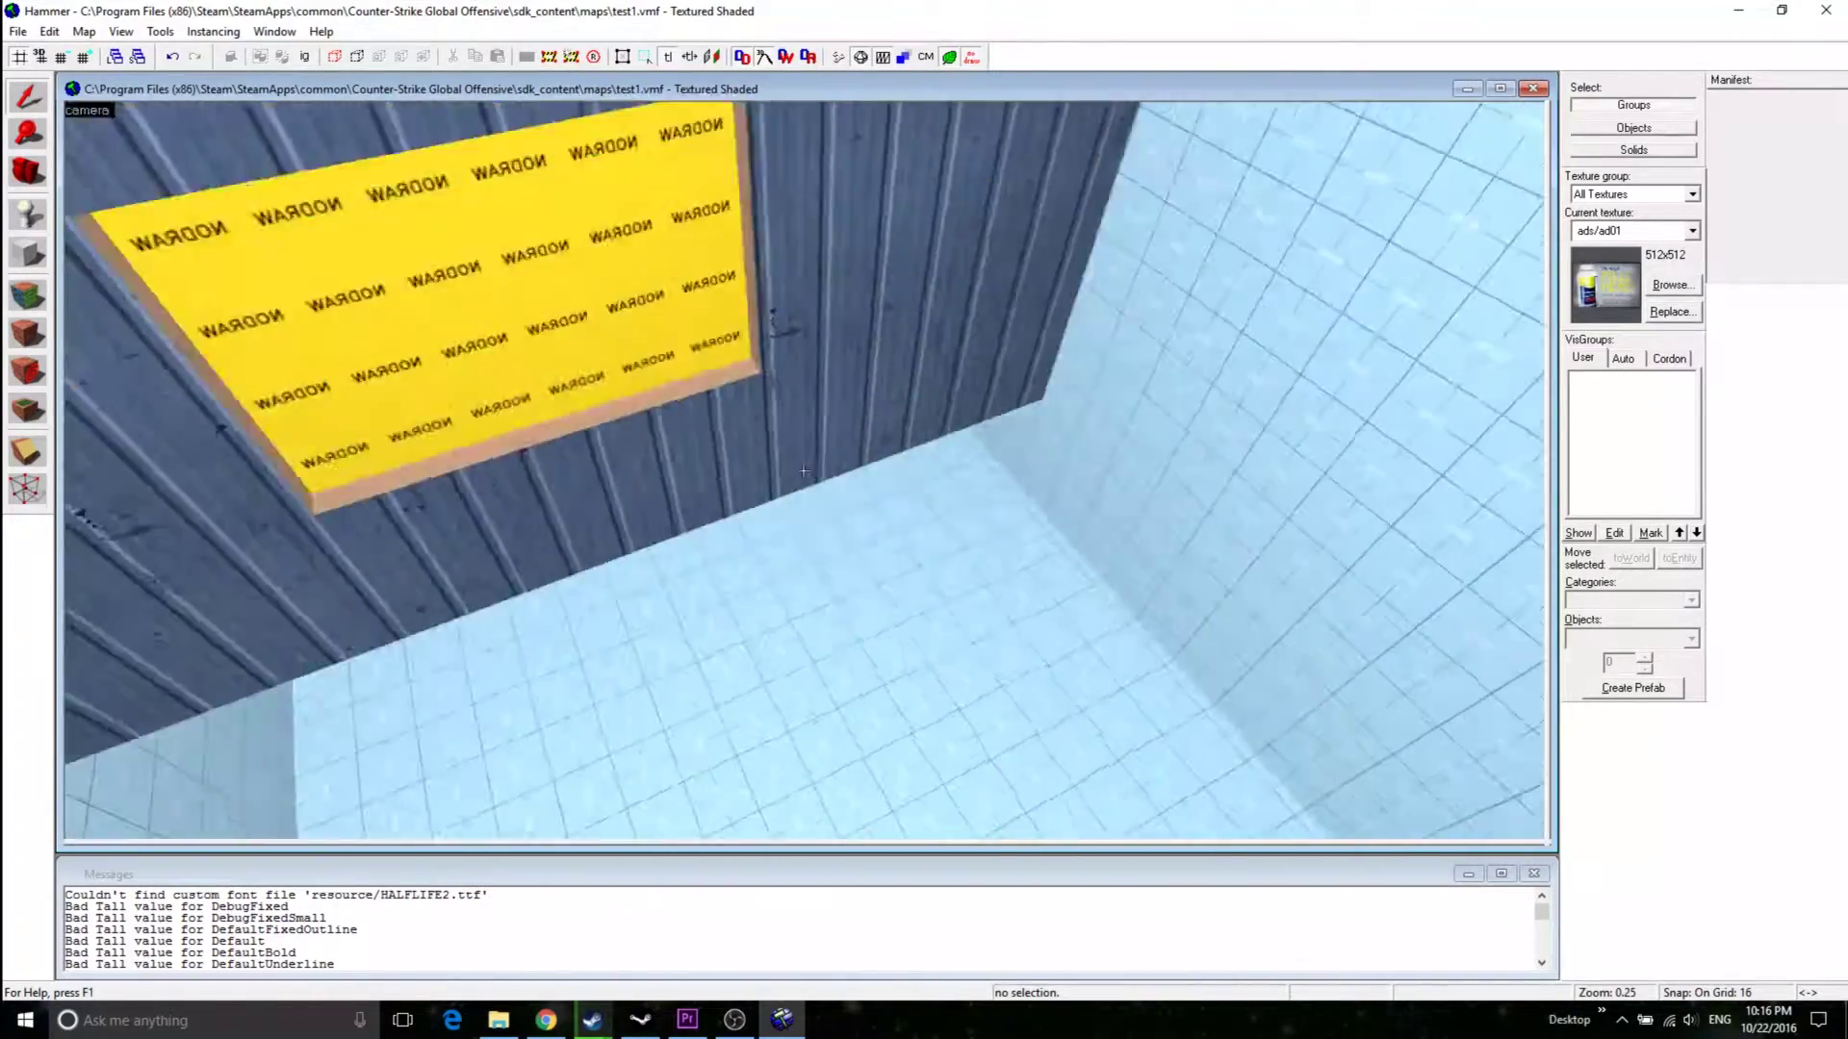
pyautogui.moveTo(804, 471); pyautogui.dragTo(803, 471)
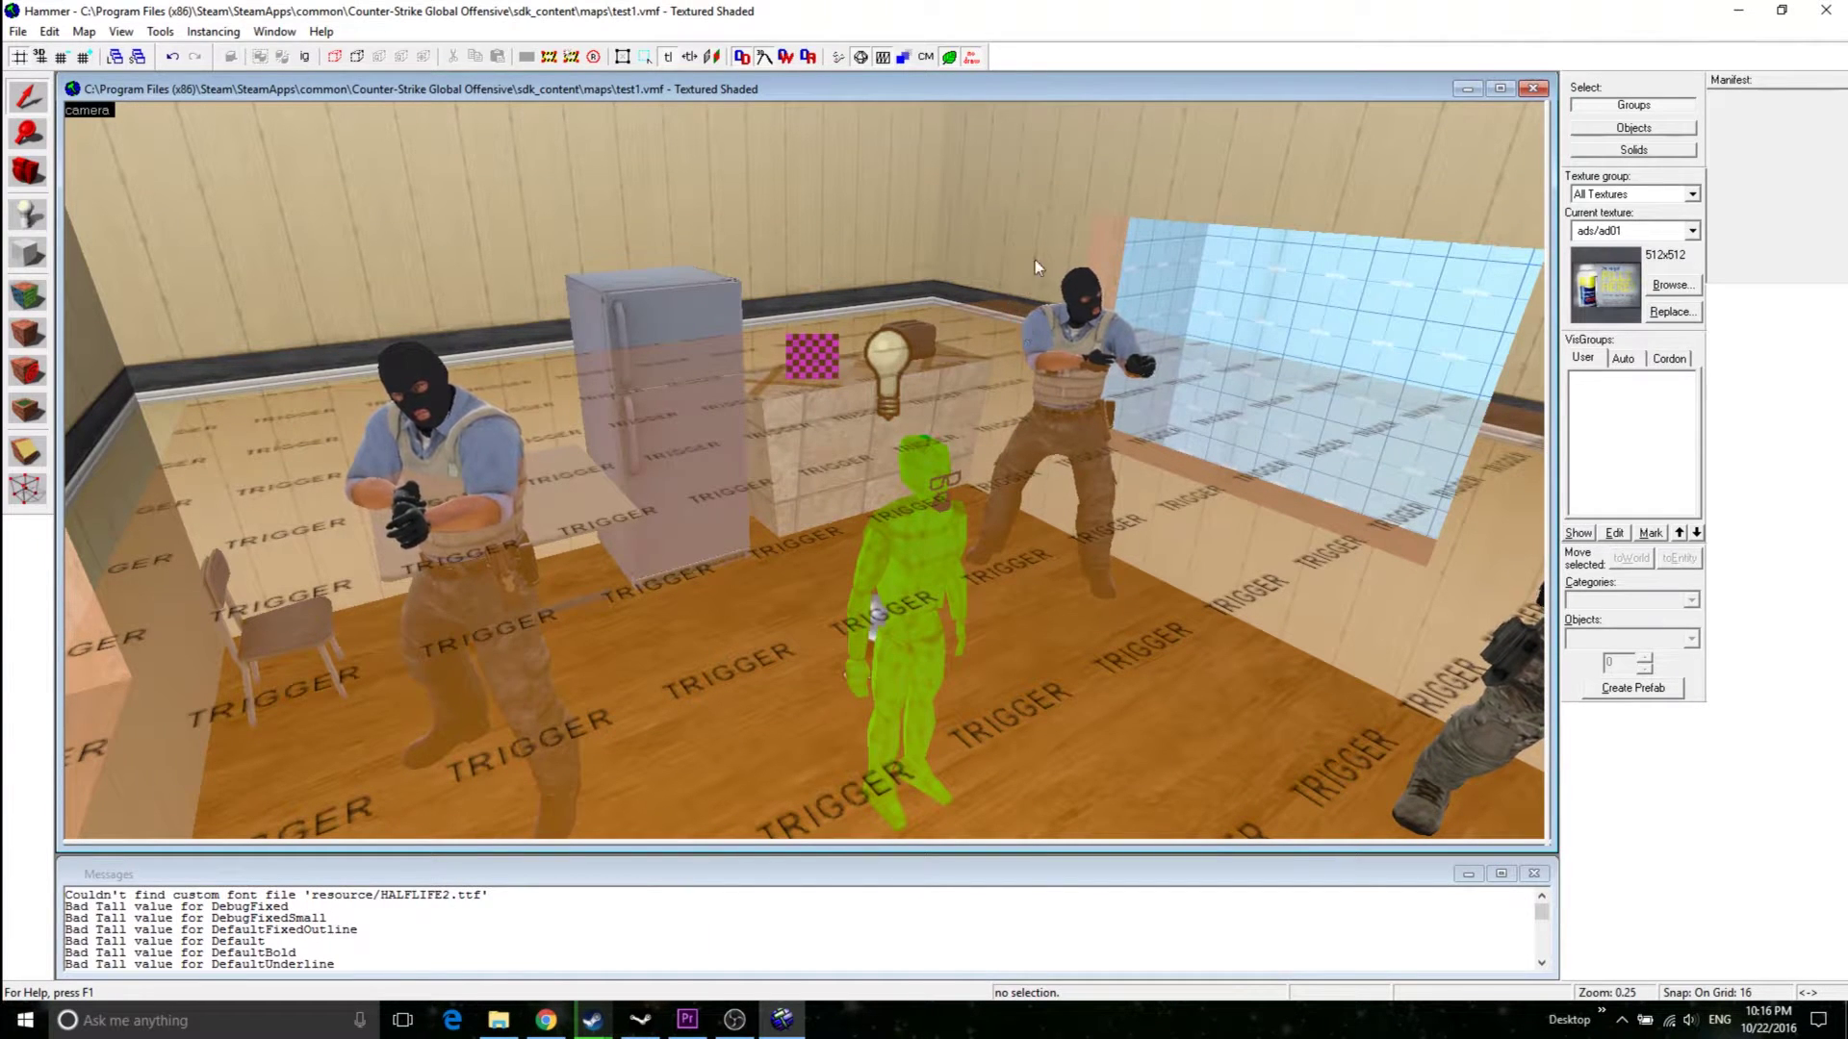
pyautogui.press('z')
pyautogui.press('w')
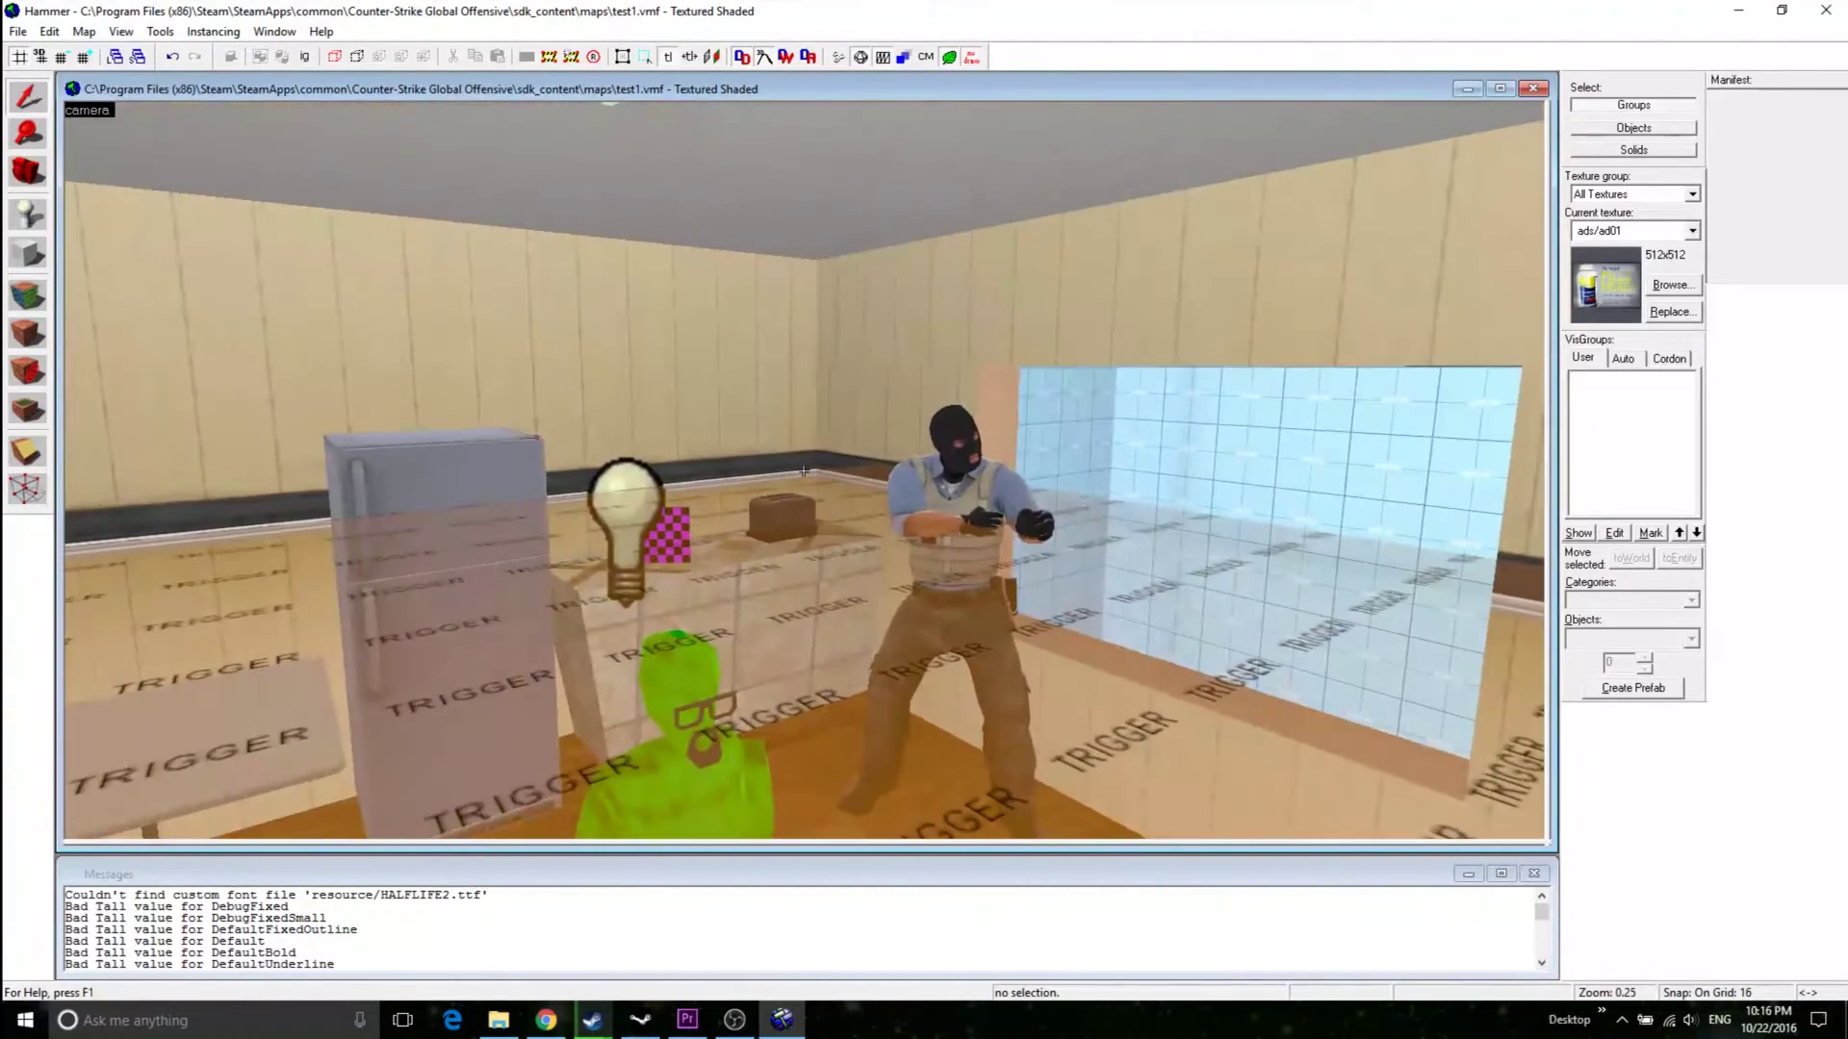
pyautogui.press('z')
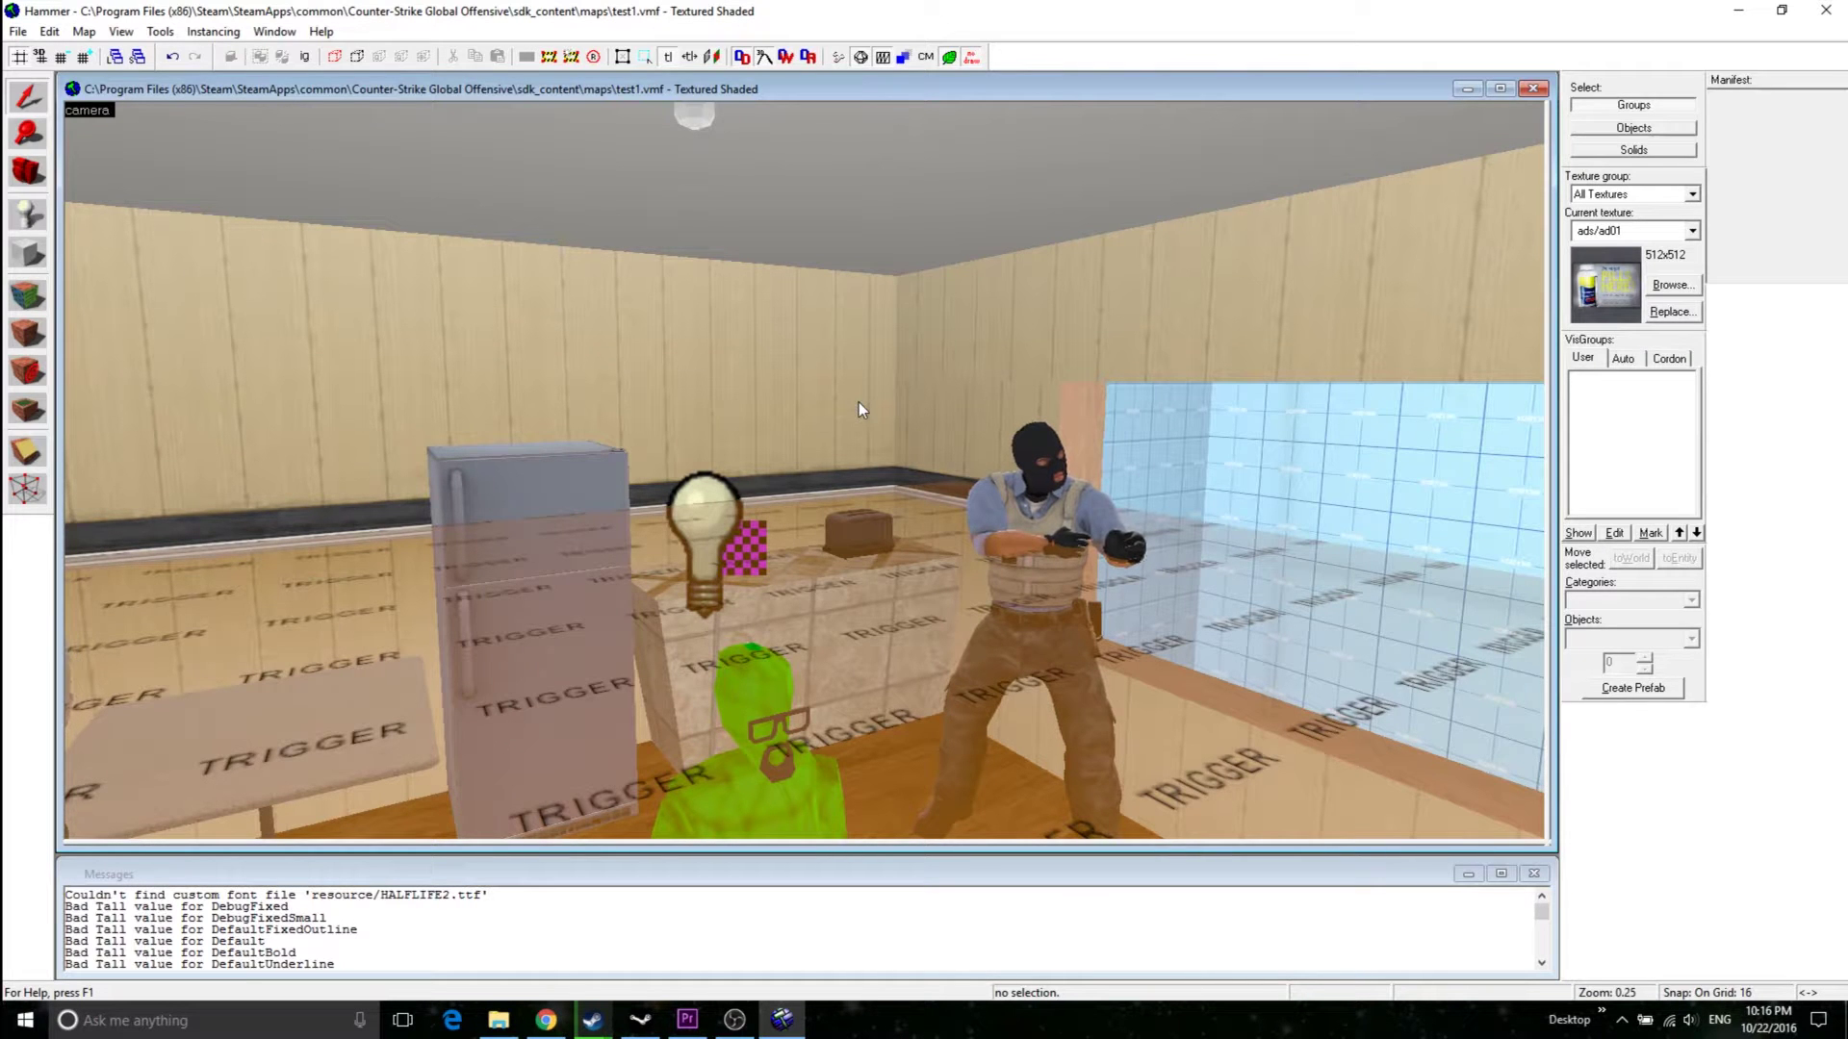
pyautogui.press('z')
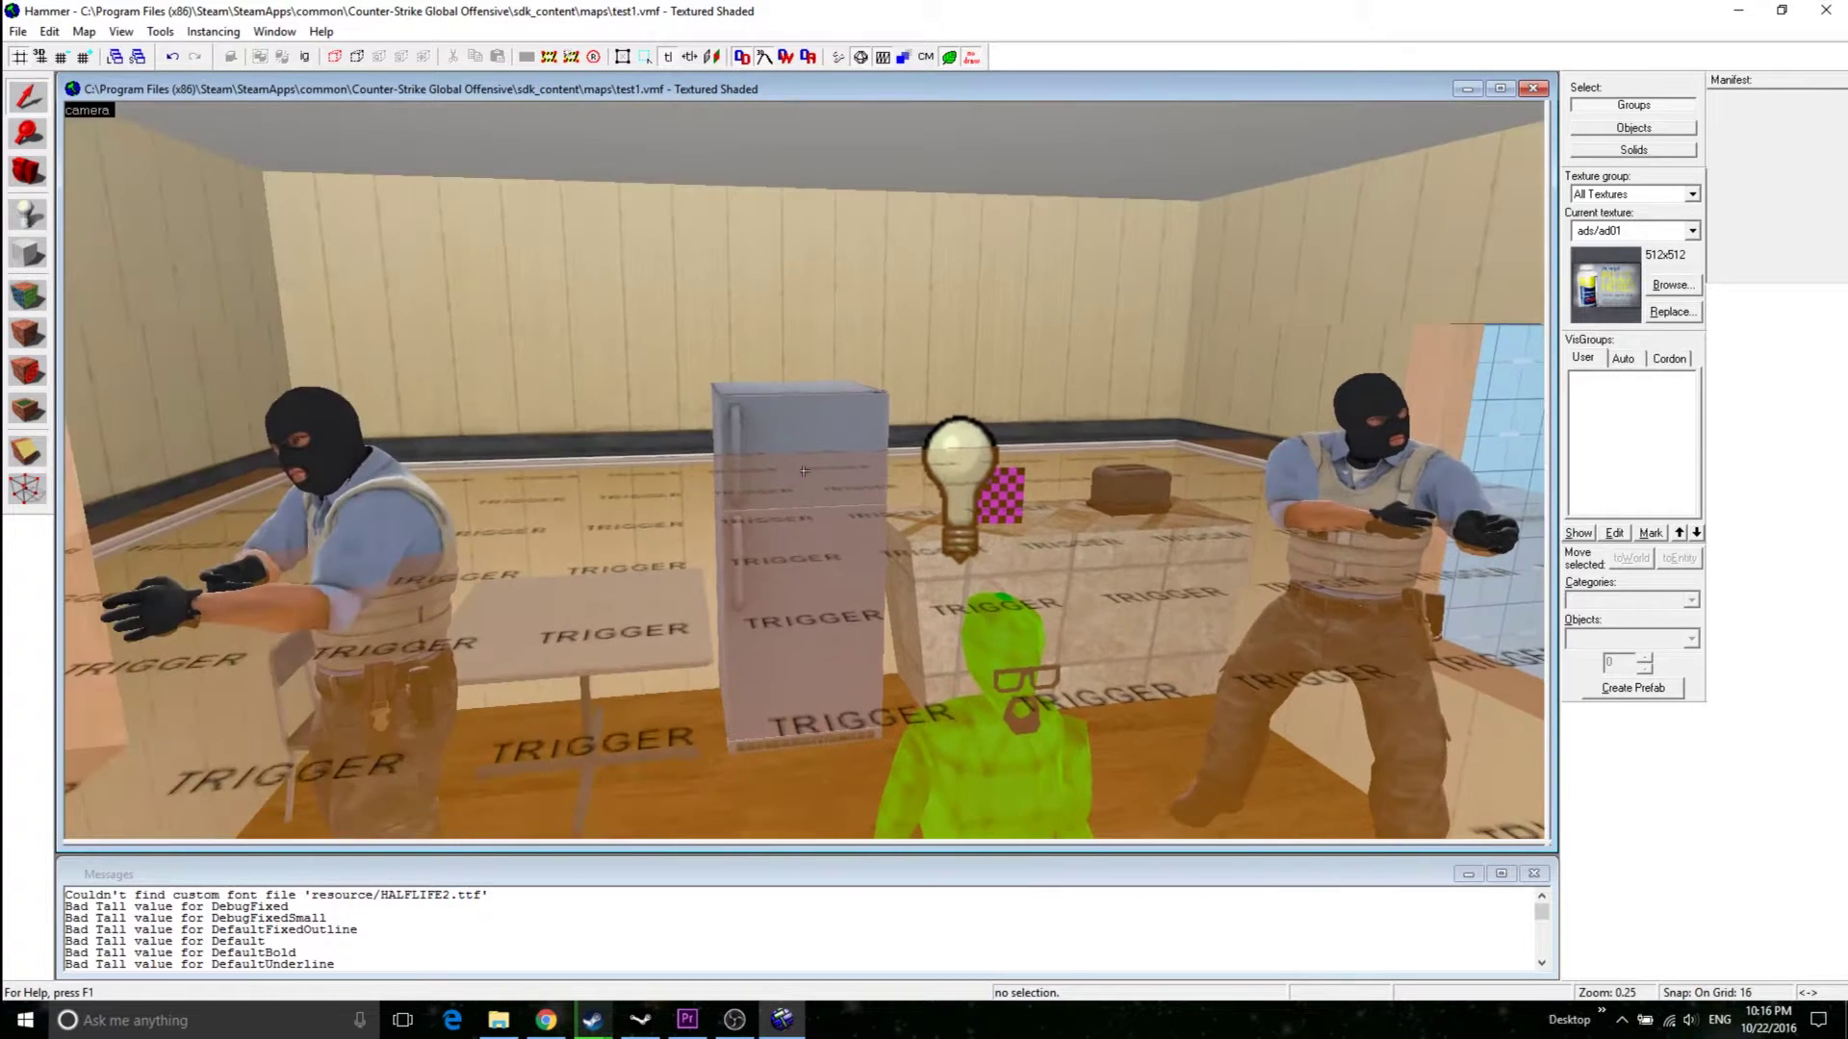
pyautogui.press('a')
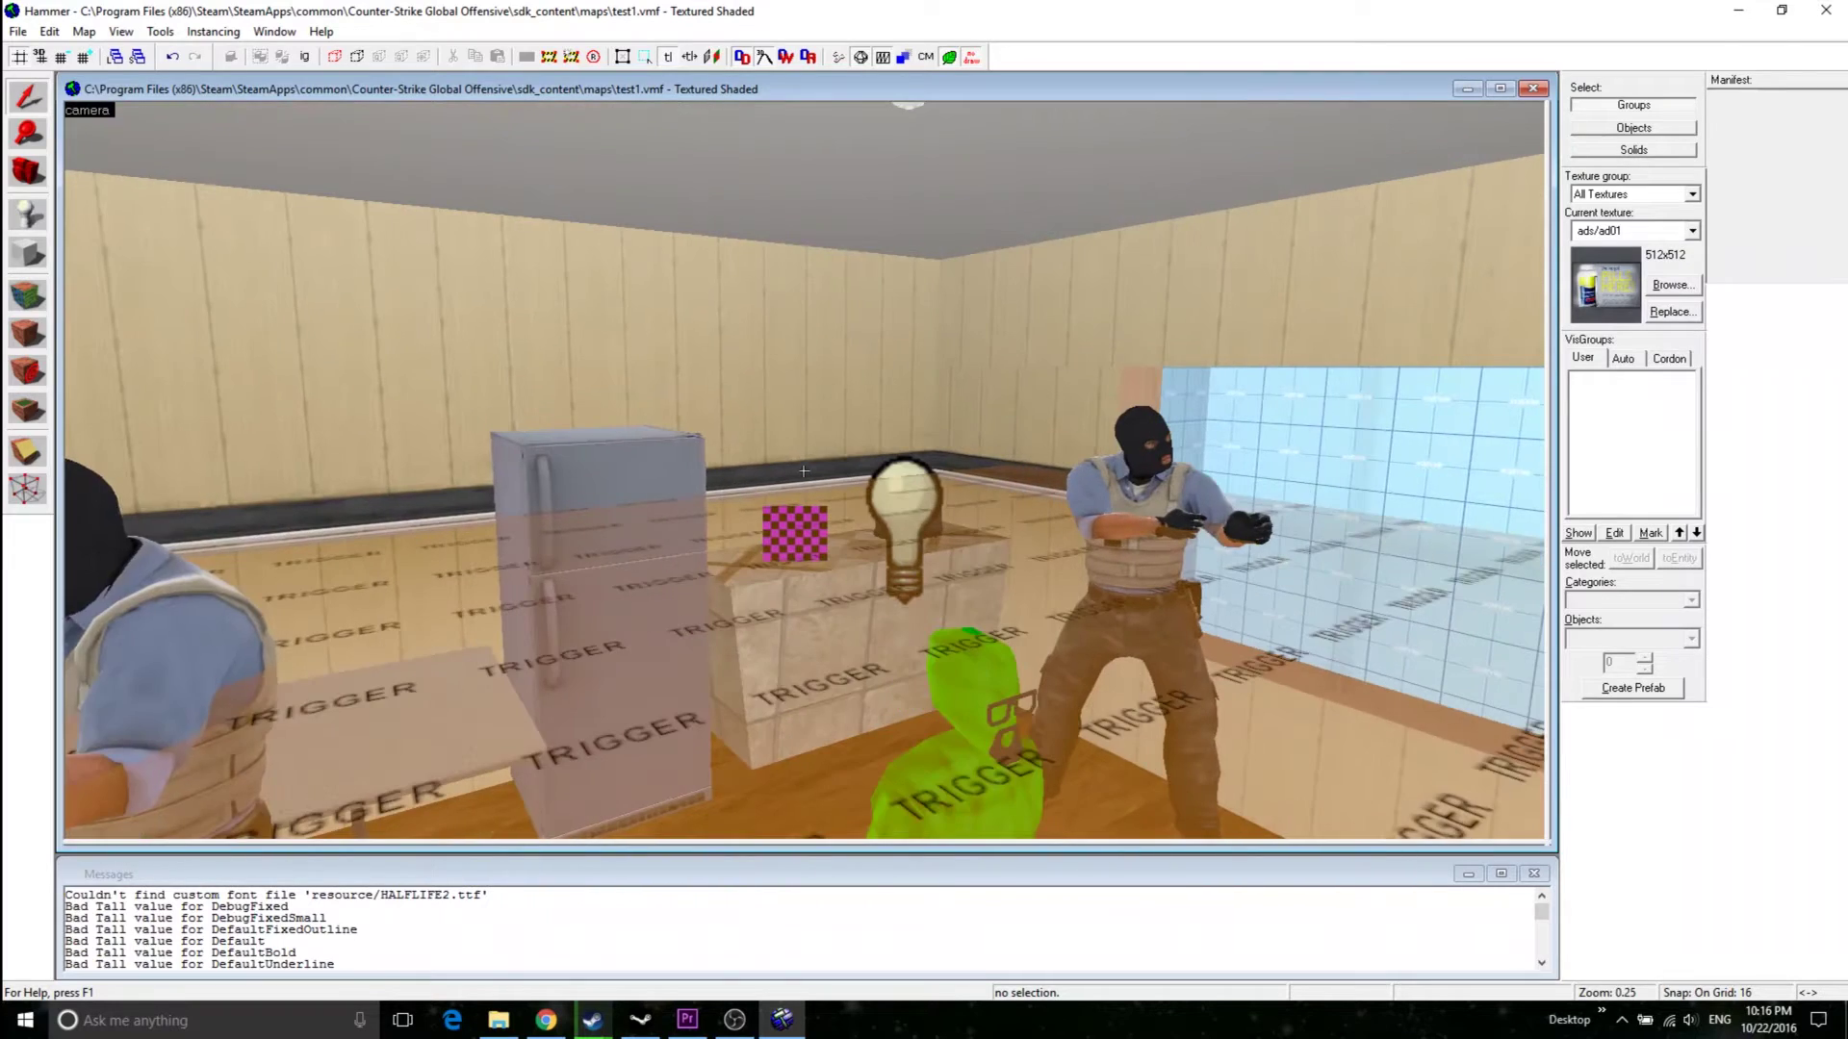
pyautogui.press('s')
pyautogui.press('d')
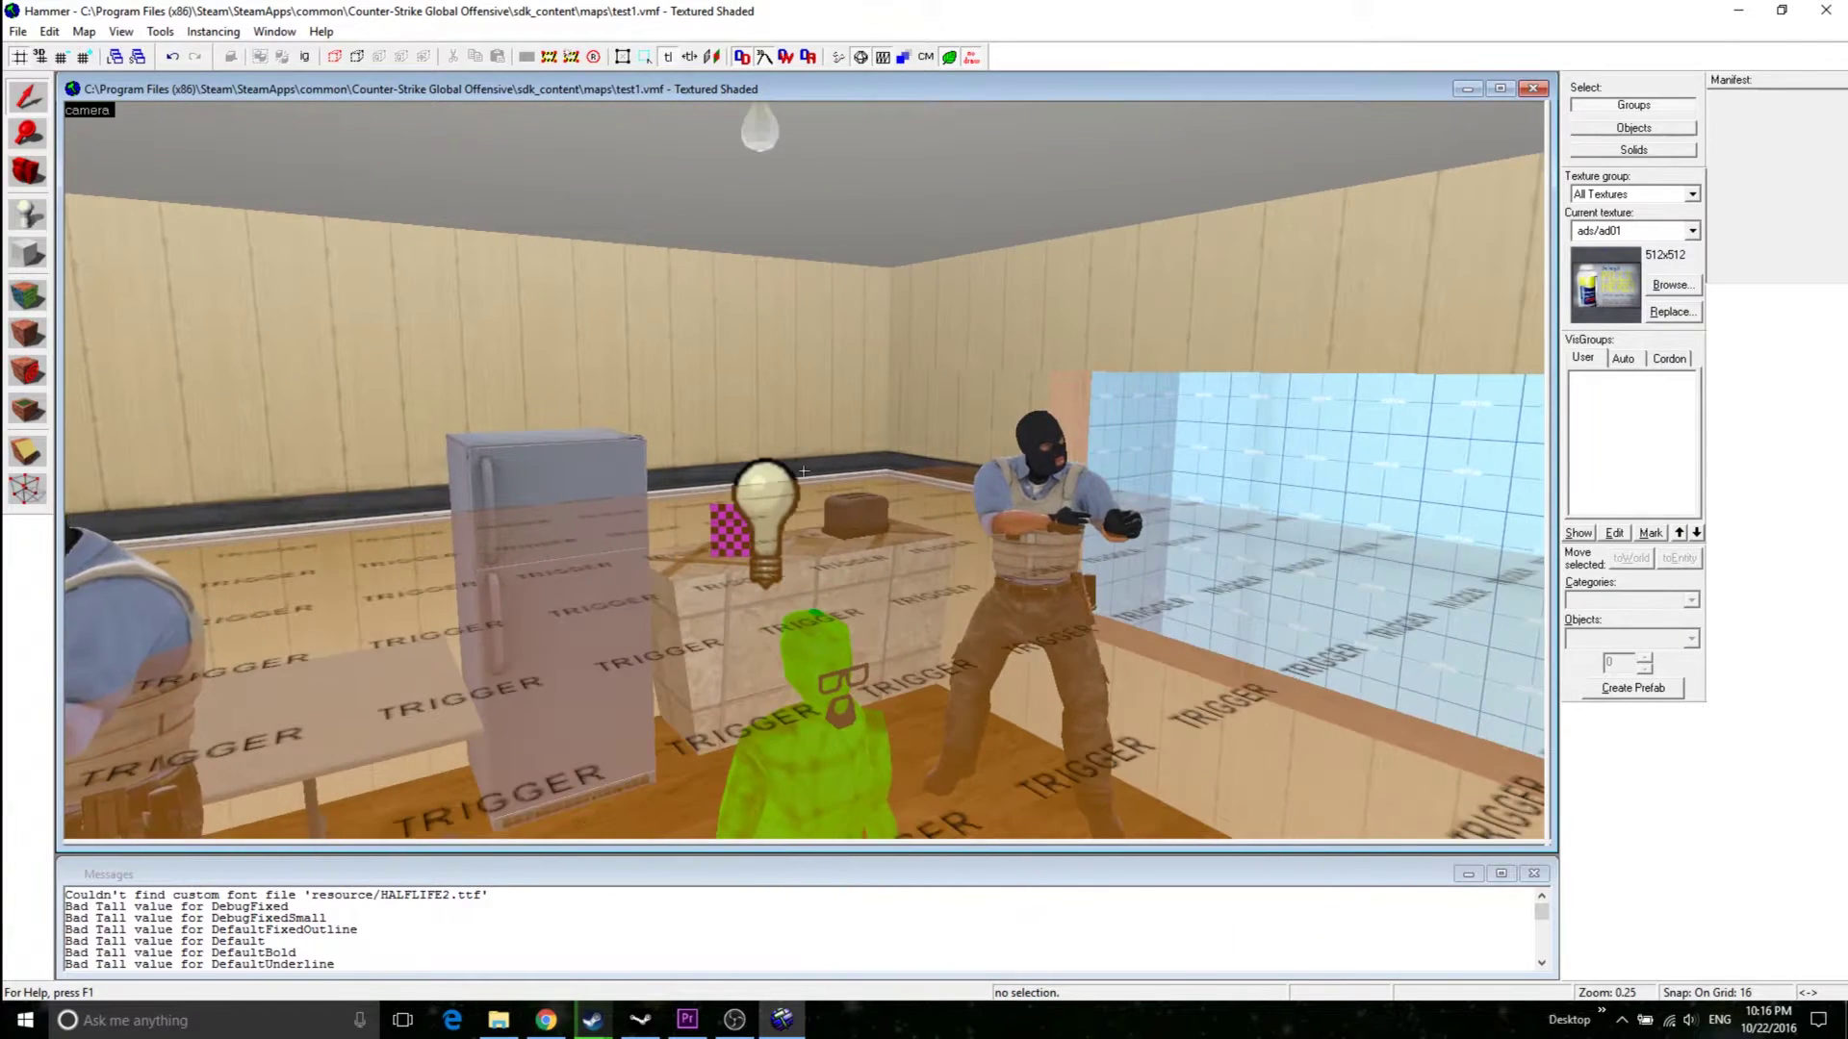
pyautogui.press('w')
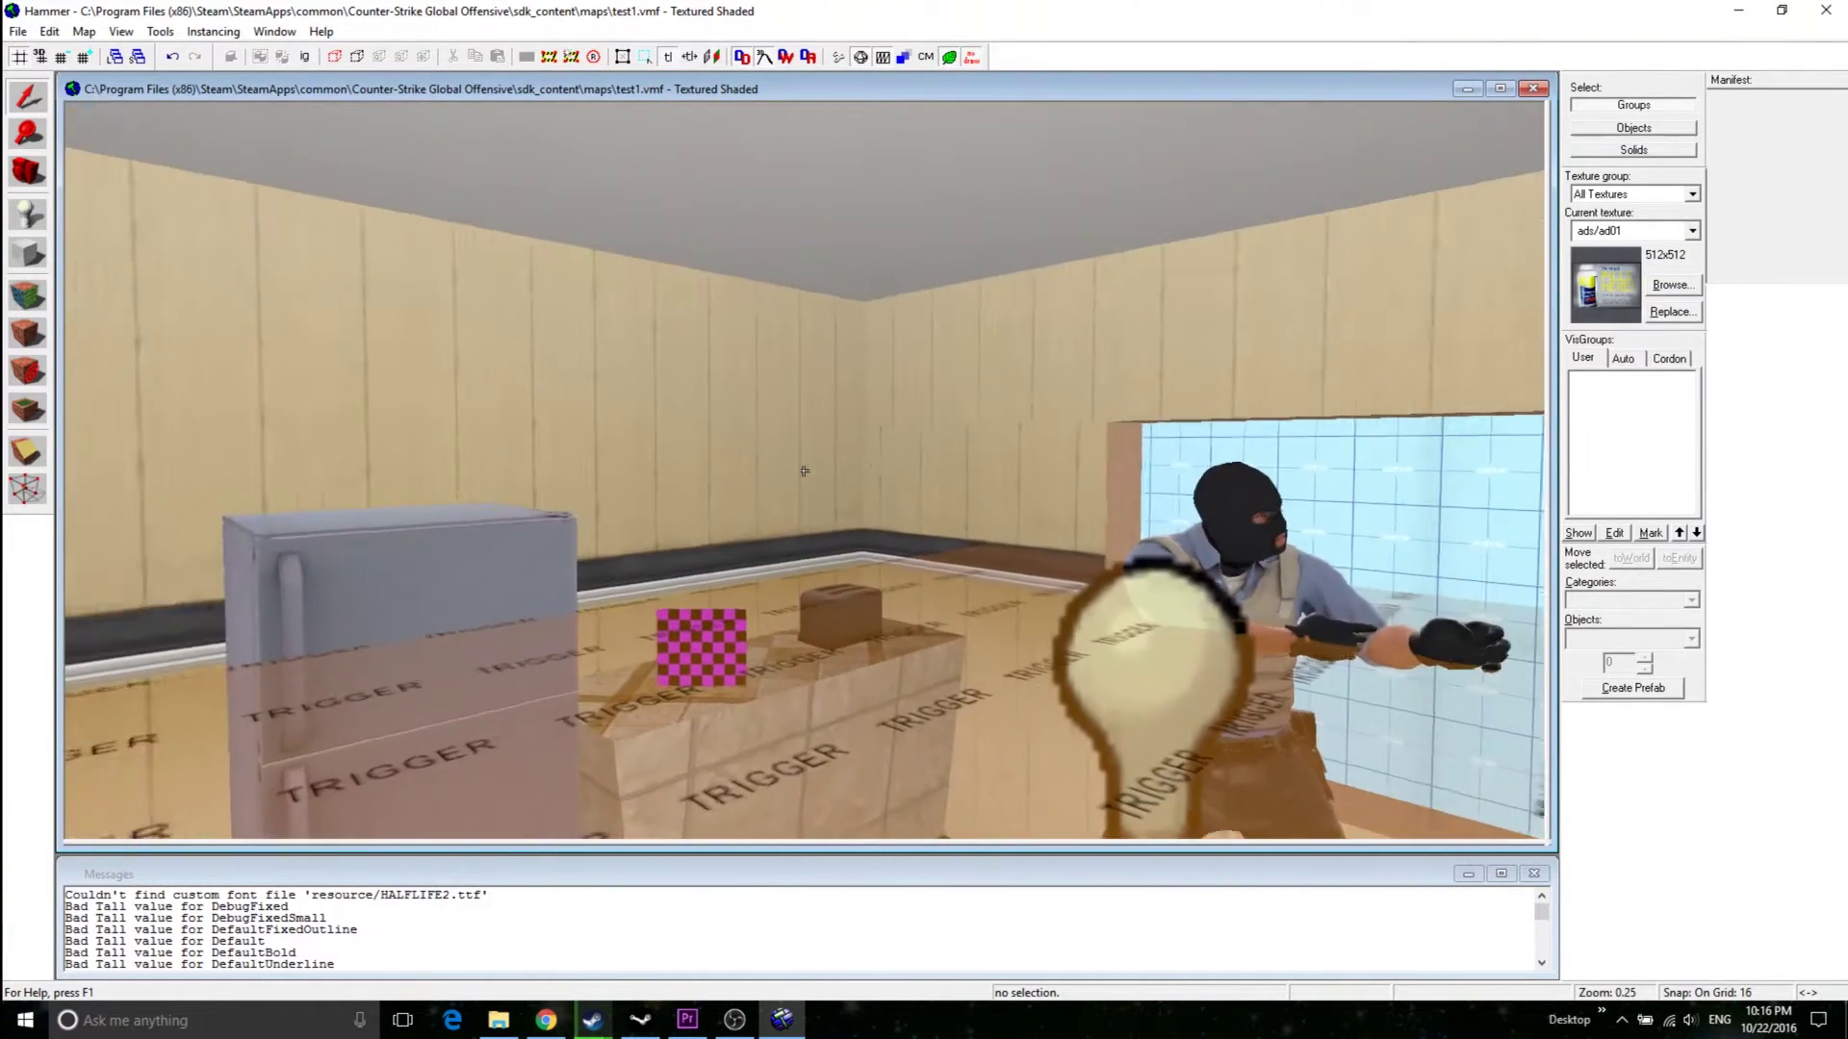
pyautogui.press('s')
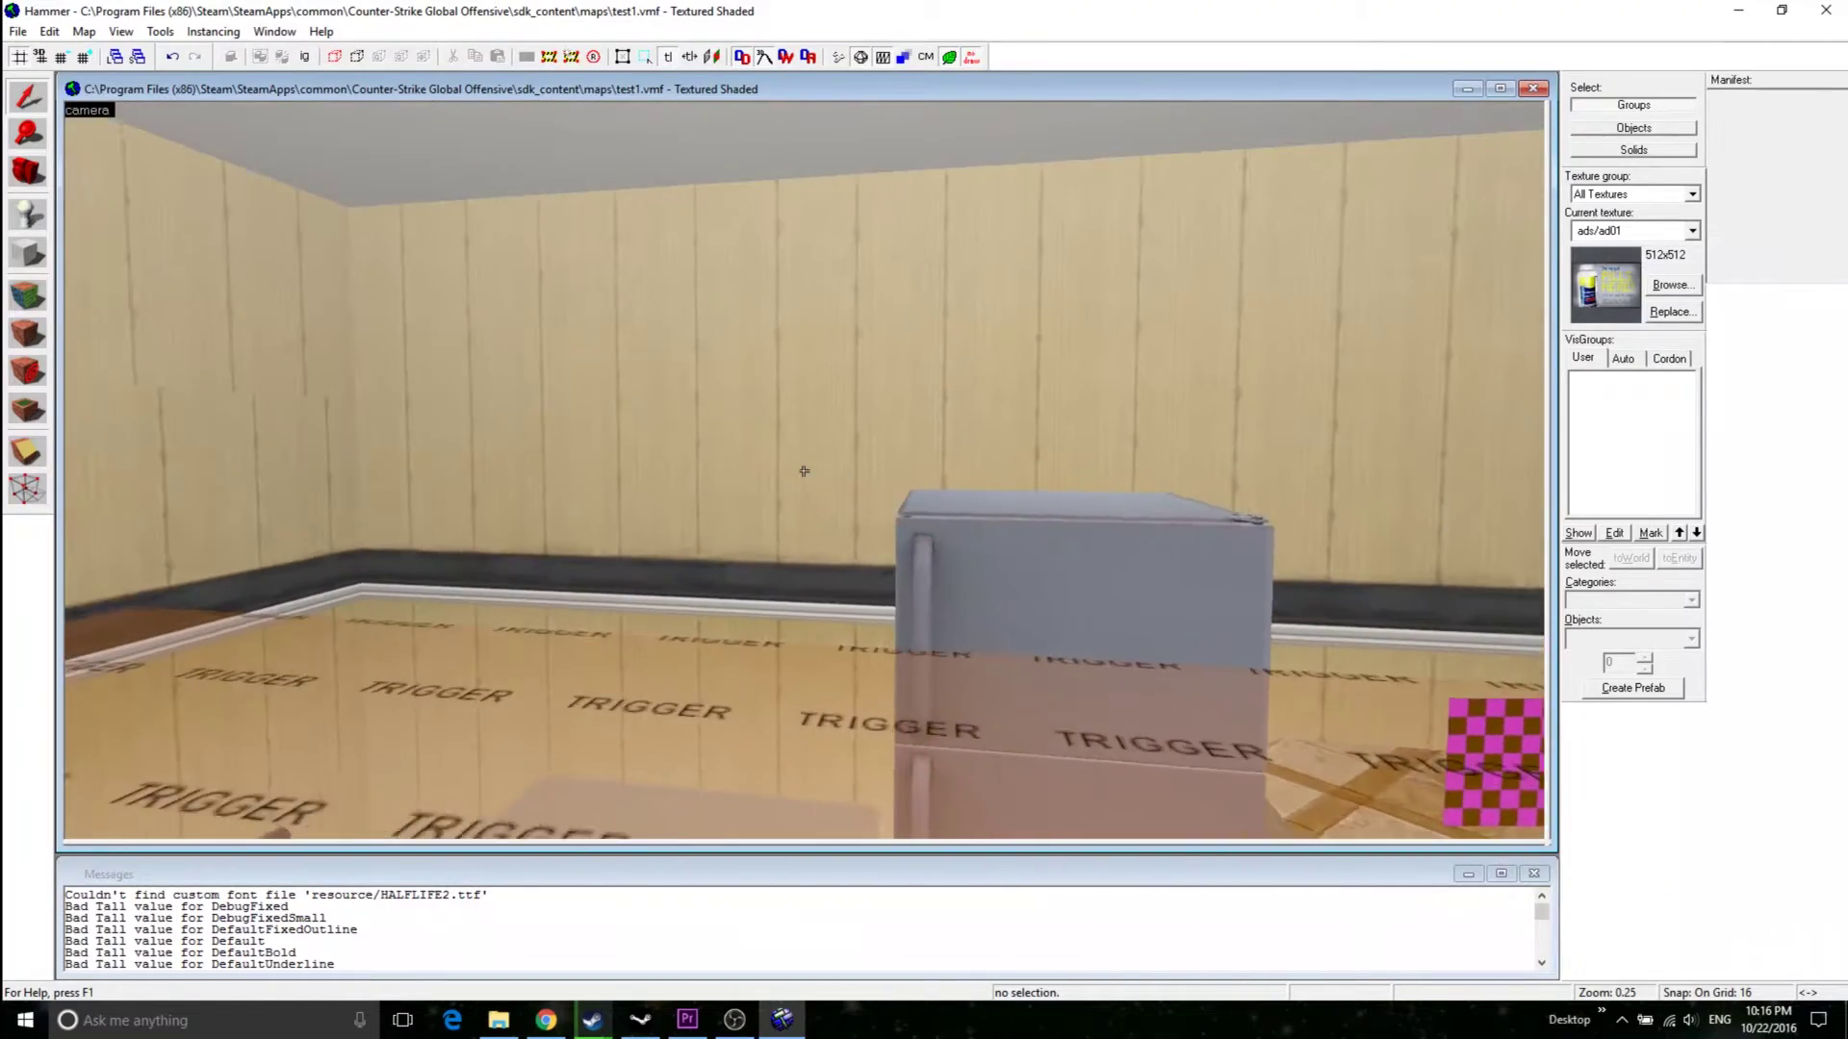
pyautogui.press('s')
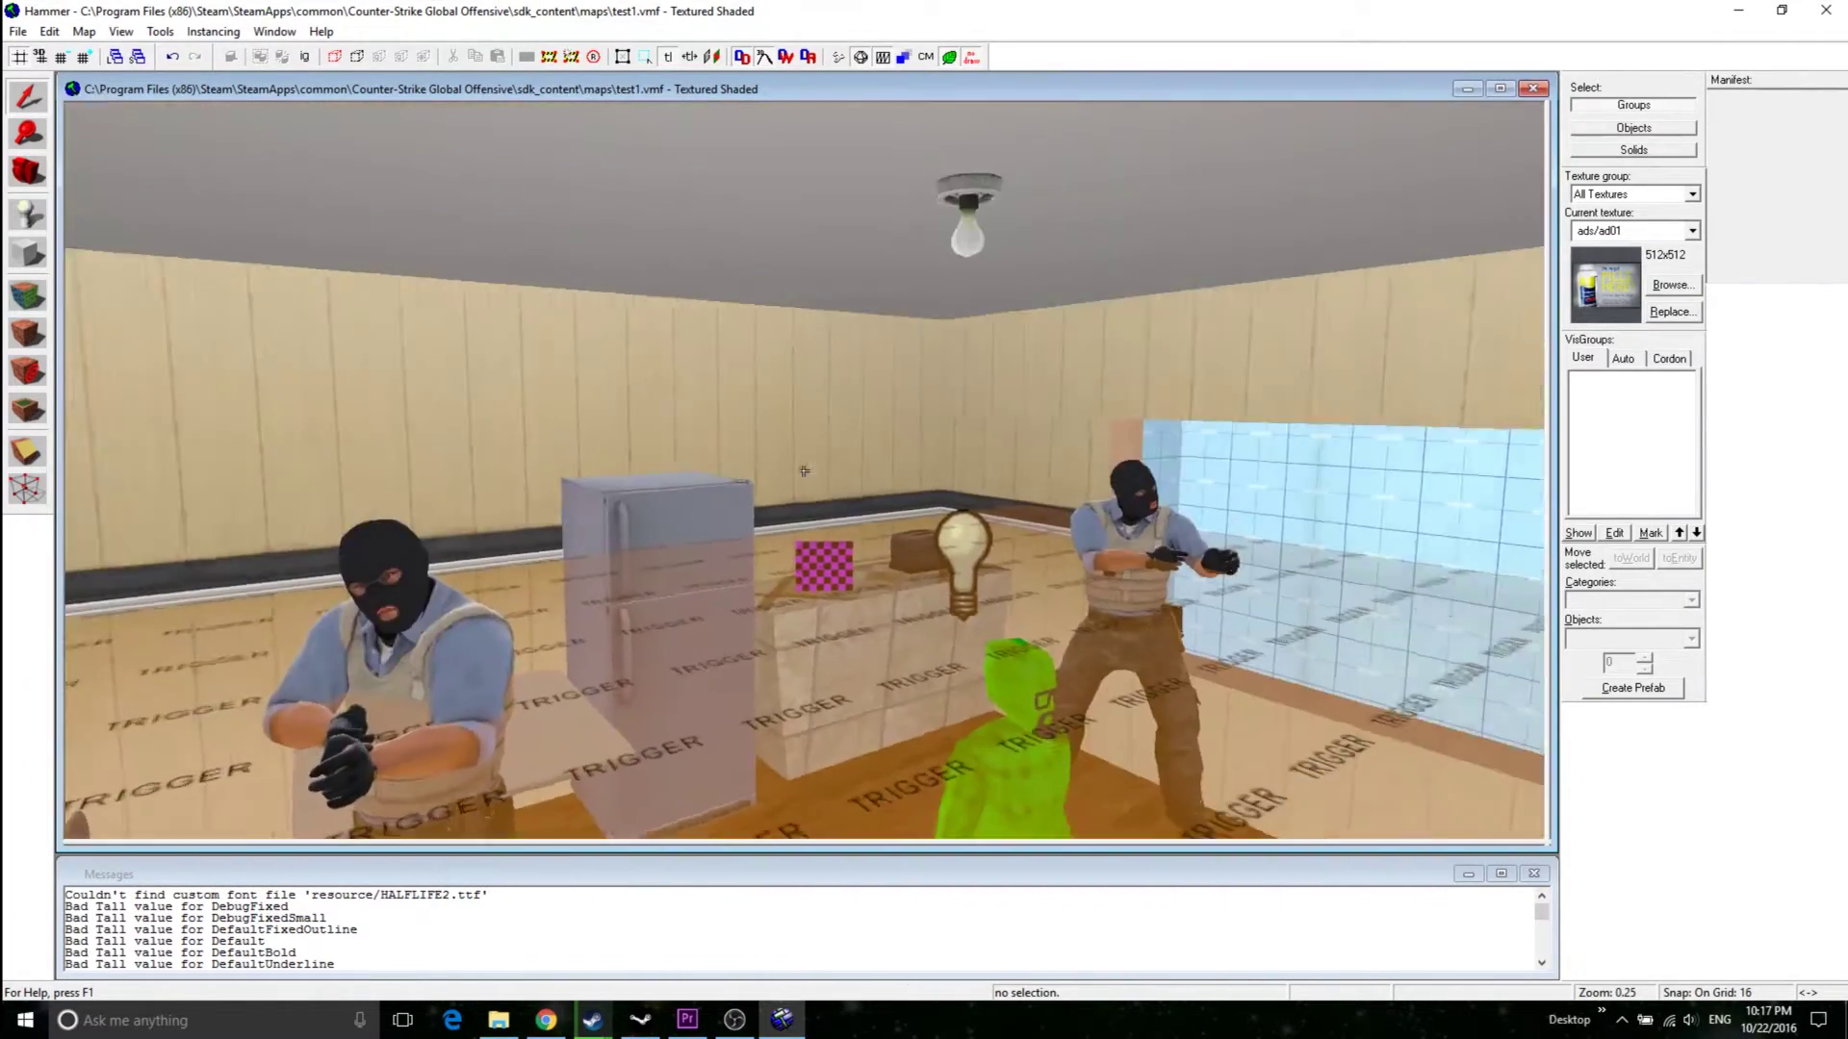
pyautogui.press('w')
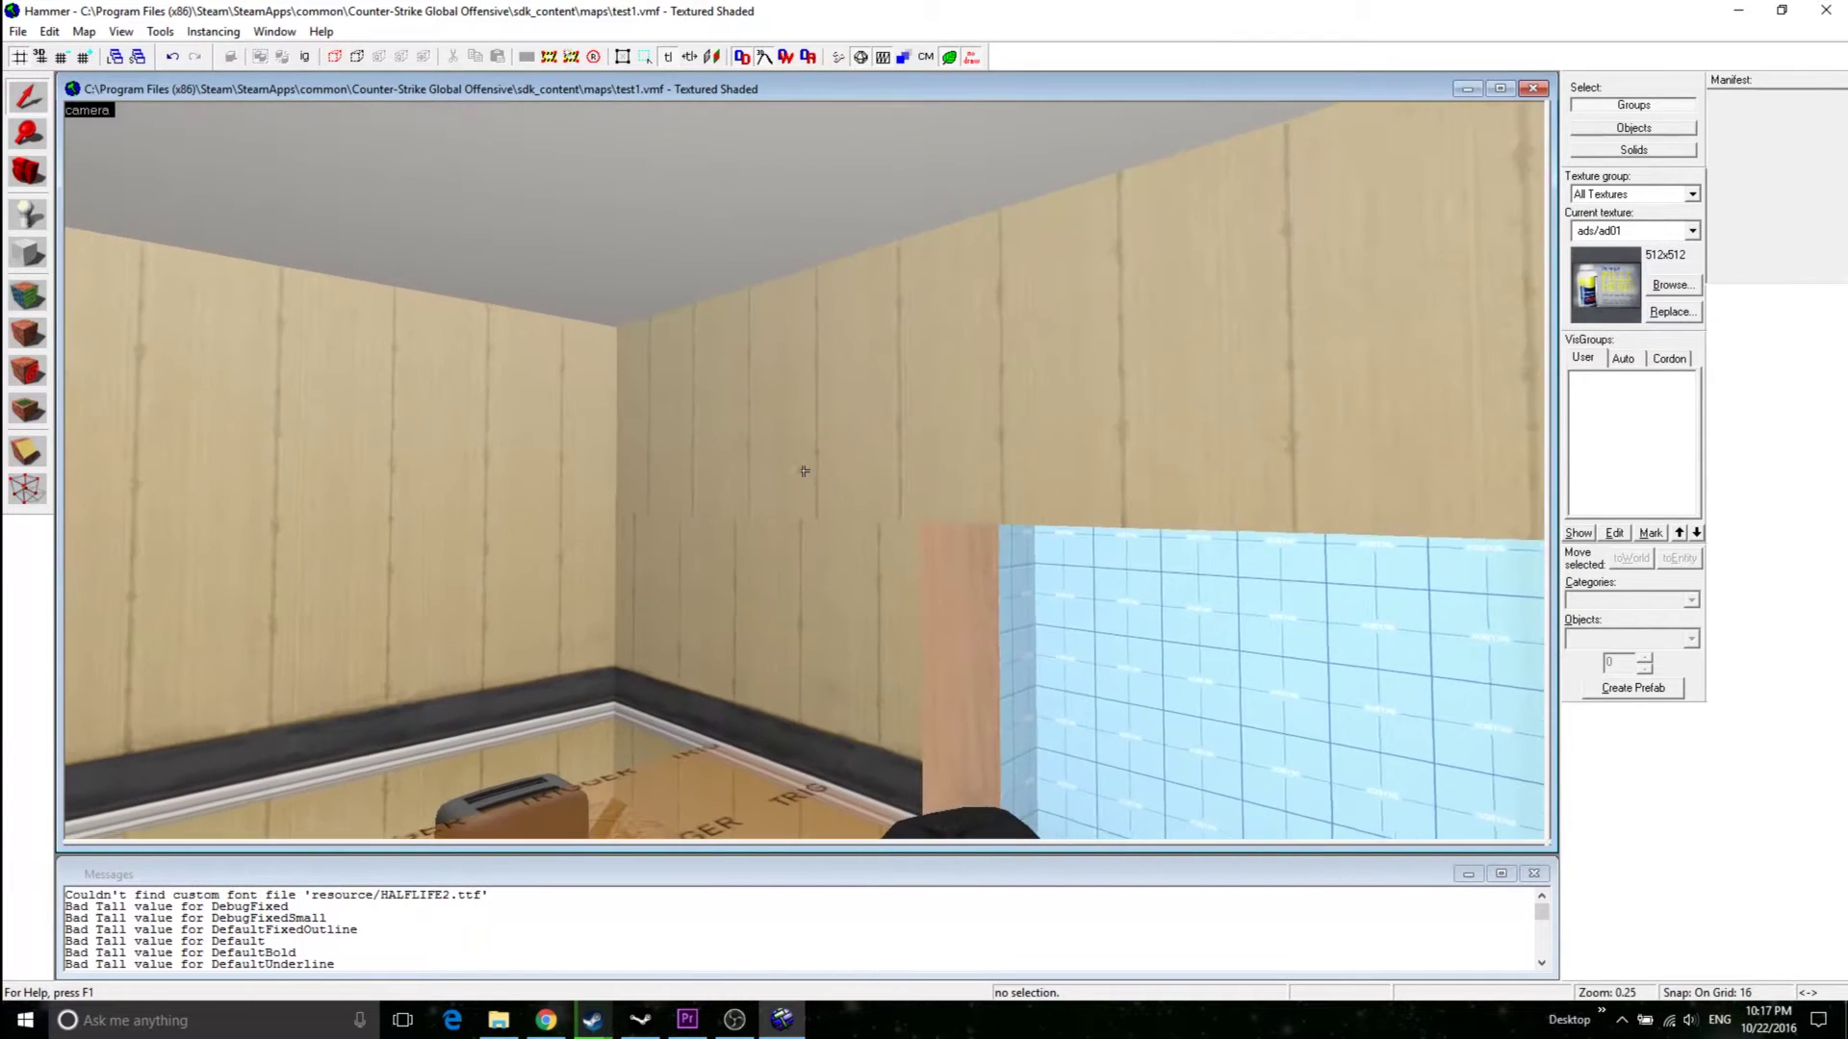
# - Check the object properties of the wall brush above the window, and inspect the wall and fridge beside it
pyautogui.click(803, 471)
pyautogui.hotkey('alt', 'Return')
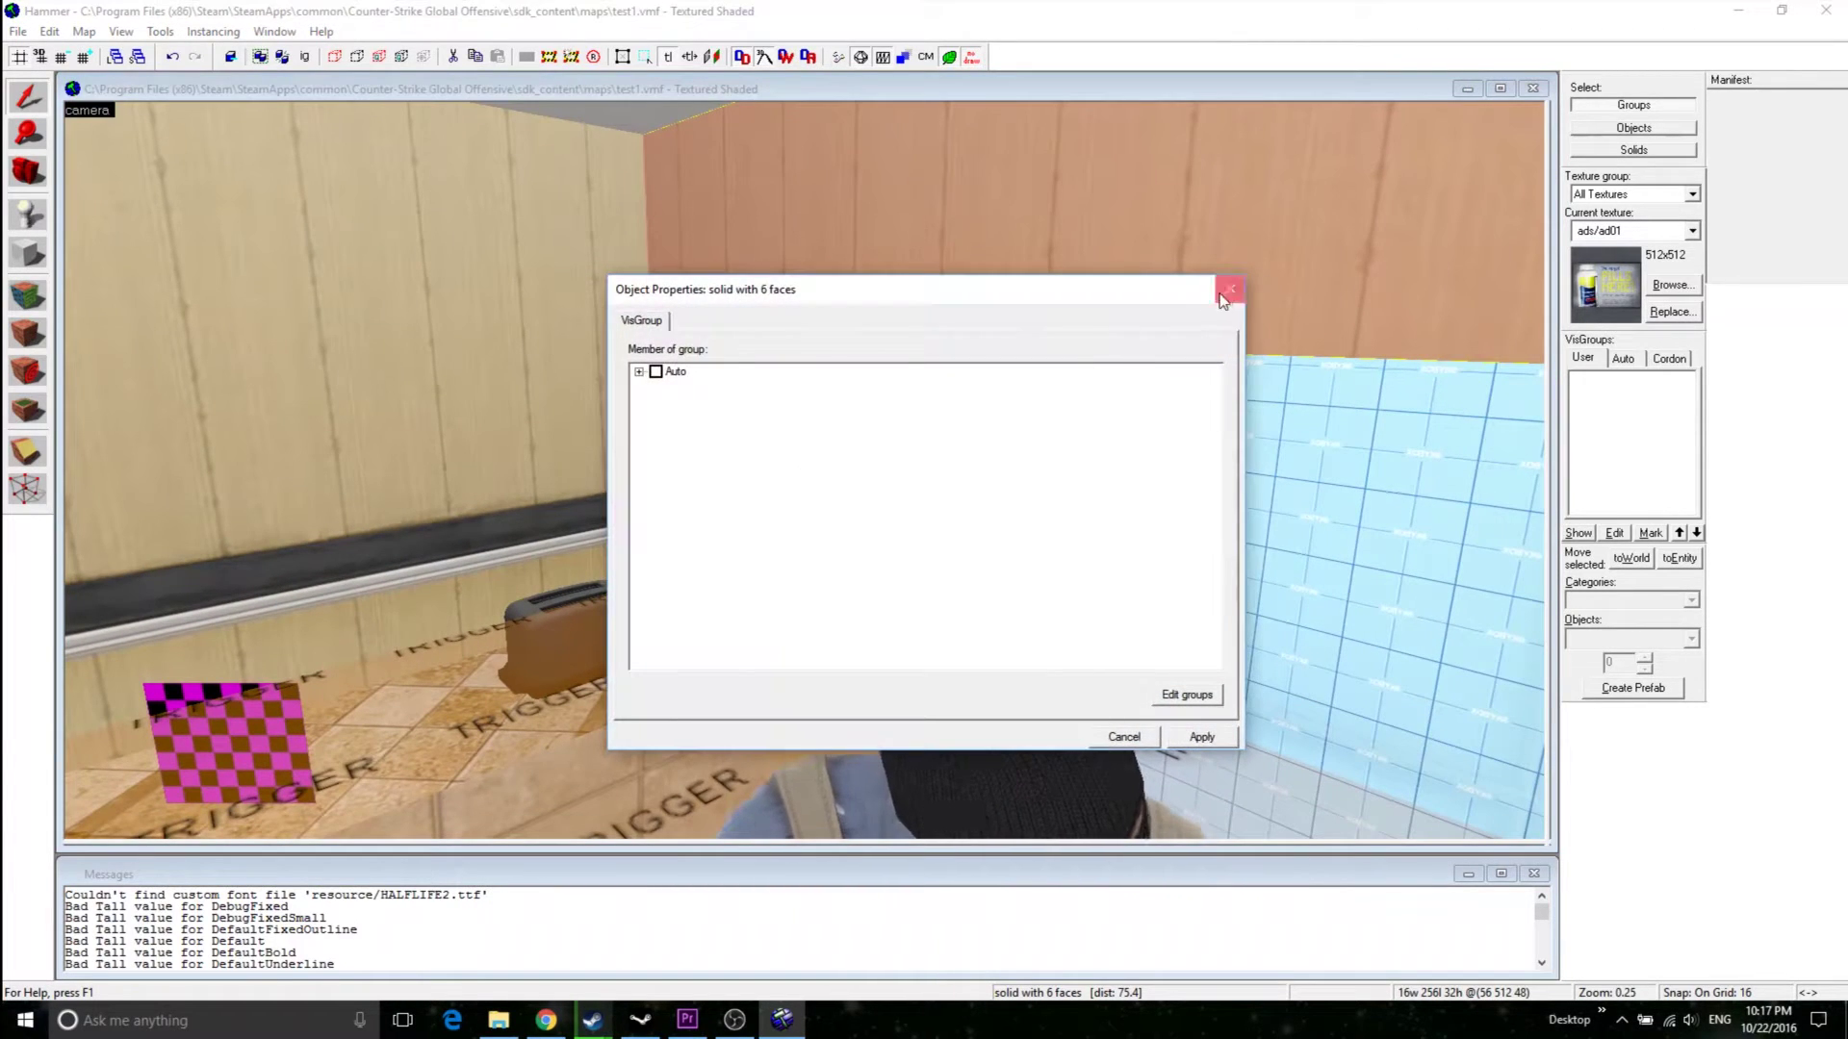
pyautogui.click(1229, 289)
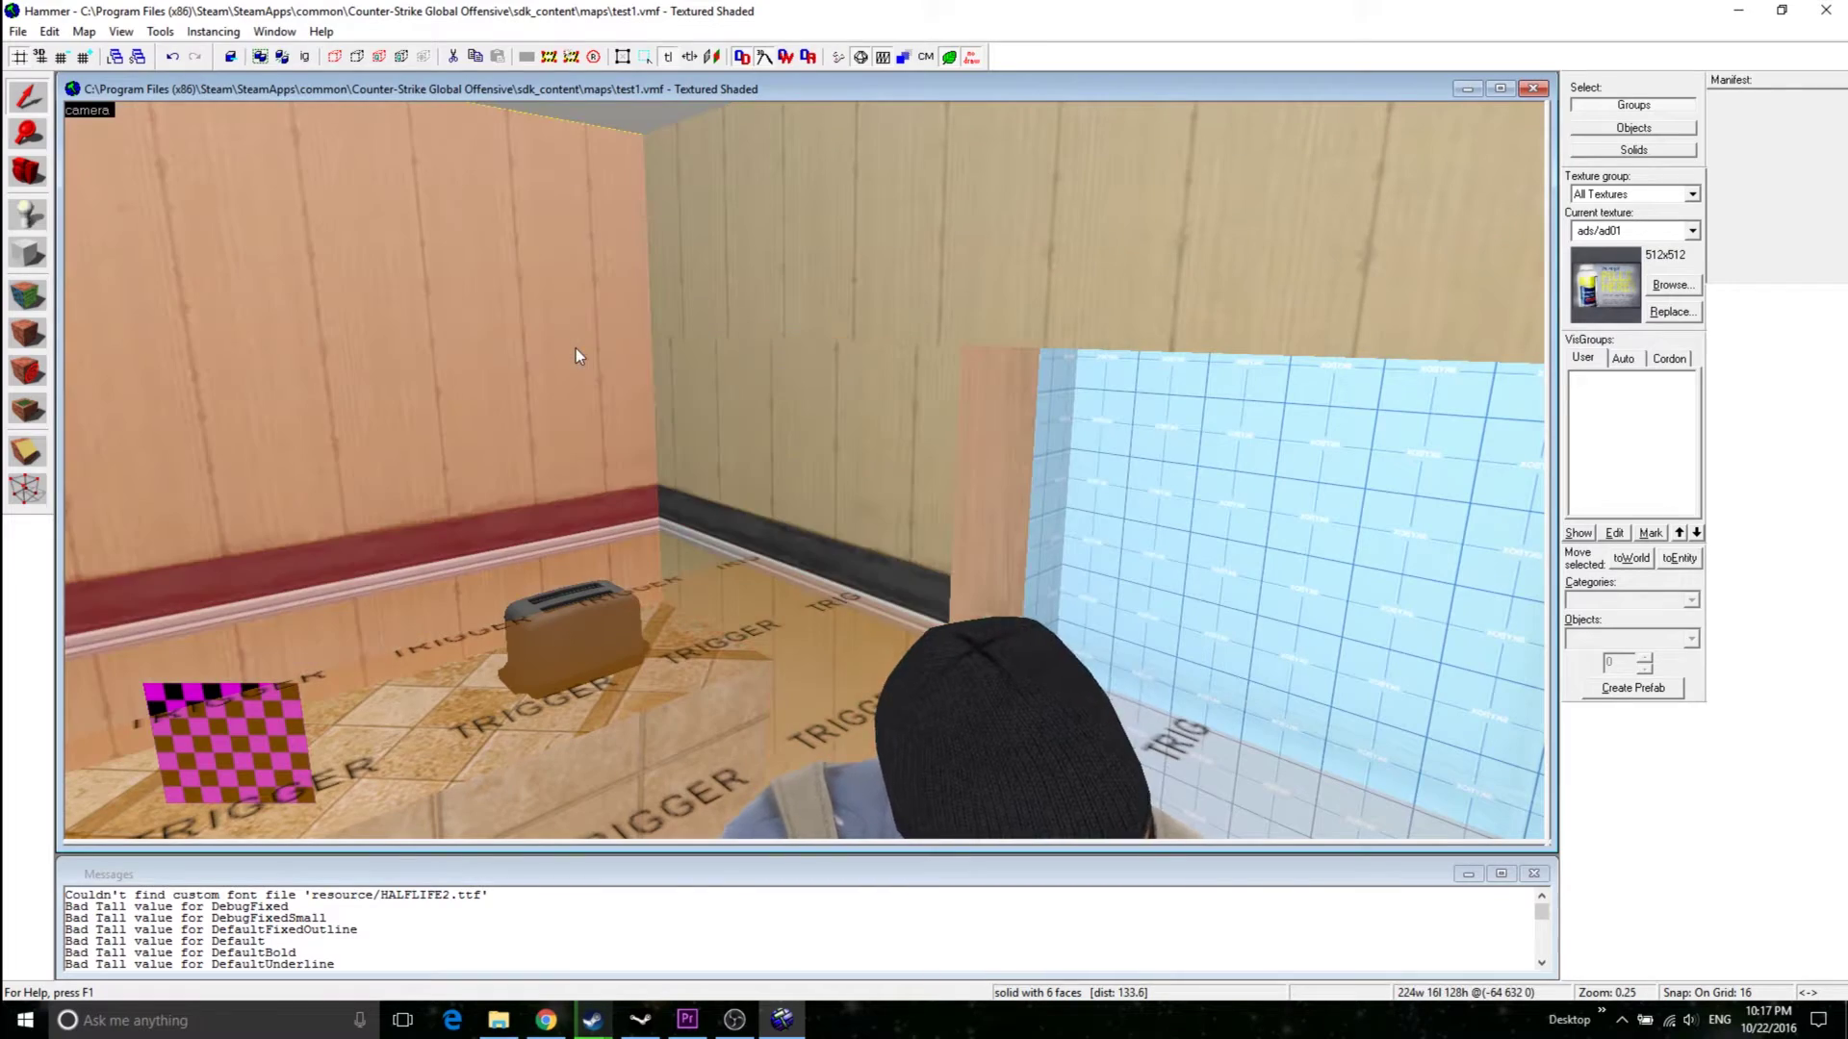
pyautogui.press('z')
pyautogui.press('w')
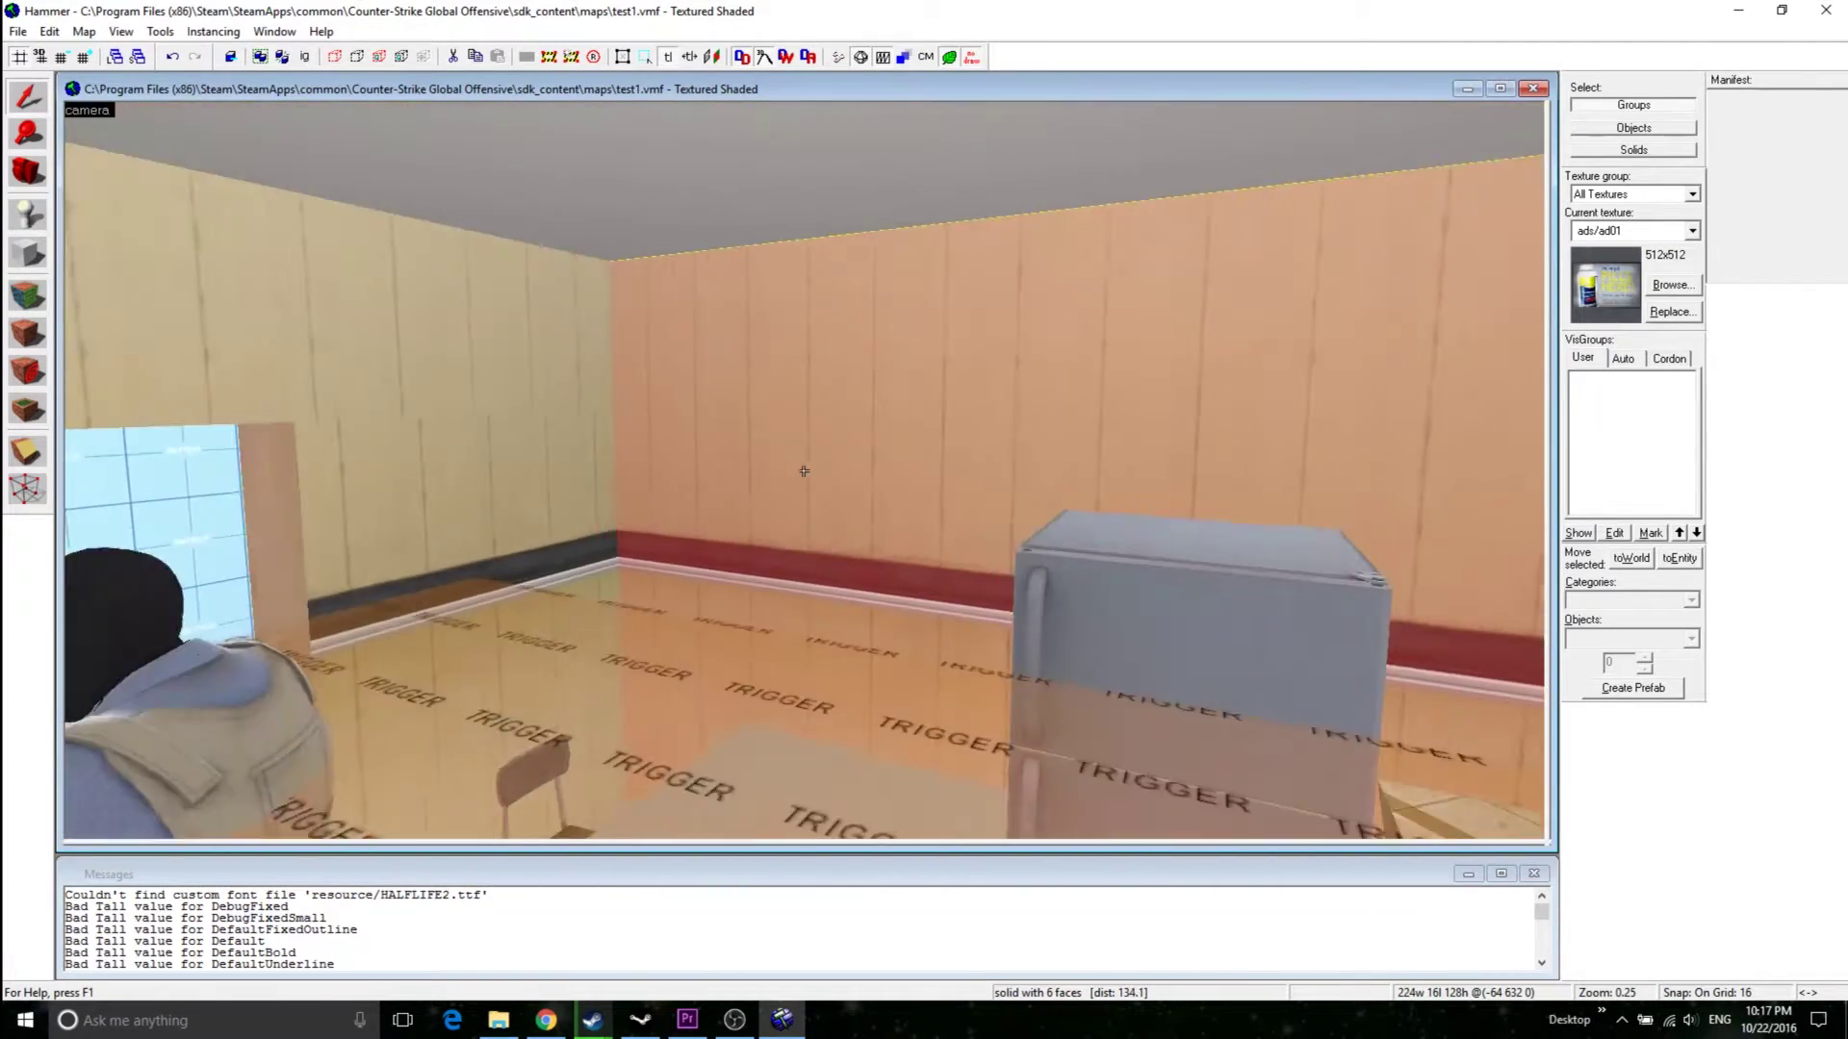
pyautogui.press('z')
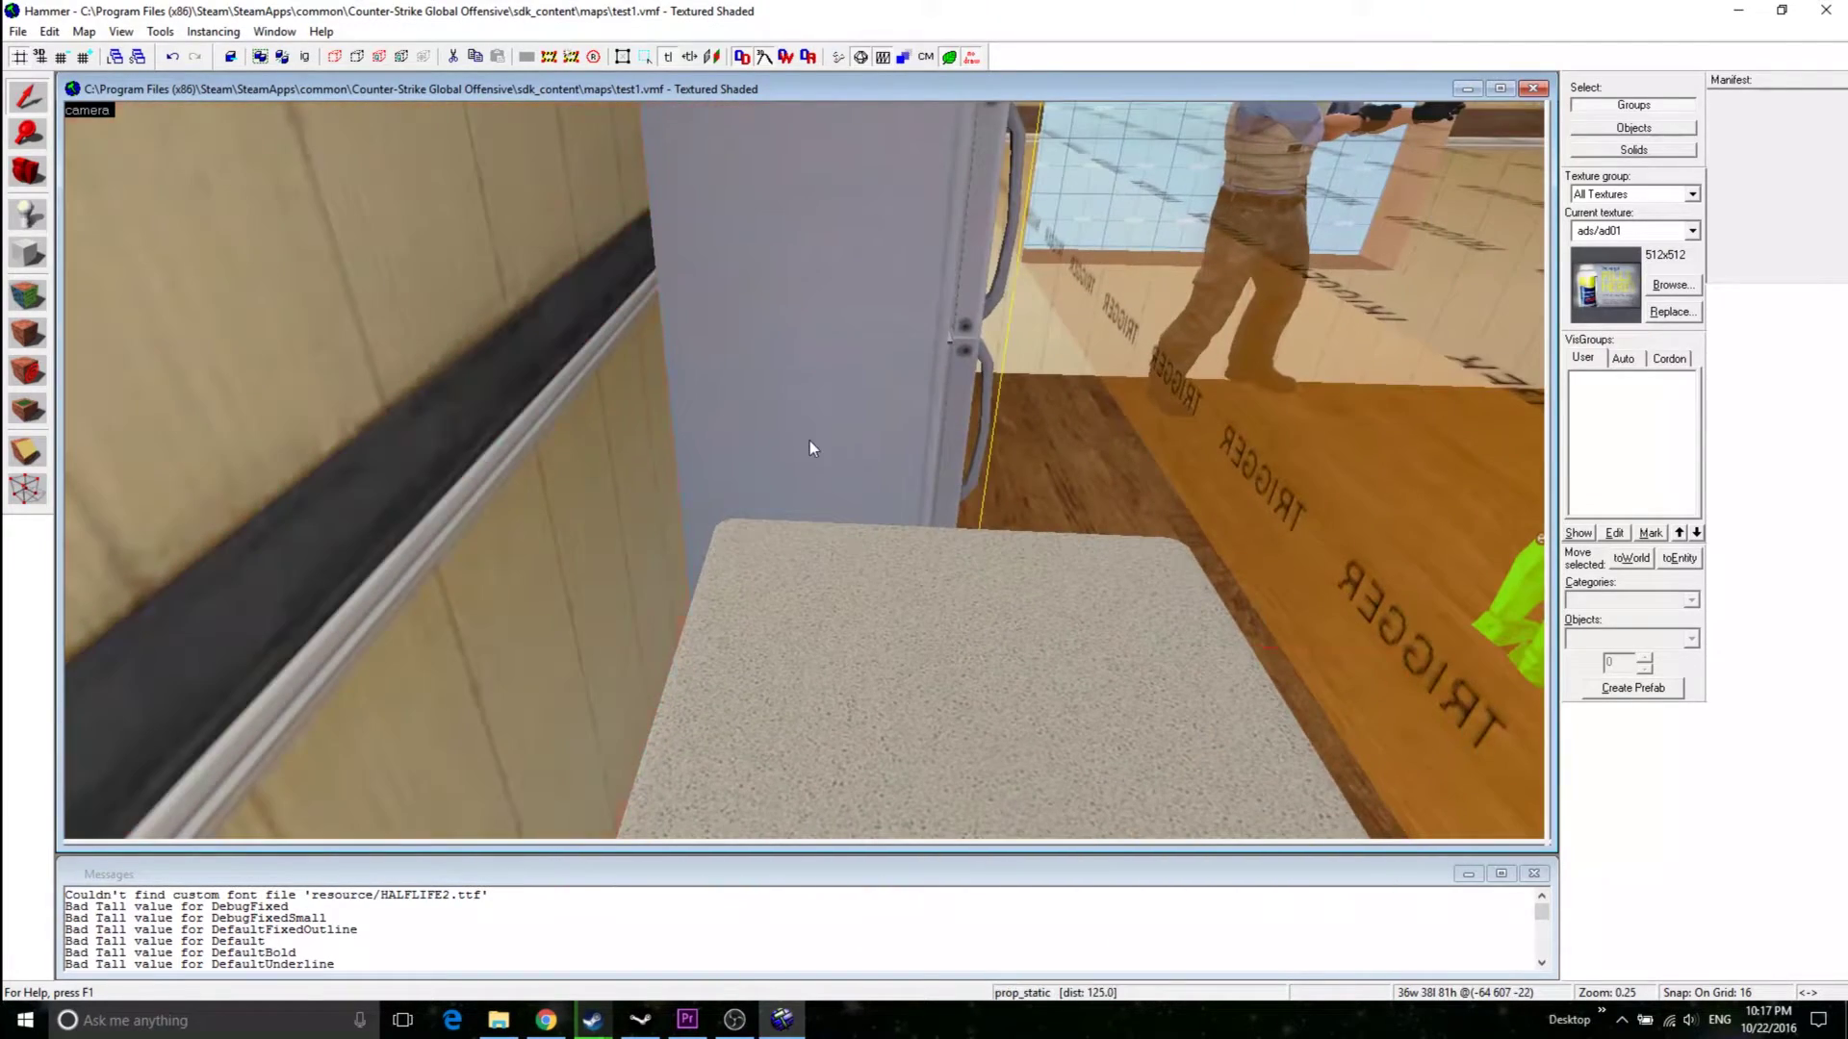
# - Select the table prop beside the fridge and inspect its top and the floor around it
pyautogui.click(818, 579)
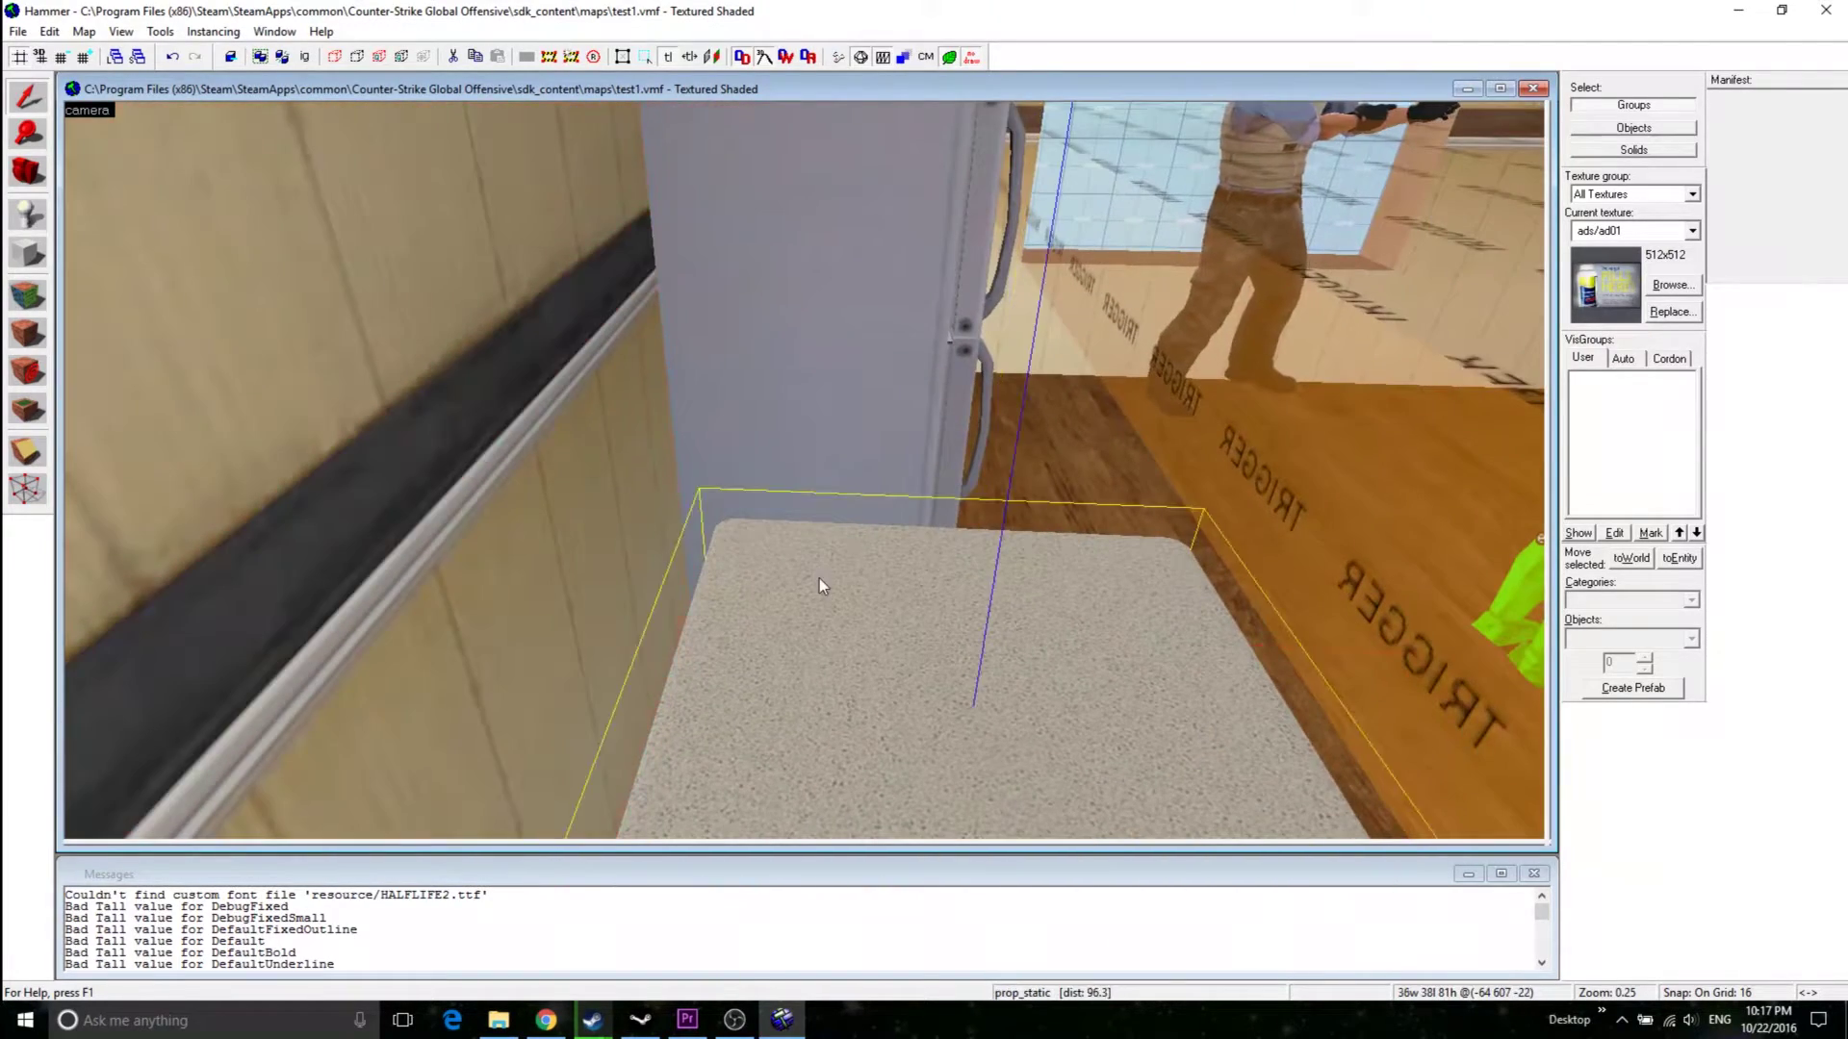
pyautogui.press('z')
pyautogui.click(803, 471)
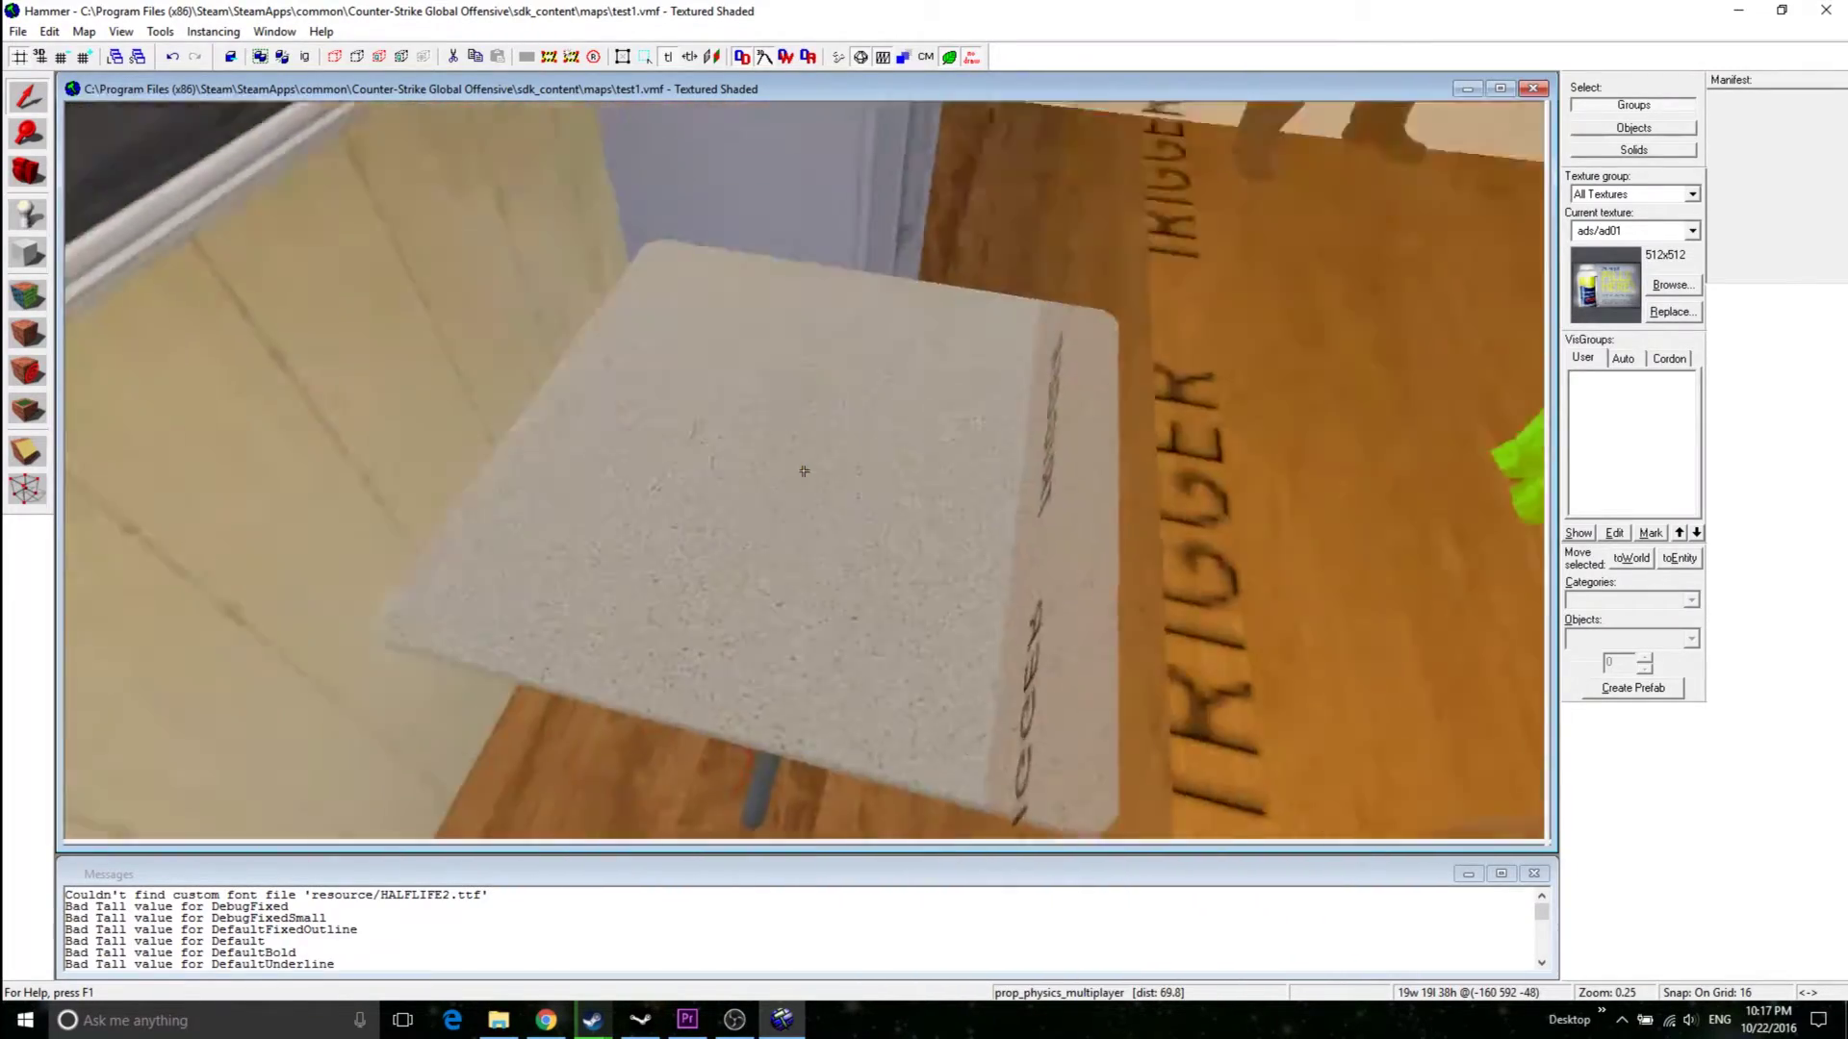
pyautogui.press('w')
pyautogui.press('w')
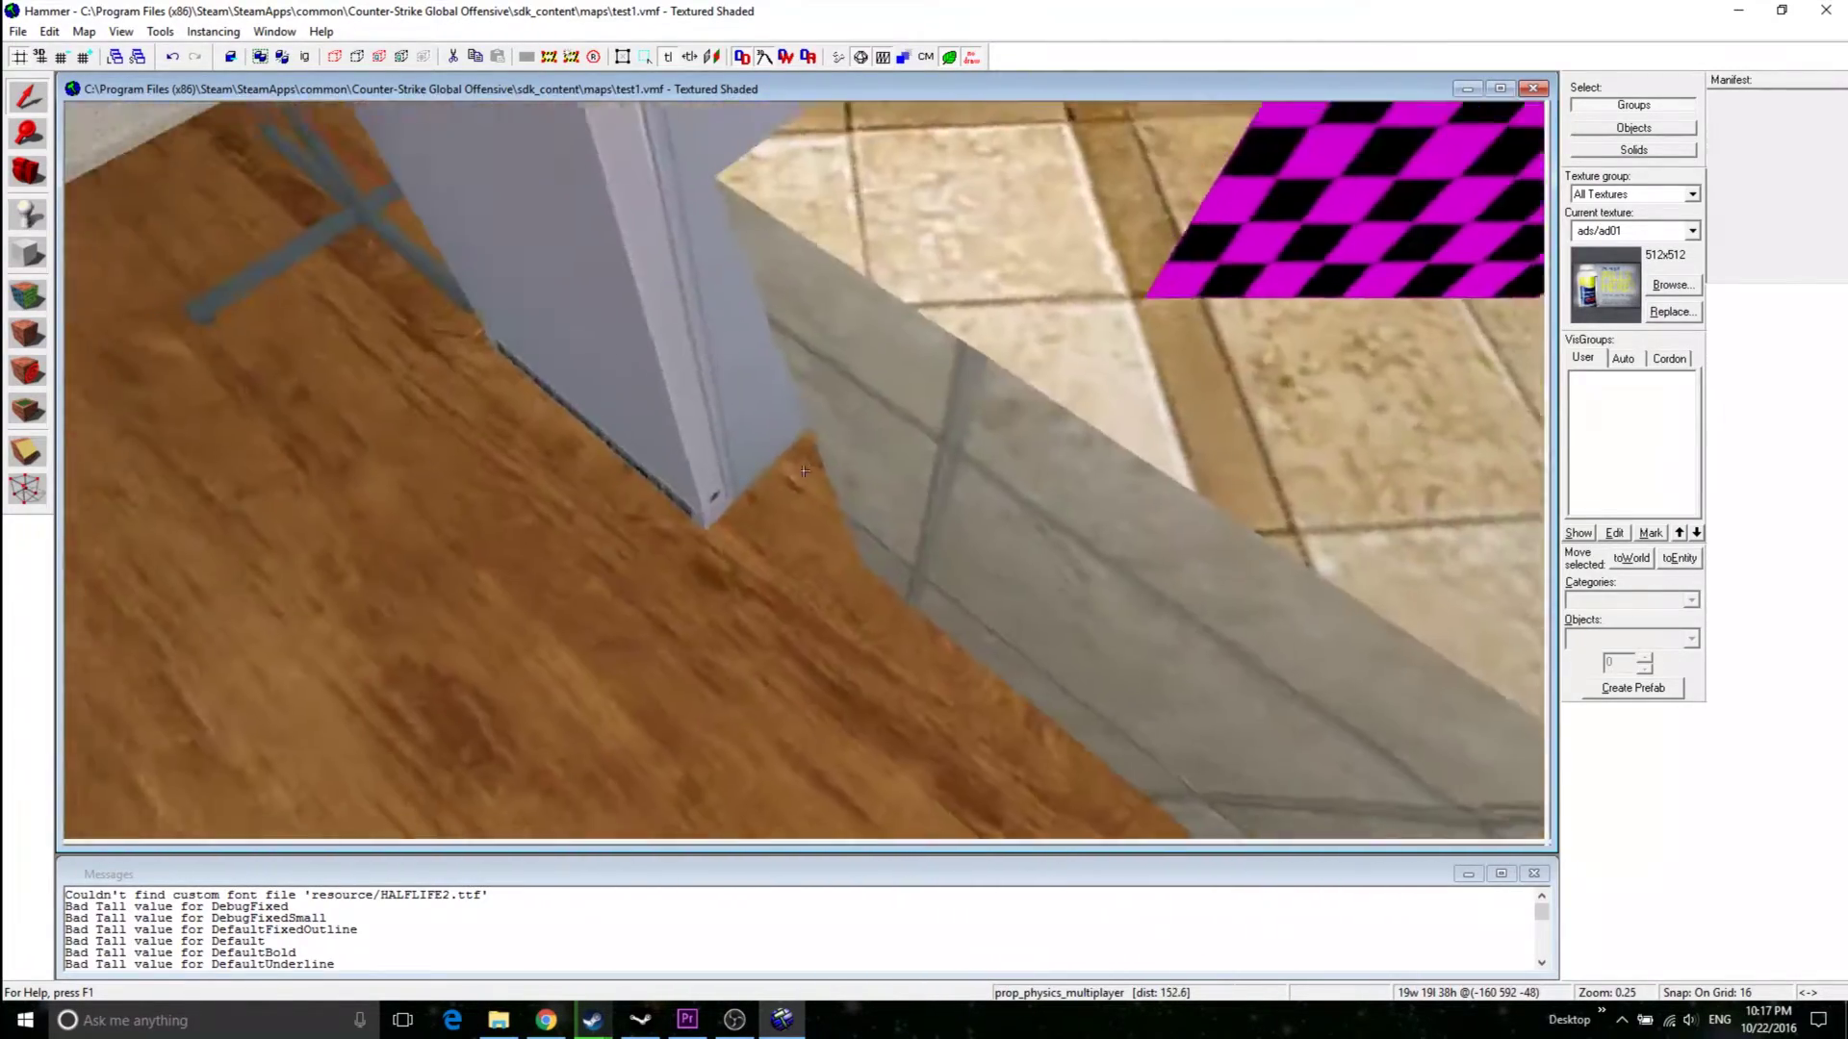
pyautogui.press('s')
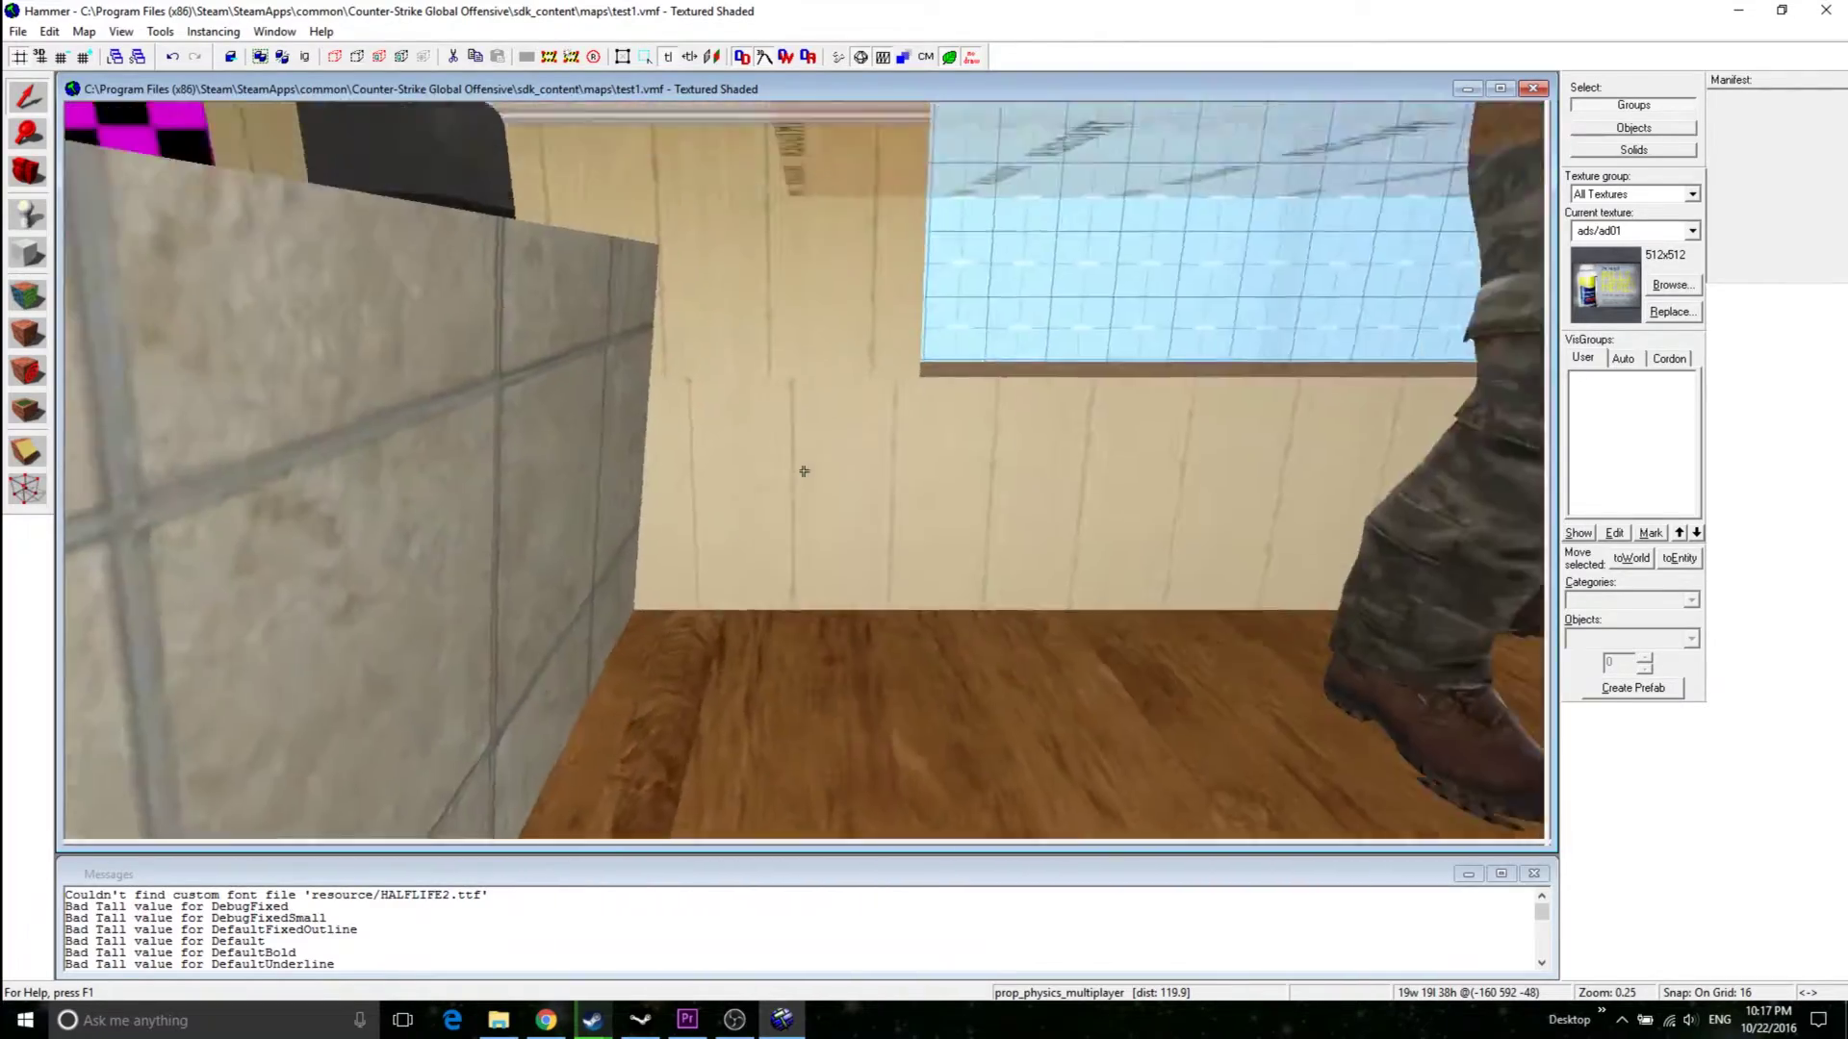
# - Inspect the tiled counter with the toaster and the checkerboard-textured object on it
pyautogui.press('s')
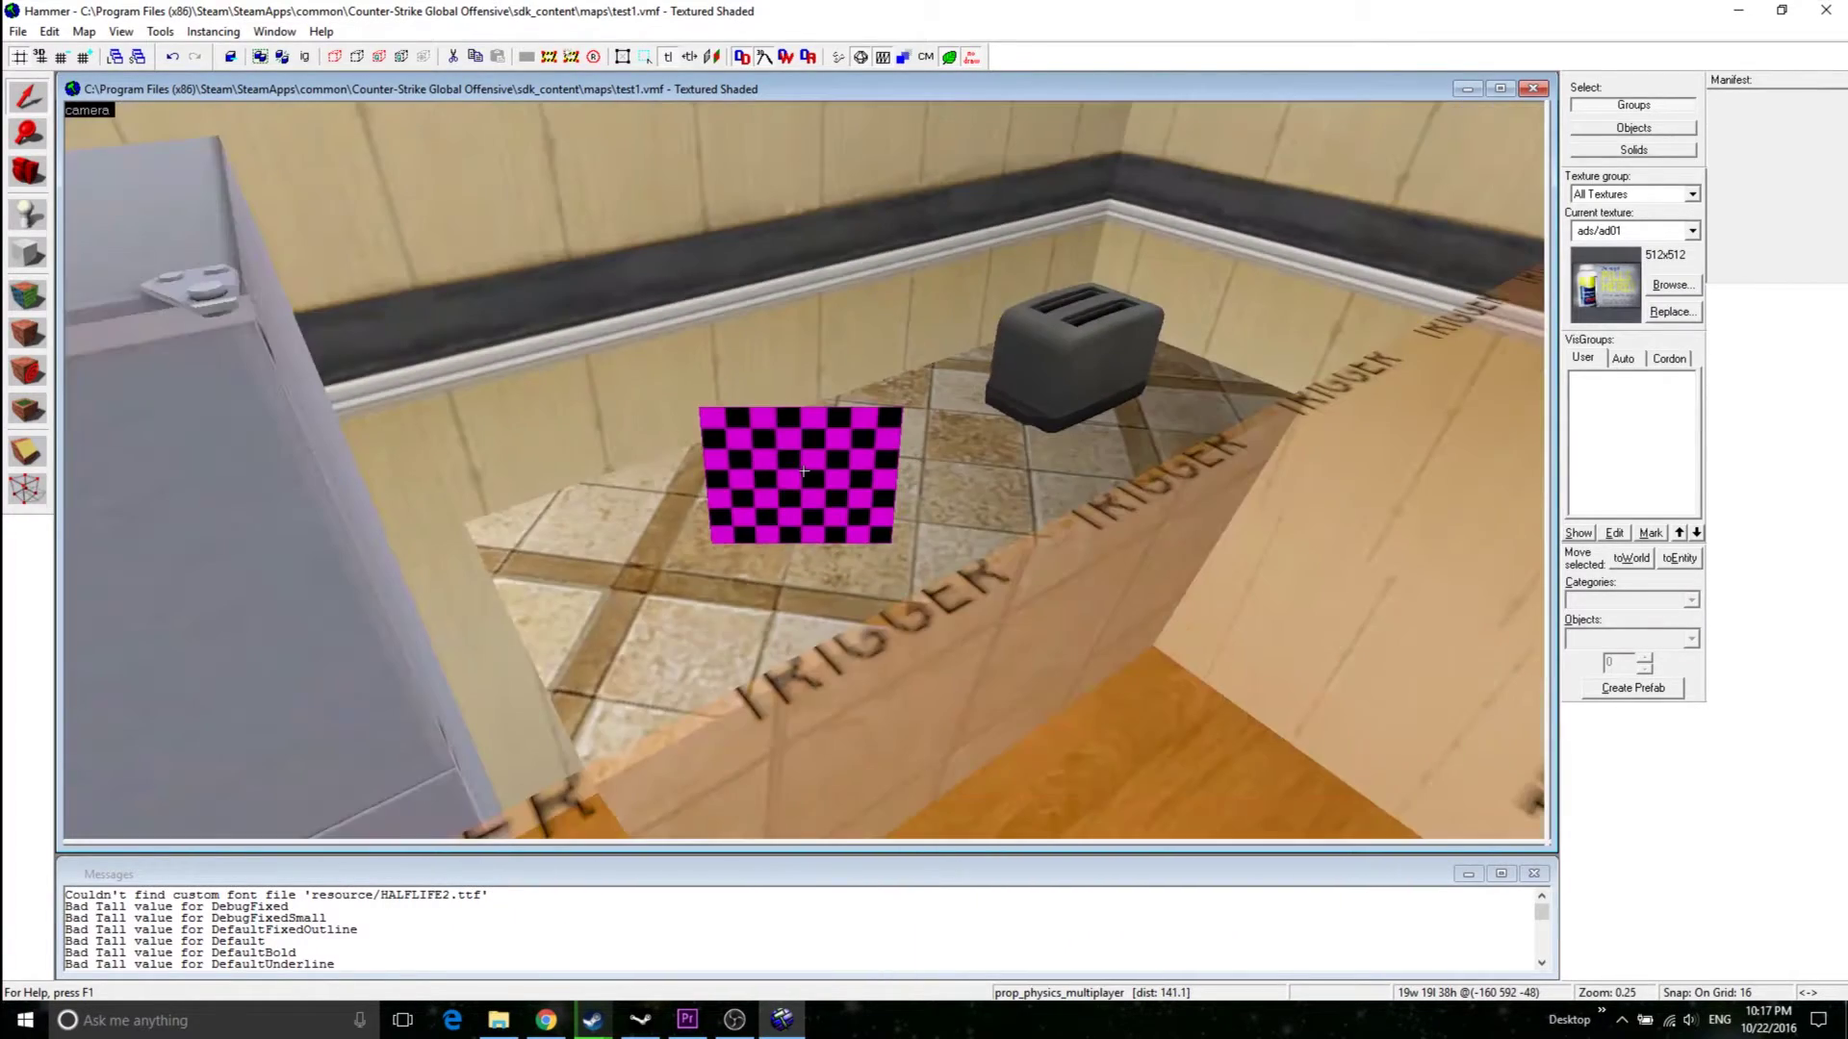
pyautogui.press('a')
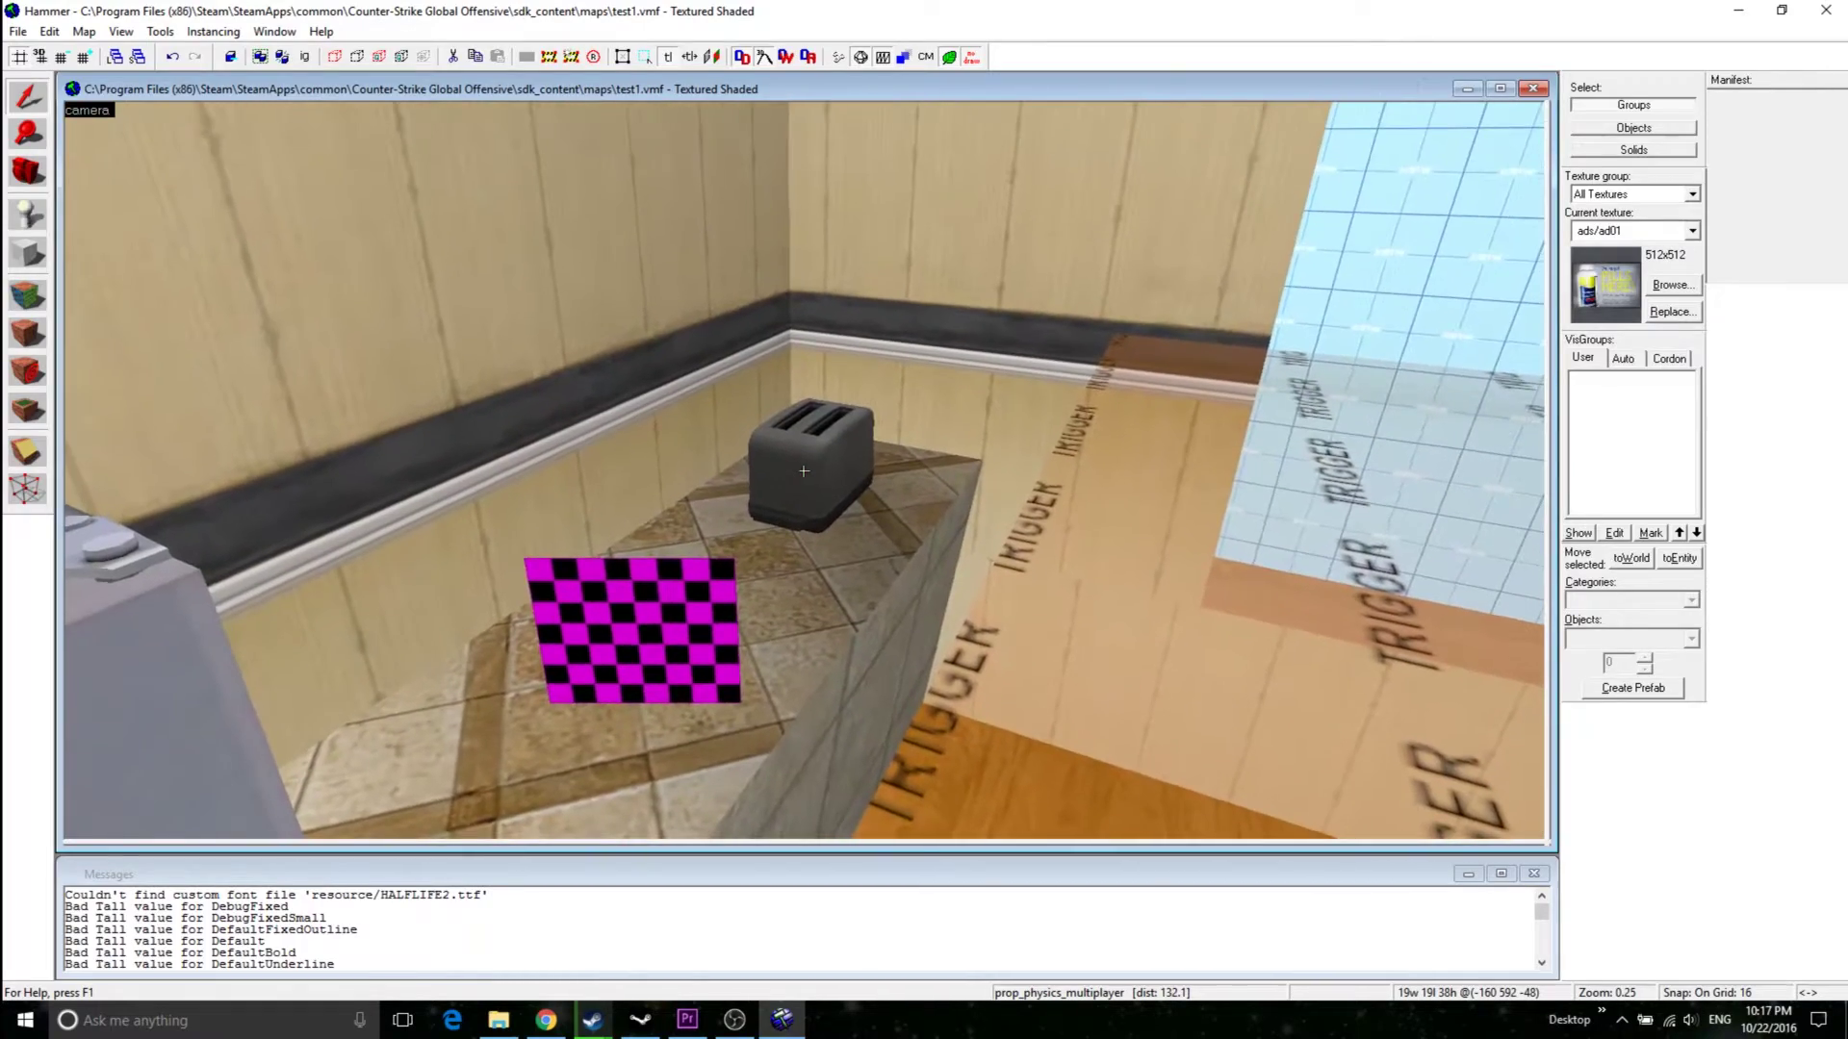
pyautogui.press('Down')
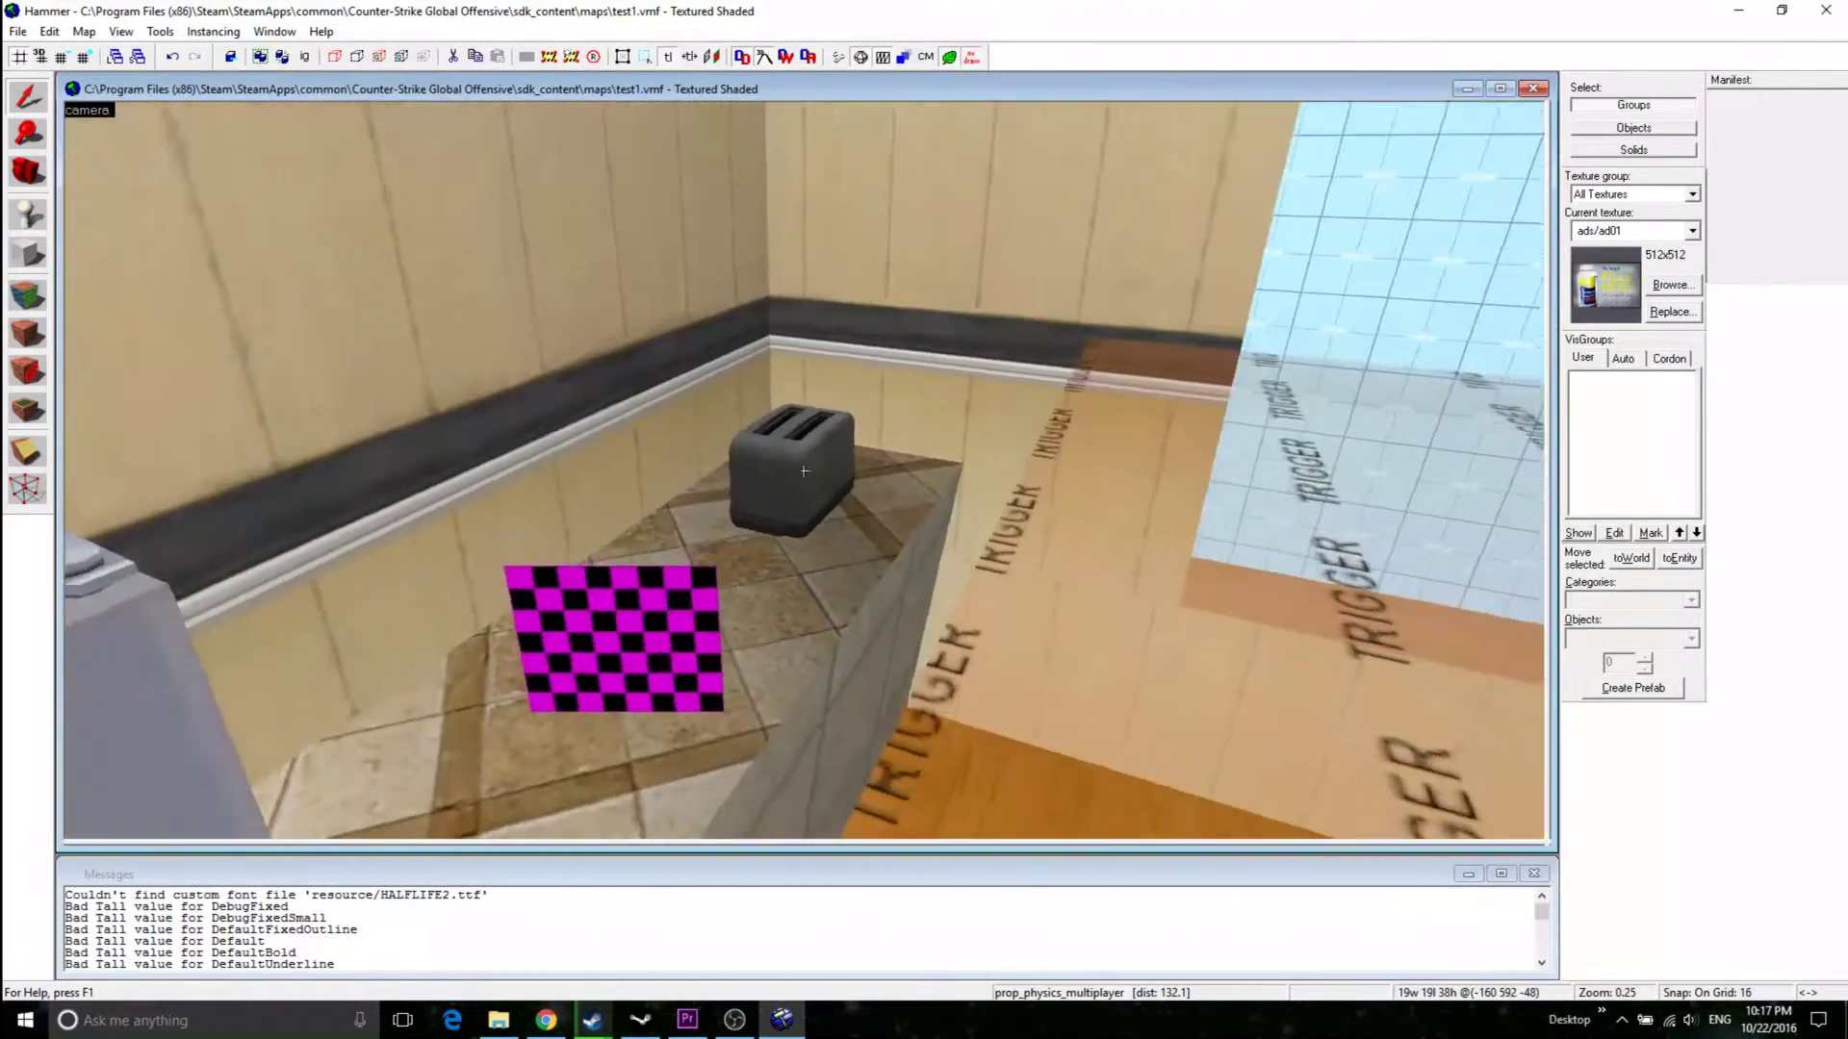
pyautogui.press('w')
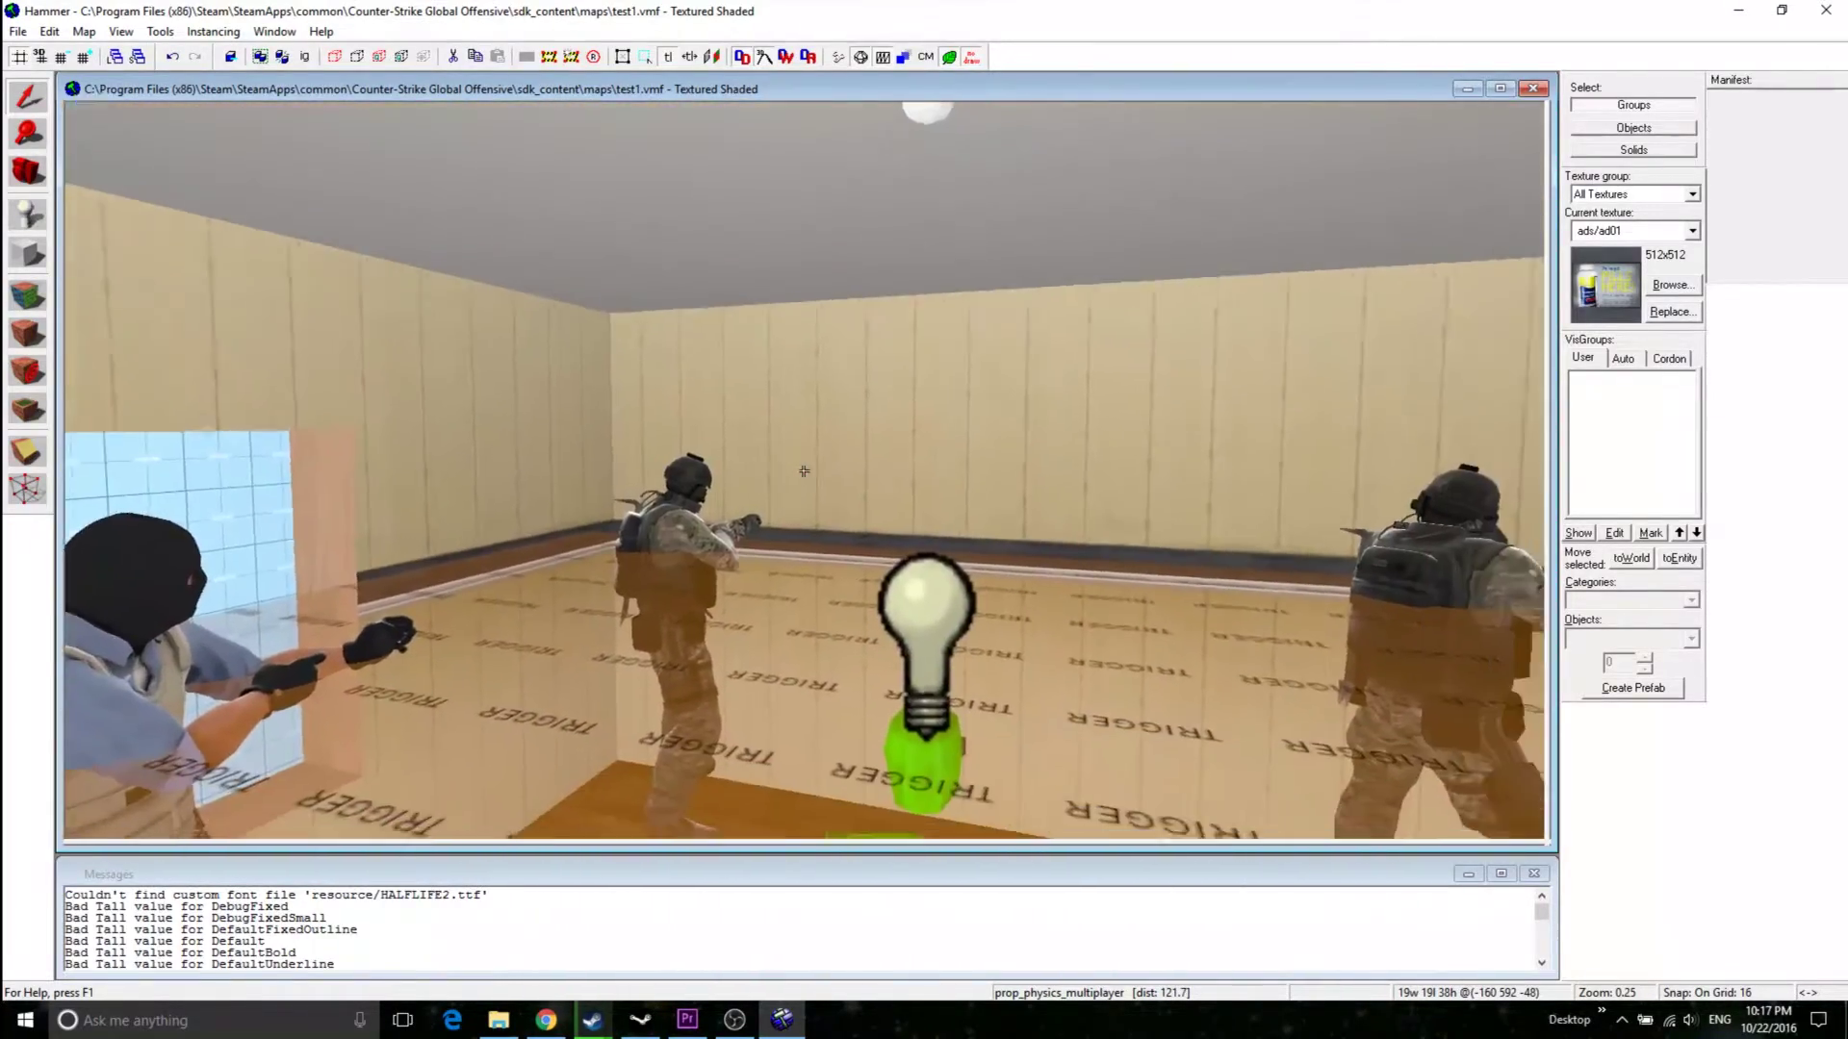
# - Examine the furnished room's light entity and the bulb fixture on its ceiling
pyautogui.press('Down')
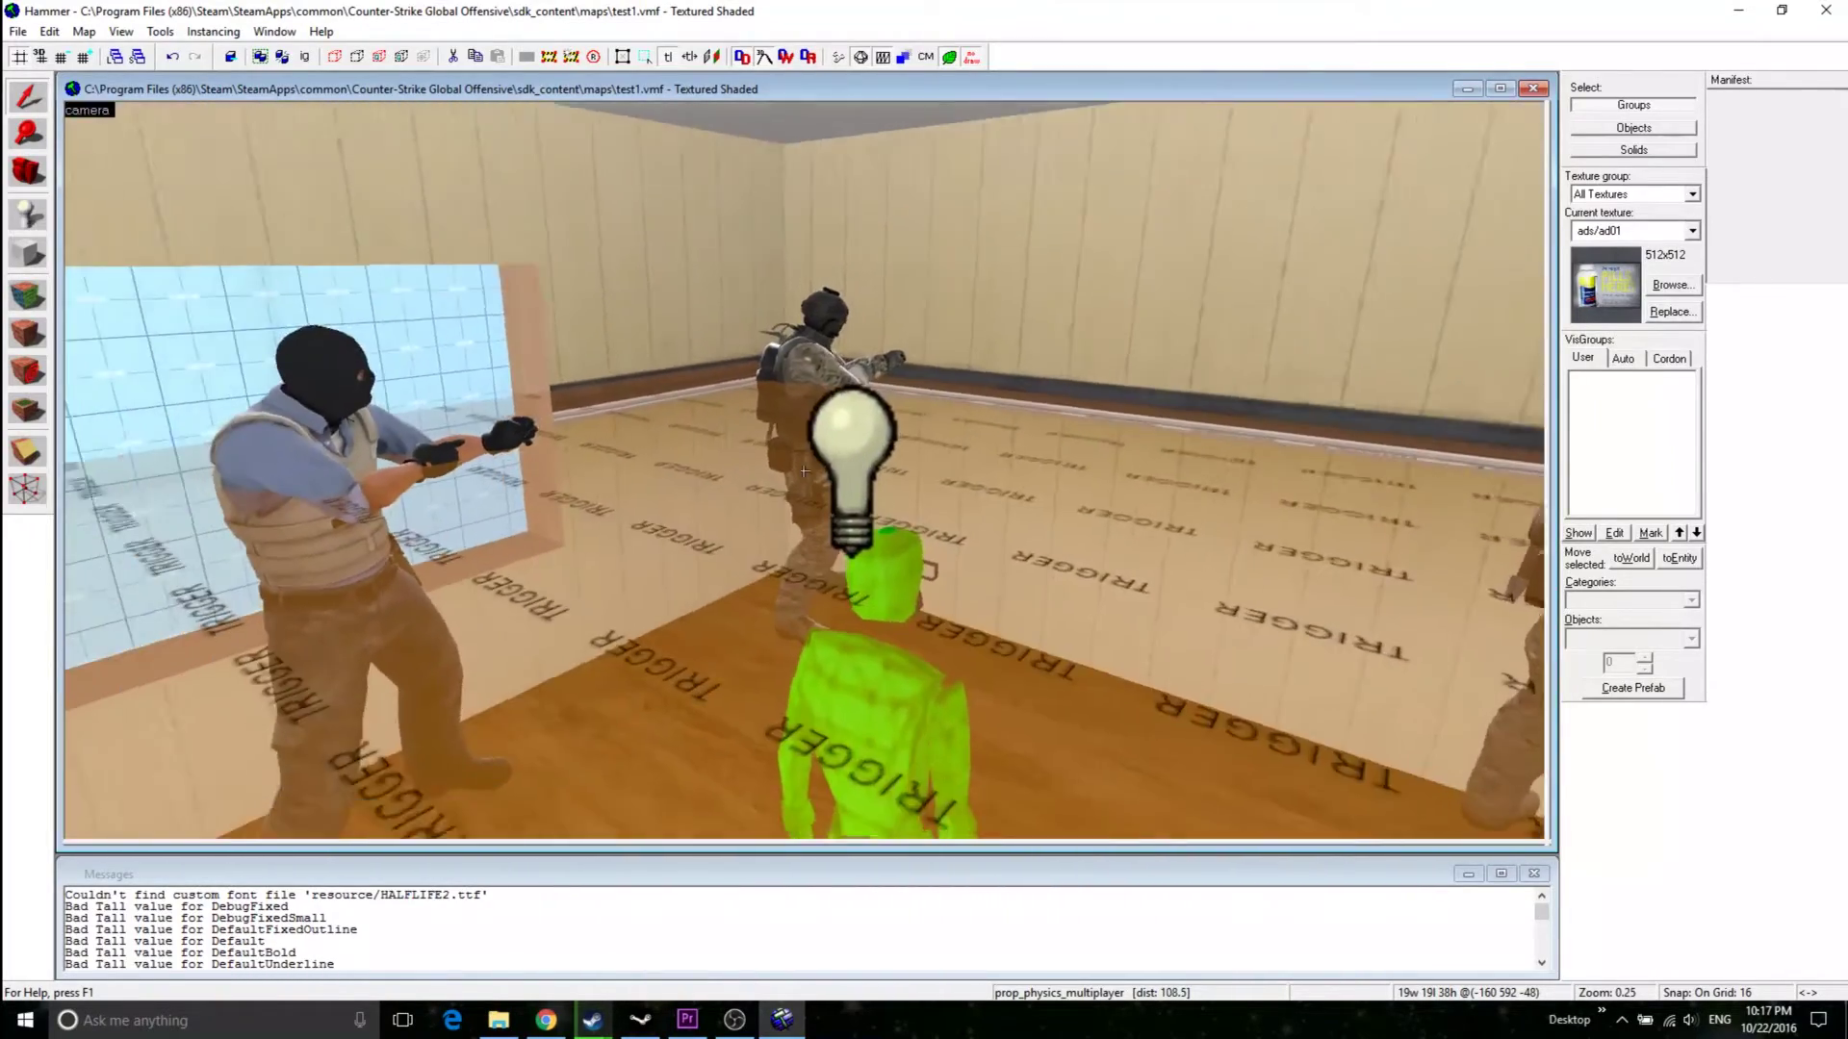
pyautogui.press('d')
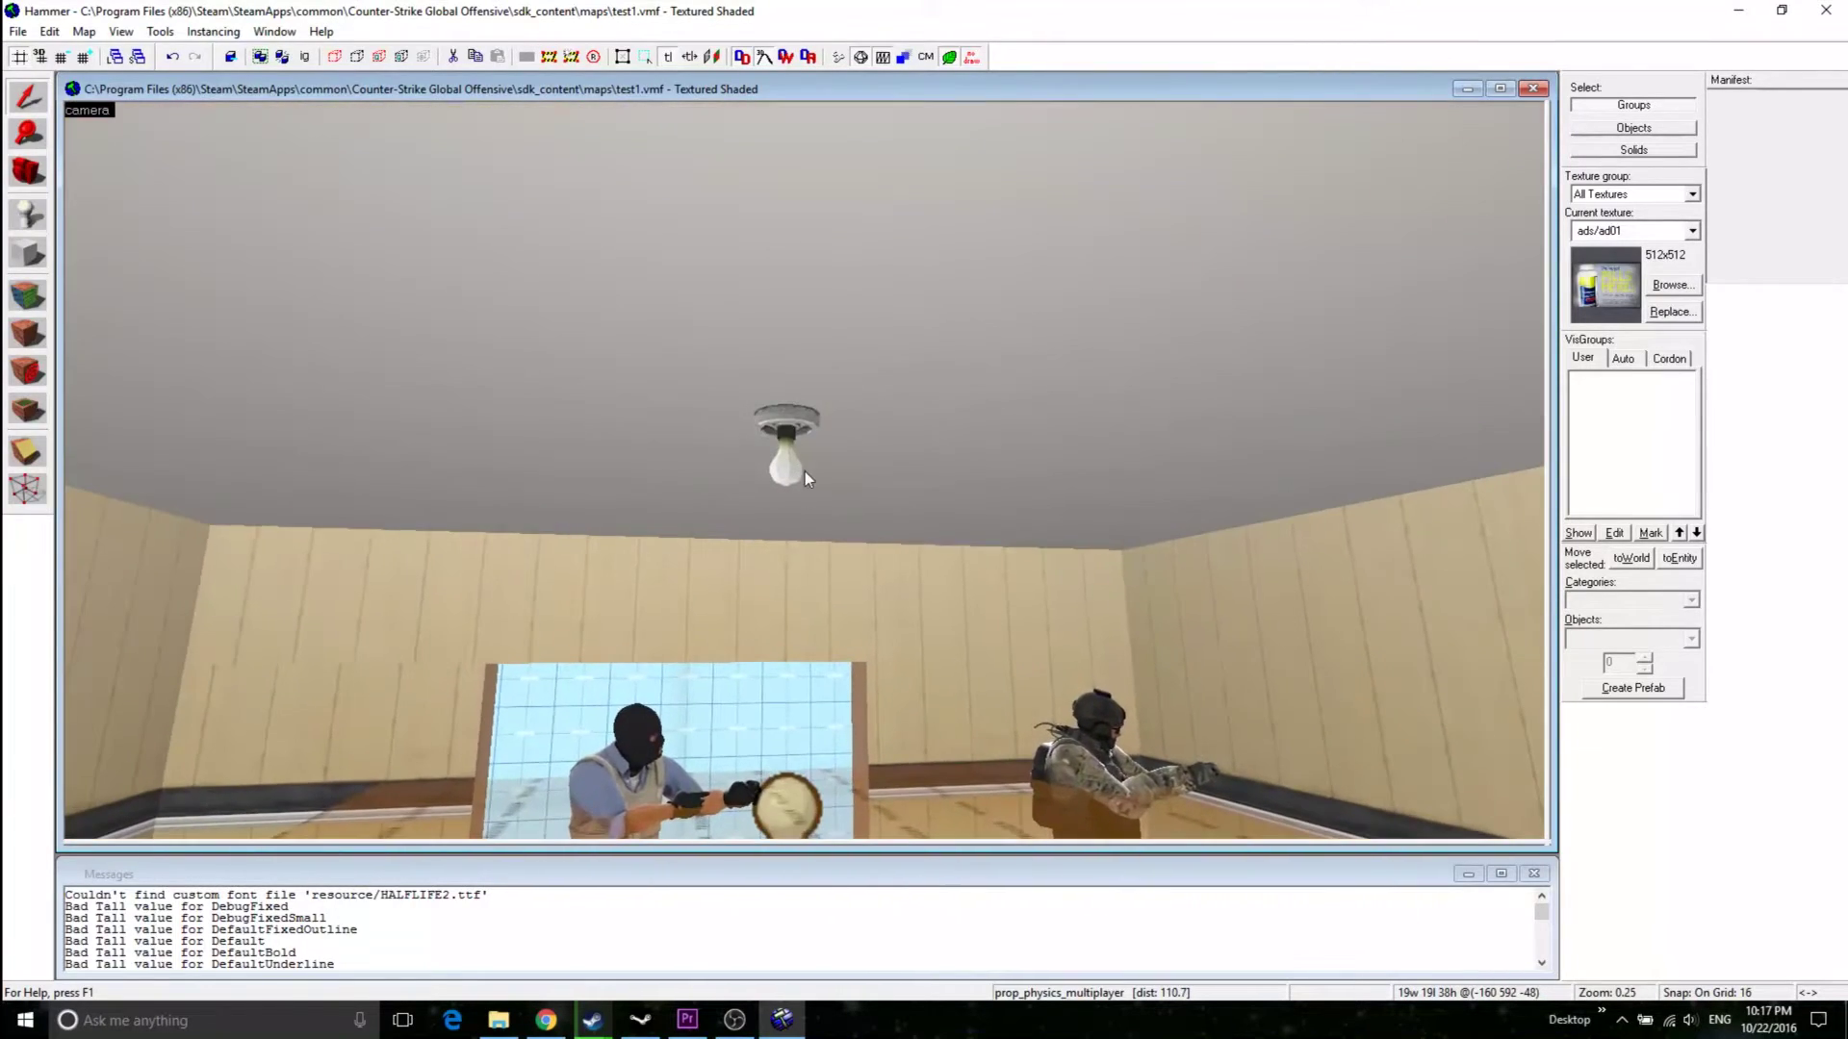
pyautogui.press('z')
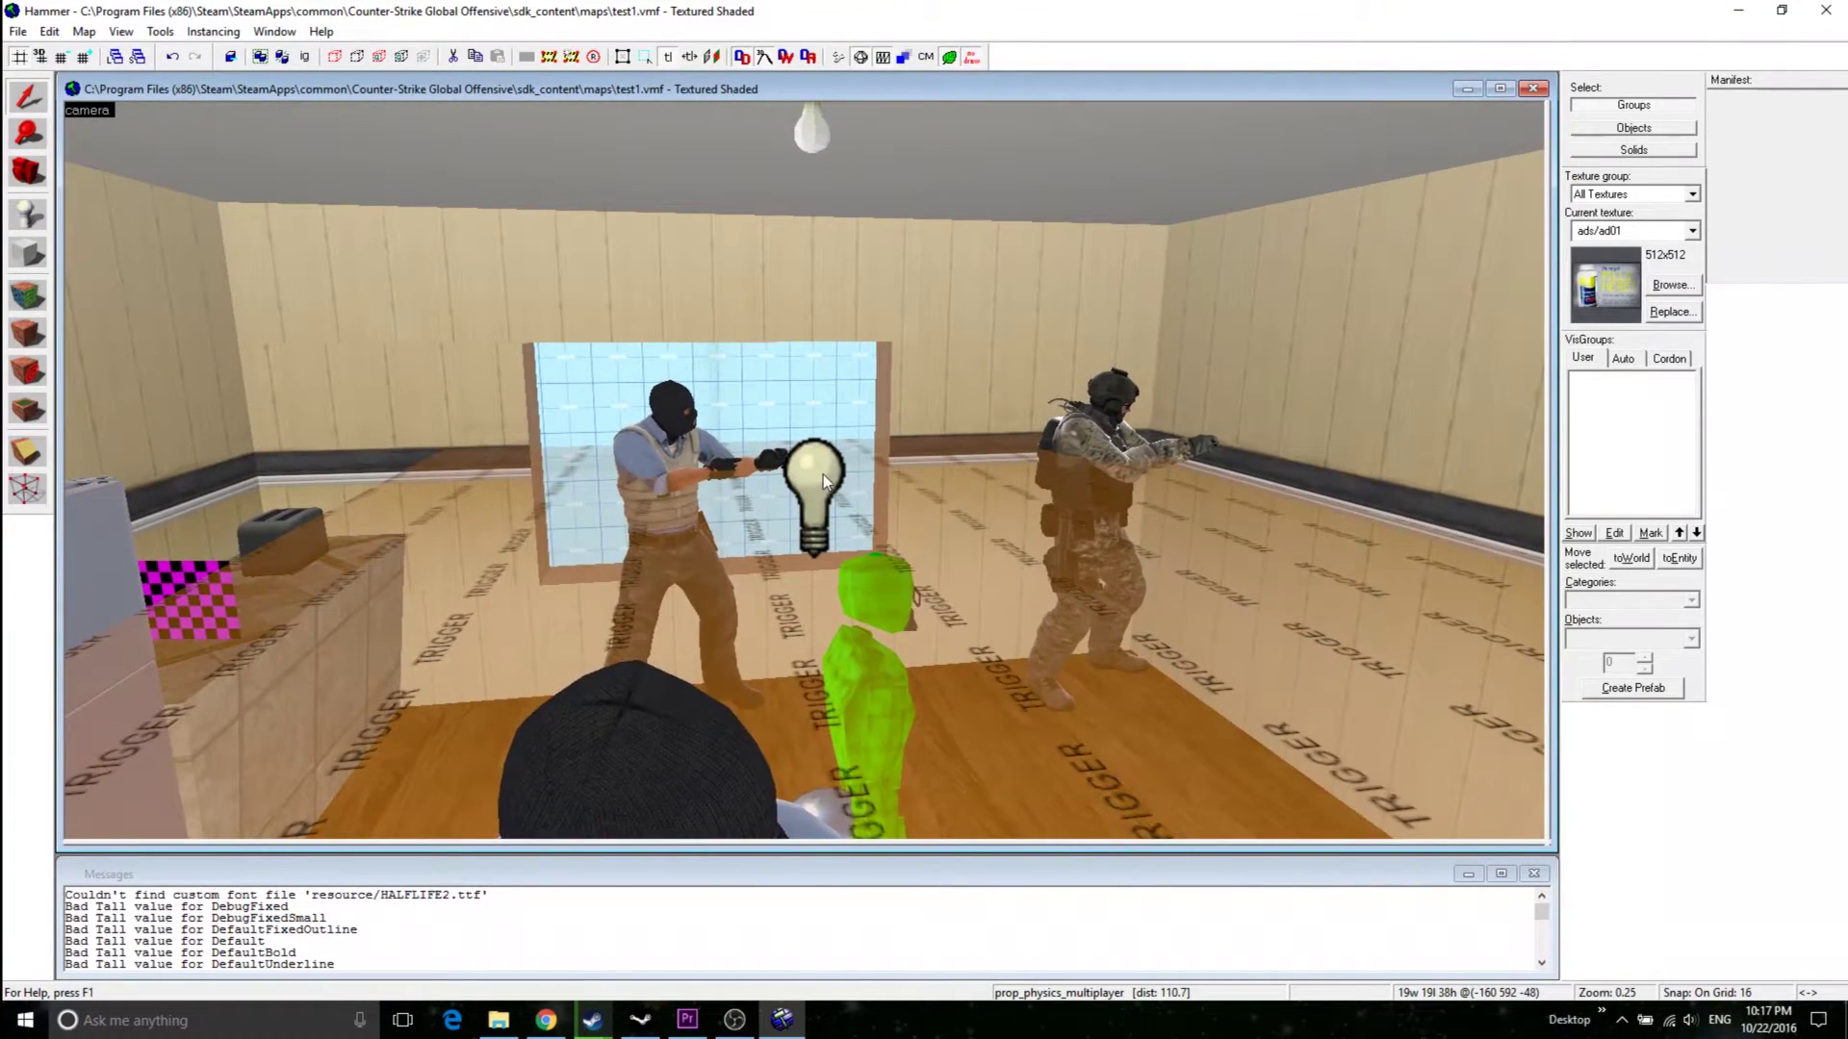
pyautogui.press('z')
pyautogui.press('w')
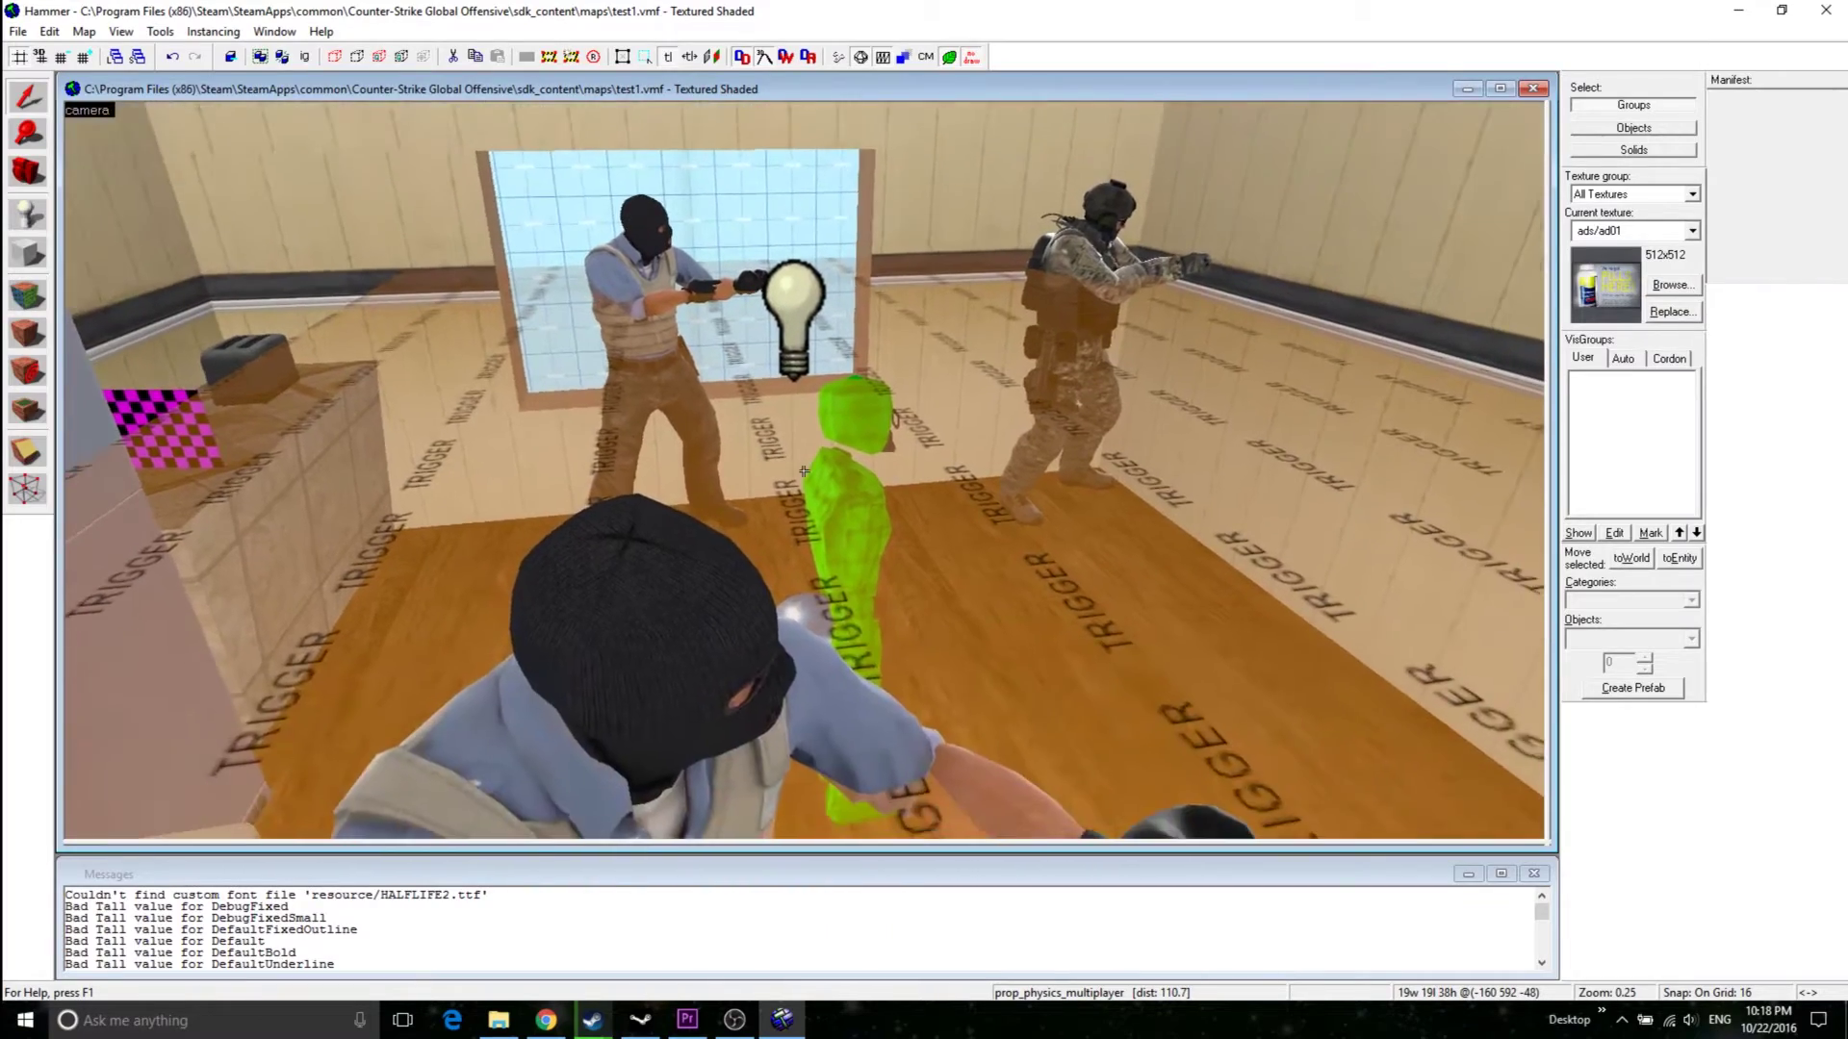
pyautogui.press('a')
# - Examine the env_cubemap beside the green figure and the character models around it from several sides
pyautogui.press('w')
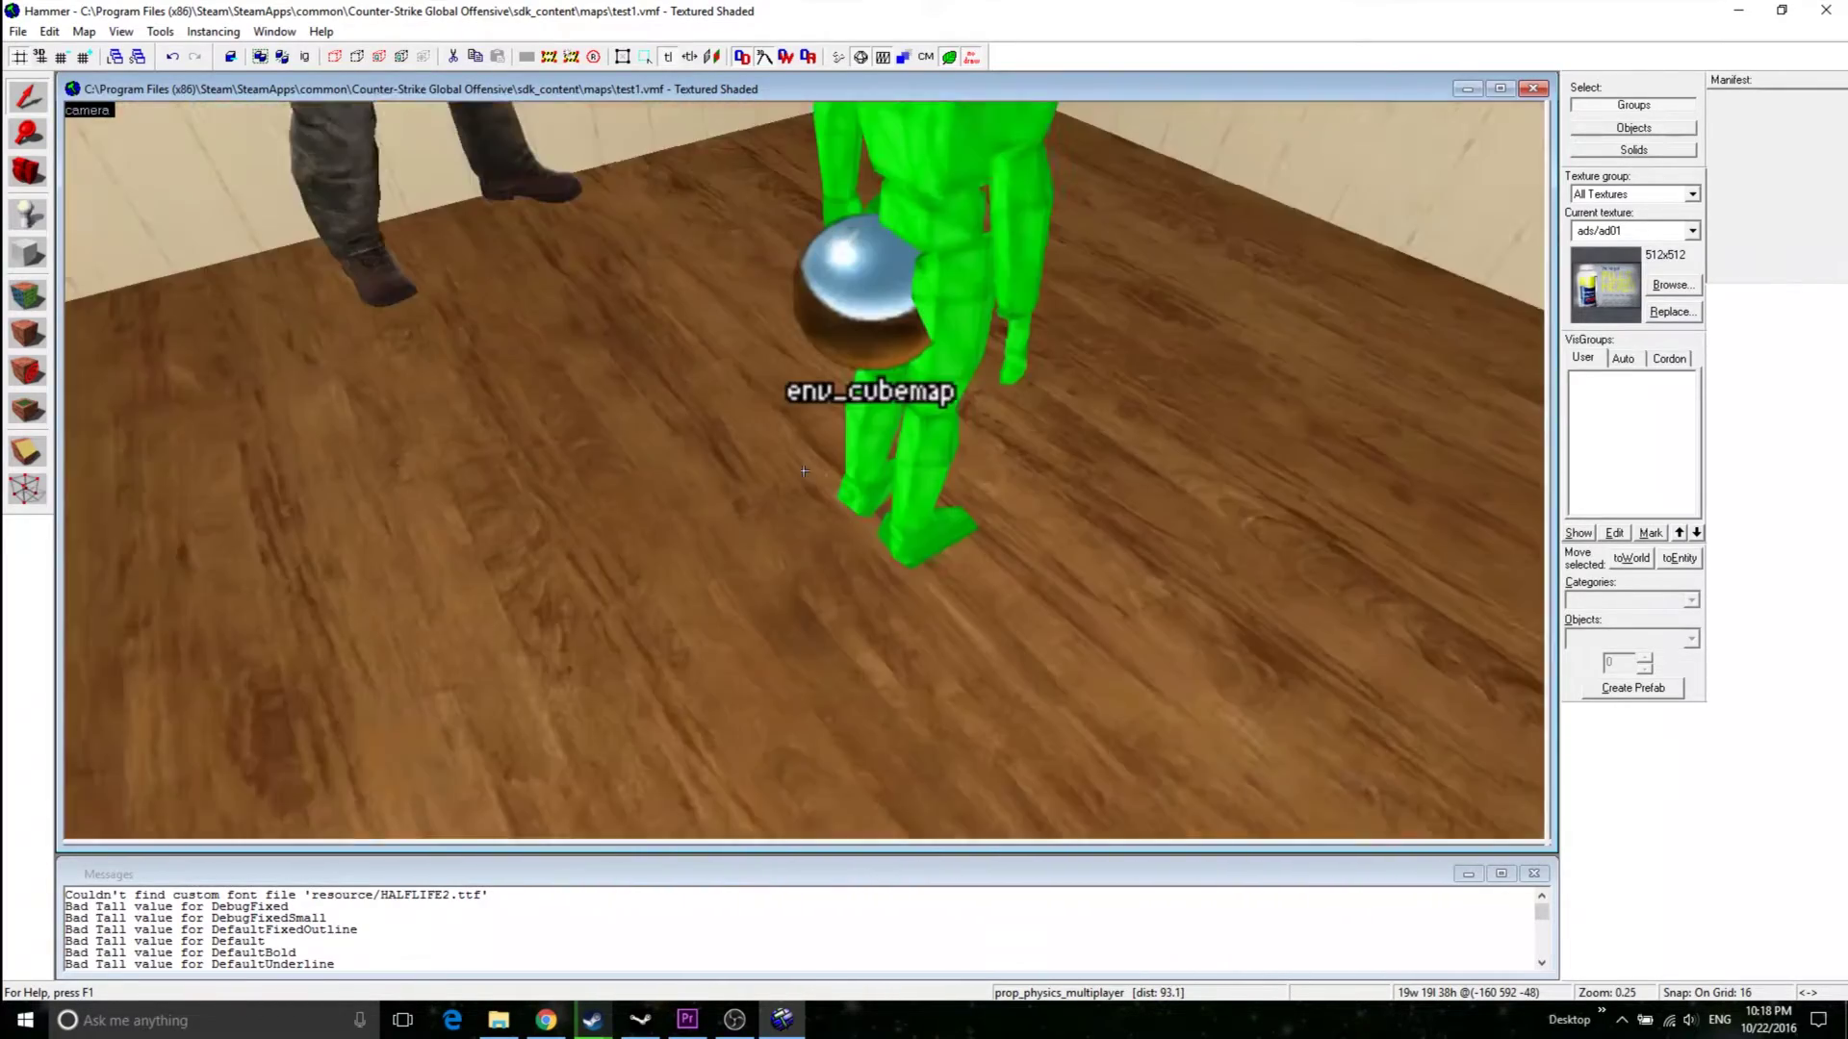
pyautogui.press('w')
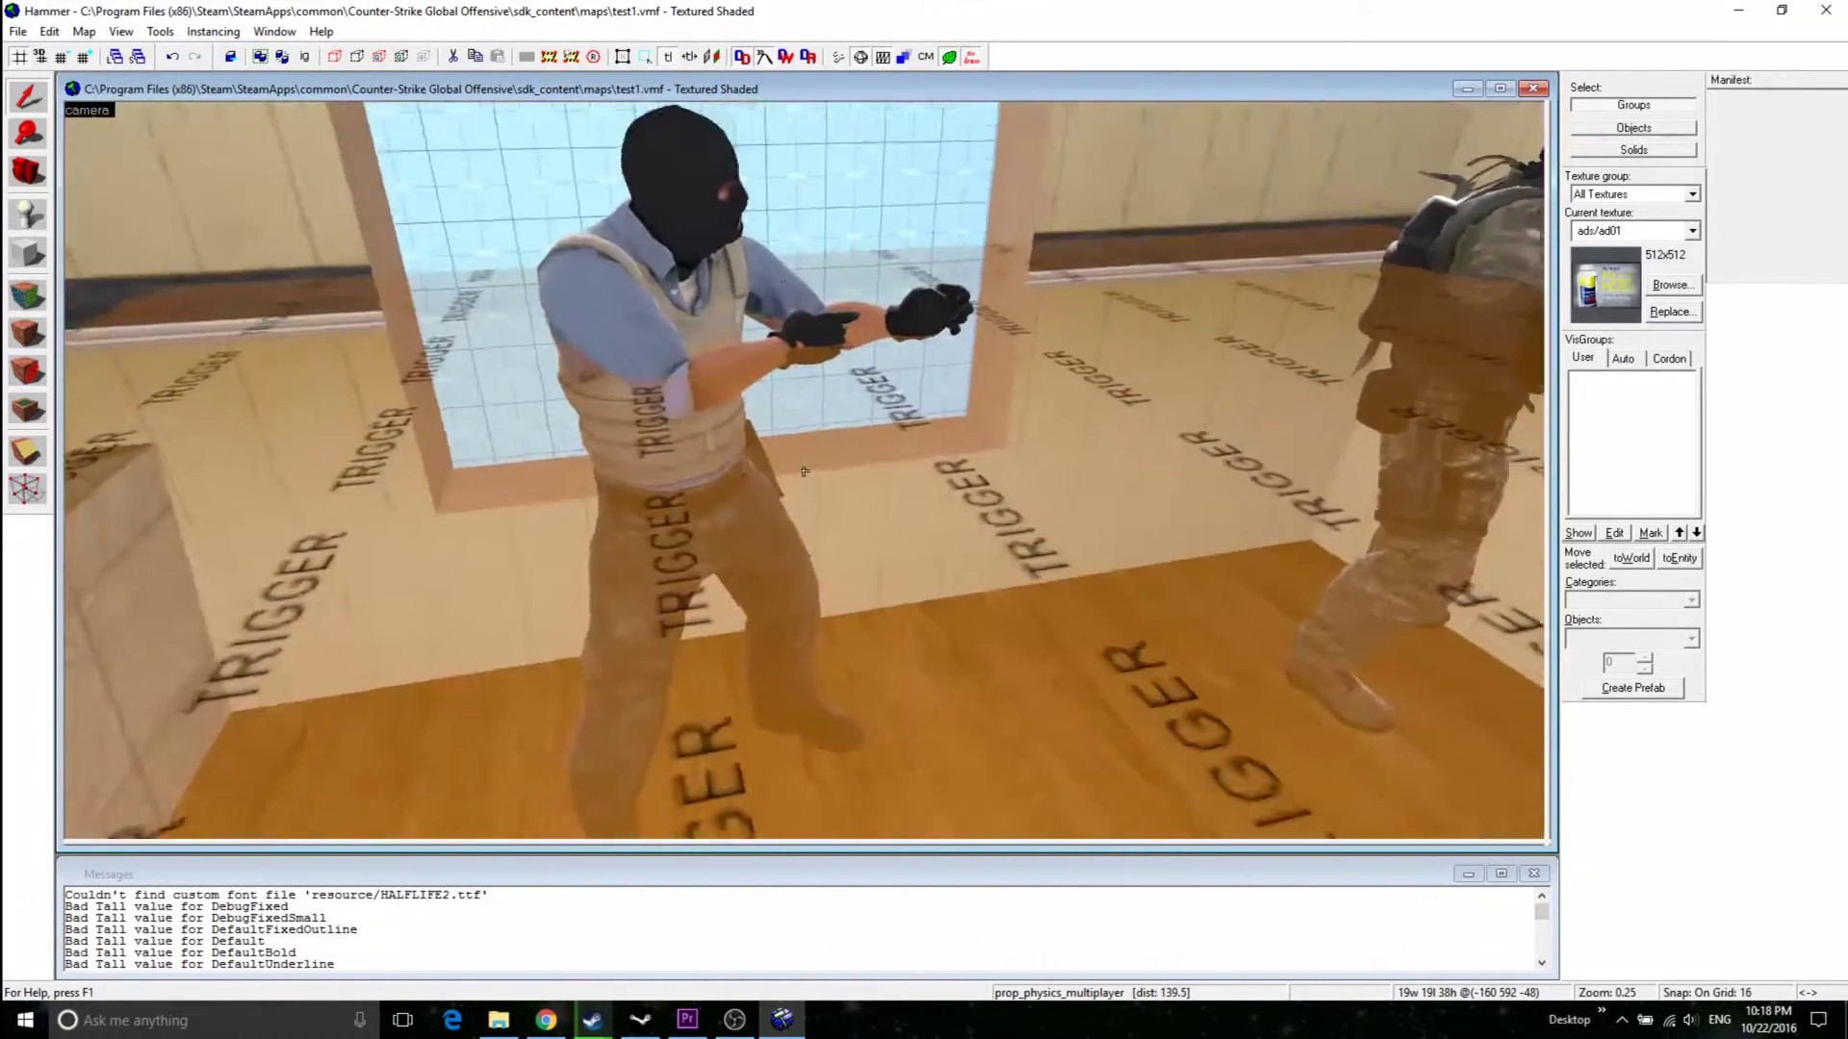
pyautogui.press('s')
pyautogui.press('a')
pyautogui.press('w')
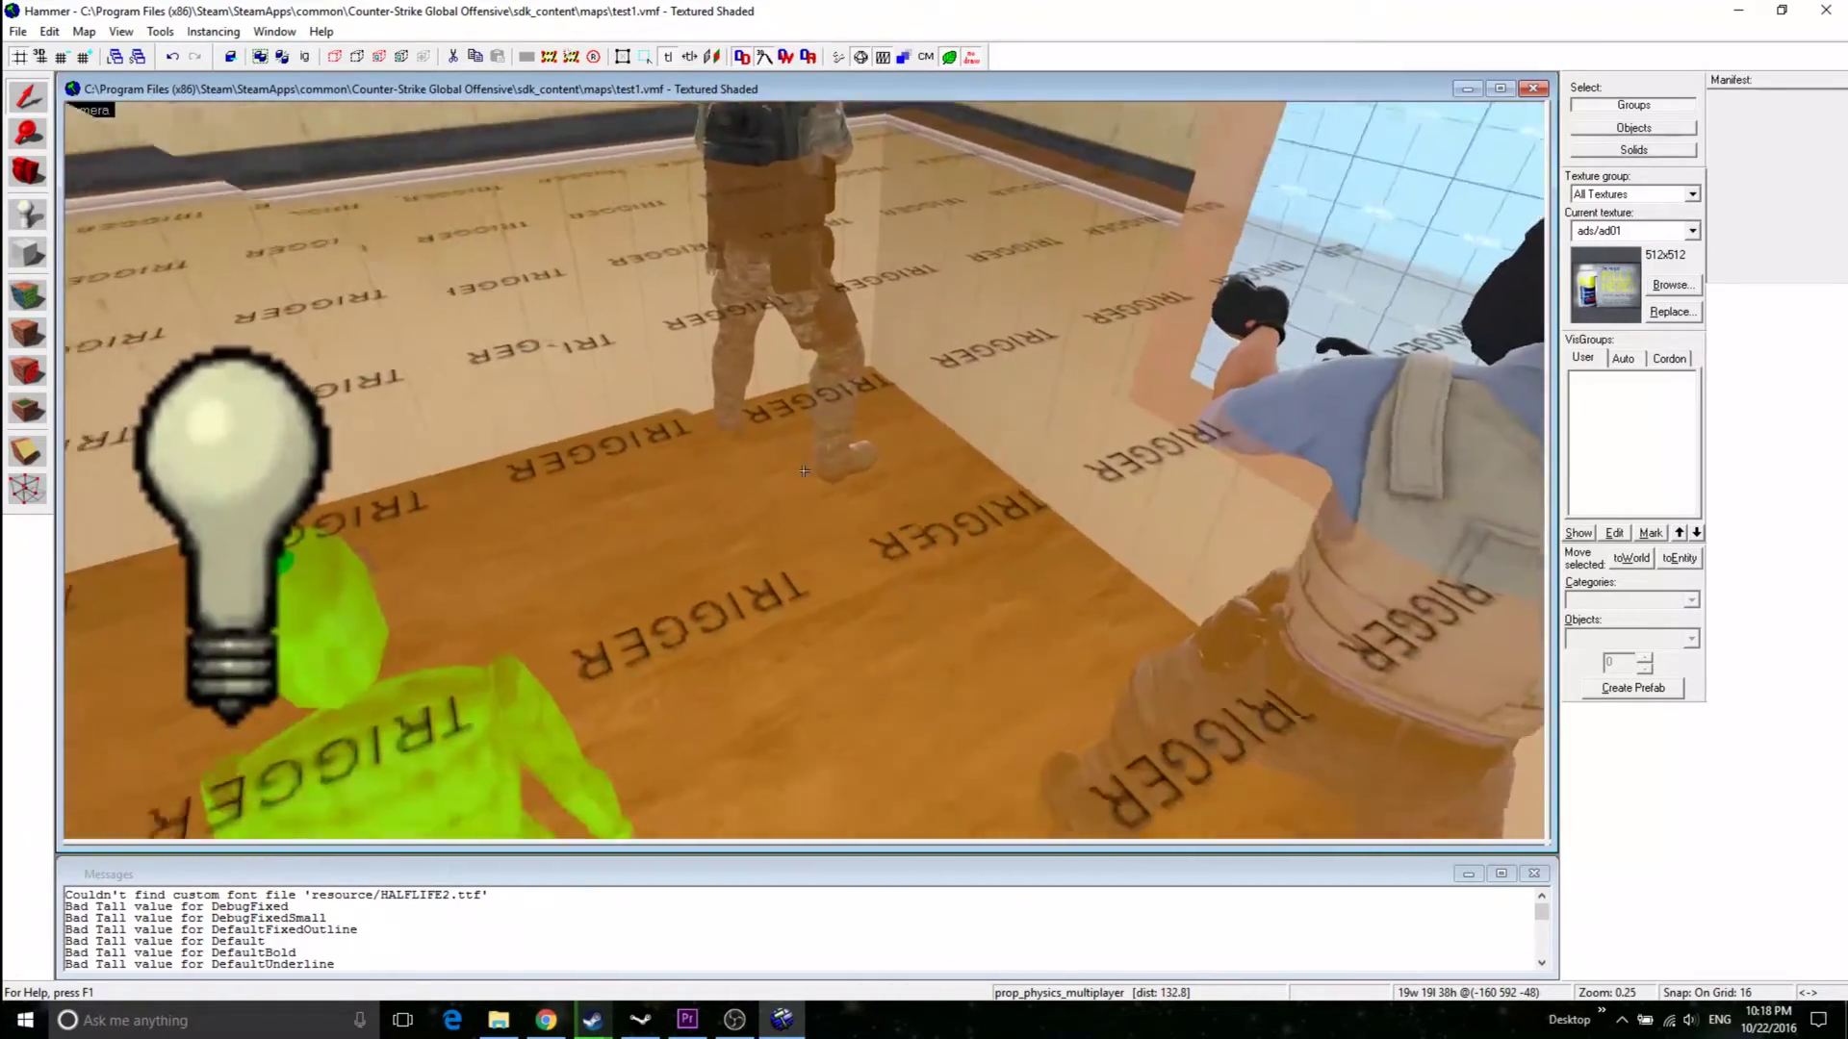
pyautogui.press('w')
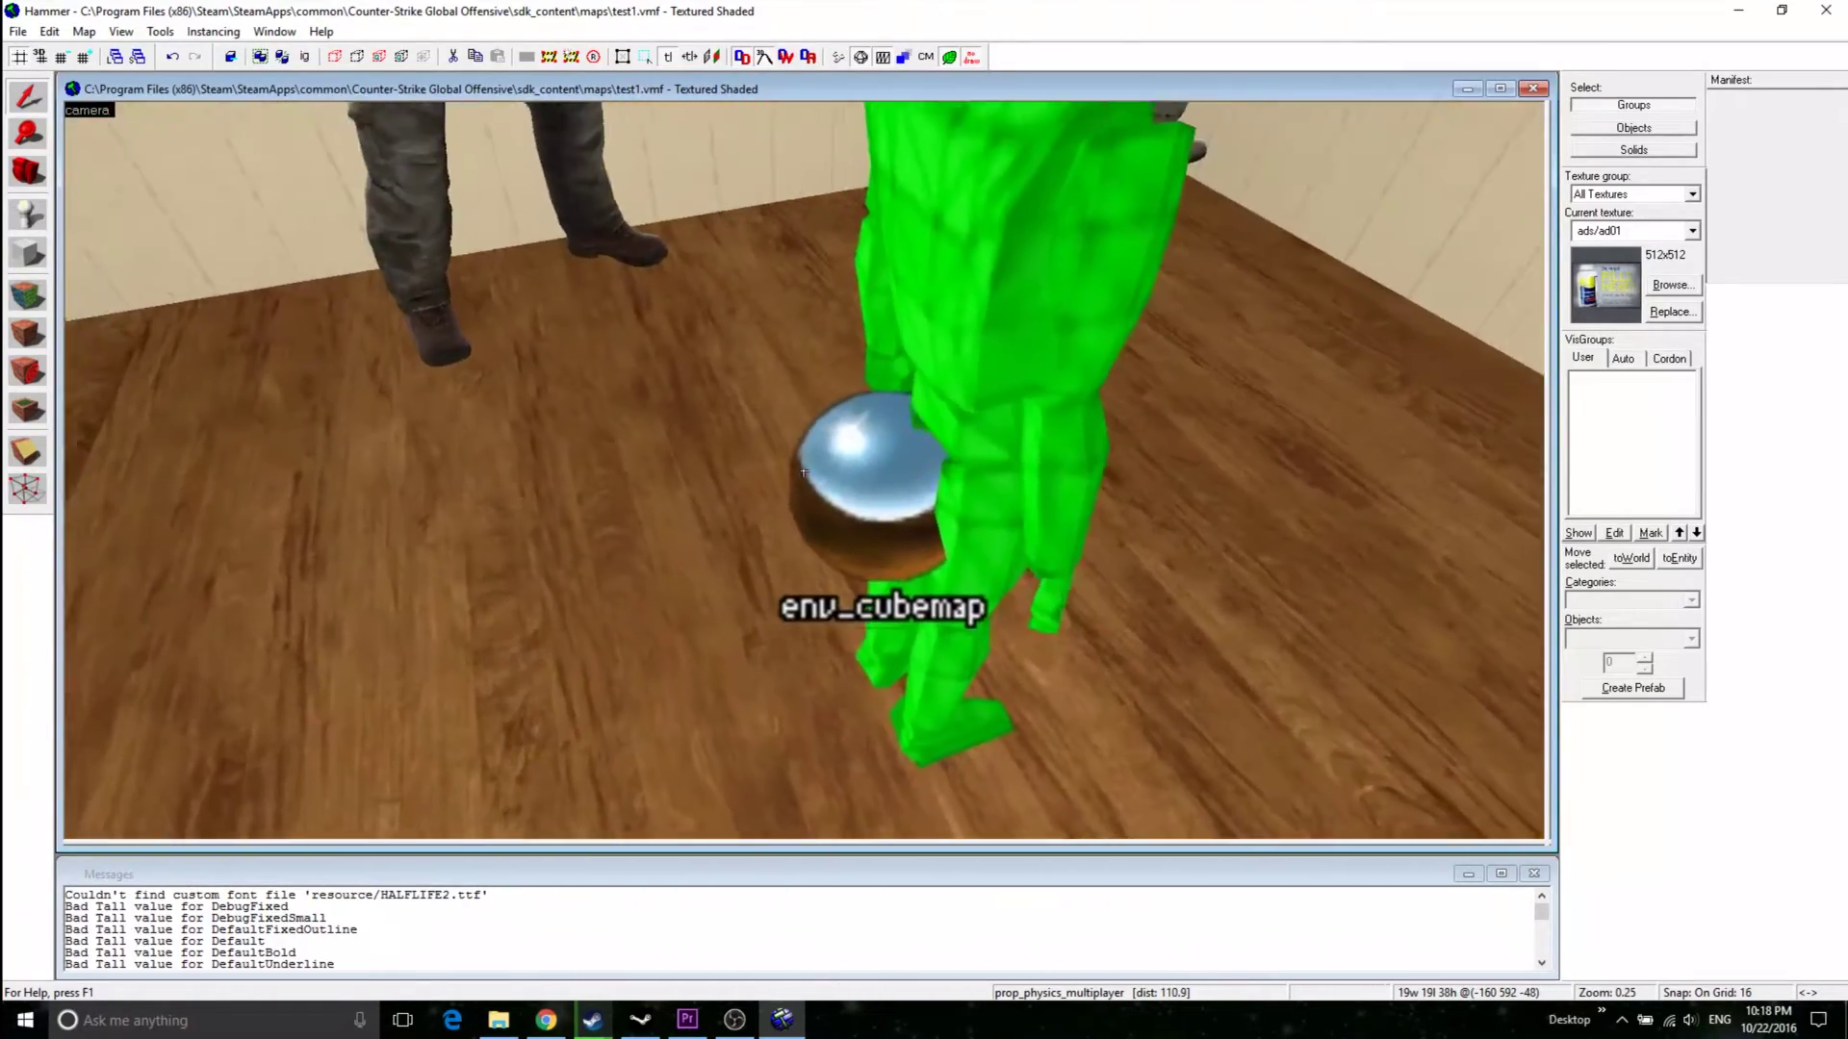
pyautogui.press('s')
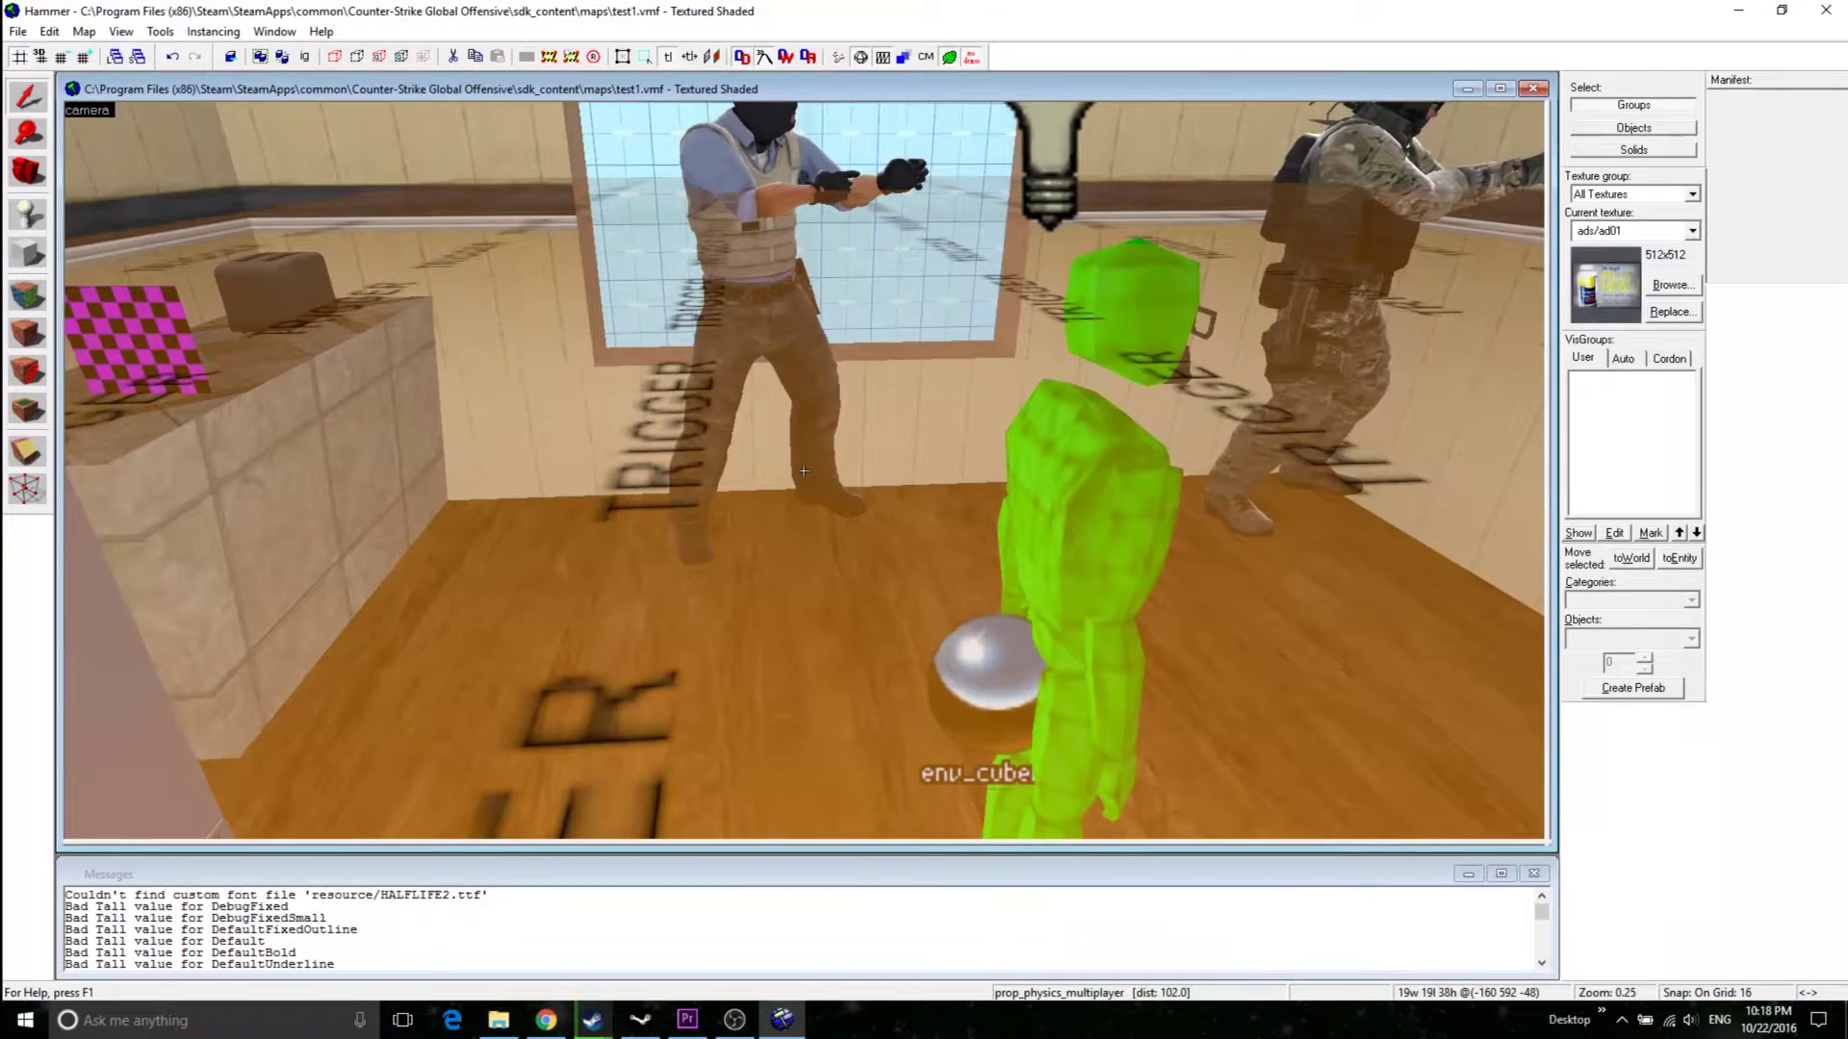
pyautogui.press('s')
pyautogui.press('d')
pyautogui.press('w')
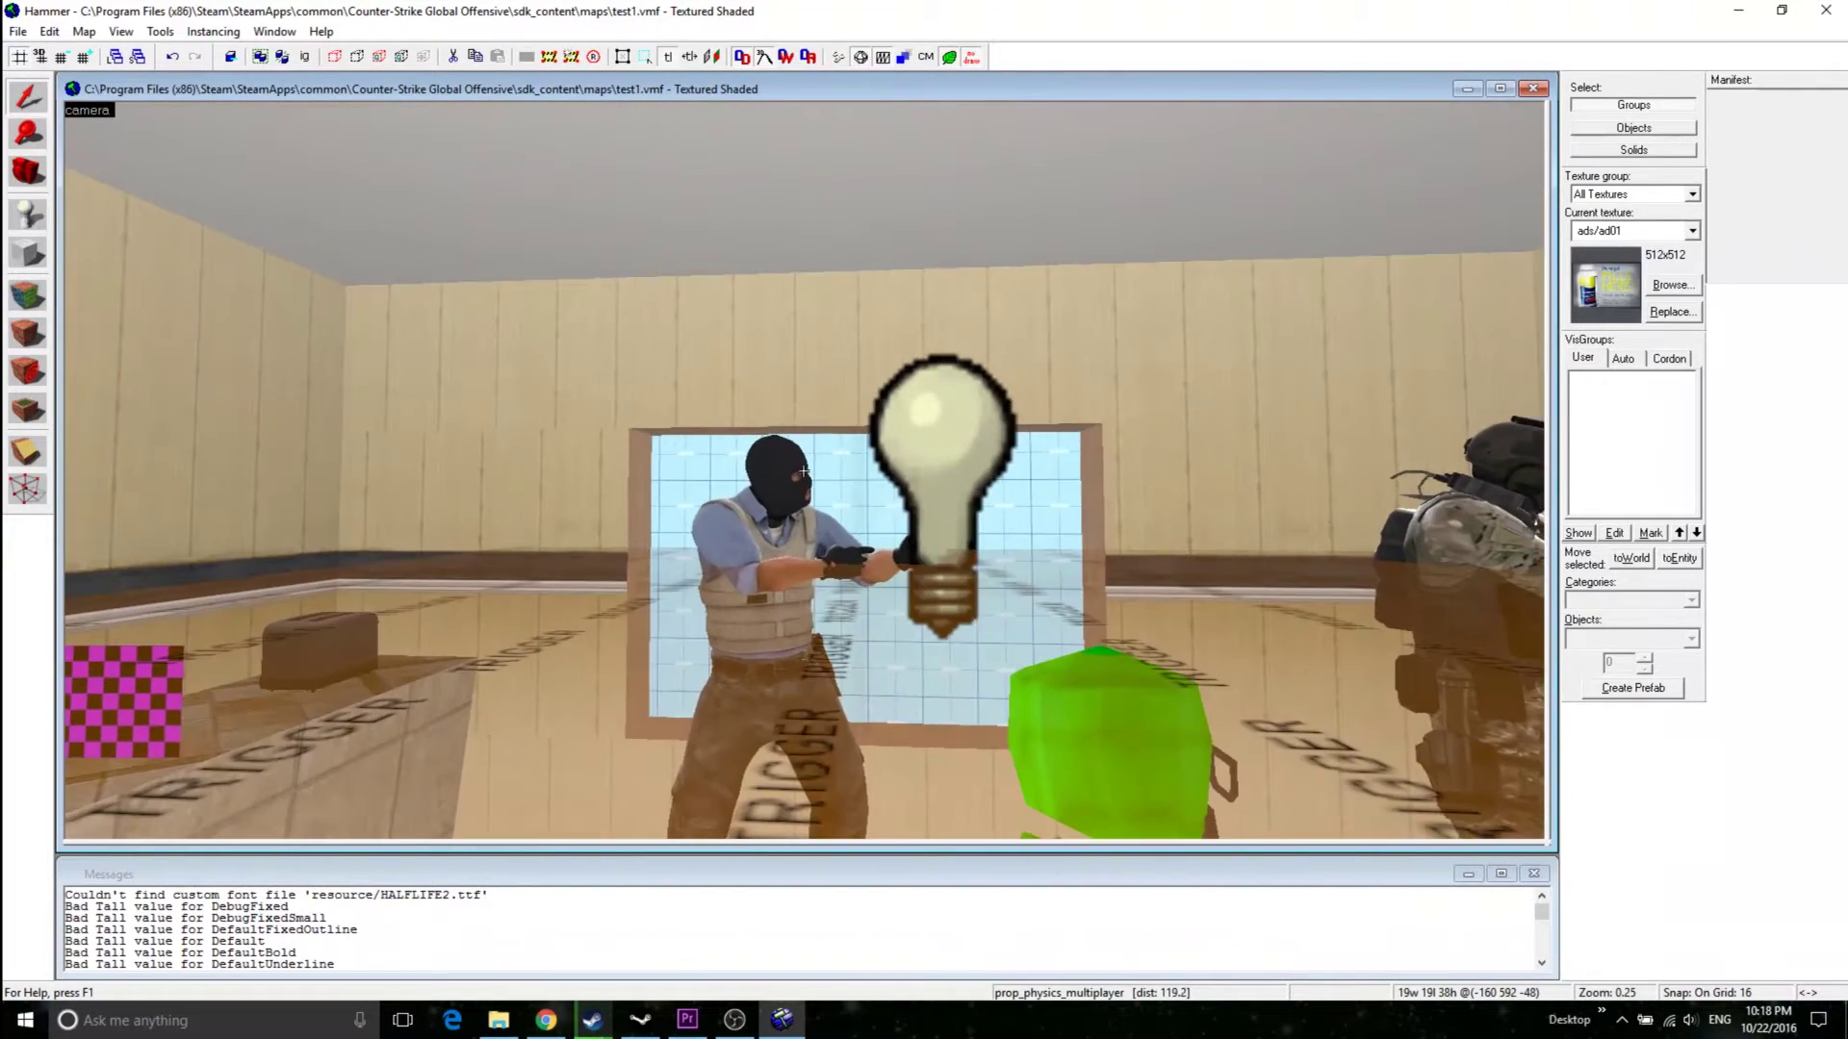
# - Select the masked terrorist spawn in front of the window and view it with the surrounding room
pyautogui.click(803, 470)
pyautogui.press('a')
pyautogui.click(804, 471)
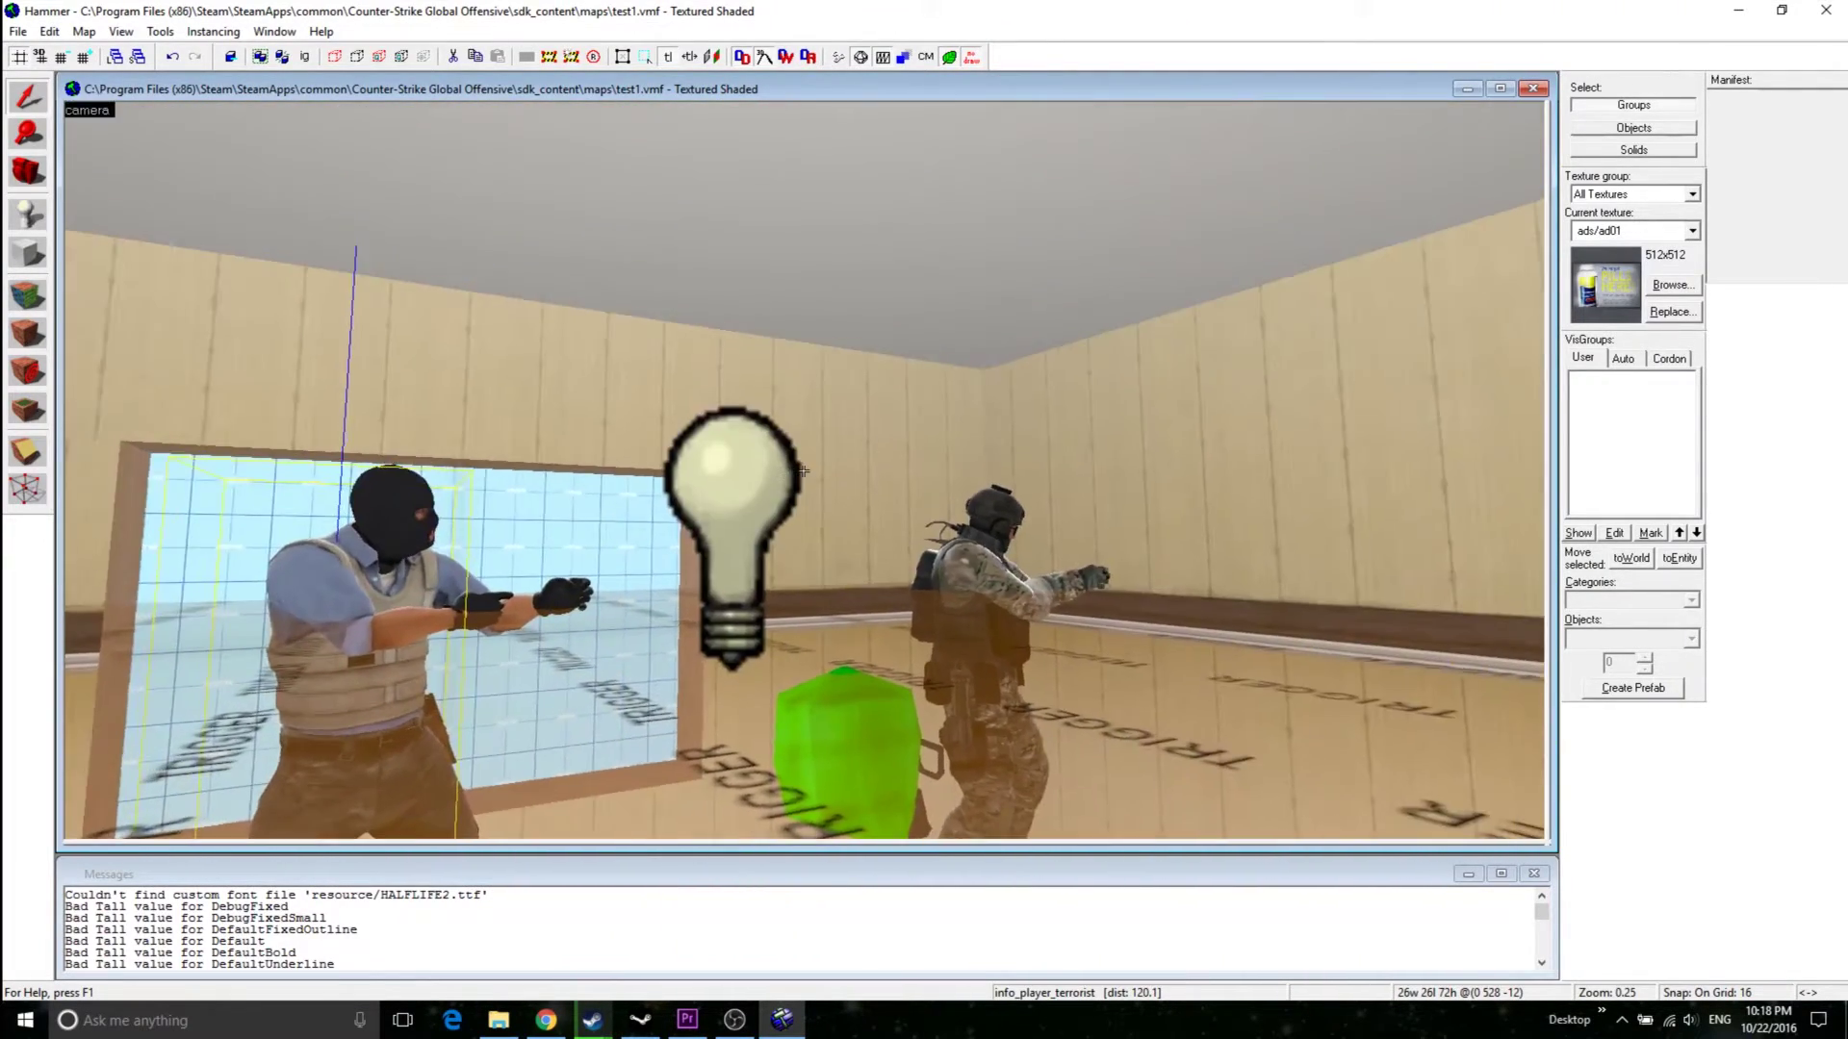
# - Examine the light_env entity and the trigger volume in the gap between the skyscraper blocks
pyautogui.press('w')
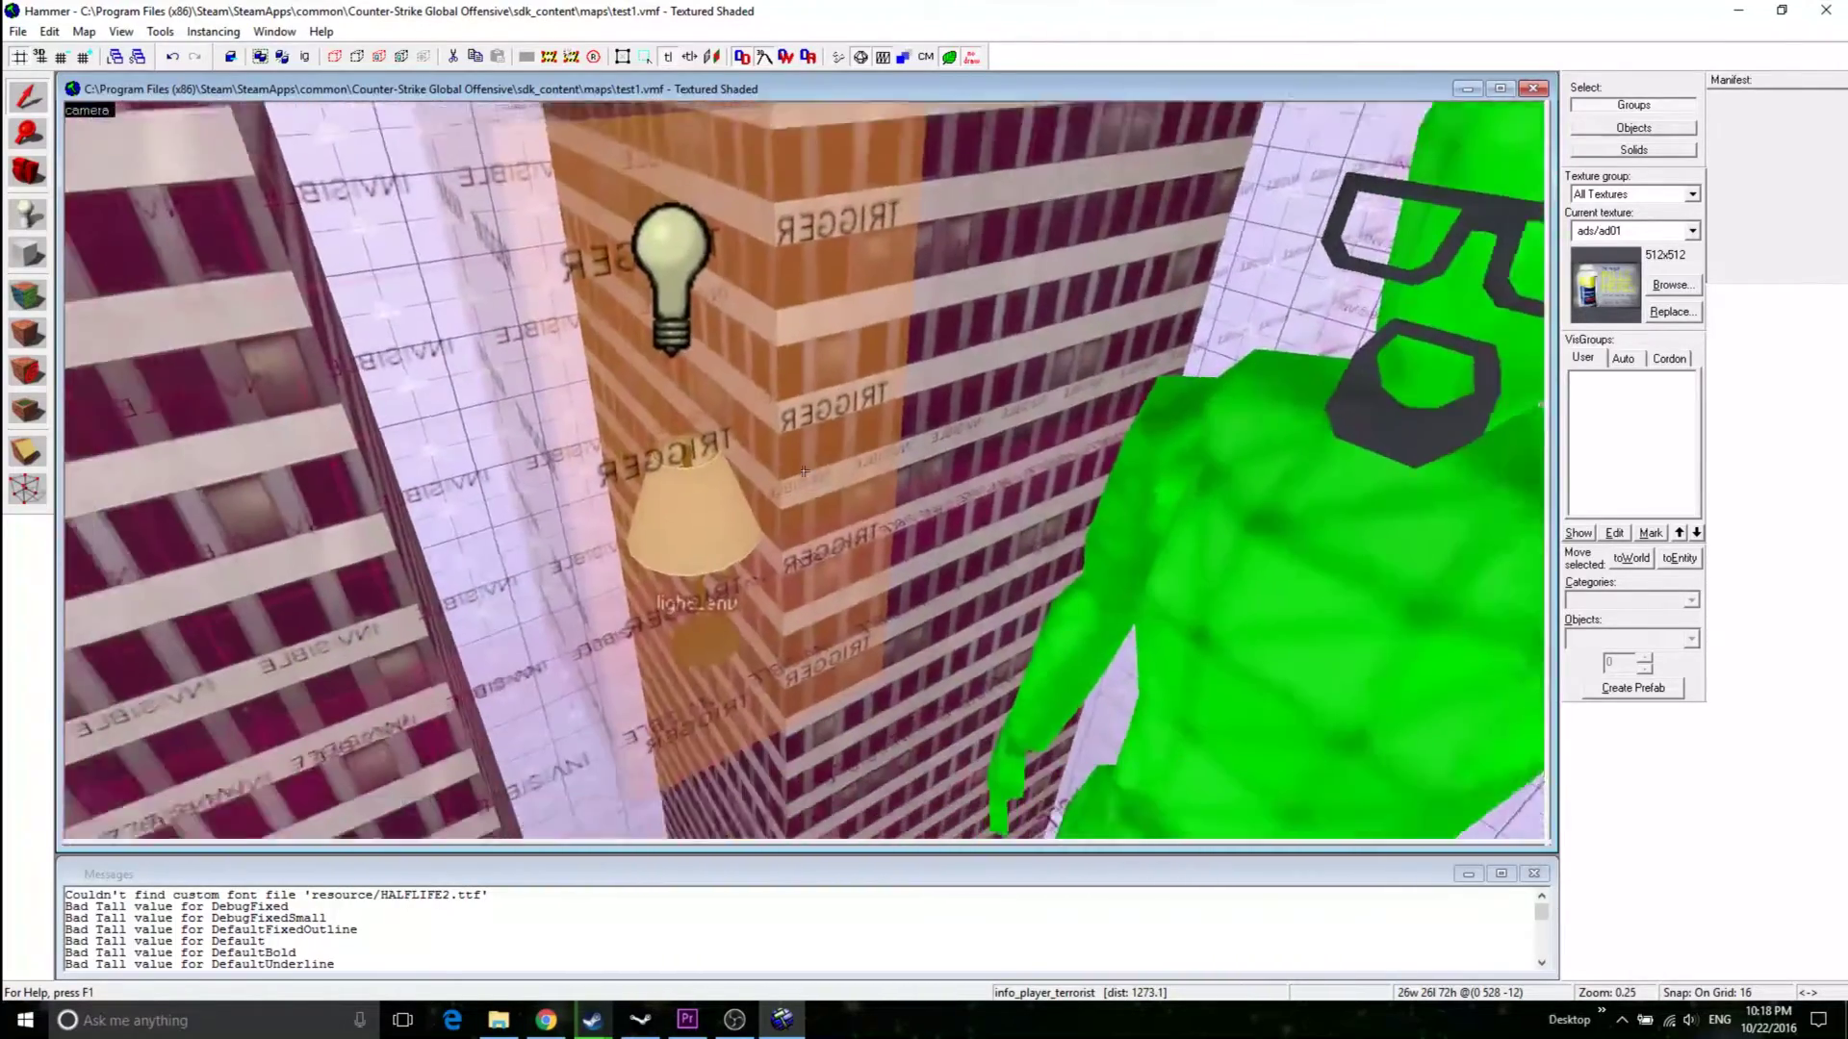
pyautogui.press('w')
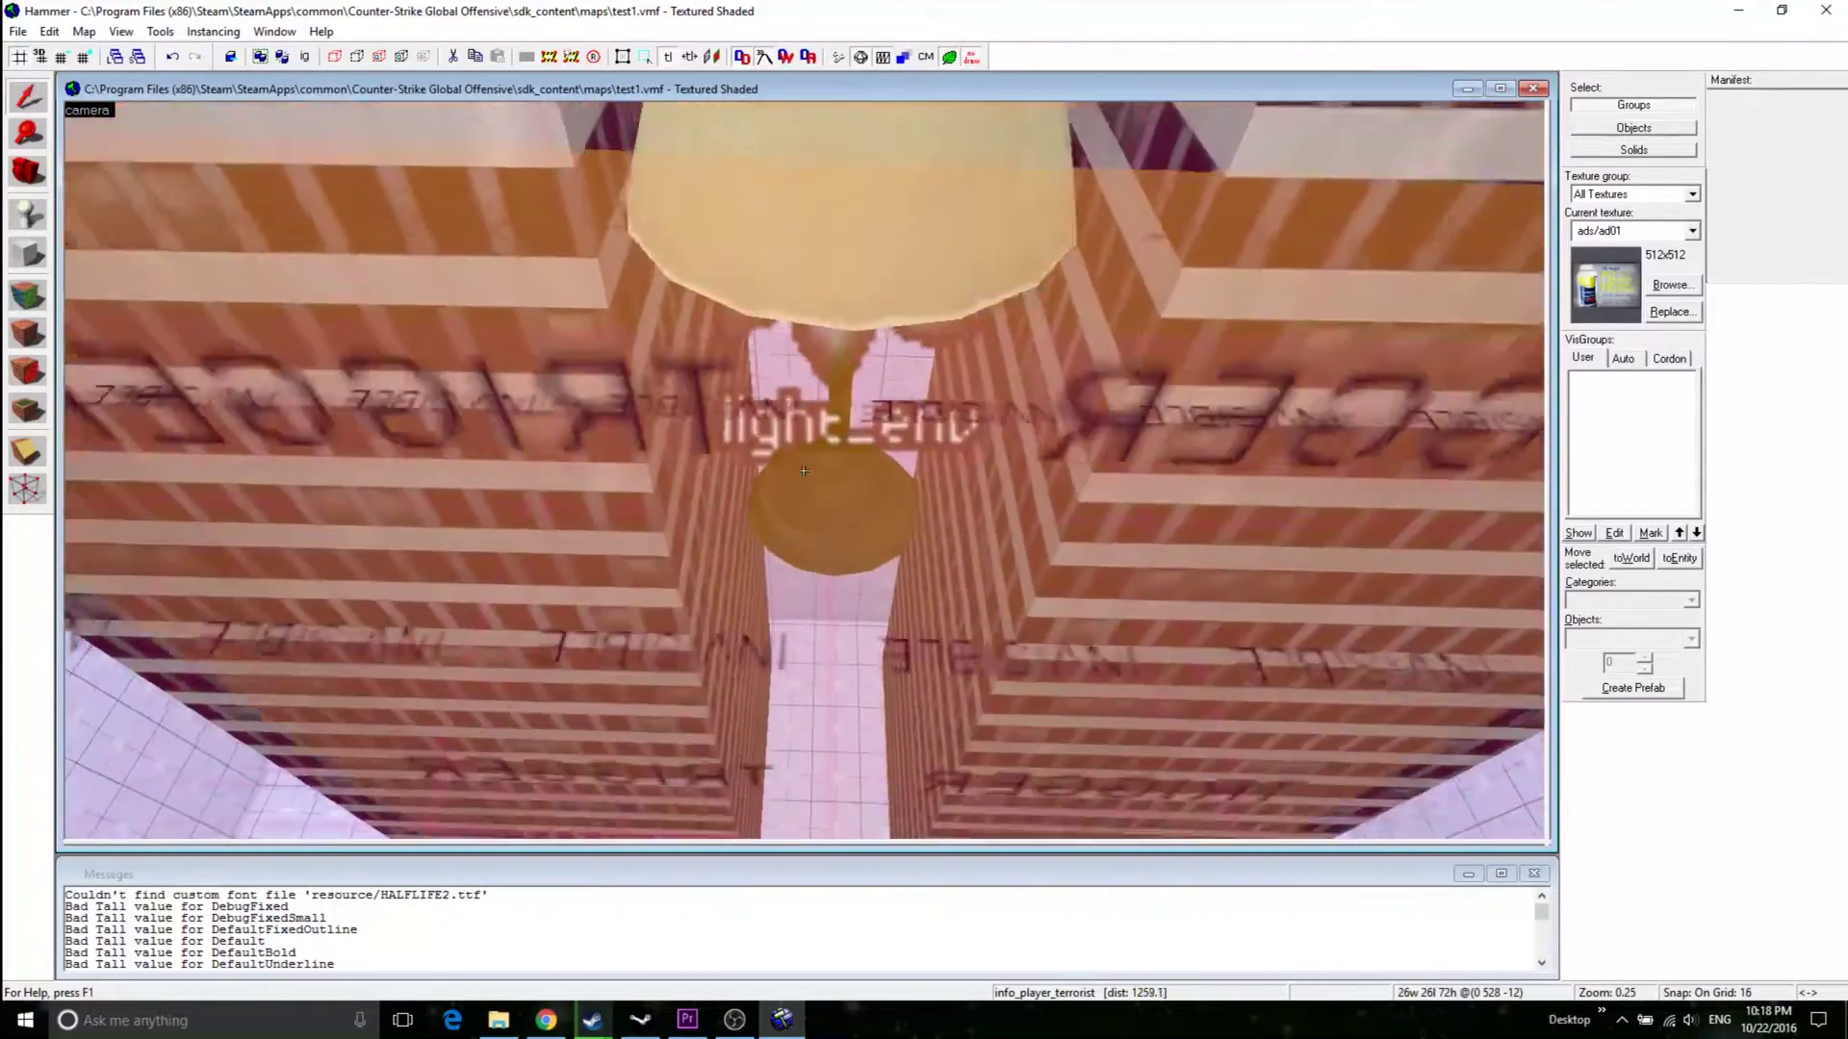
pyautogui.press('s')
pyautogui.press('s')
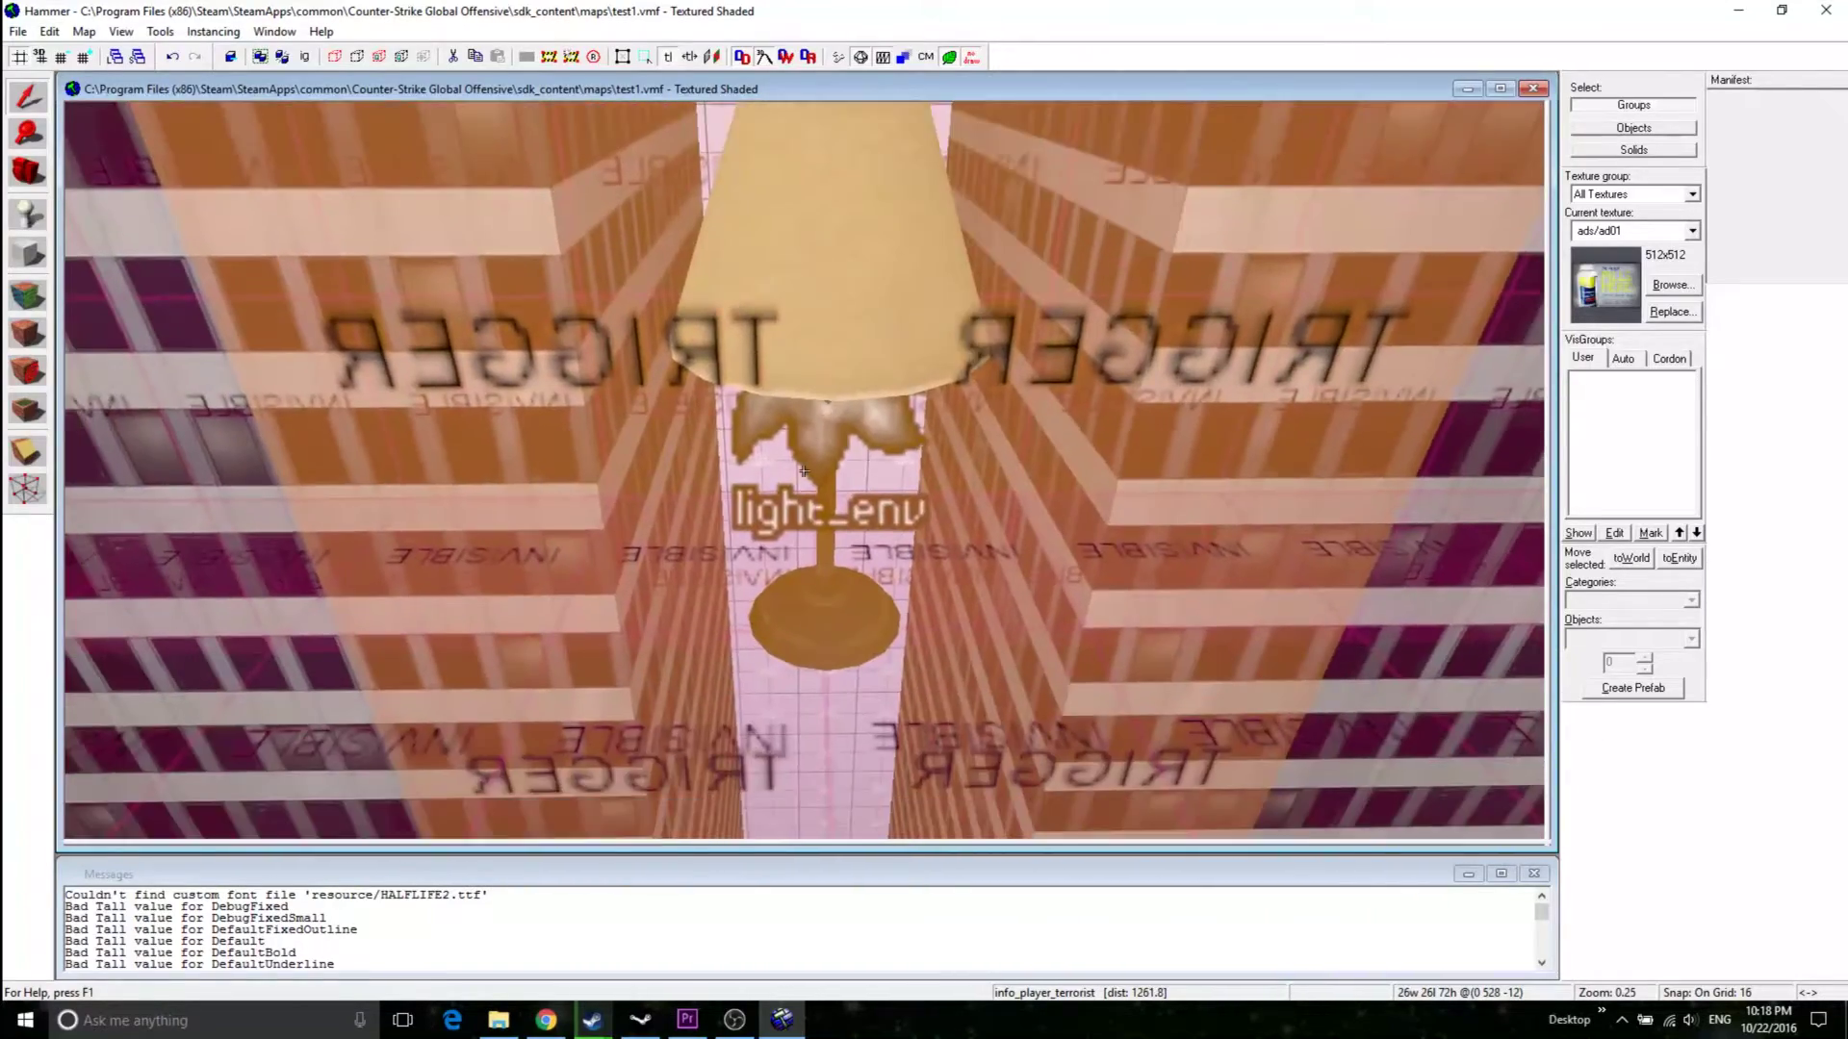
pyautogui.press('w')
pyautogui.press('w')
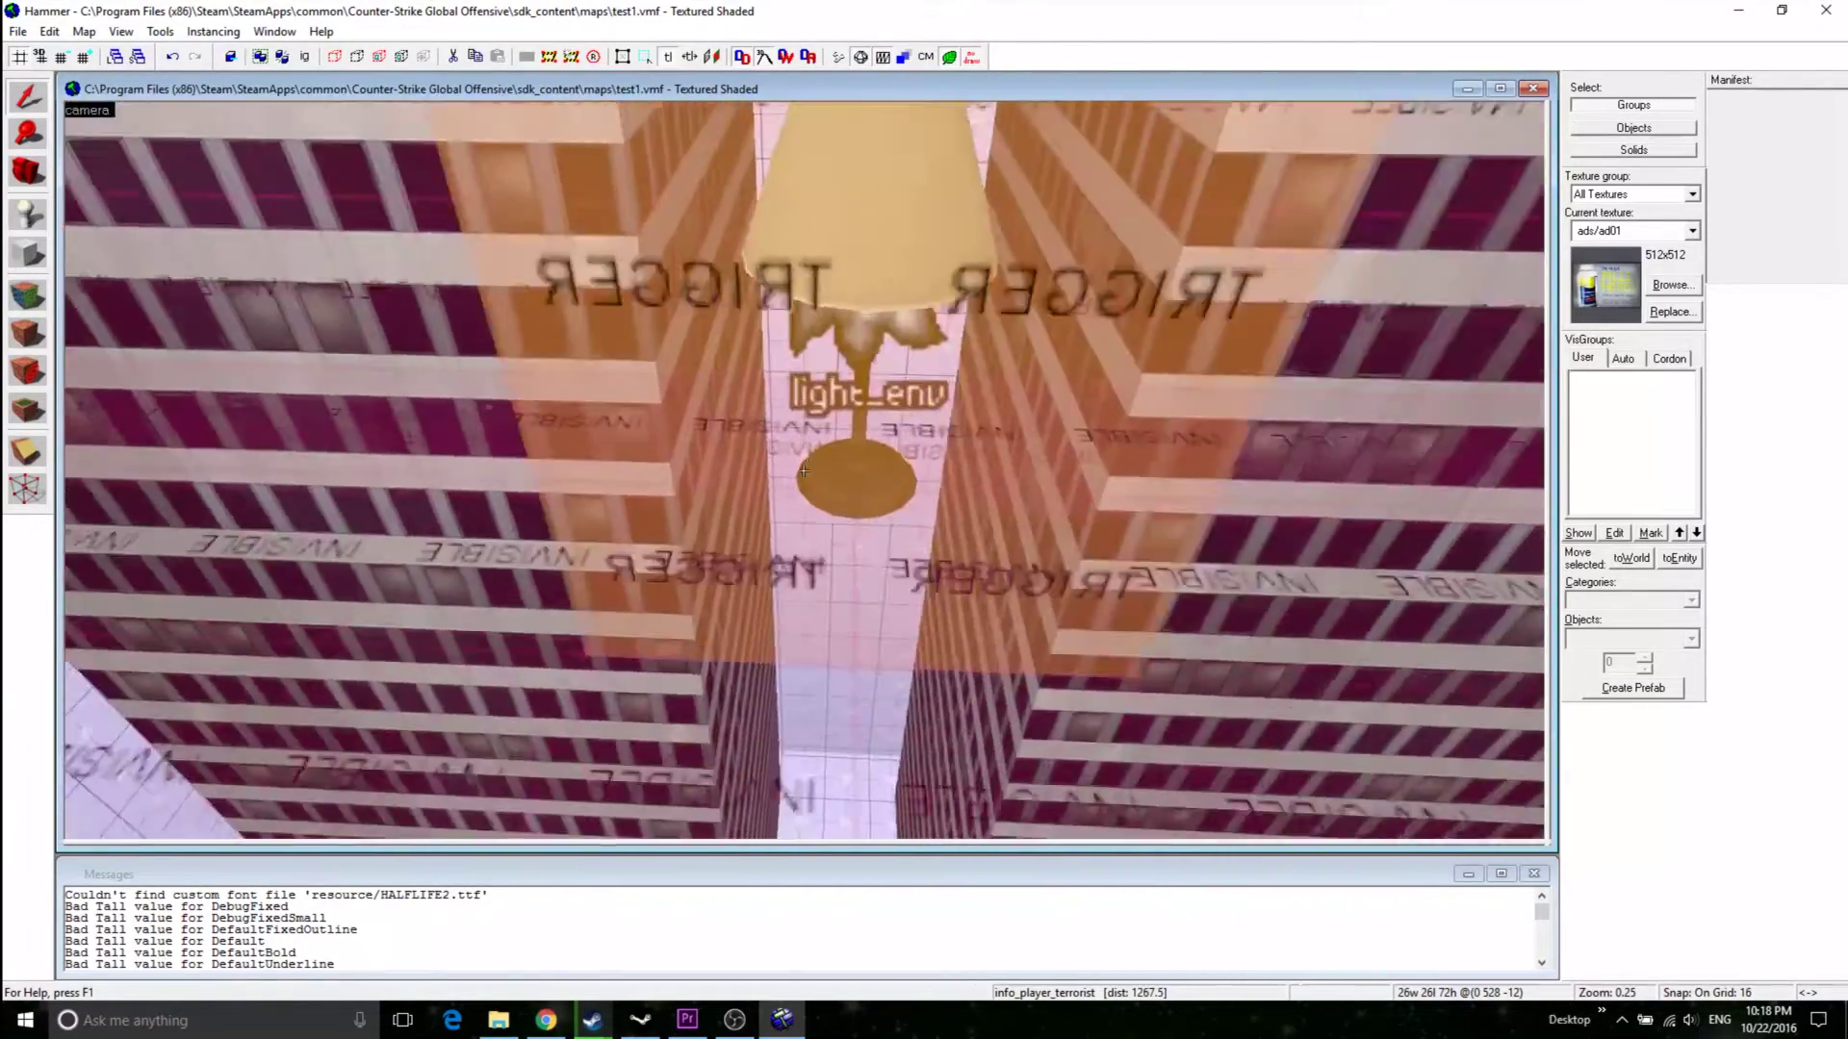
pyautogui.press('s')
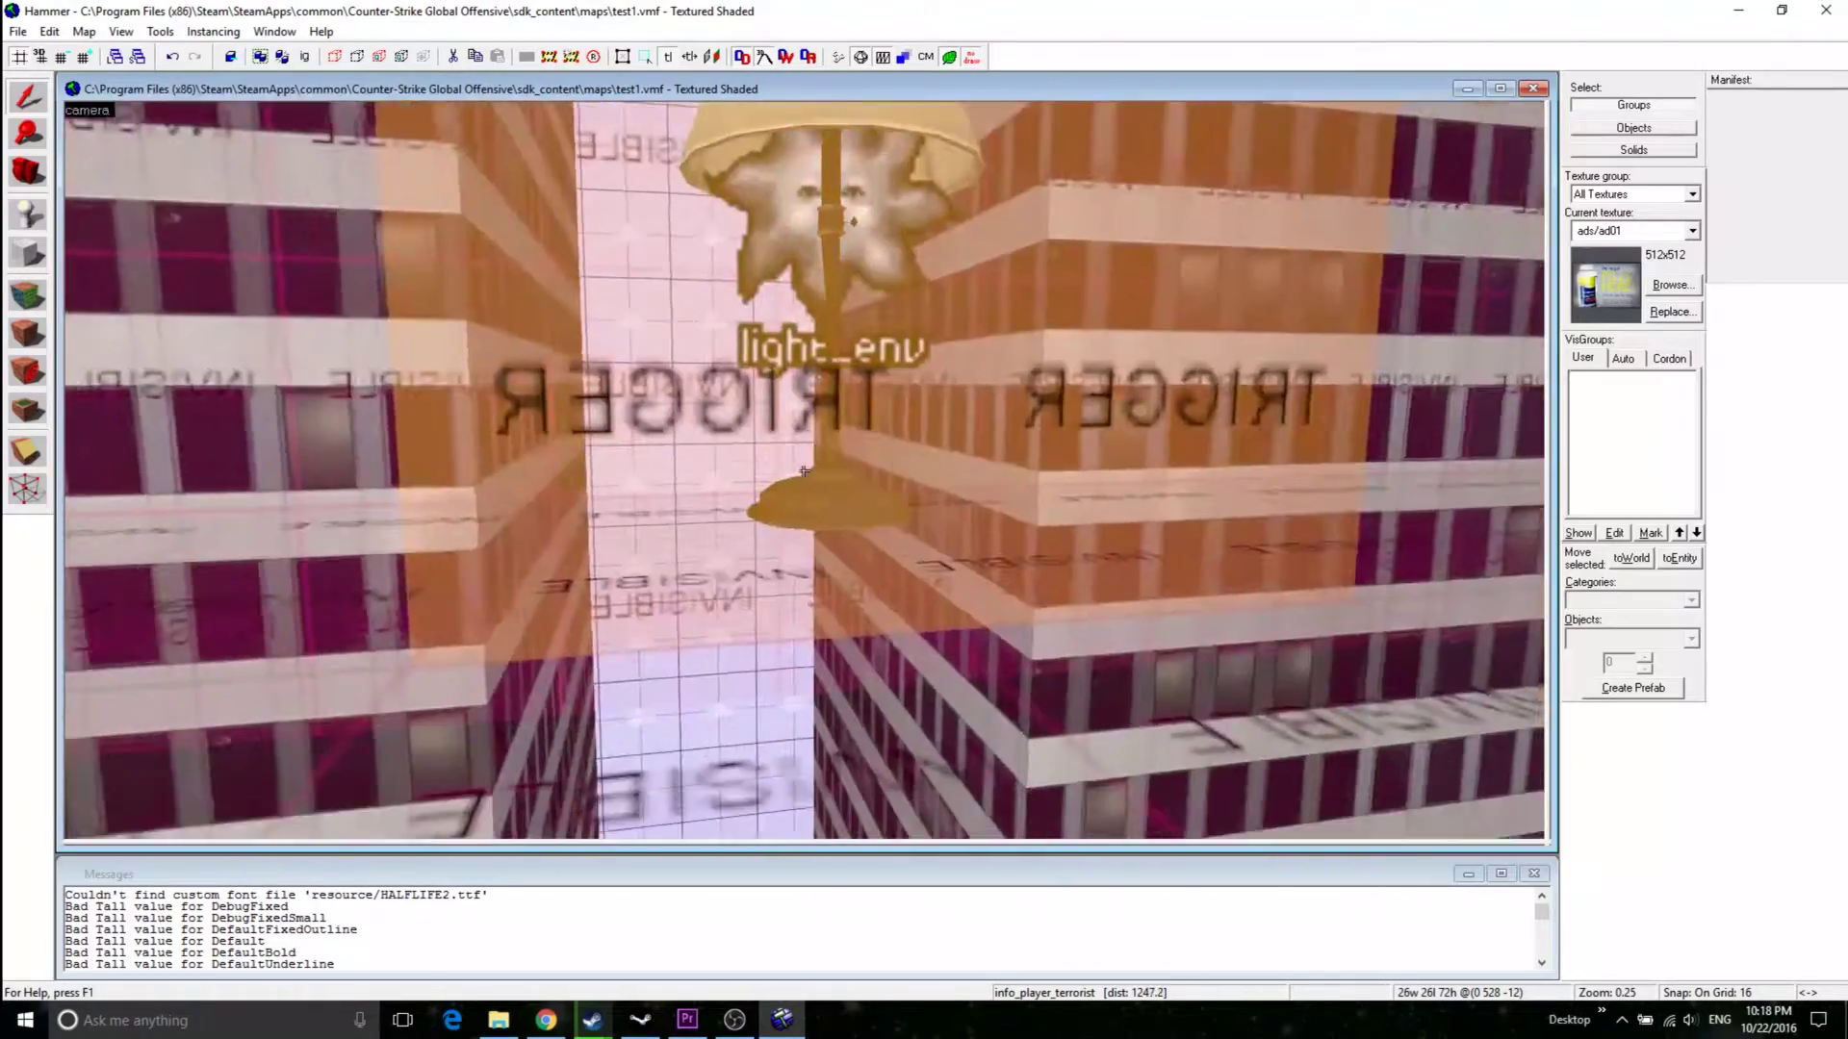
pyautogui.press('w')
# - Inspect the skyscraper blocks, the green figure on its platform and the enclosing sky walls
pyautogui.press('s')
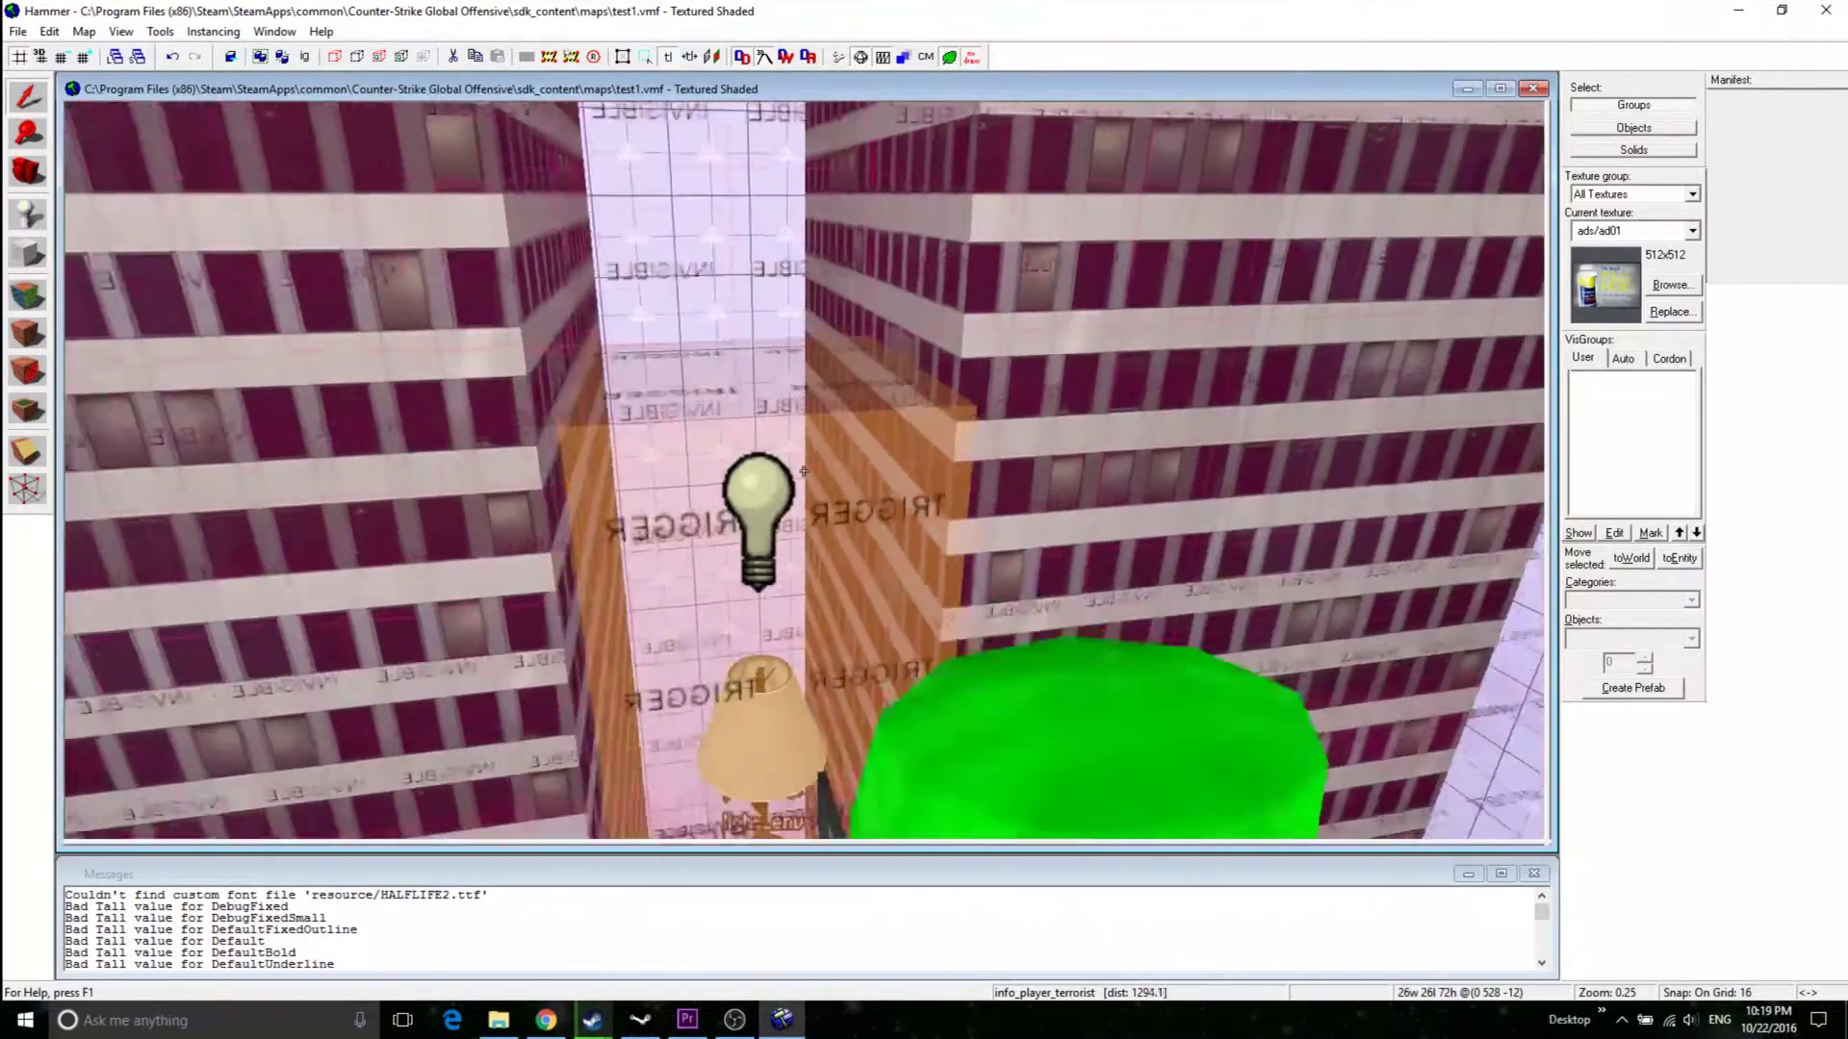
pyautogui.press('w')
pyautogui.press('s')
pyautogui.press('s')
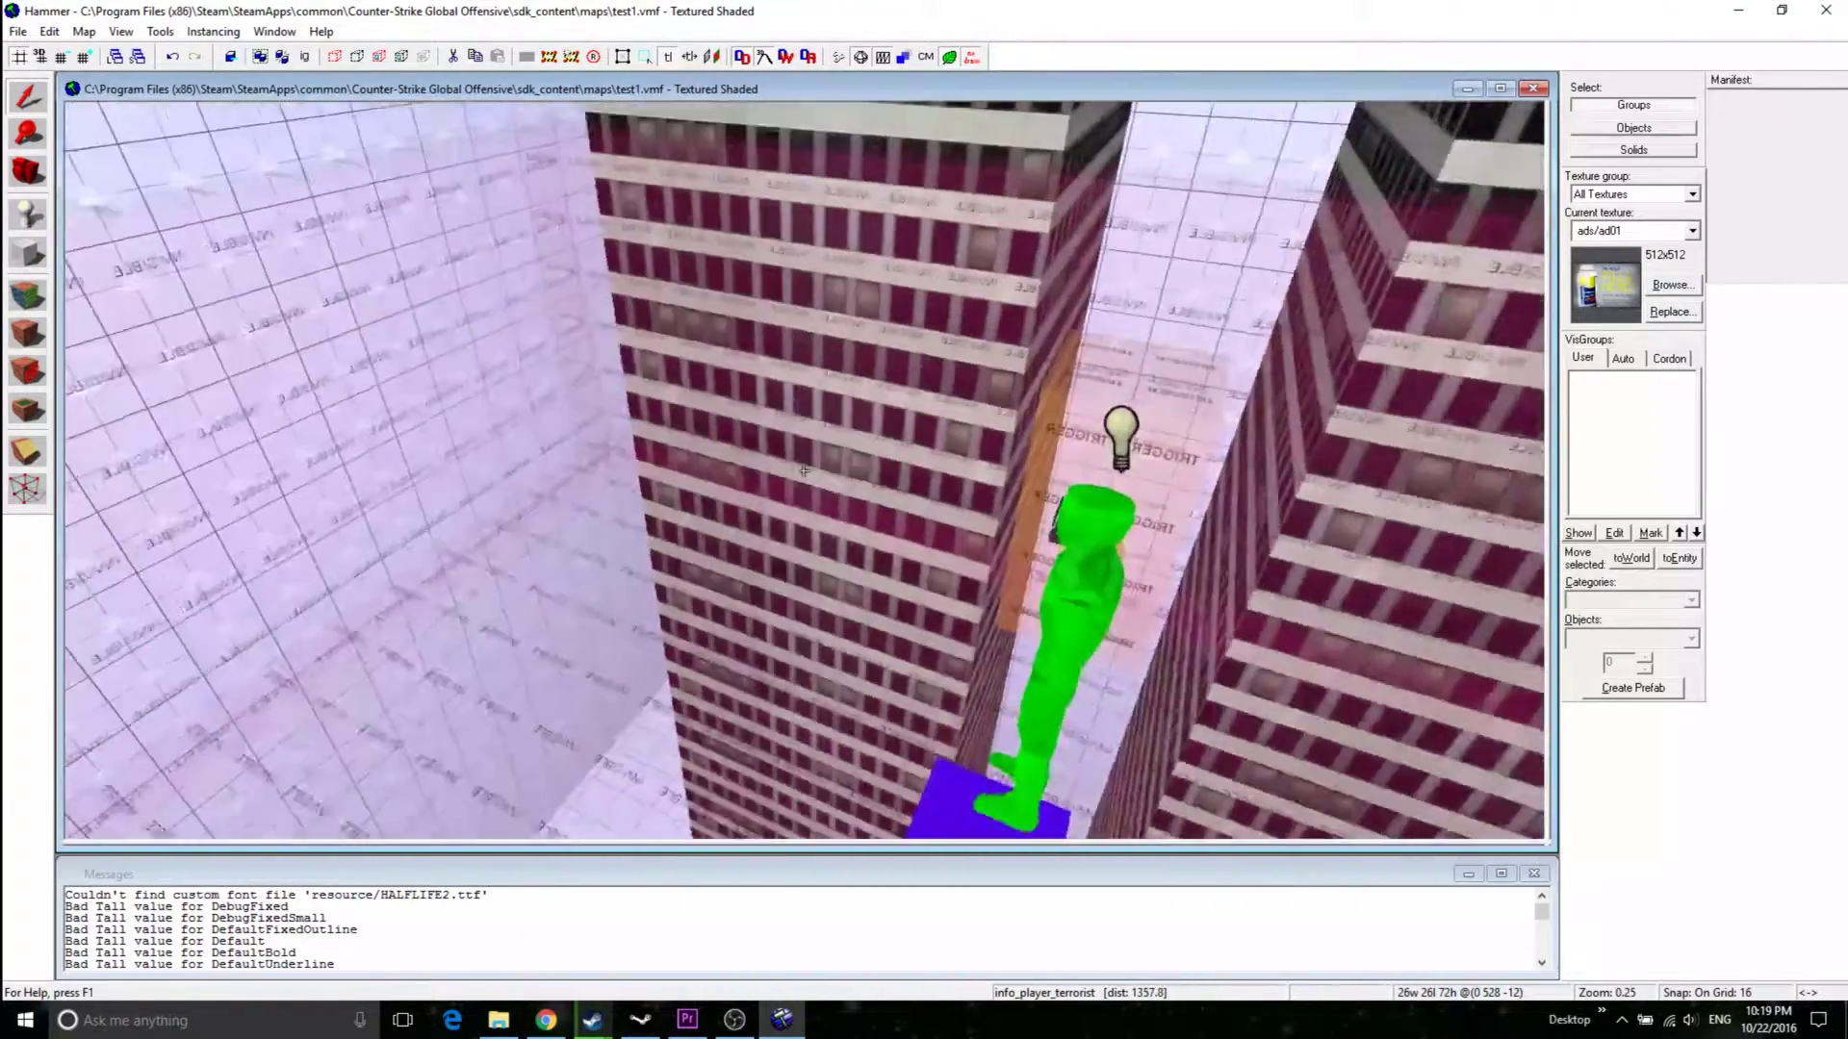
pyautogui.press('w')
pyautogui.press('s')
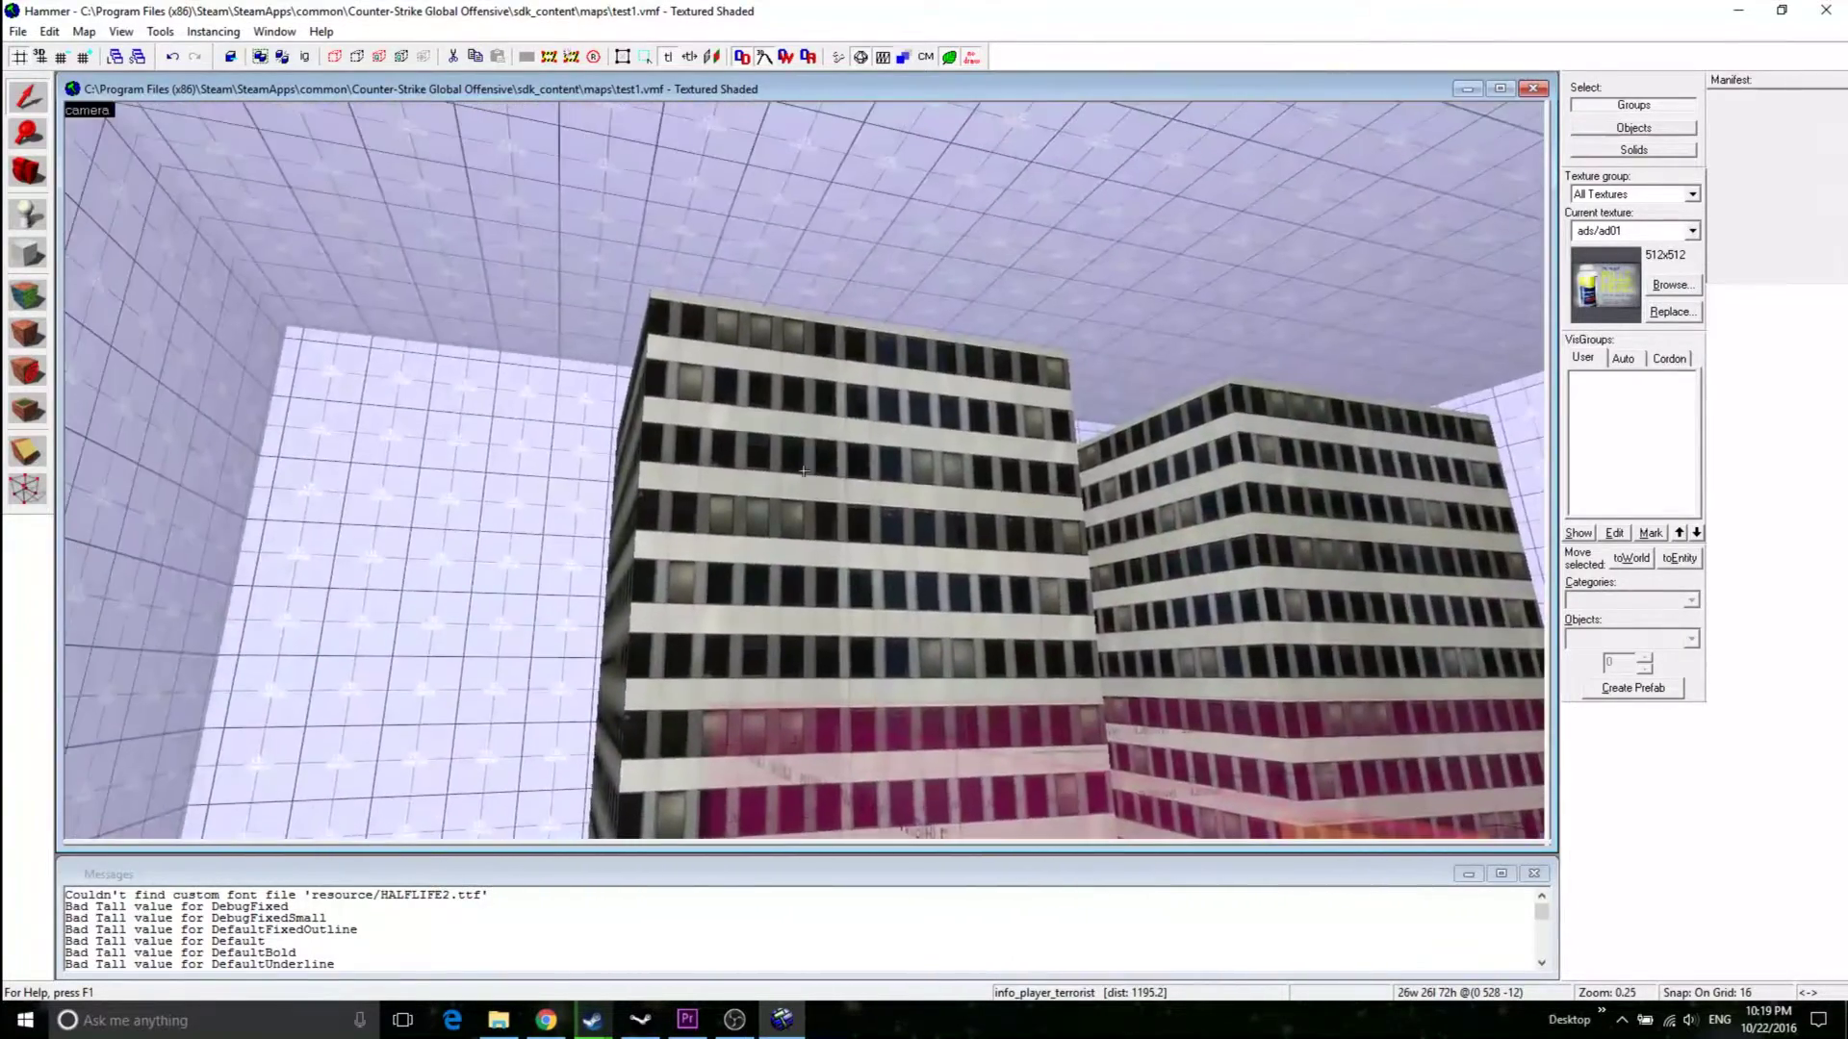
# - Check the object properties of a skyscraper brush, and compare the towers from several sides
pyautogui.click(804, 471)
pyautogui.hotkey('alt', 'Return')
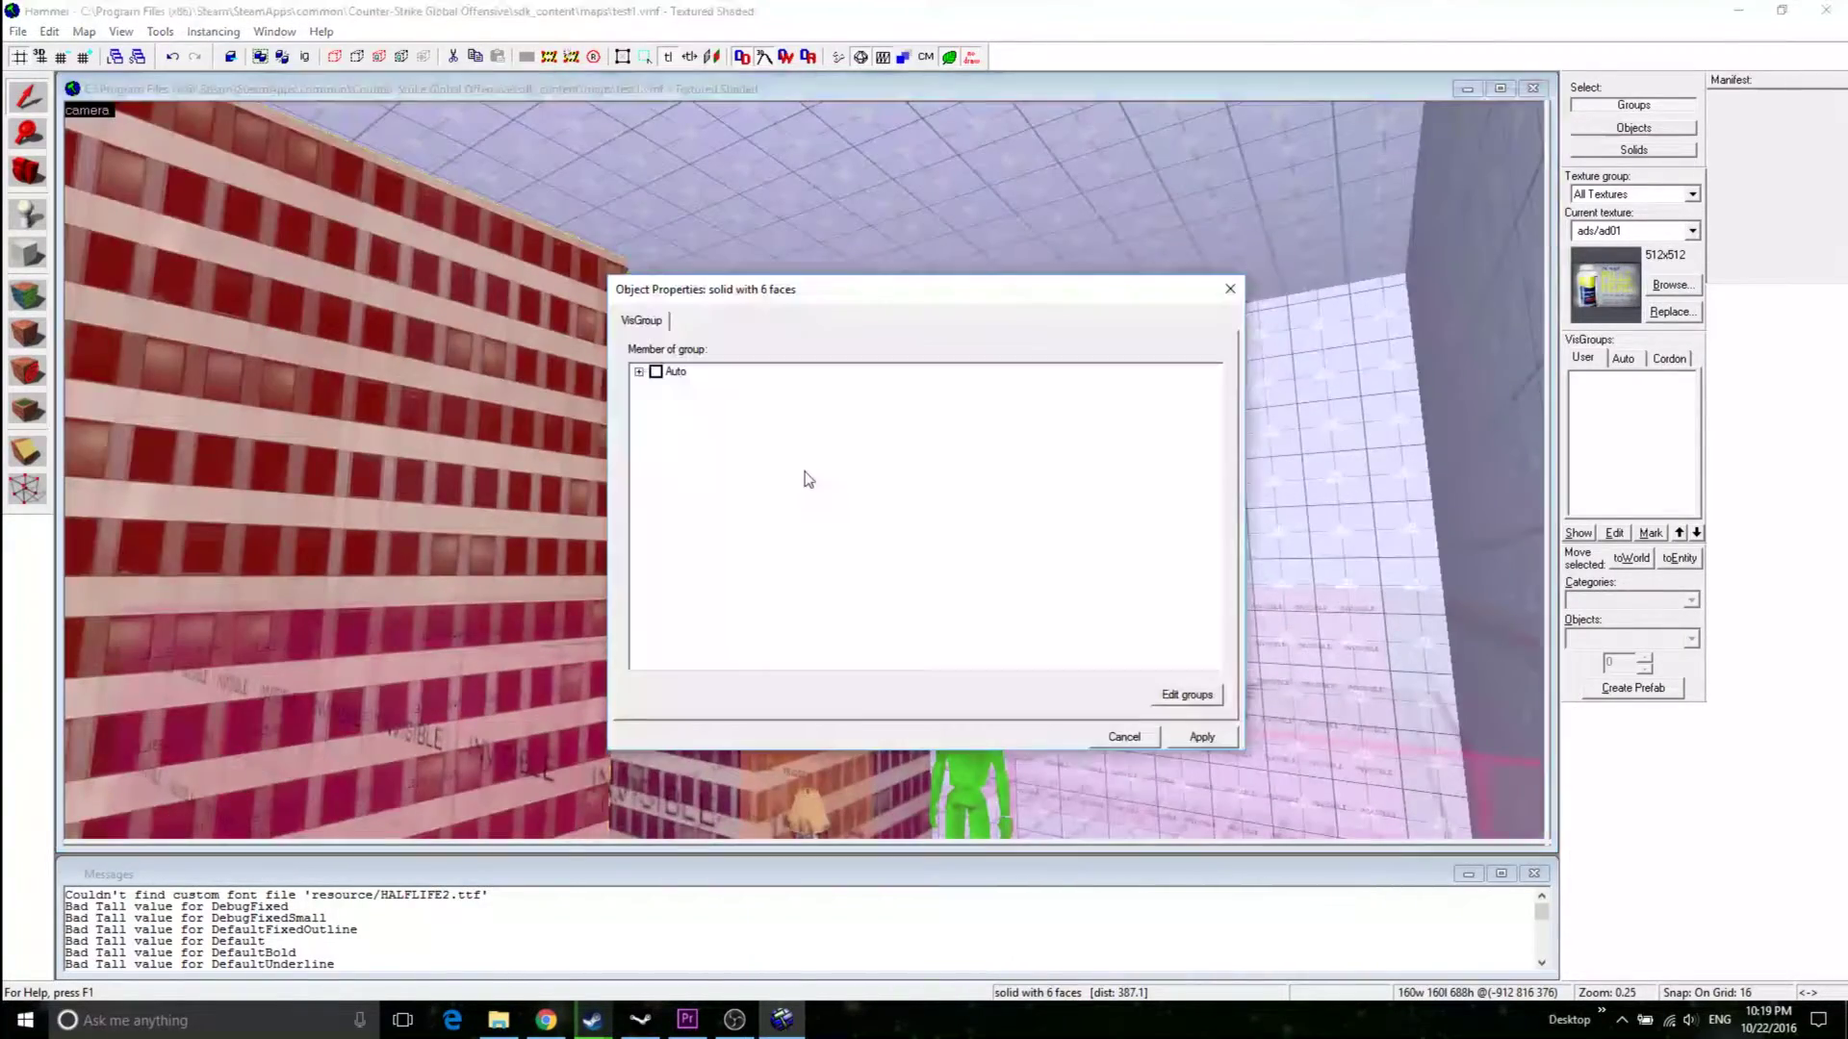
pyautogui.click(1232, 289)
pyautogui.click(870, 404)
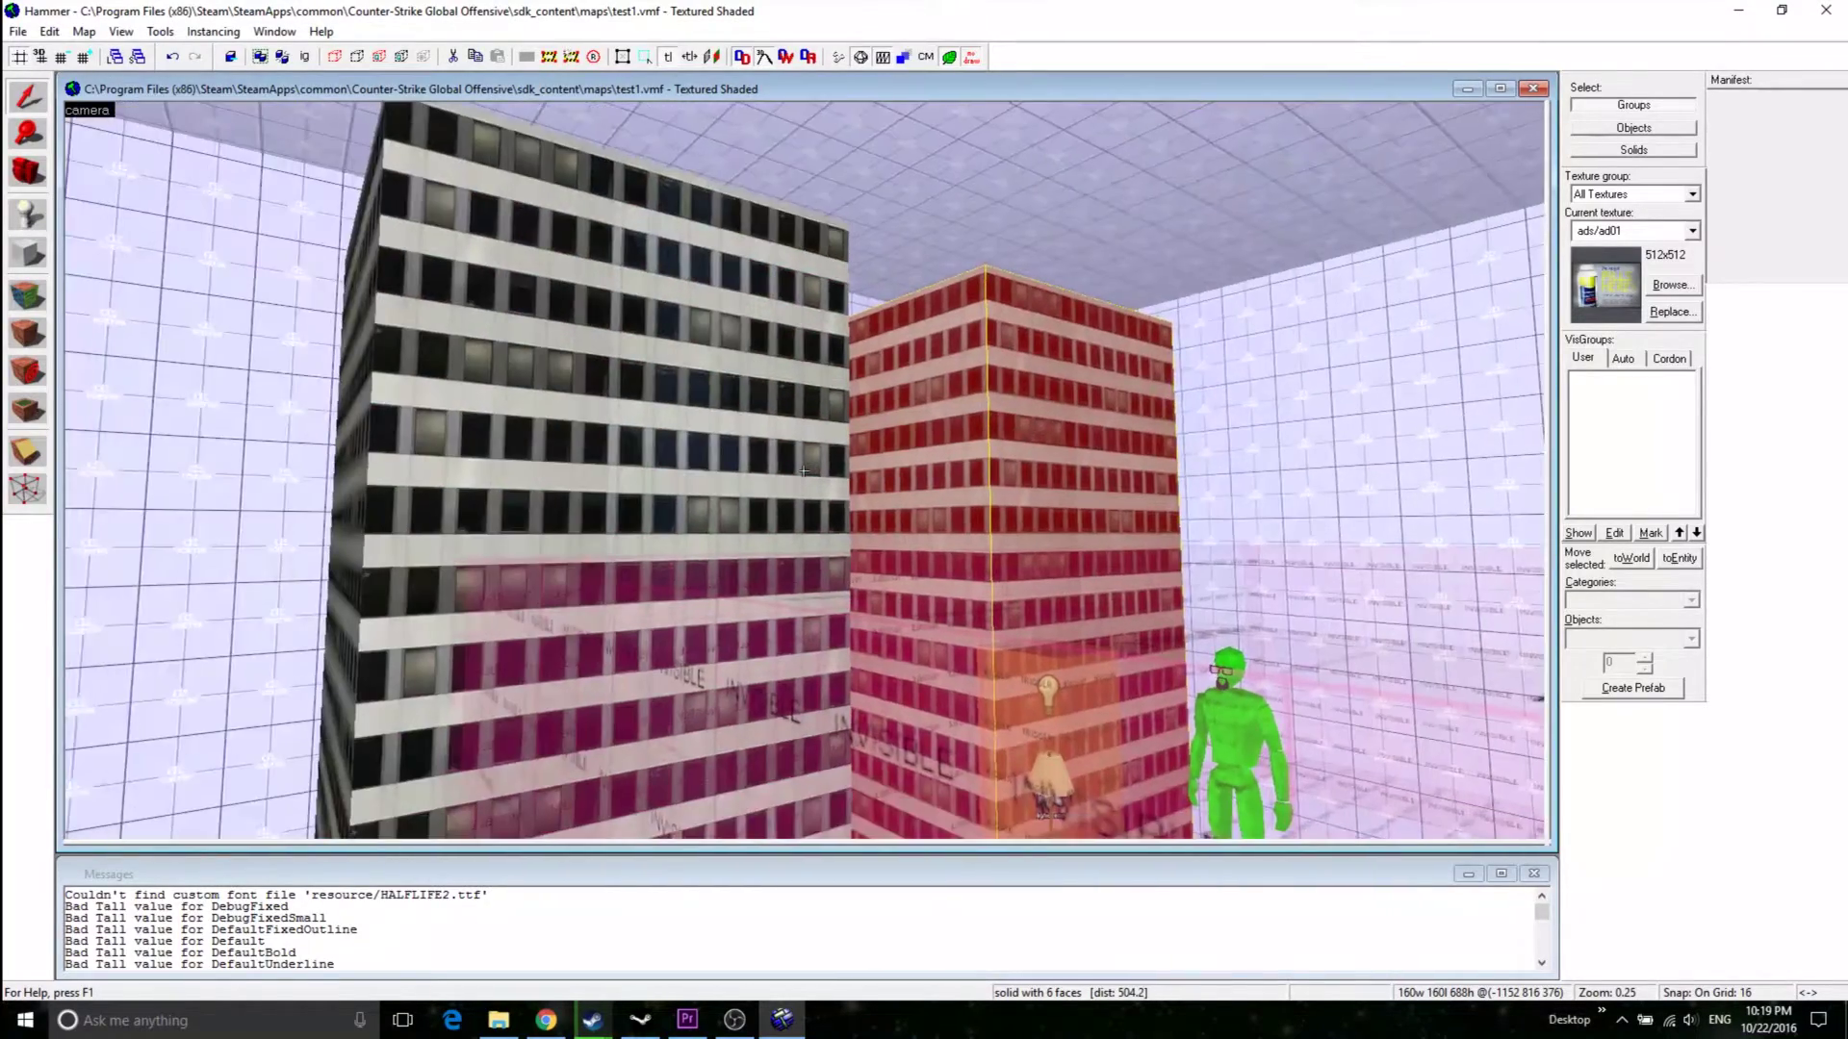
pyautogui.press('w')
pyautogui.press('a')
pyautogui.press('s')
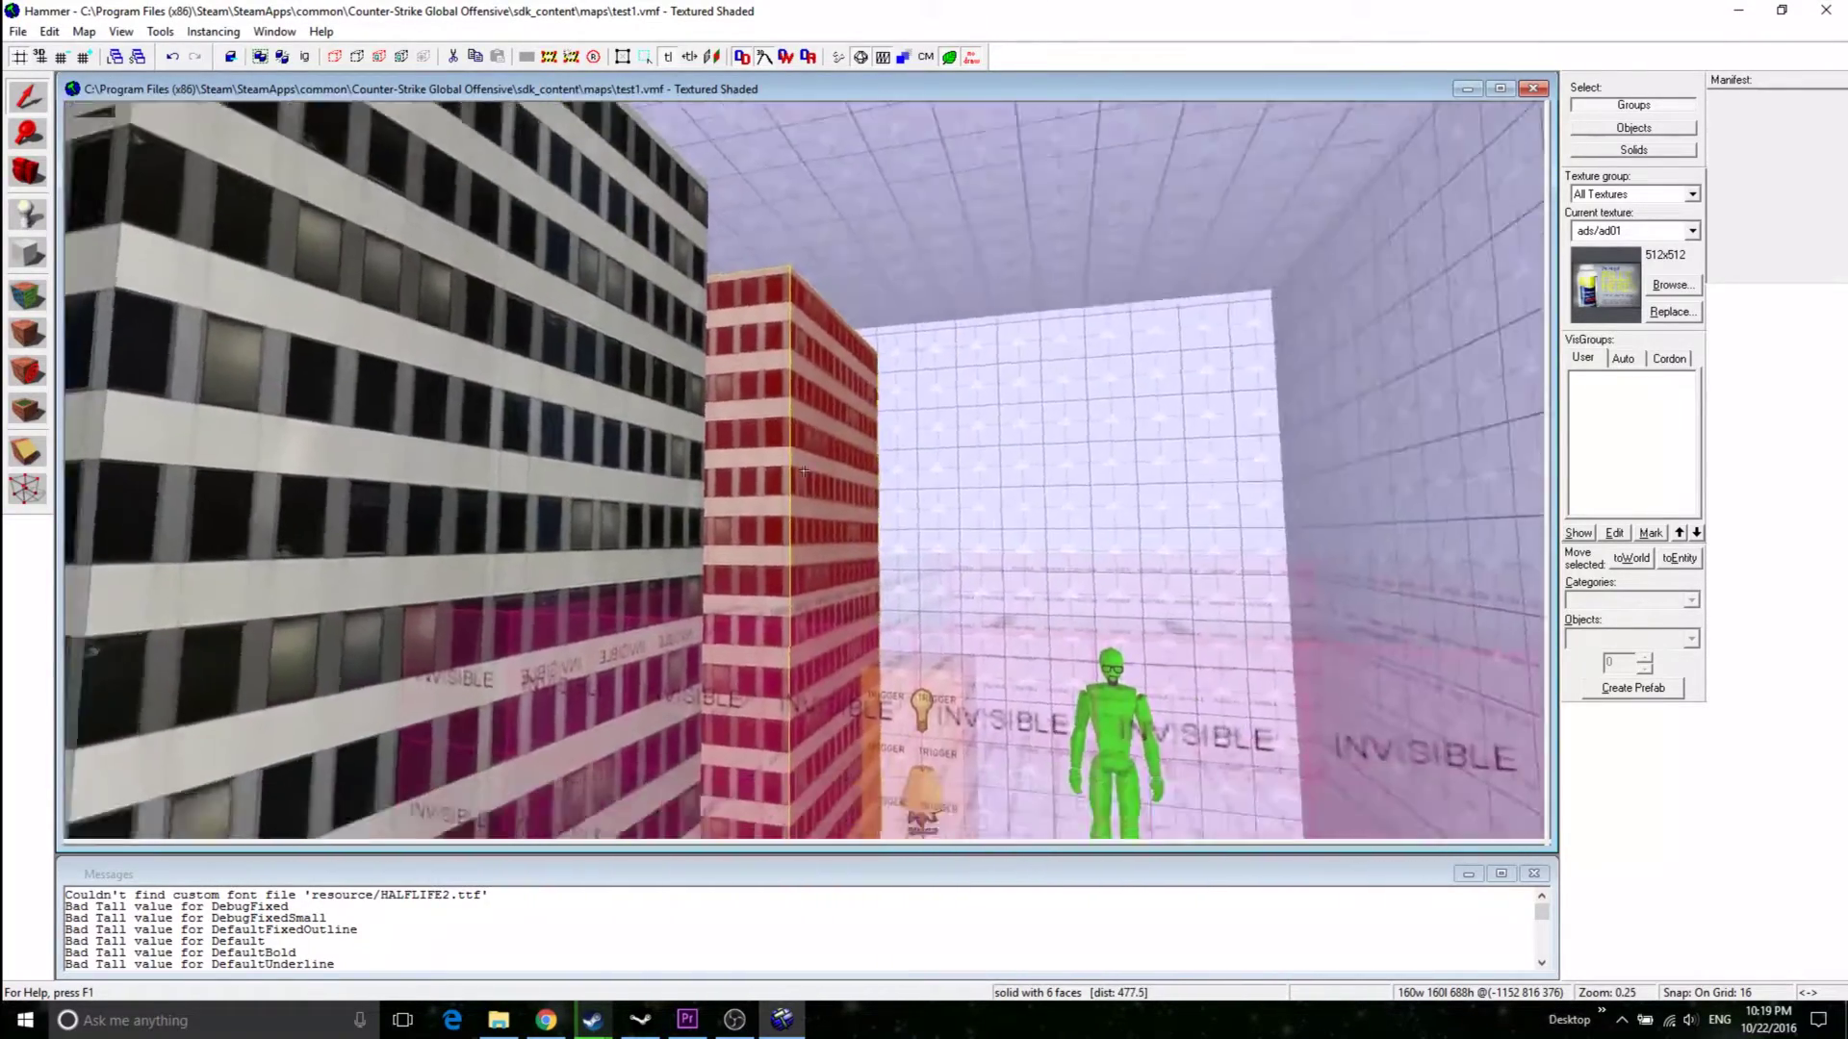
# - Examine the metal-clad building's roof, chimney and outer sides, and the furnished room inside
pyautogui.press('w')
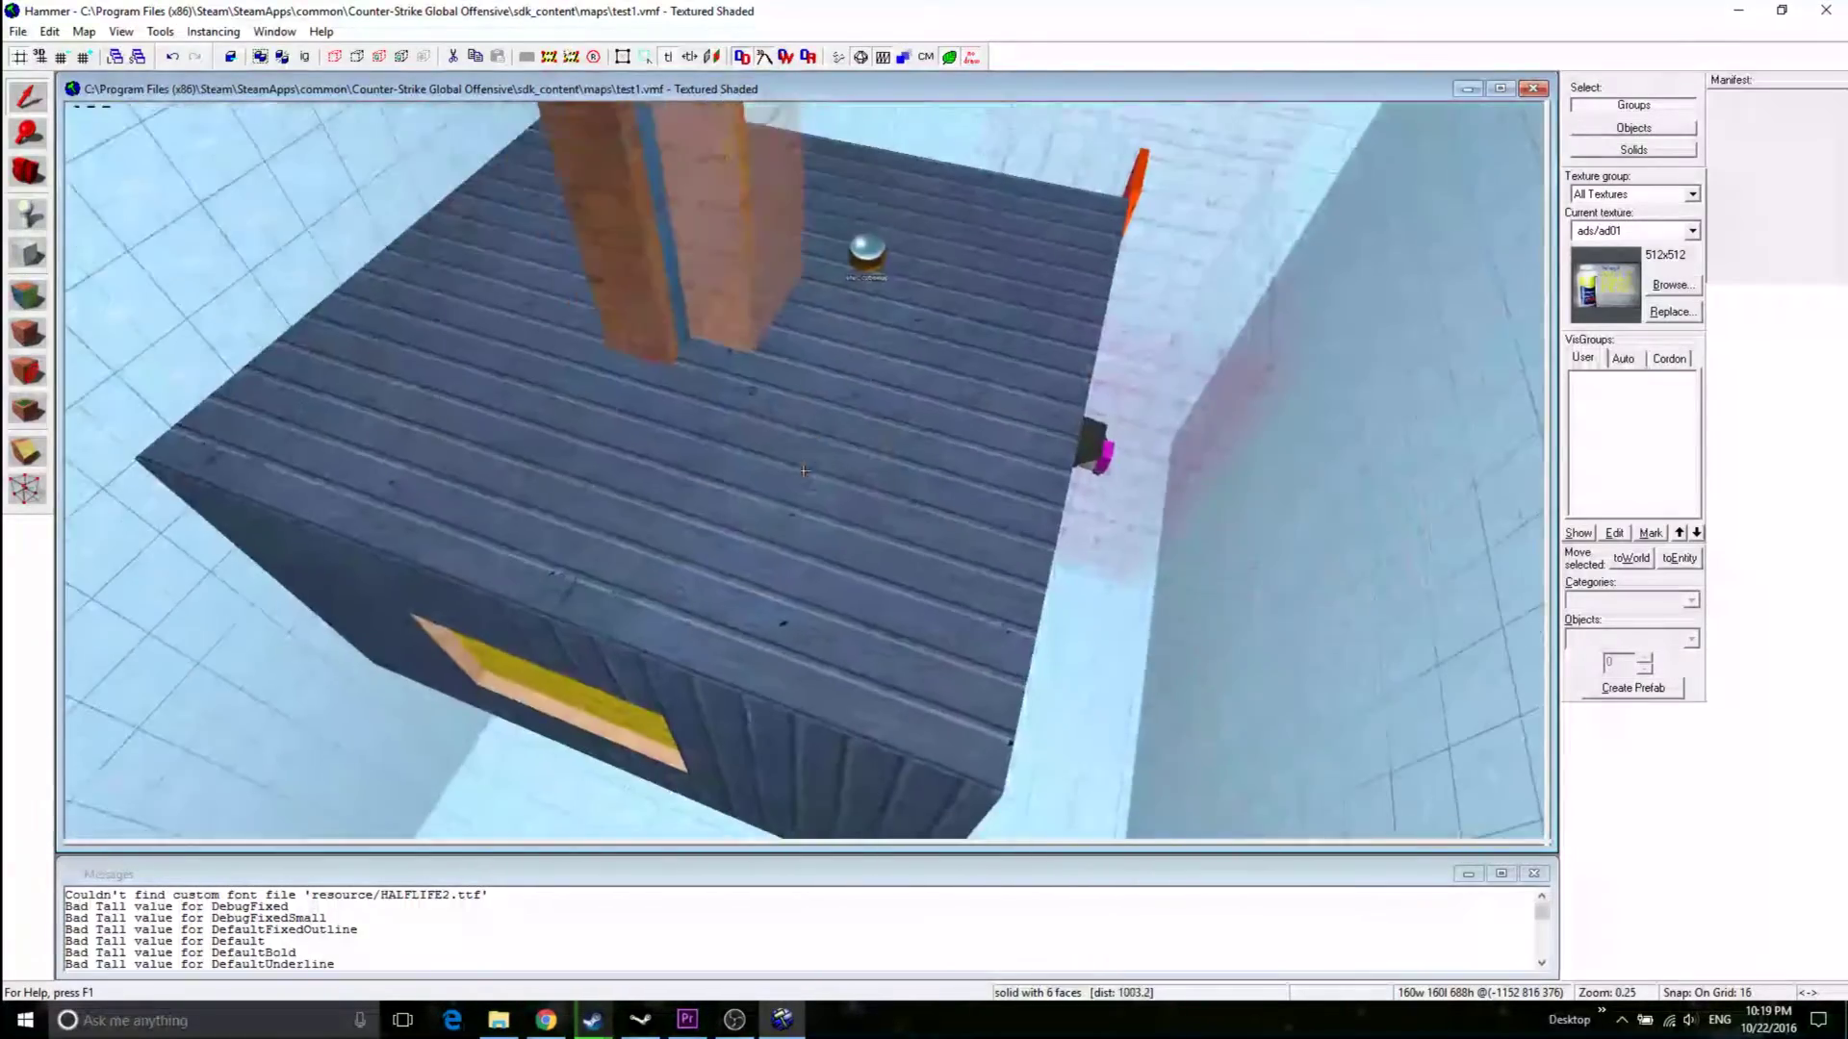
pyautogui.press('w')
pyautogui.press('d')
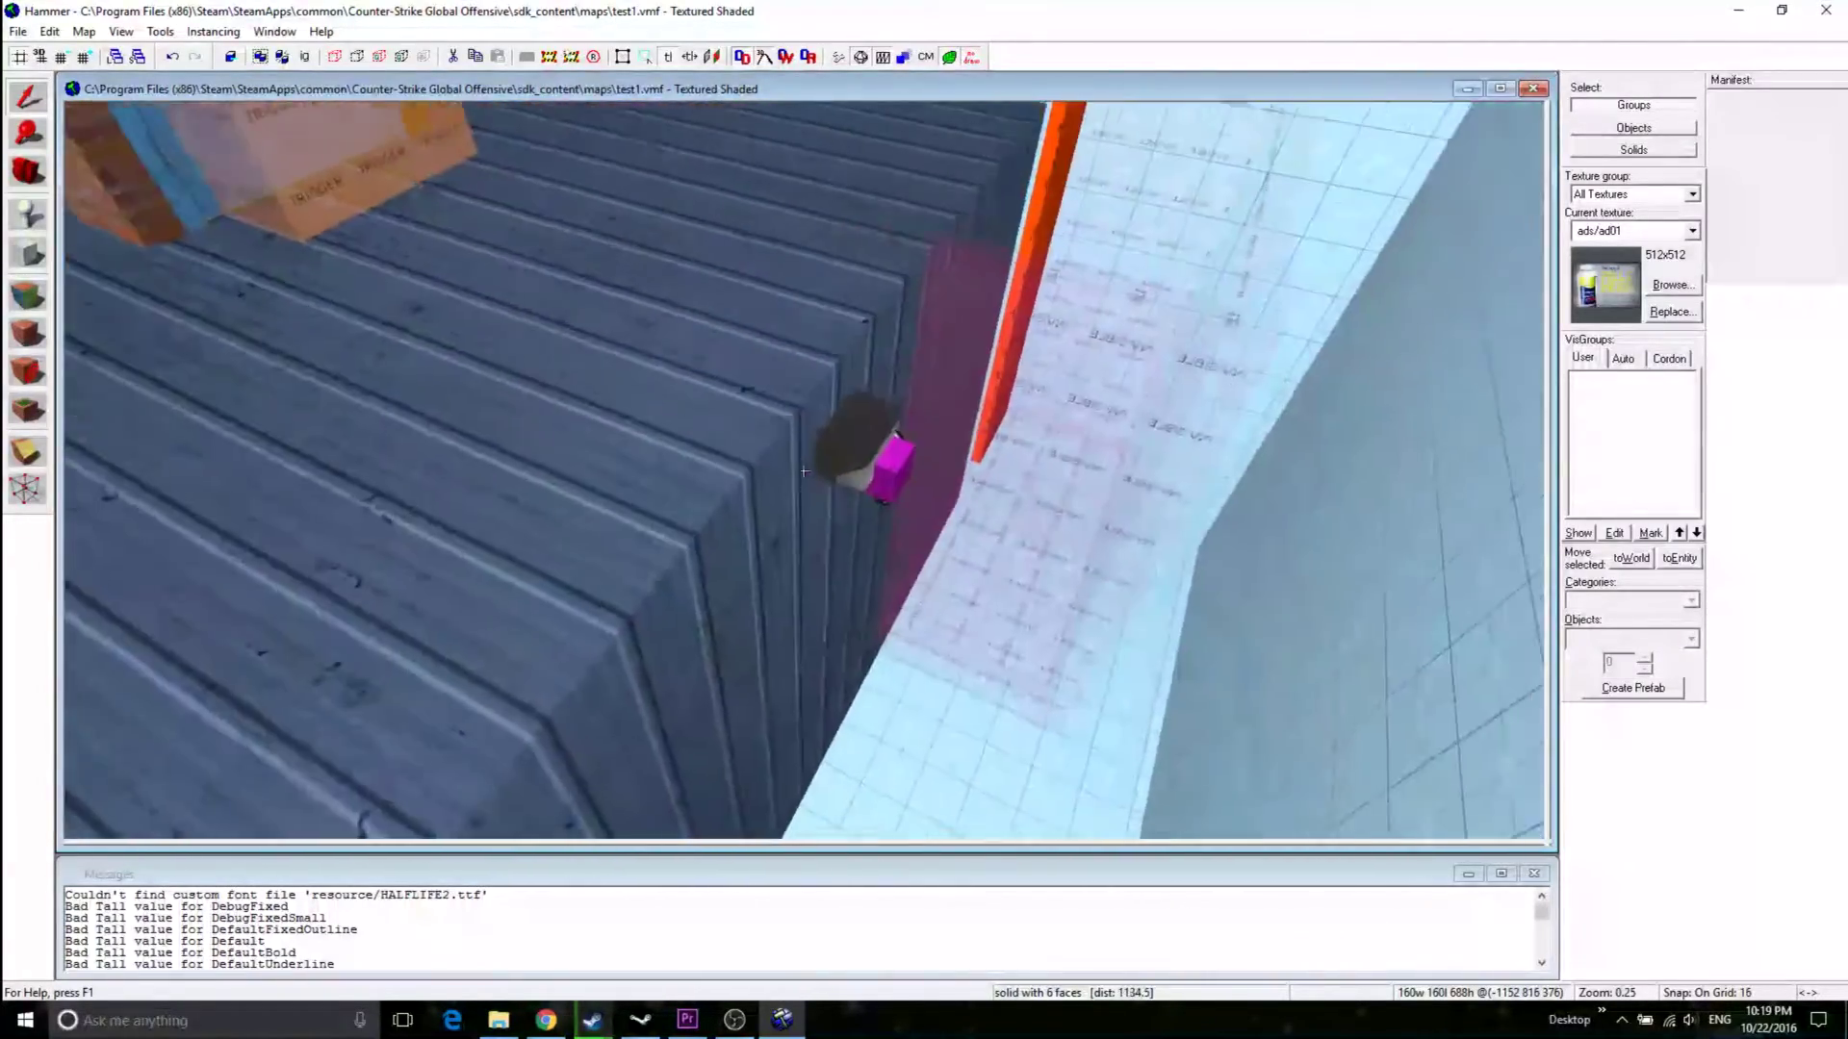
pyautogui.press('a')
pyautogui.press('a')
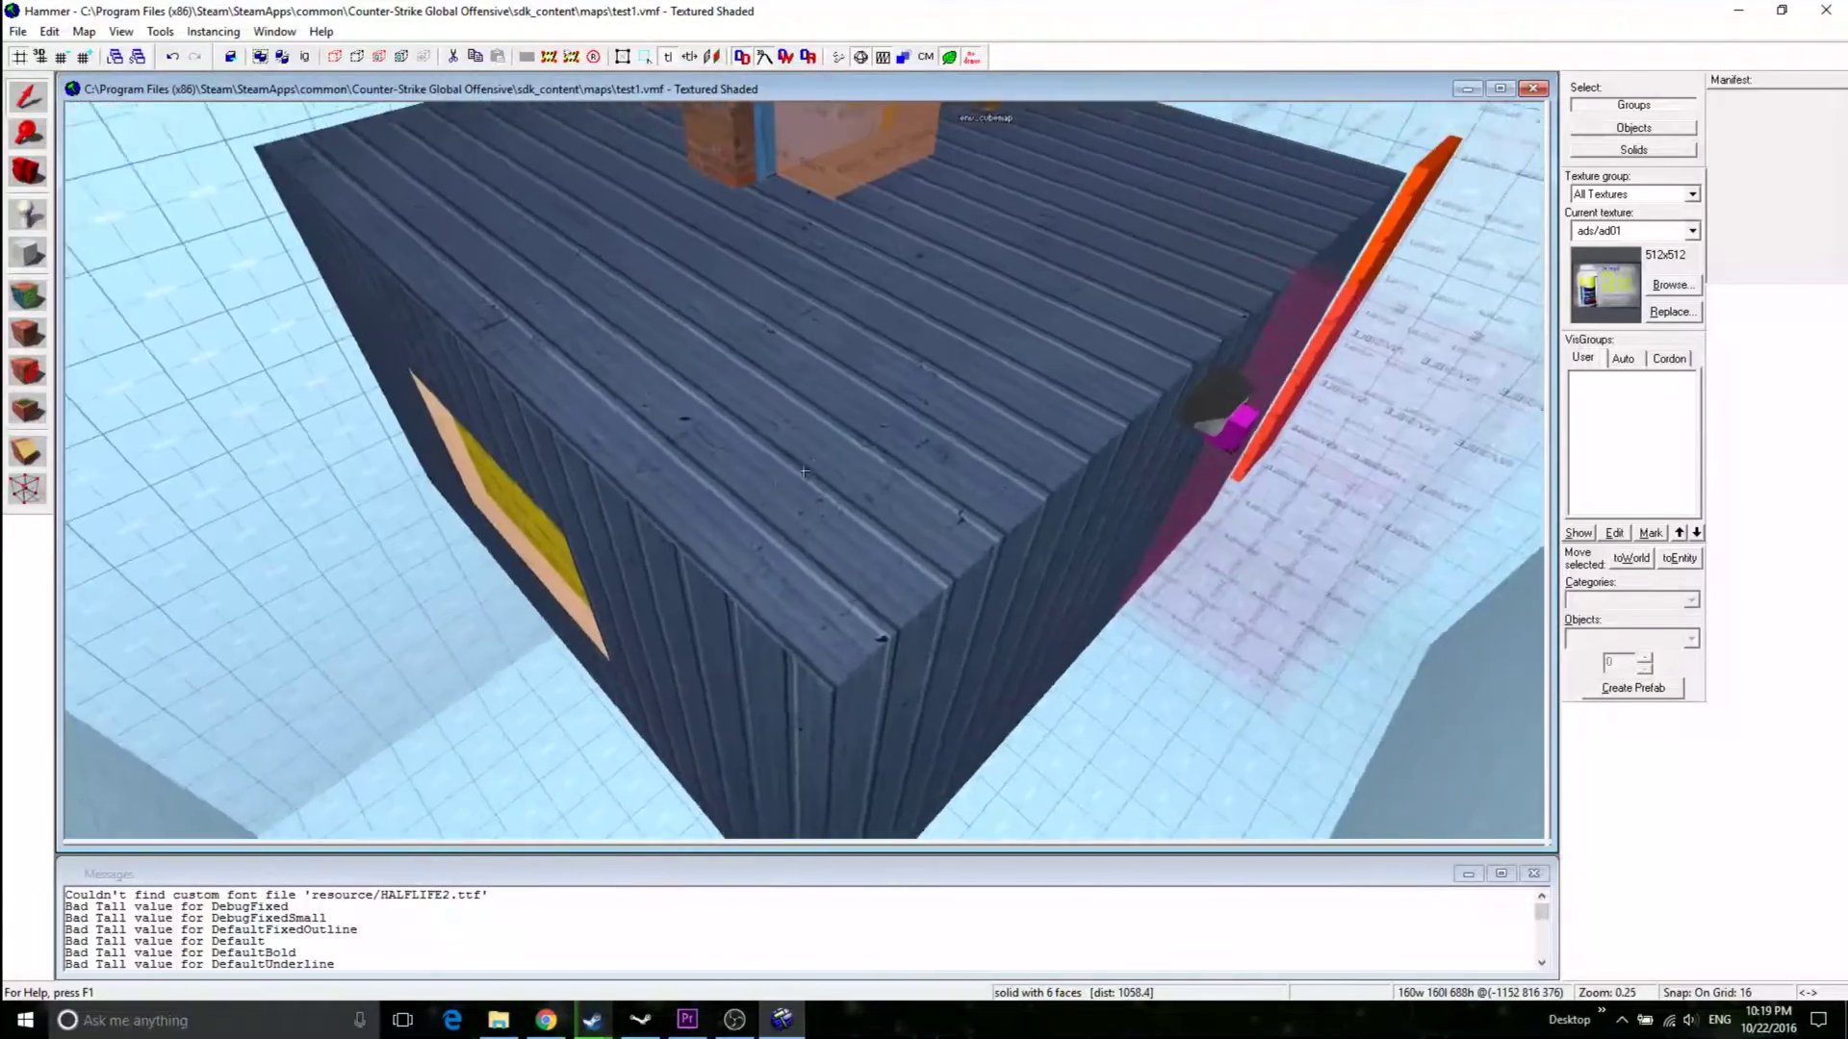
pyautogui.press('w')
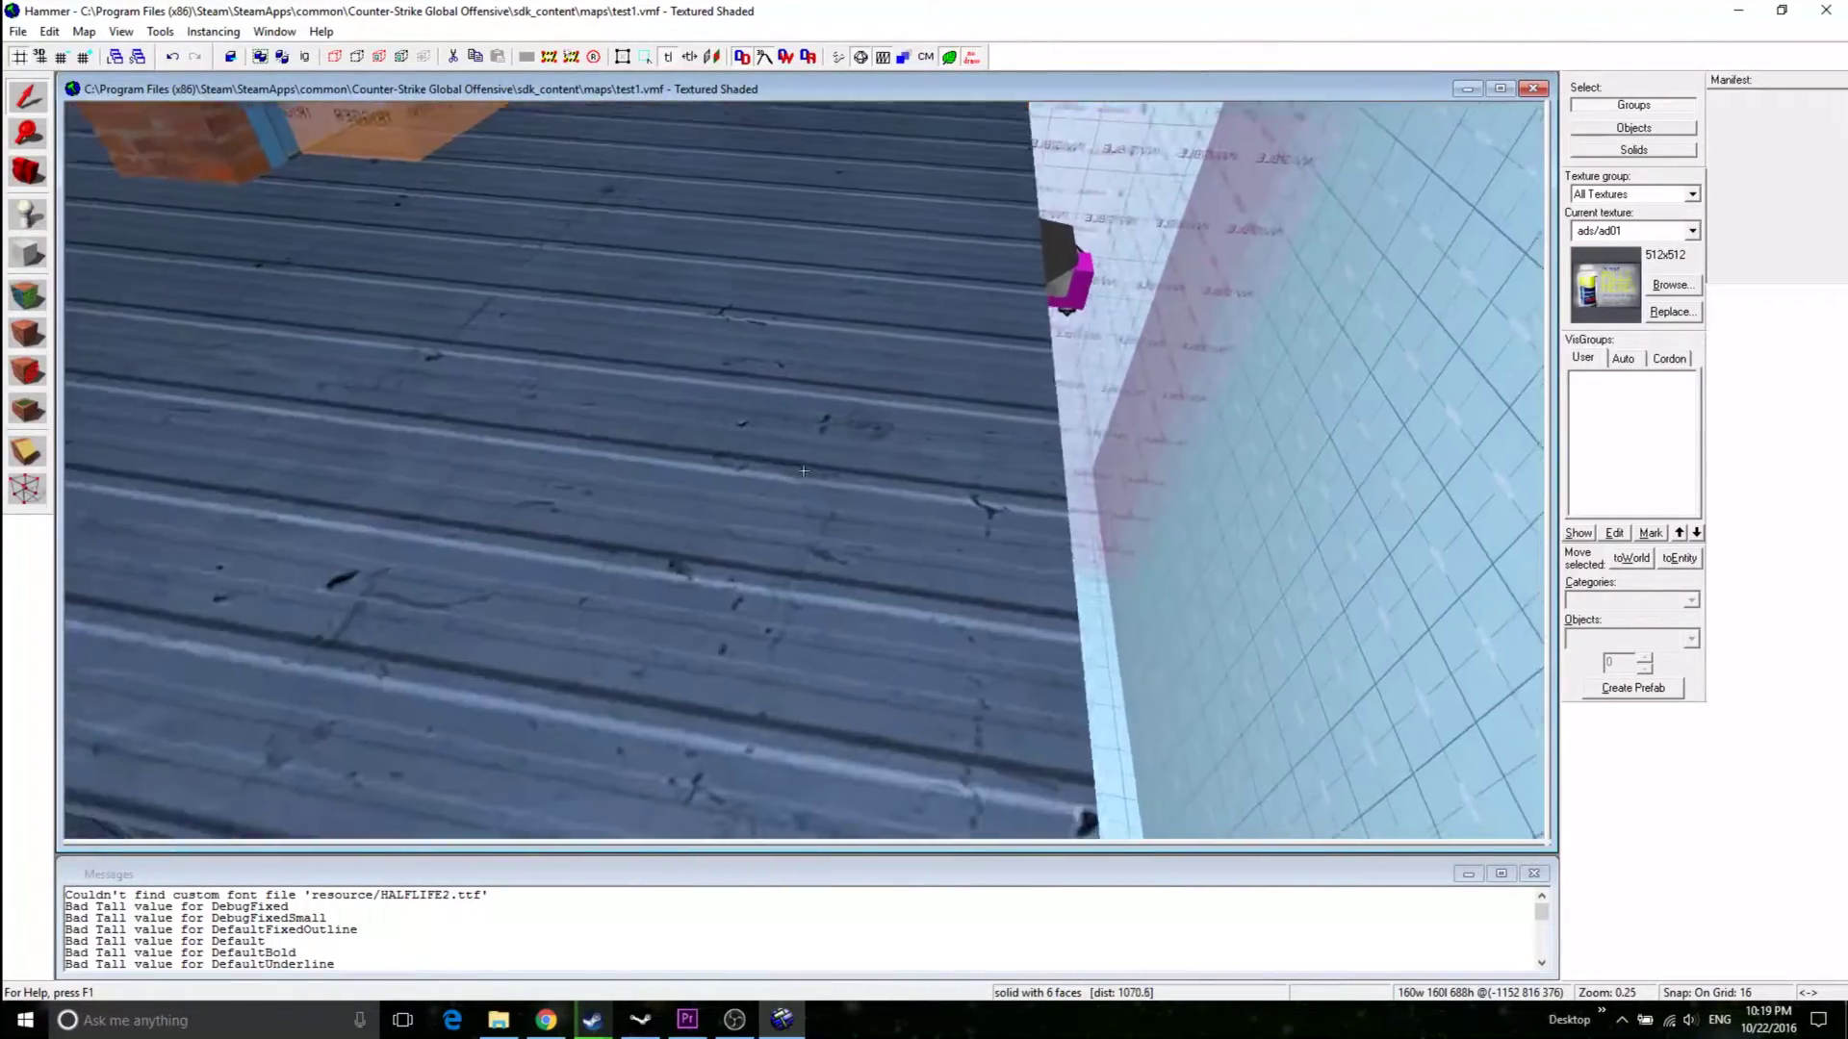
pyautogui.press('s')
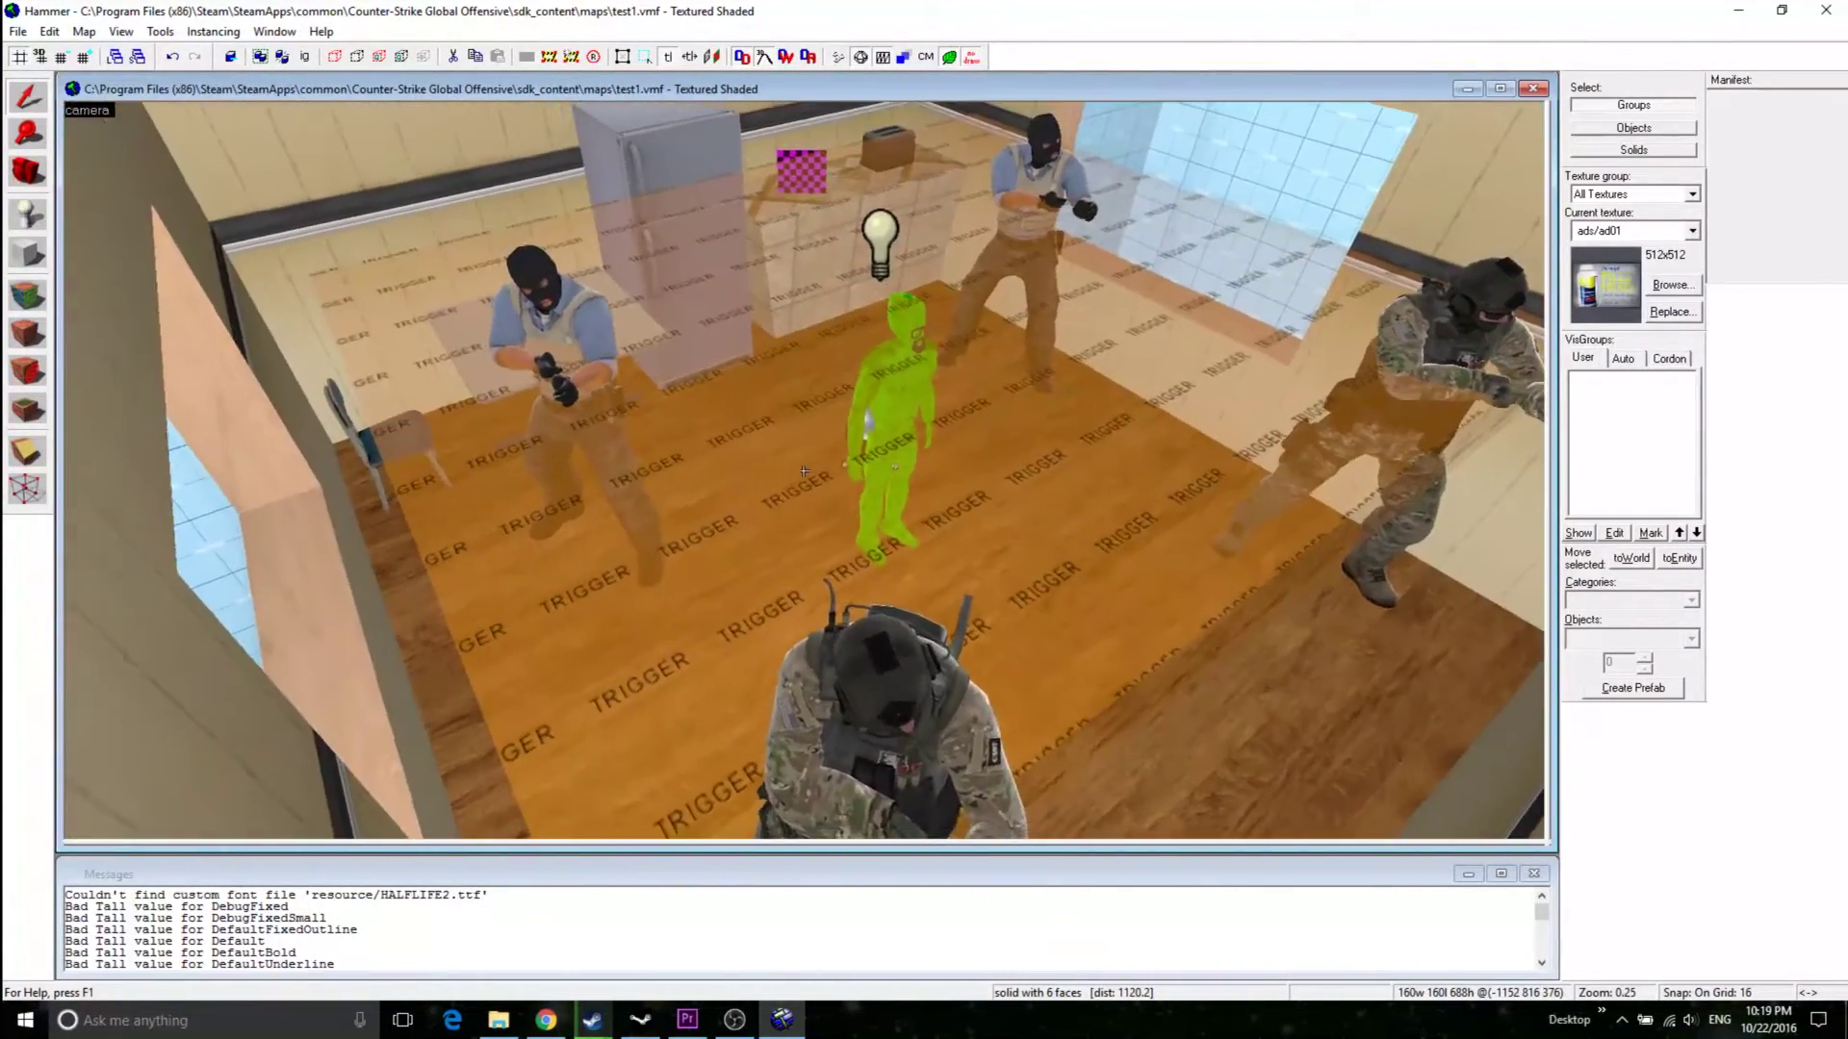
# - Inspect the furnished room with its spawn models, the roof with its door and env_cubemap, and the nodraw outer walls
pyautogui.press('w')
pyautogui.press('s')
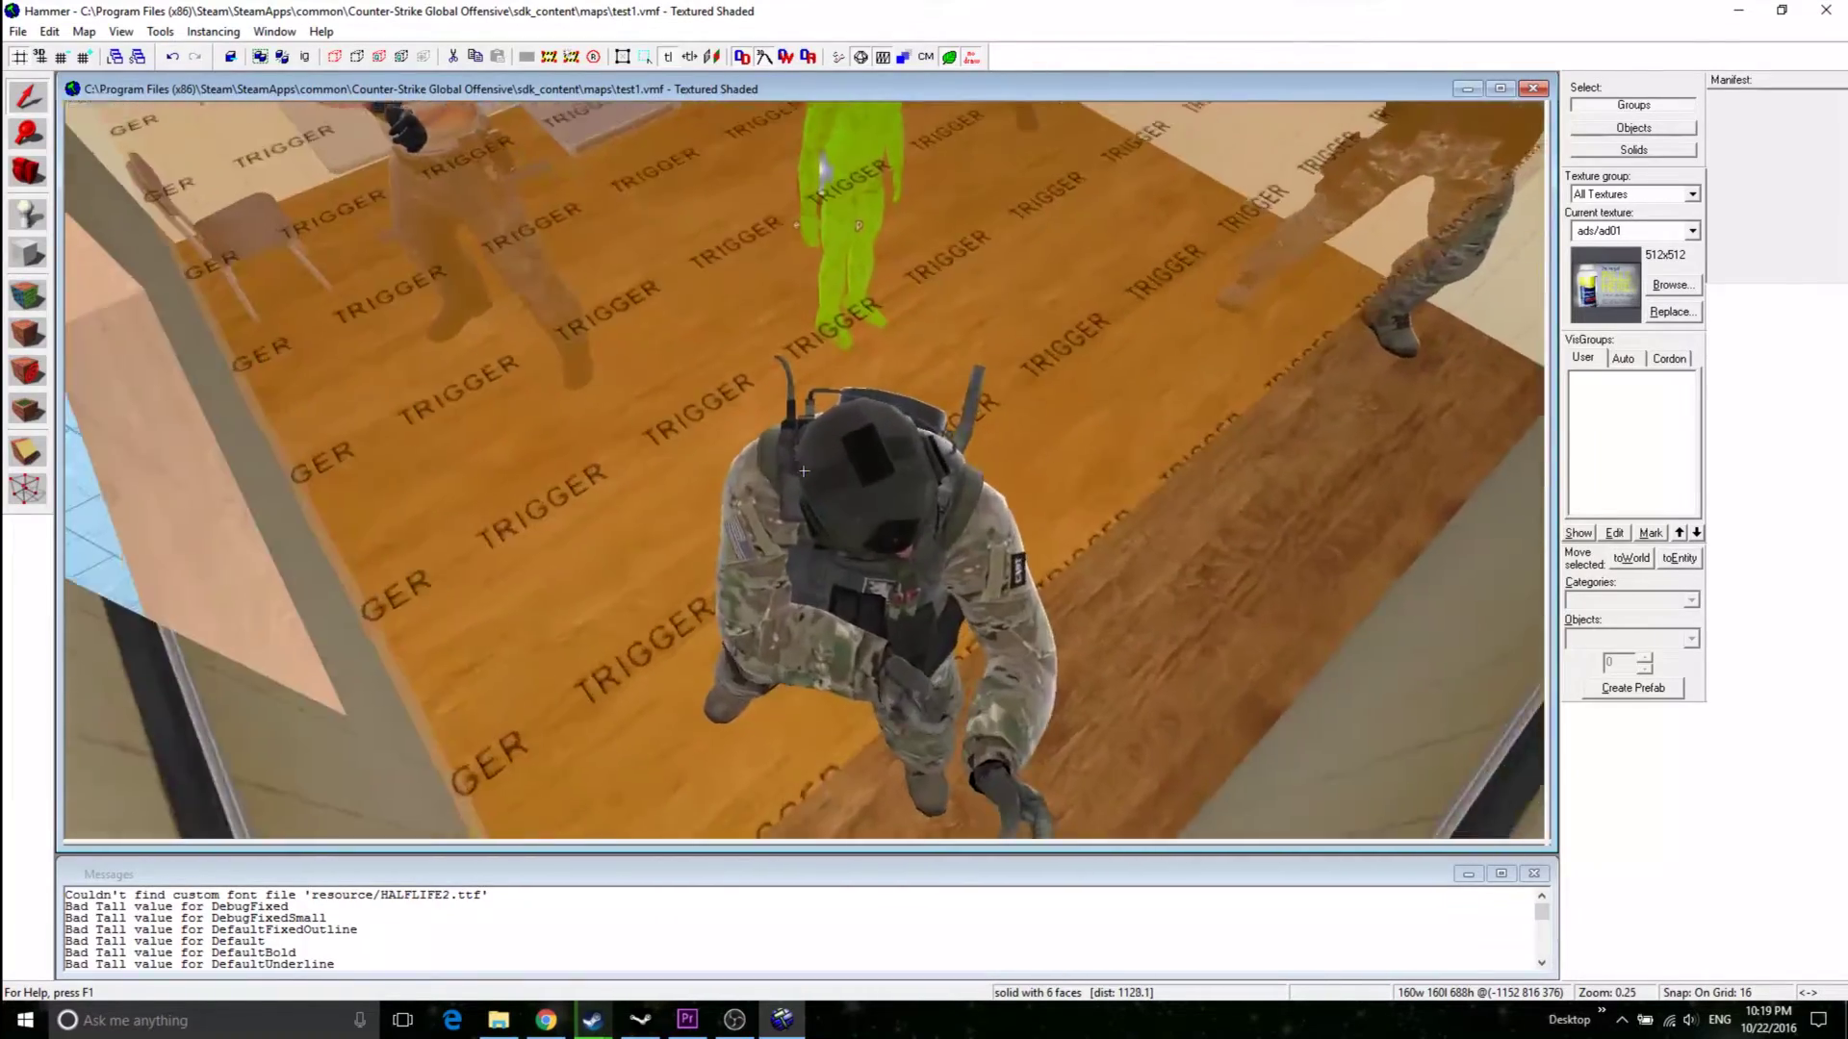
pyautogui.press('w')
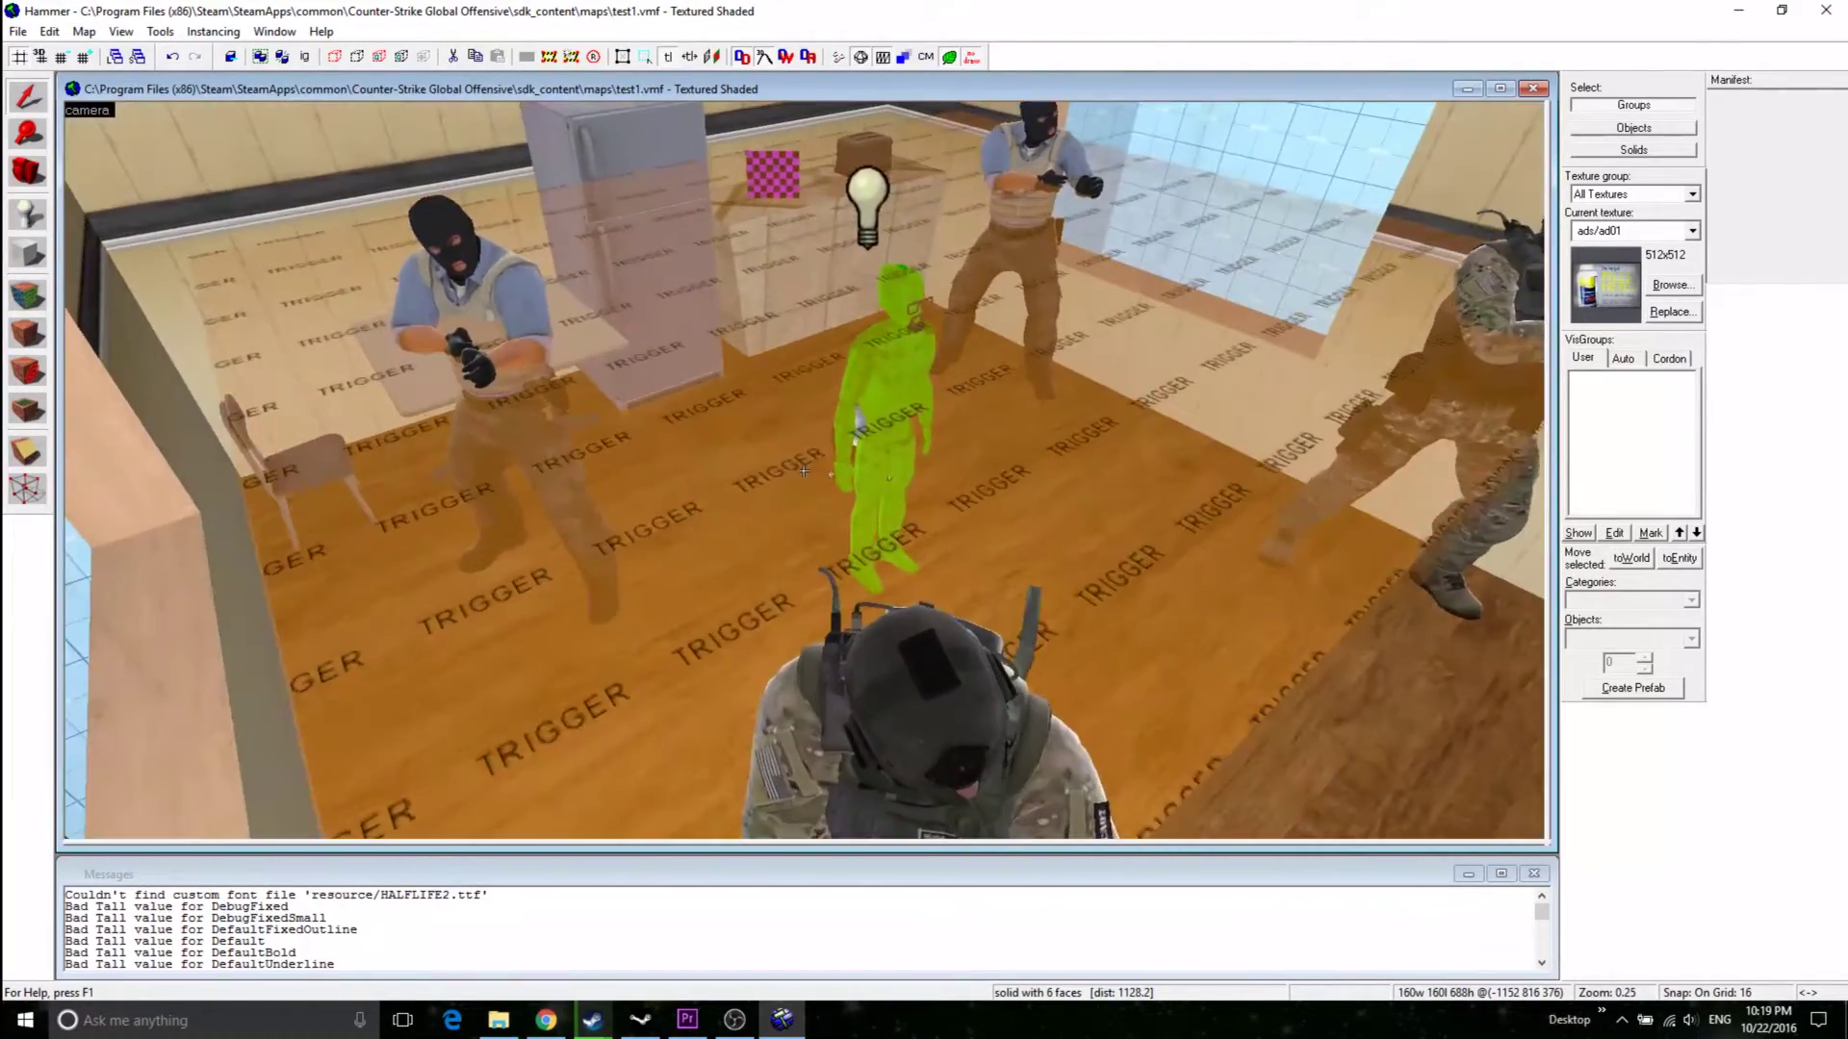
pyautogui.press('s')
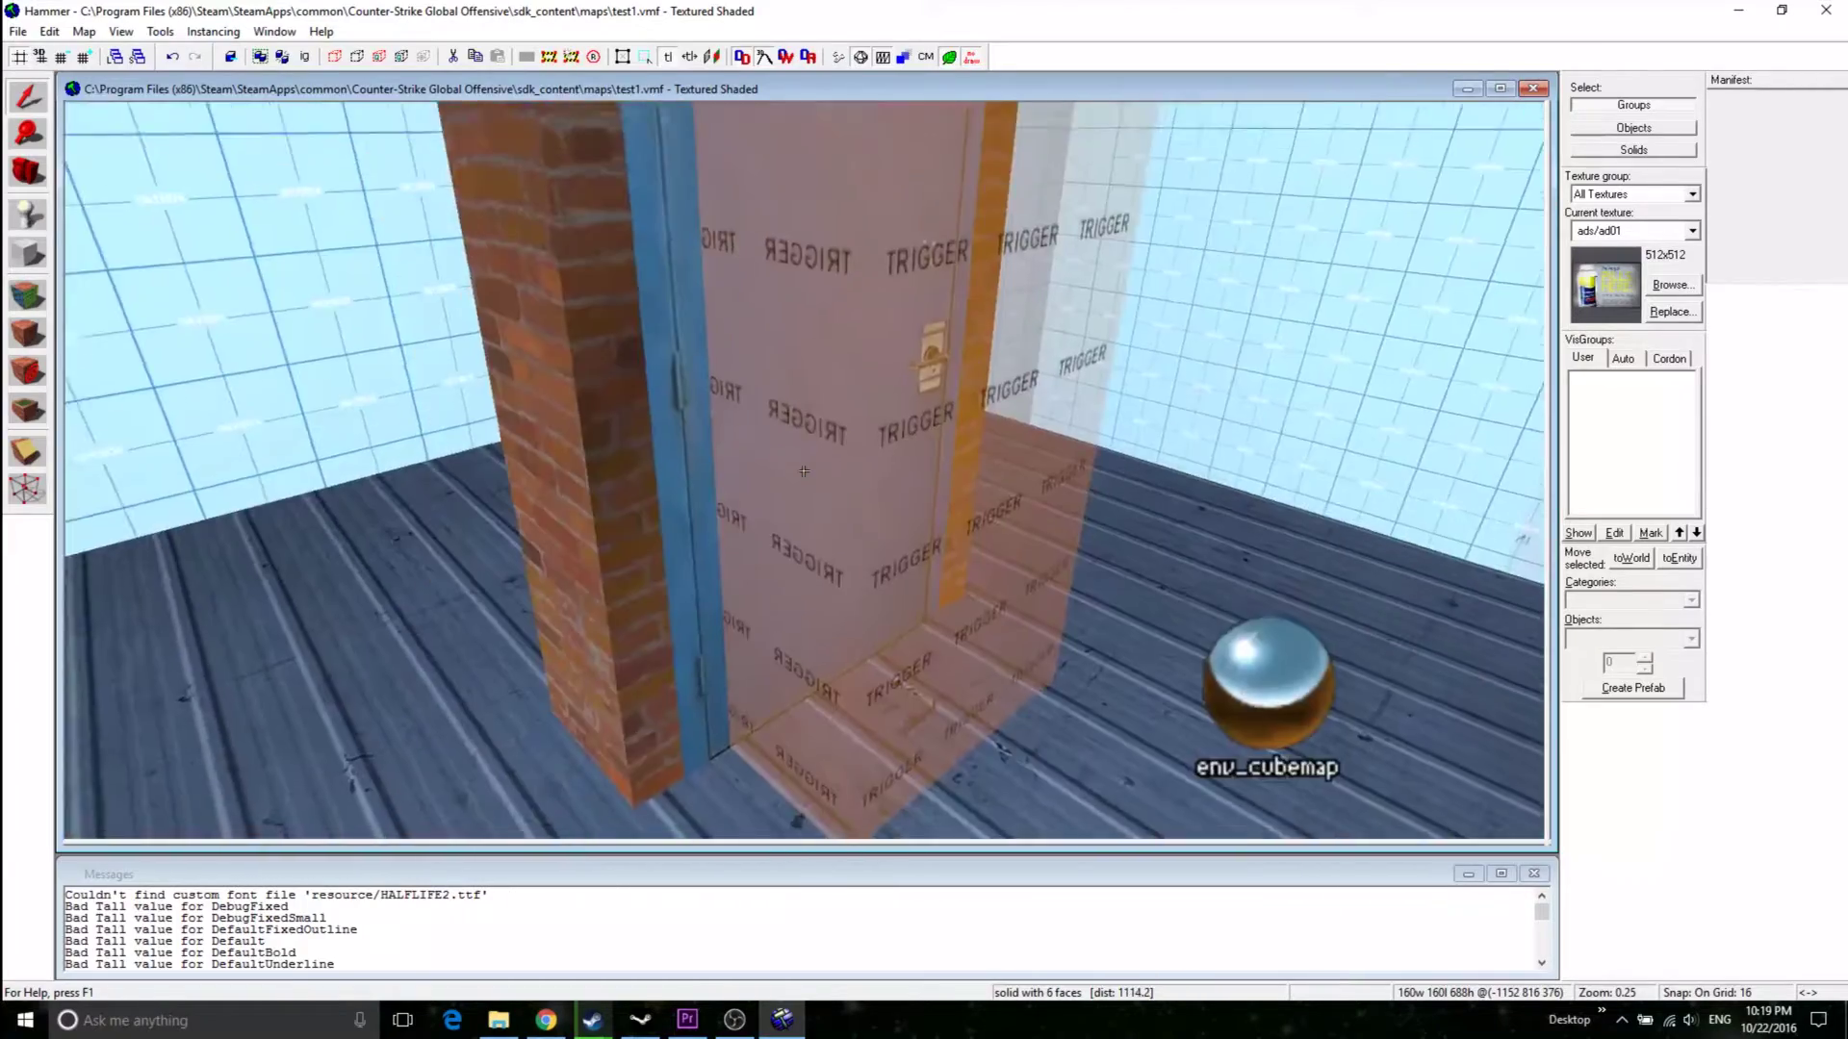
pyautogui.press('w')
pyautogui.press('s')
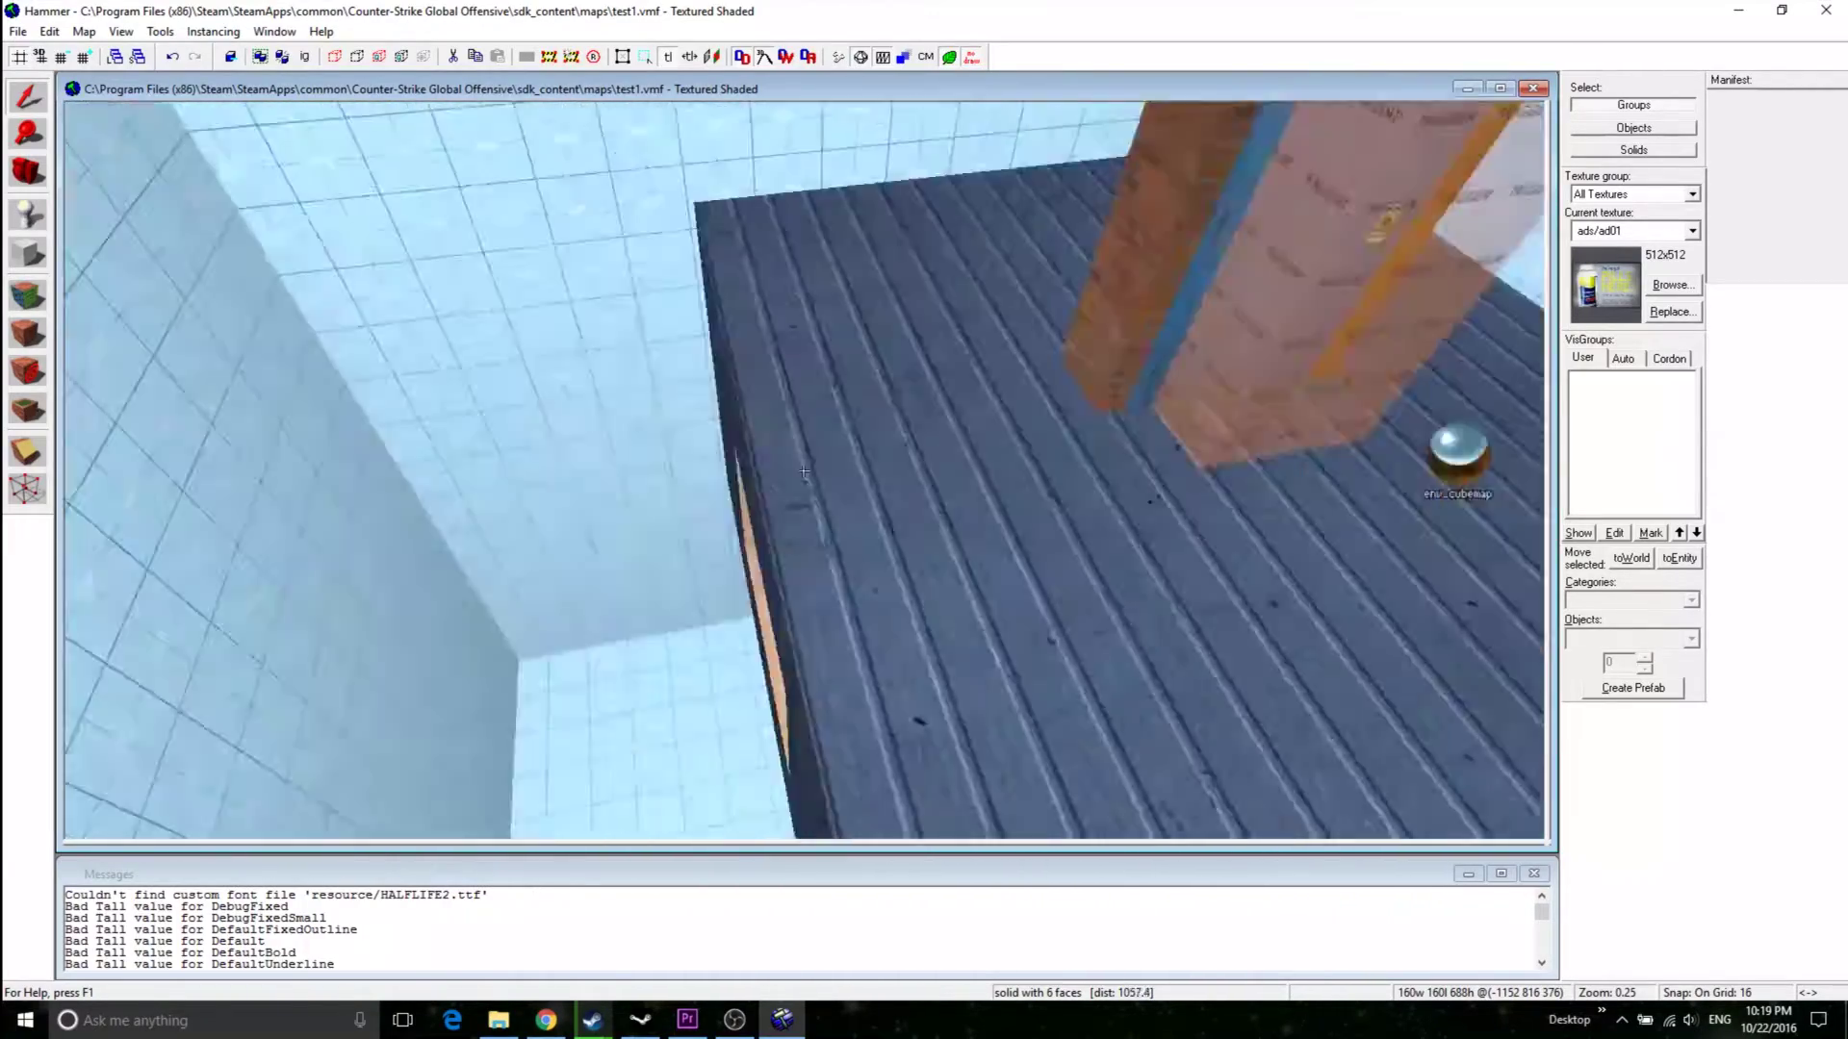
pyautogui.press('w')
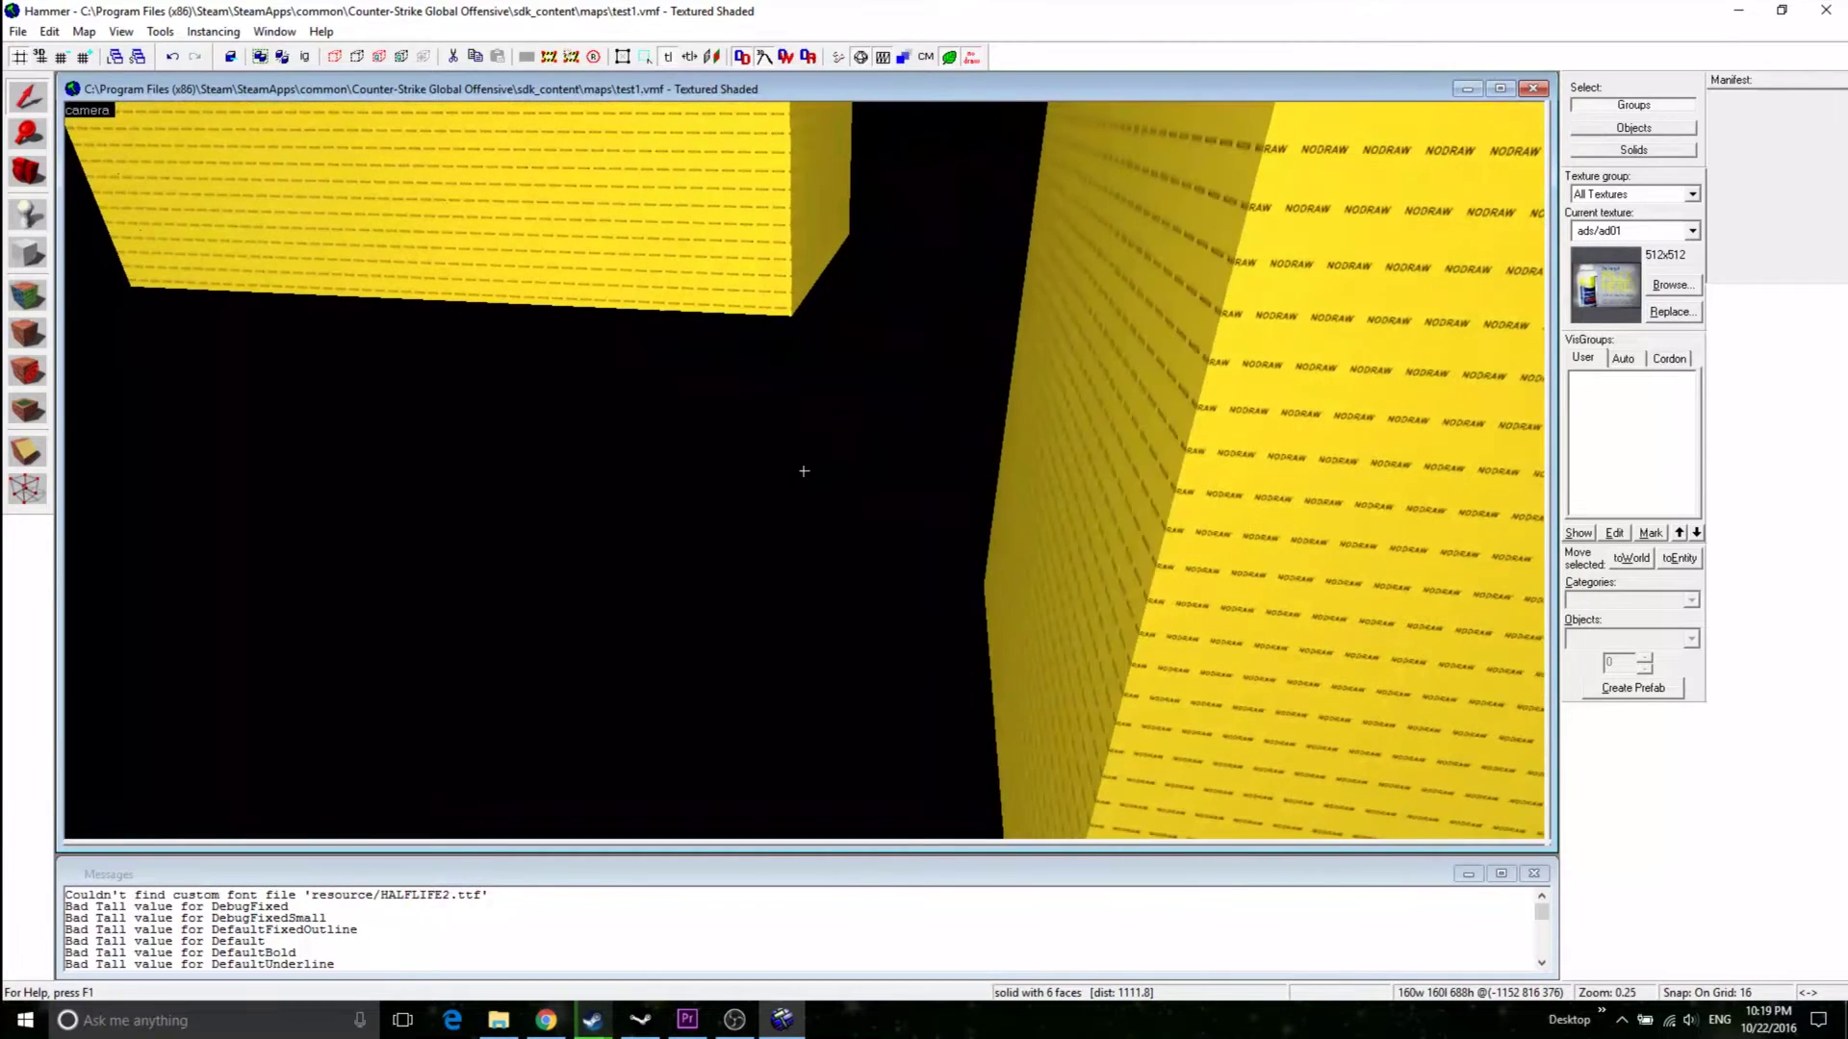
pyautogui.press('a')
pyautogui.press('z')
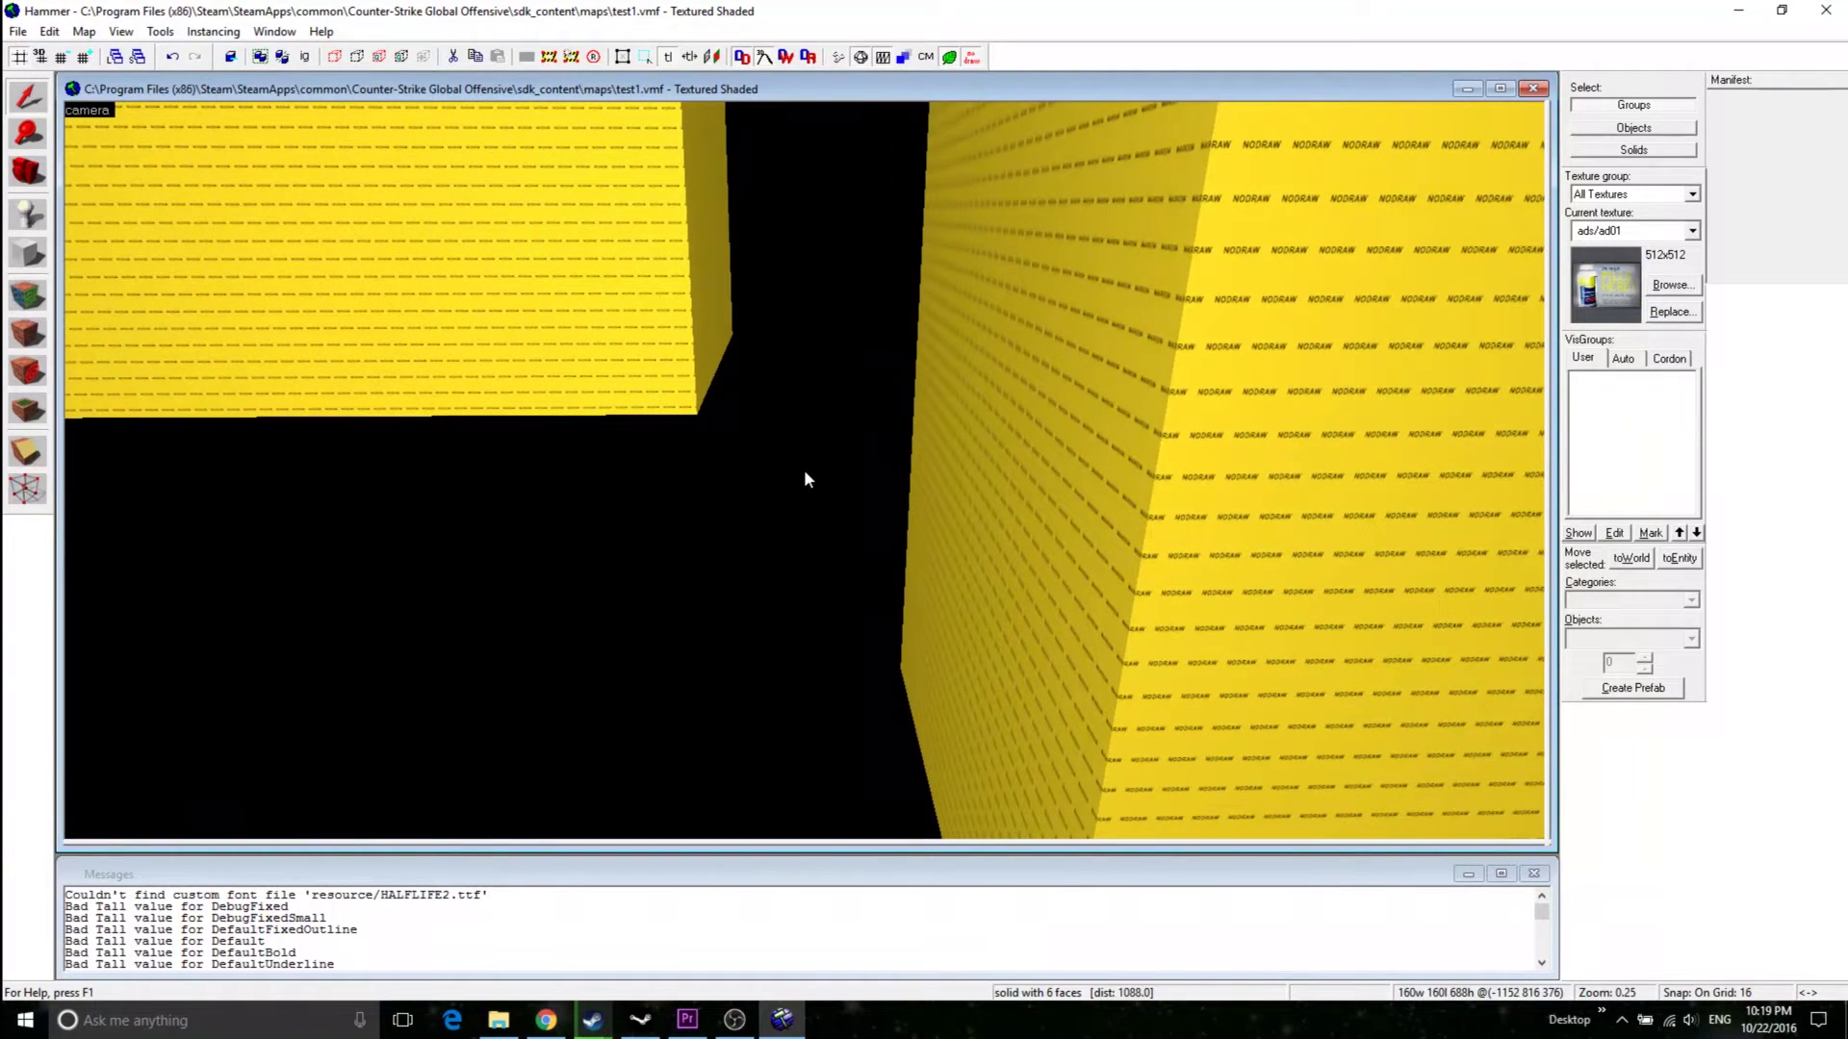
# - Restore the four-viewport layout and go through the block, face edit, entity, camera and selection tools
pyautogui.hotkey('shift', 'z')
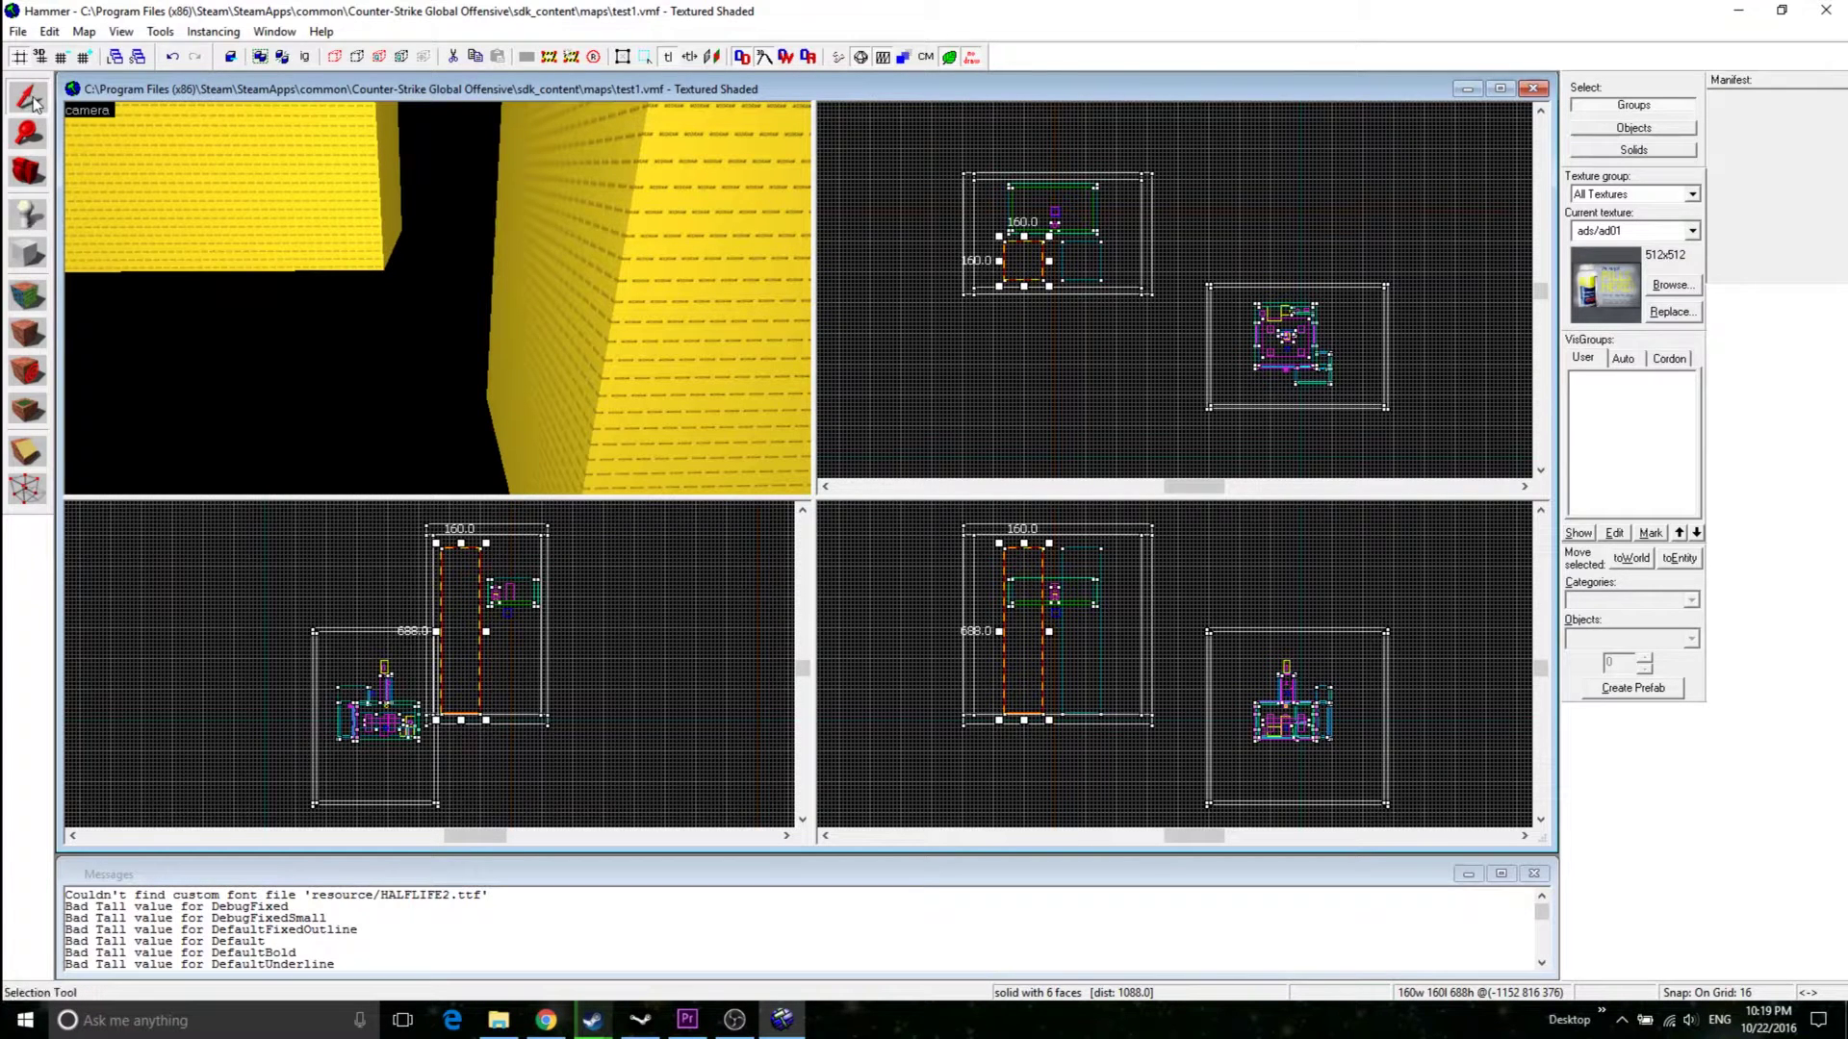
pyautogui.click(25, 254)
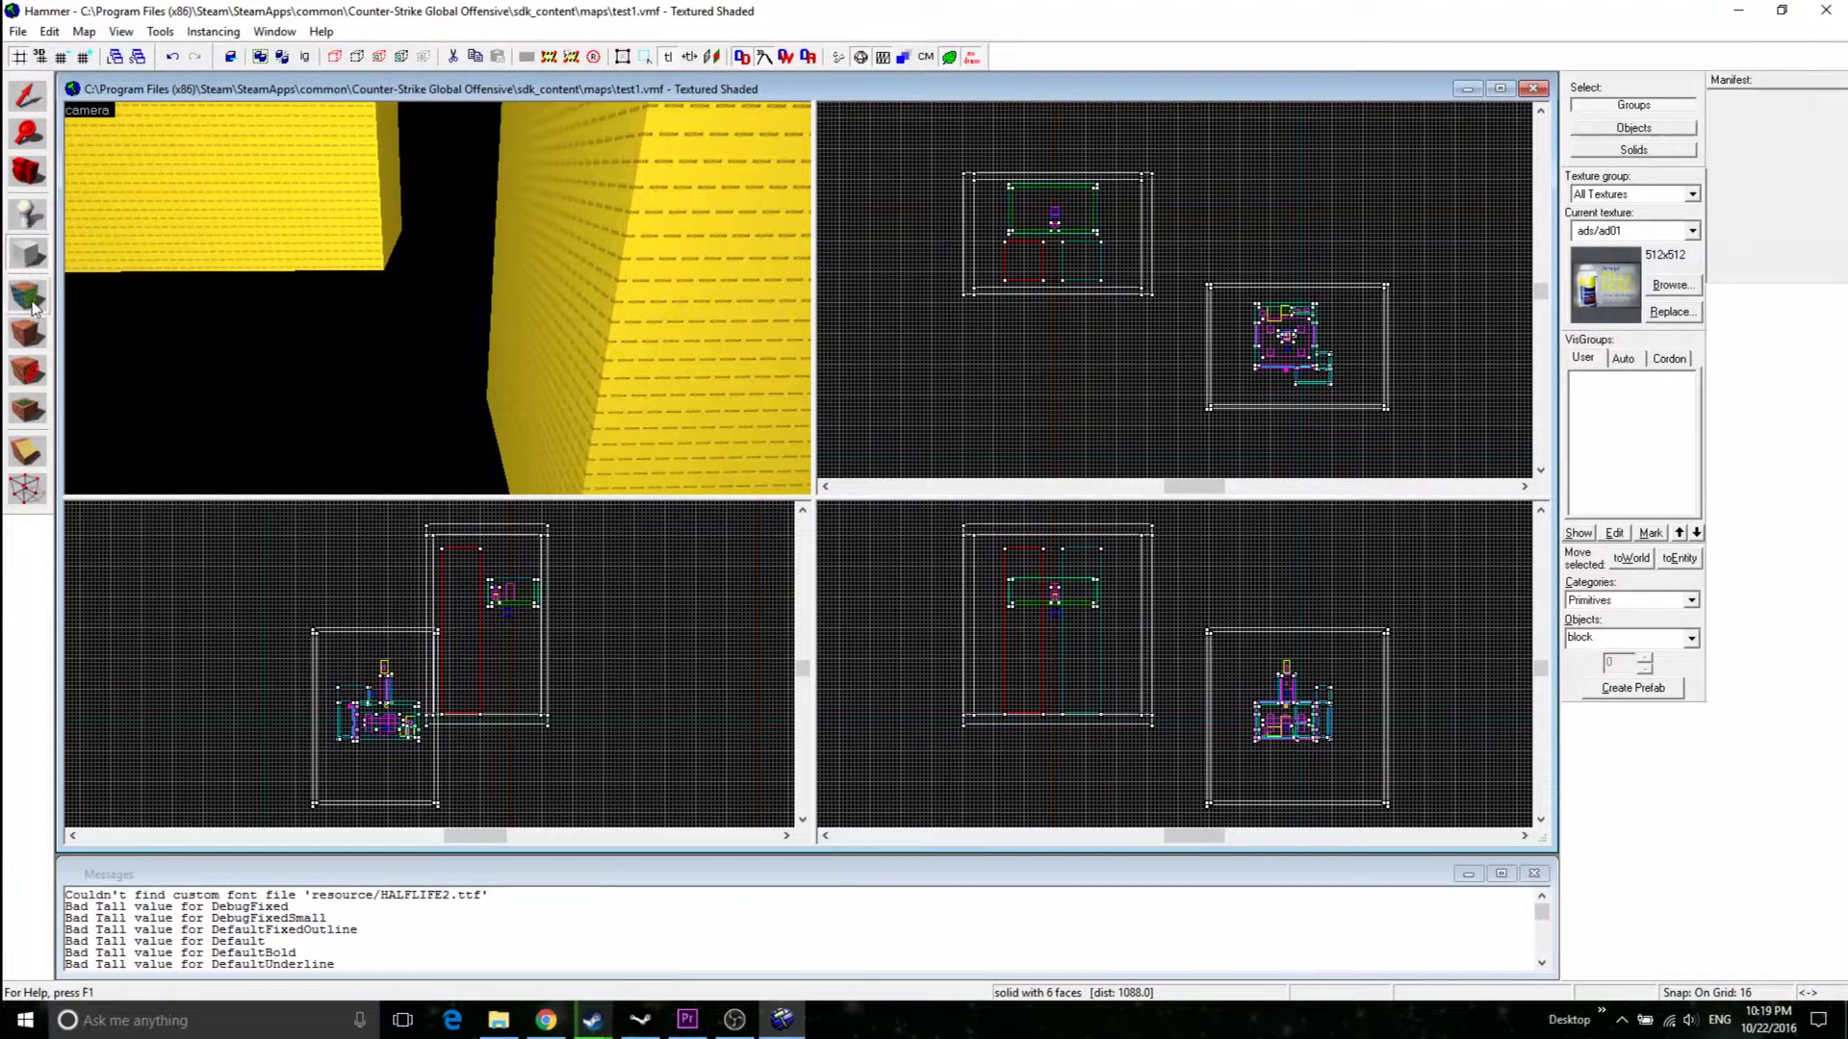
pyautogui.click(28, 297)
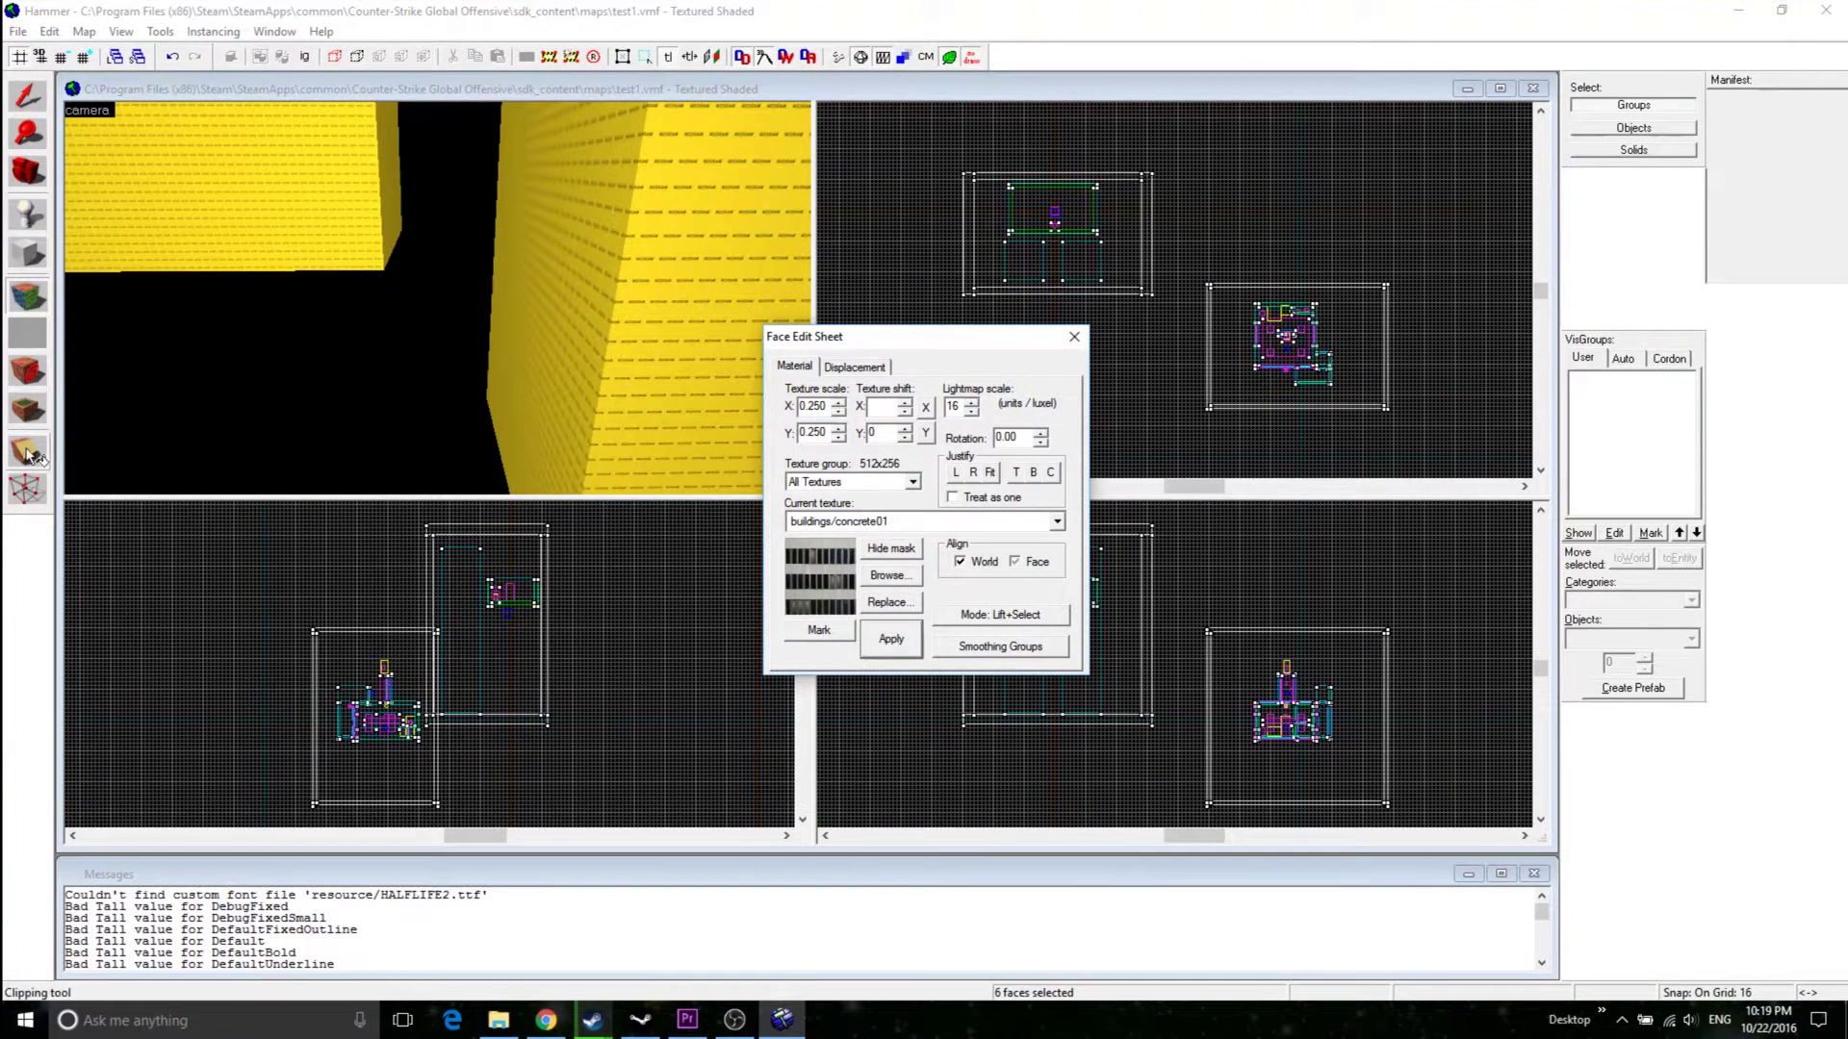
pyautogui.click(32, 395)
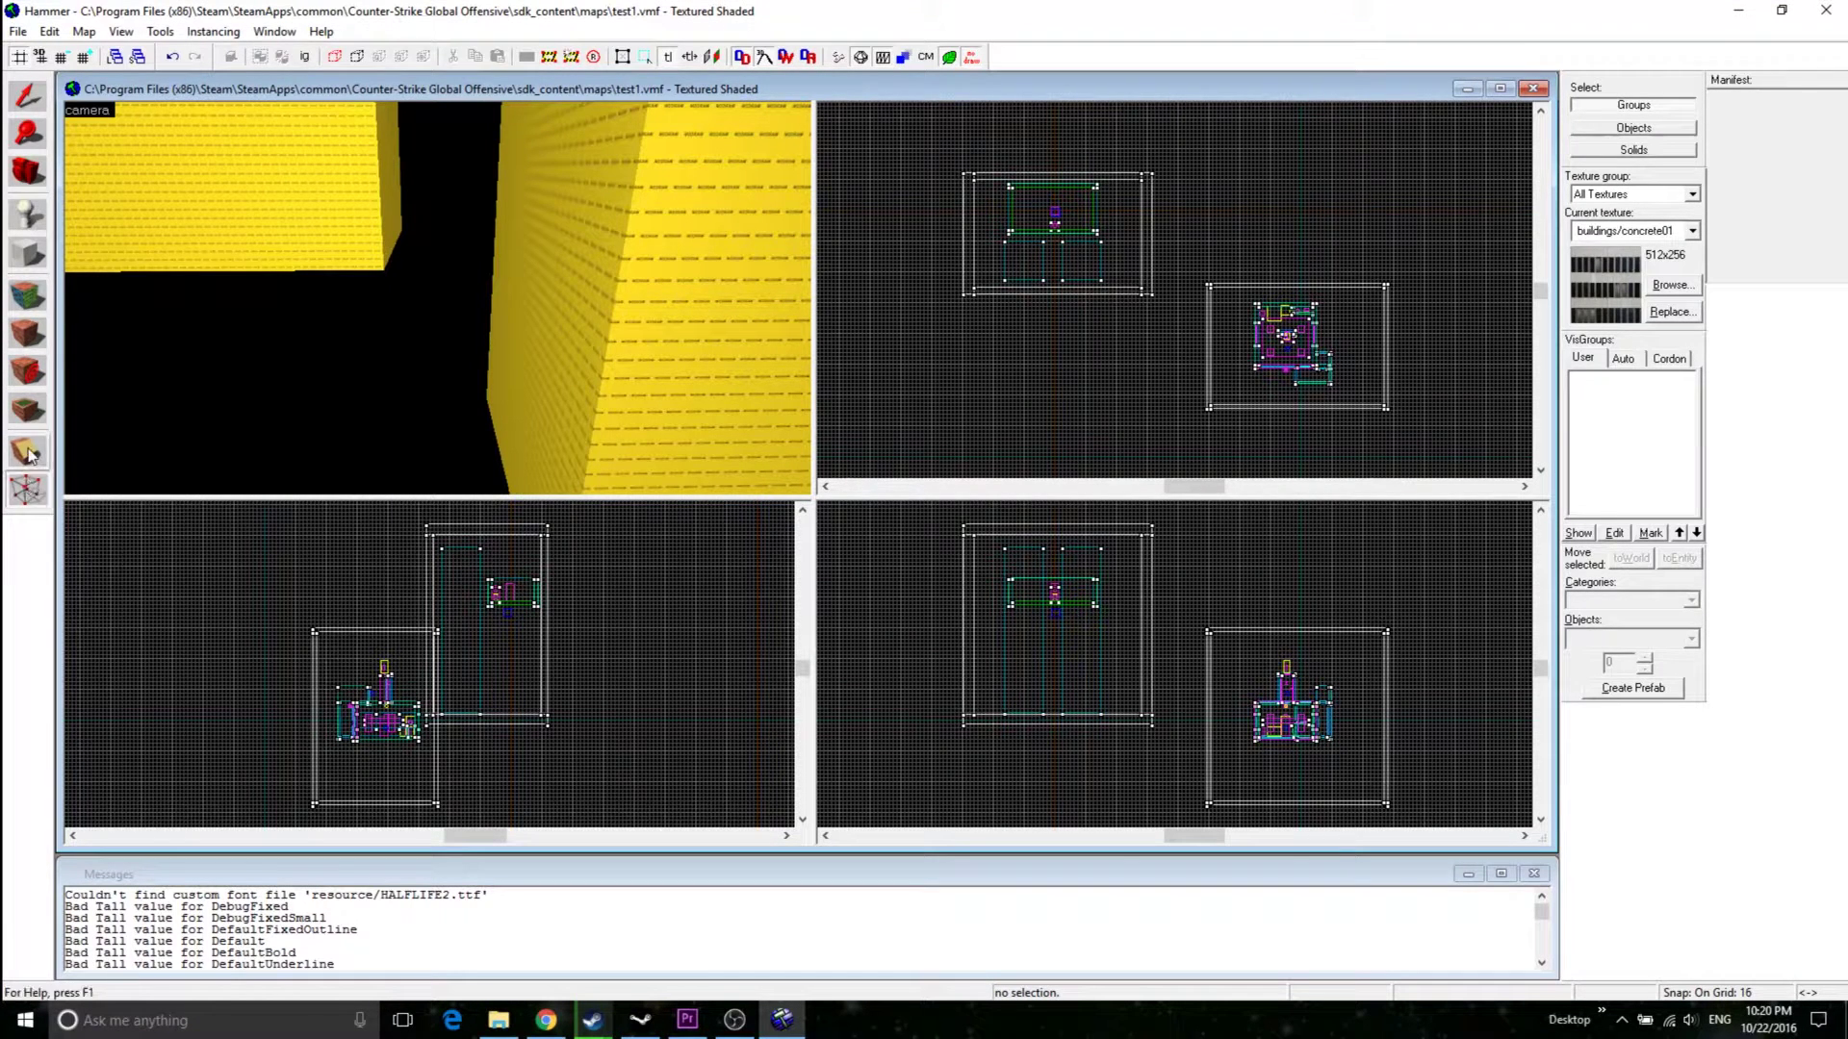
pyautogui.click(30, 256)
pyautogui.click(30, 220)
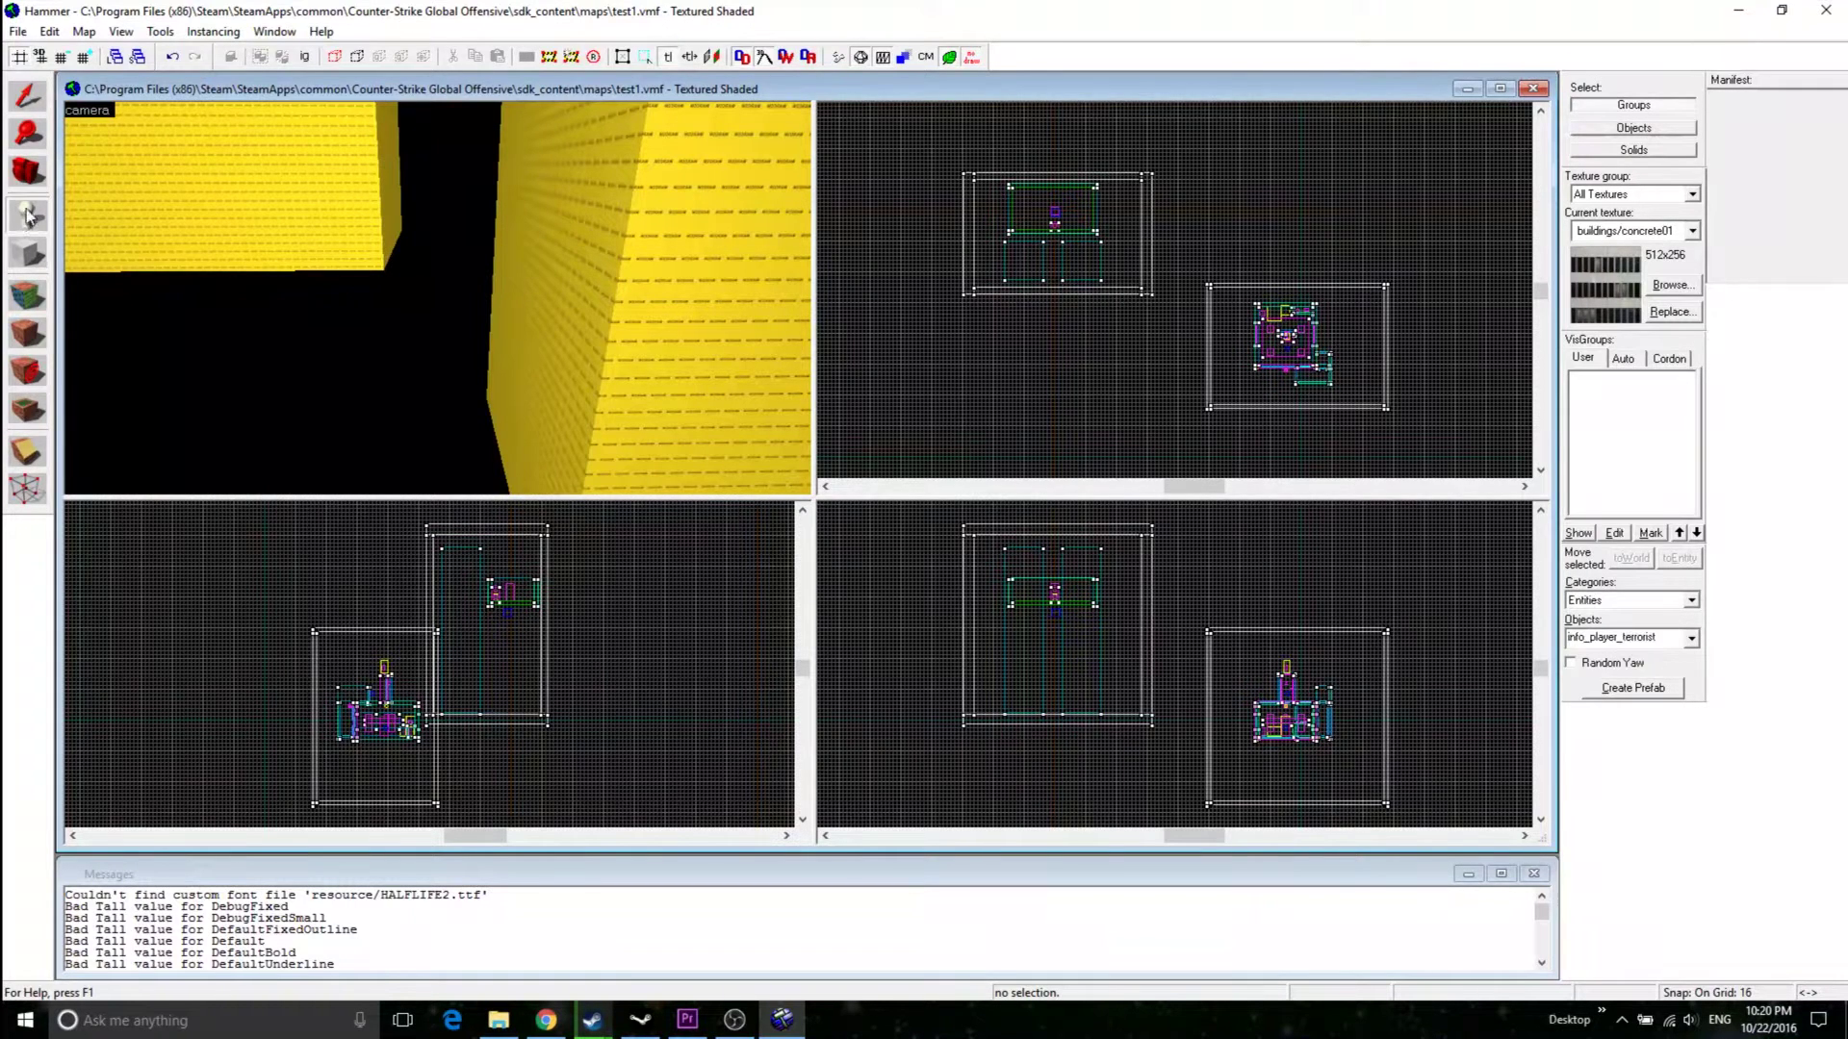
pyautogui.click(30, 169)
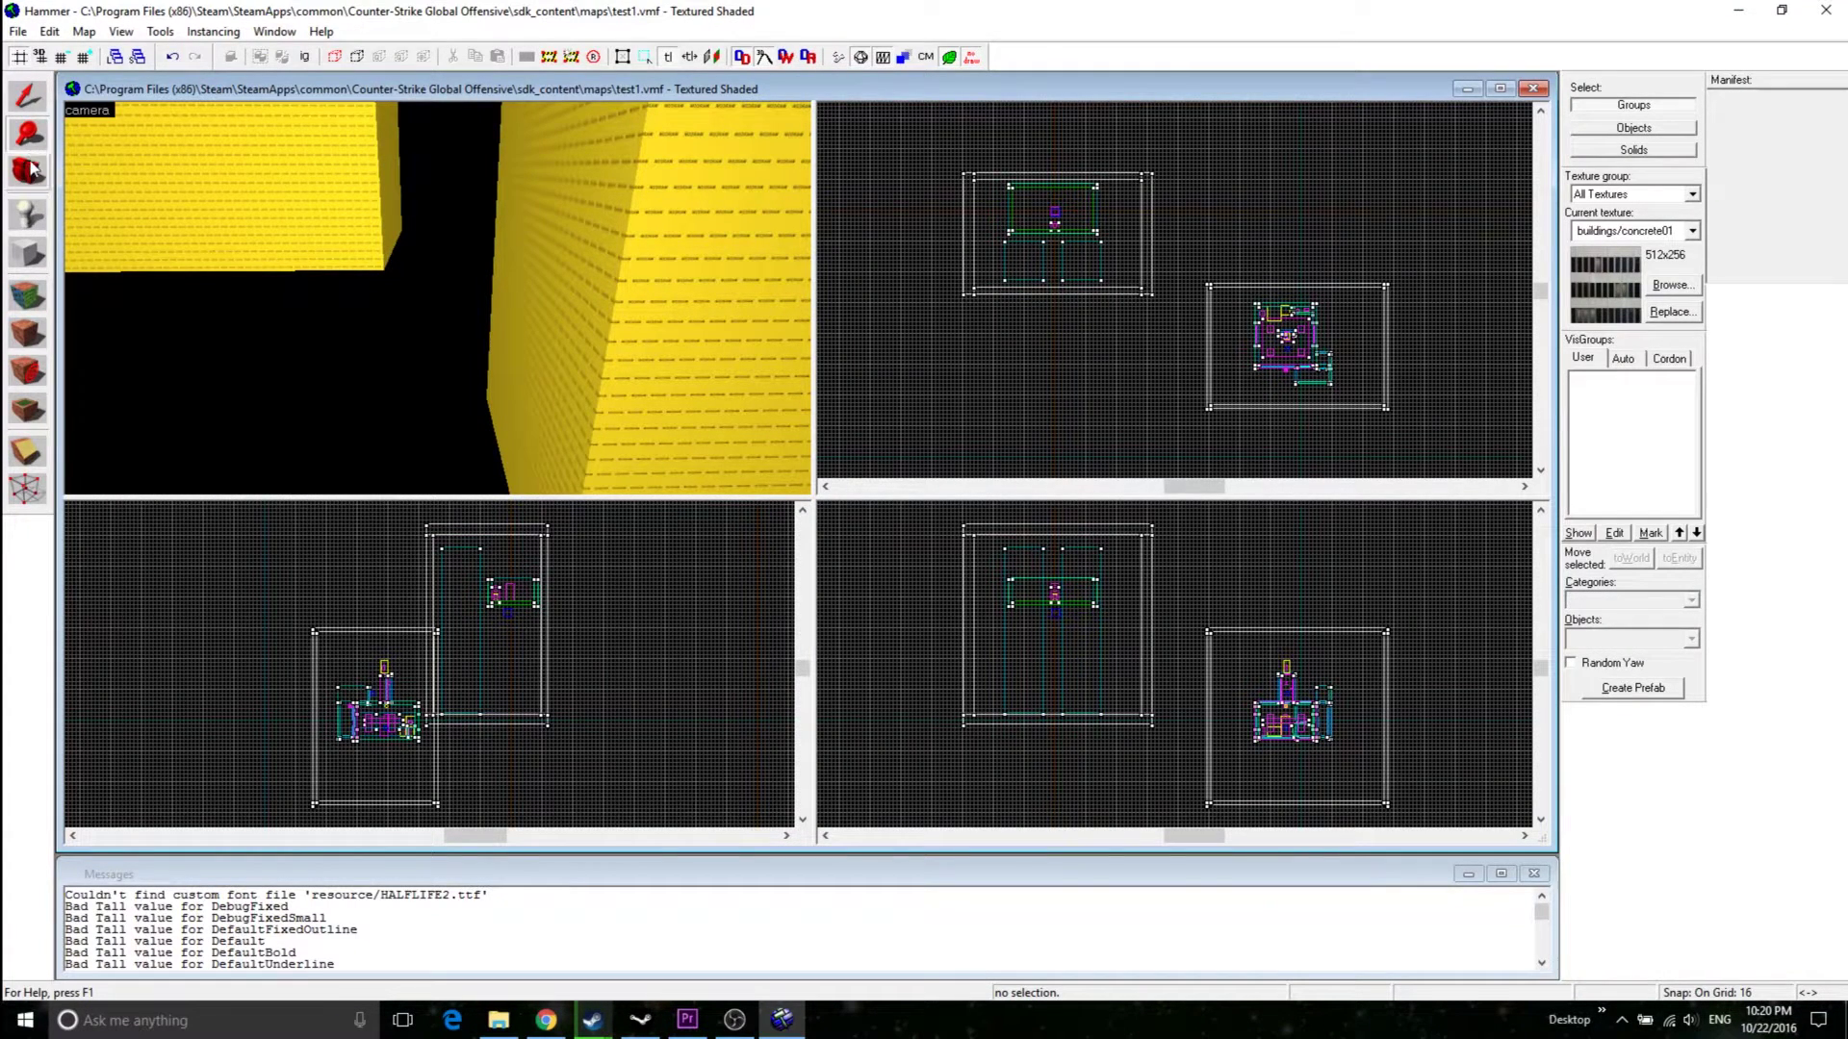
pyautogui.click(32, 101)
# - Examine the furnished room and its entities in the top, front and right views and in the 3D view
pyautogui.press('z')
pyautogui.press('a')
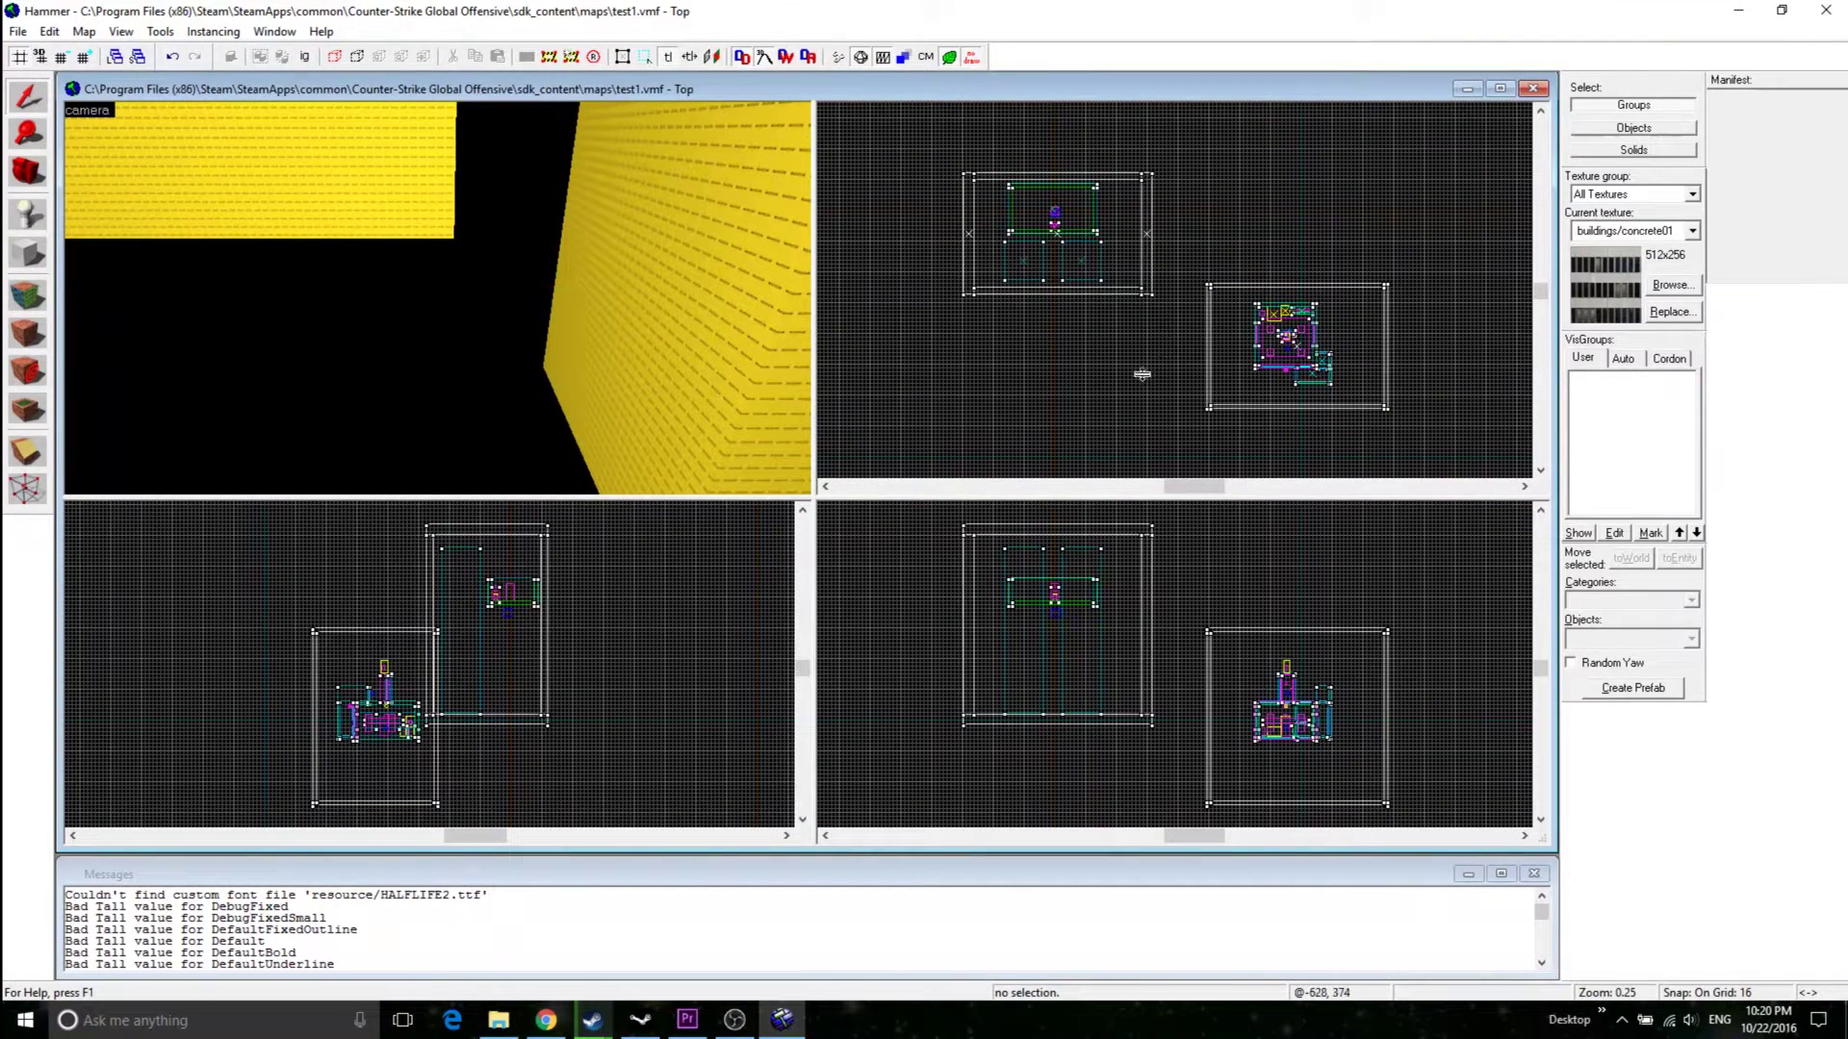
pyautogui.scroll(5, 419, 688)
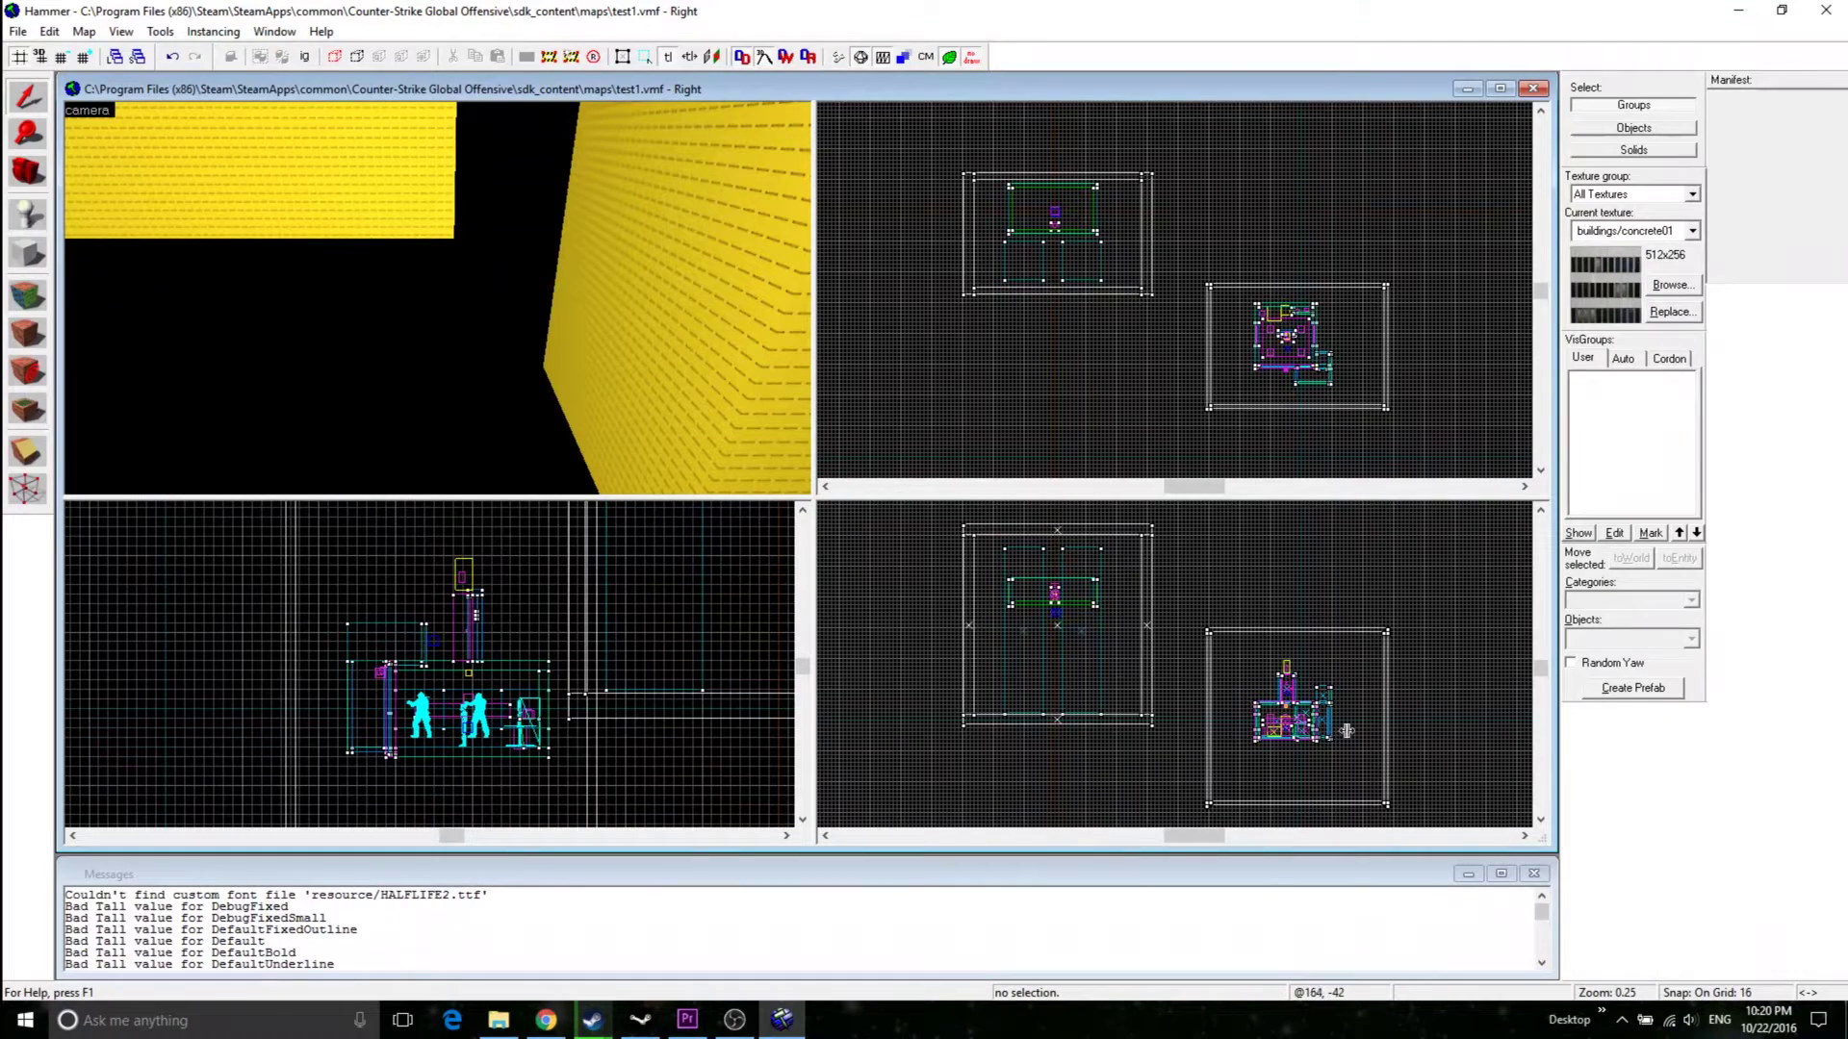
pyautogui.scroll(7, 1346, 731)
pyautogui.scroll(1, 1234, 691)
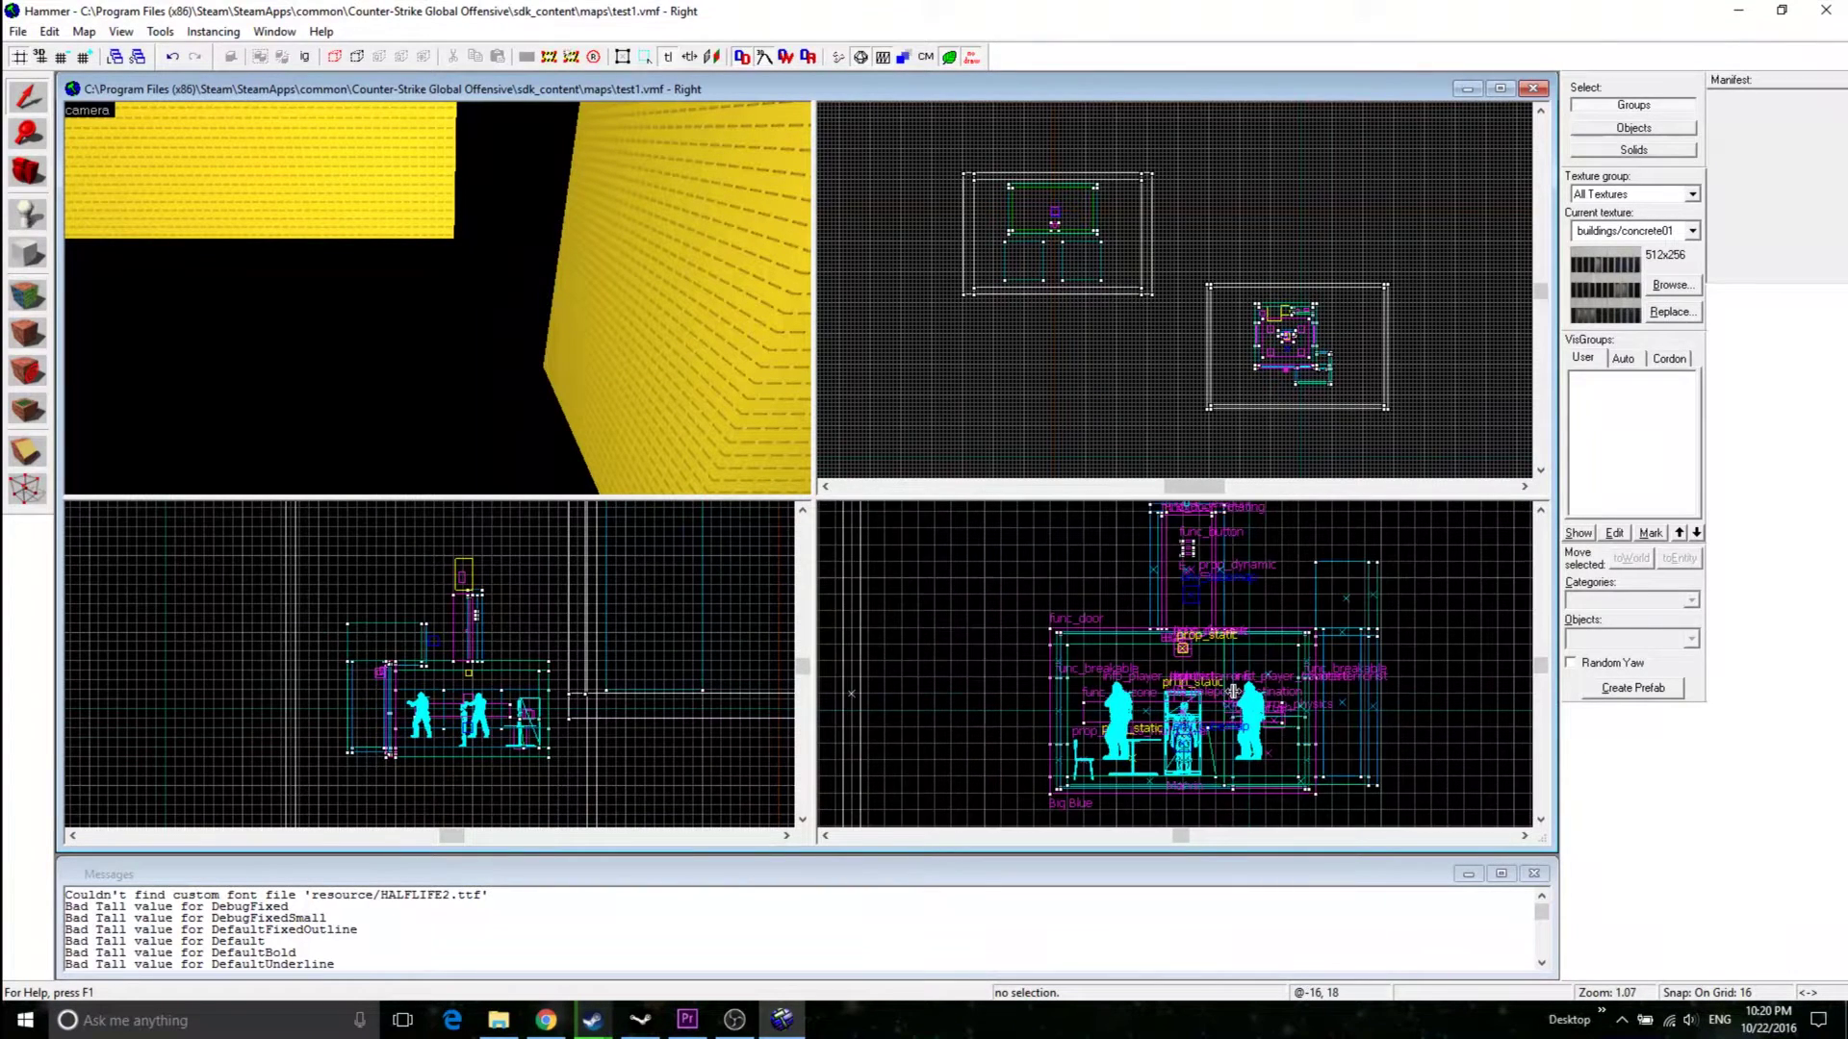
pyautogui.scroll(4, 574, 710)
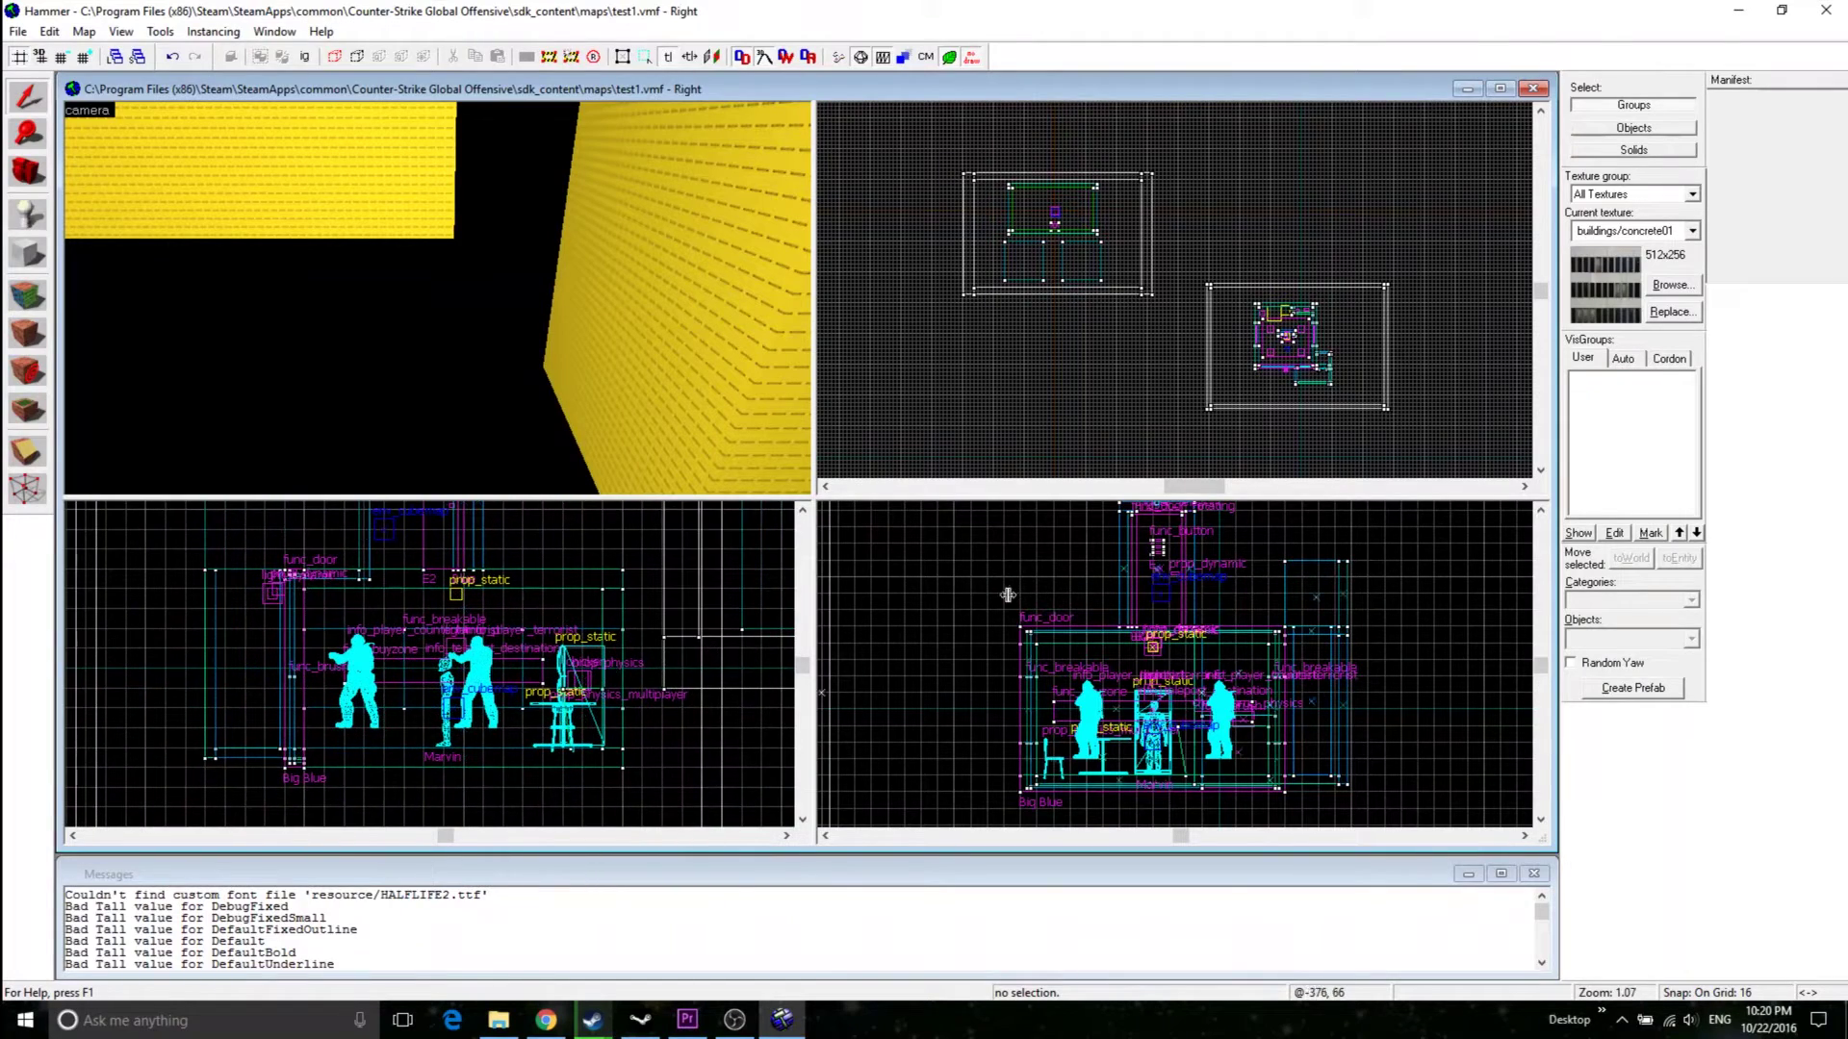
pyautogui.scroll(4, 1365, 366)
pyautogui.moveTo(1432, 357); pyautogui.dragTo(1311, 341, button='middle')
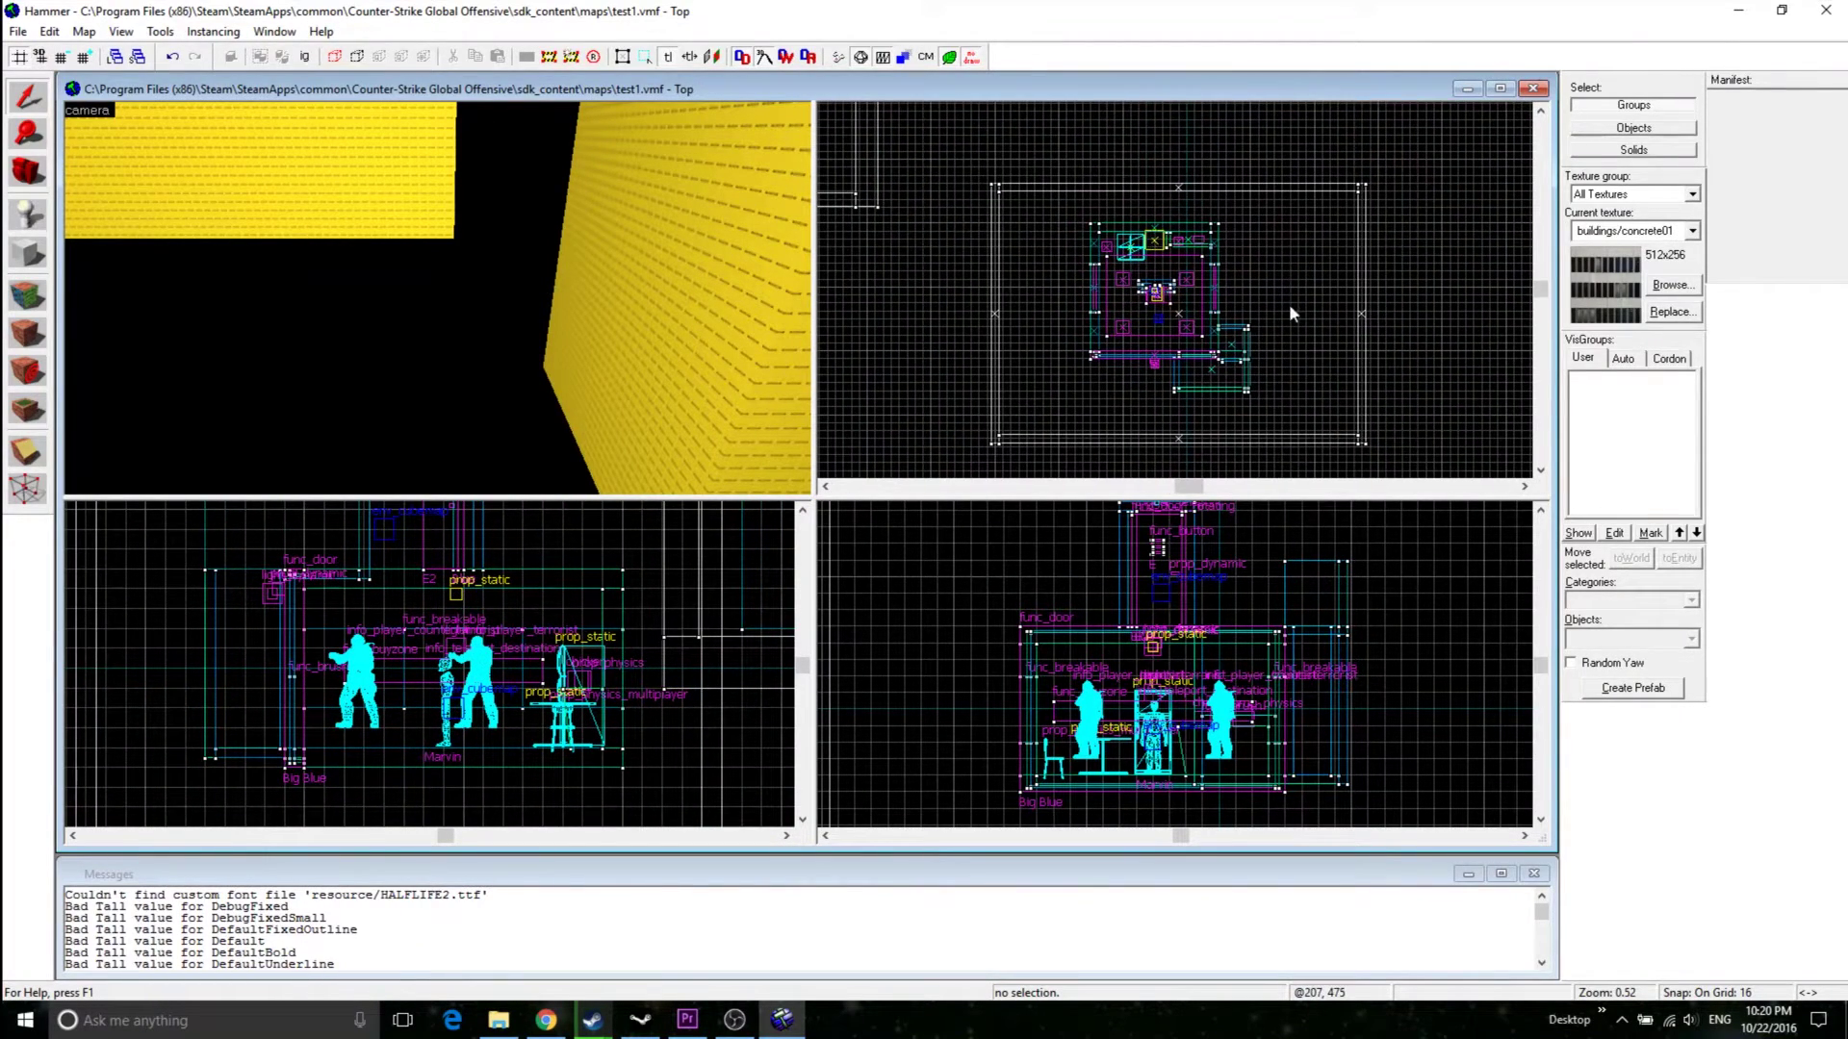
pyautogui.scroll(1, 1290, 303)
pyautogui.moveTo(1280, 321); pyautogui.dragTo(1302, 283, button='middle')
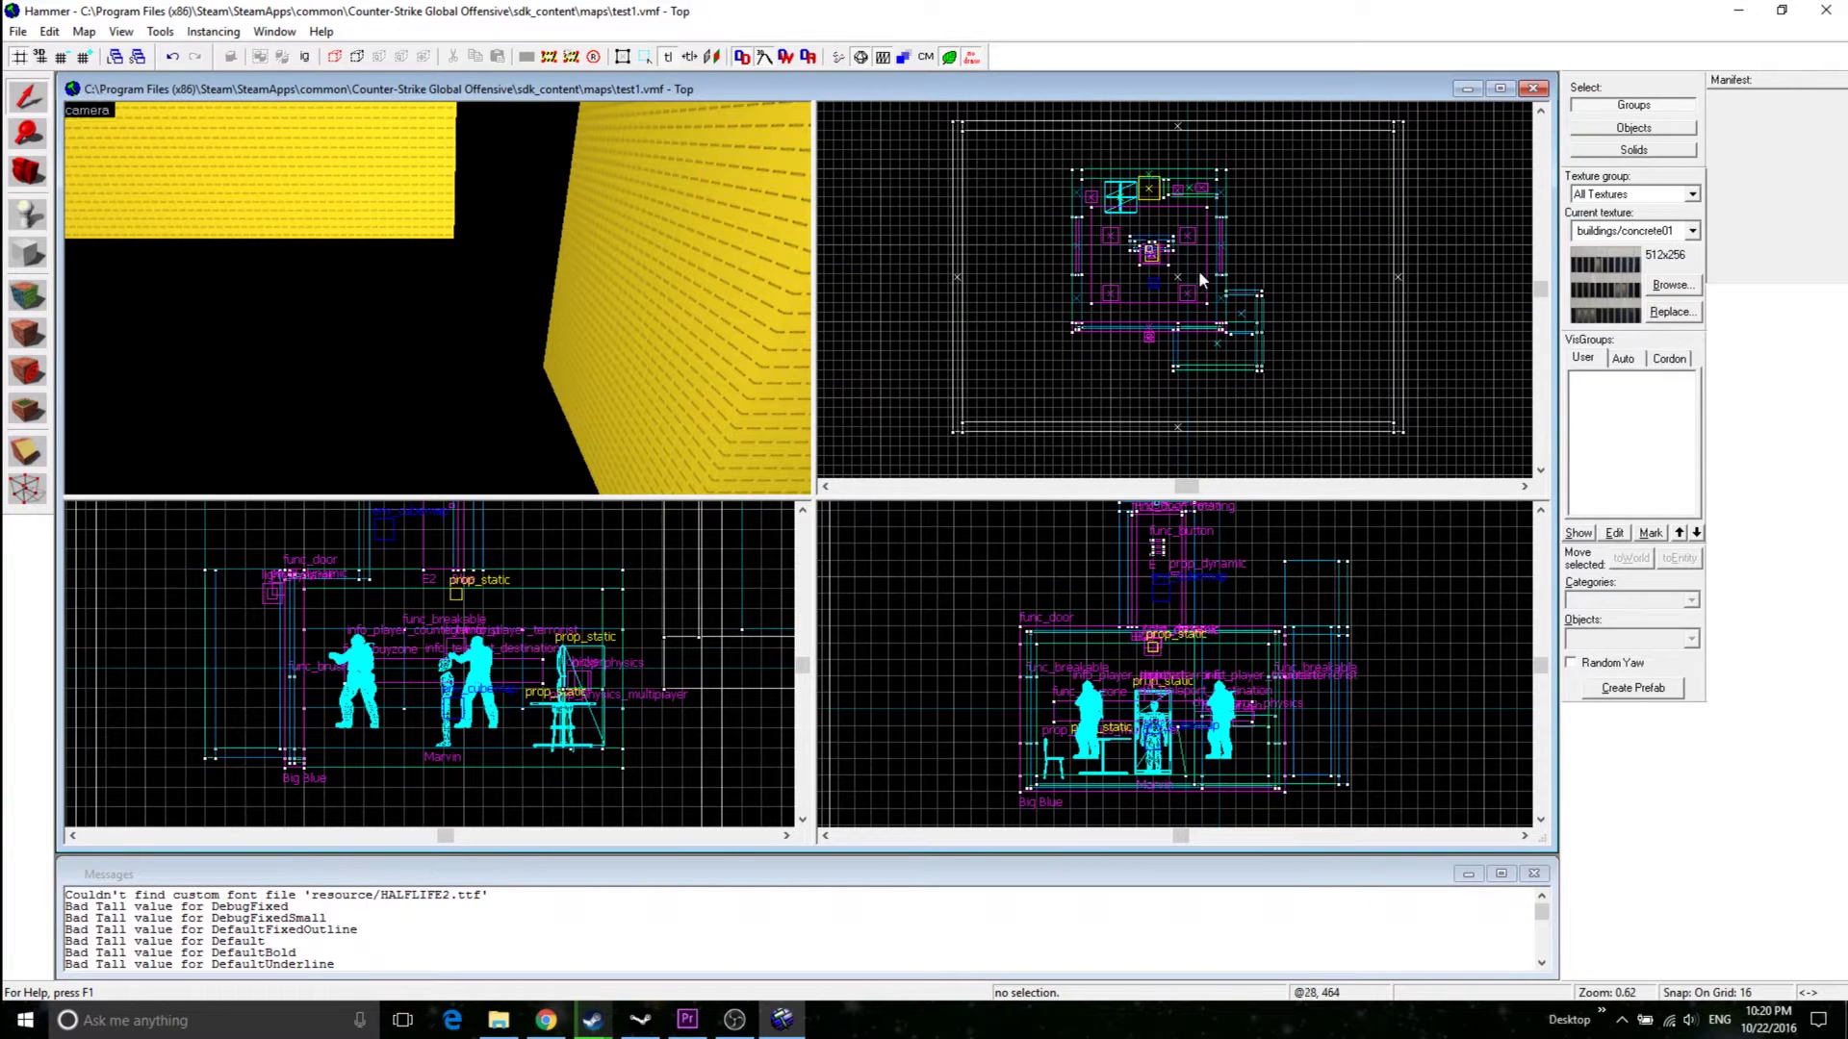
pyautogui.scroll(4, 1157, 256)
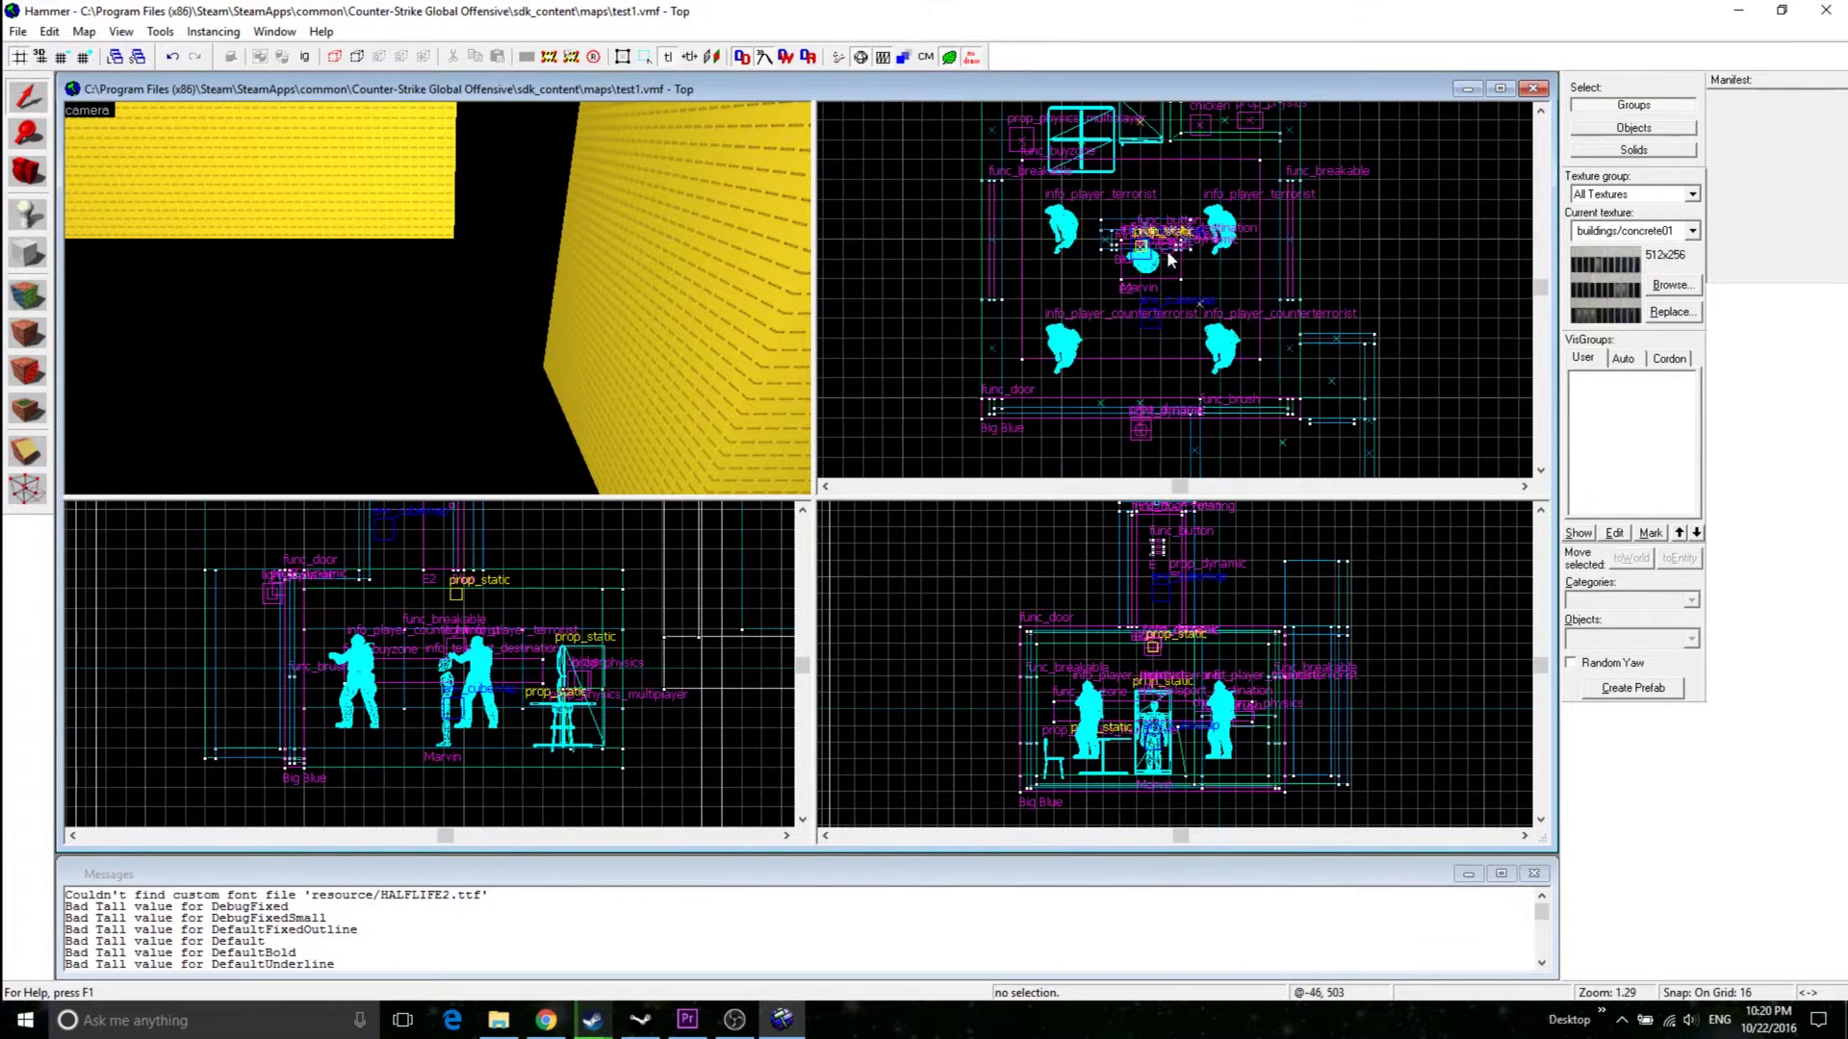
pyautogui.moveTo(1369, 239); pyautogui.dragTo(1362, 279, button='middle')
pyautogui.press('z')
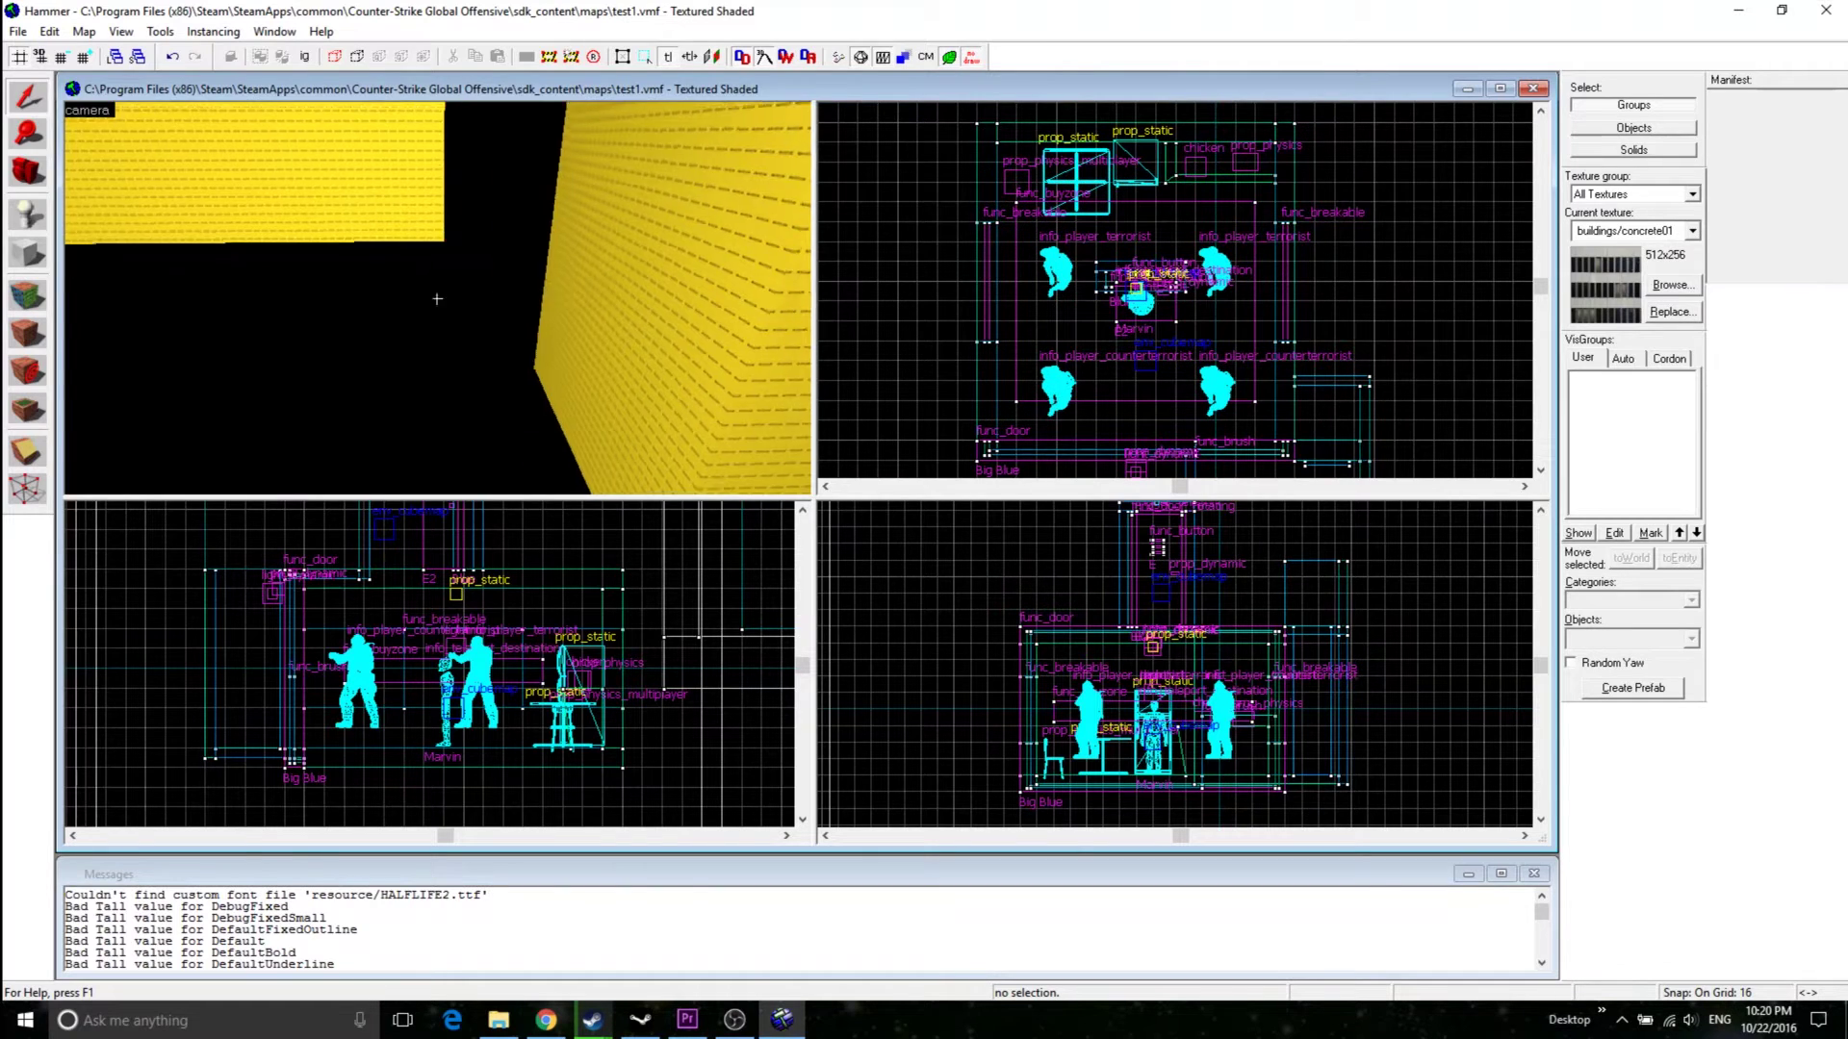
pyautogui.press('w')
pyautogui.press('w')
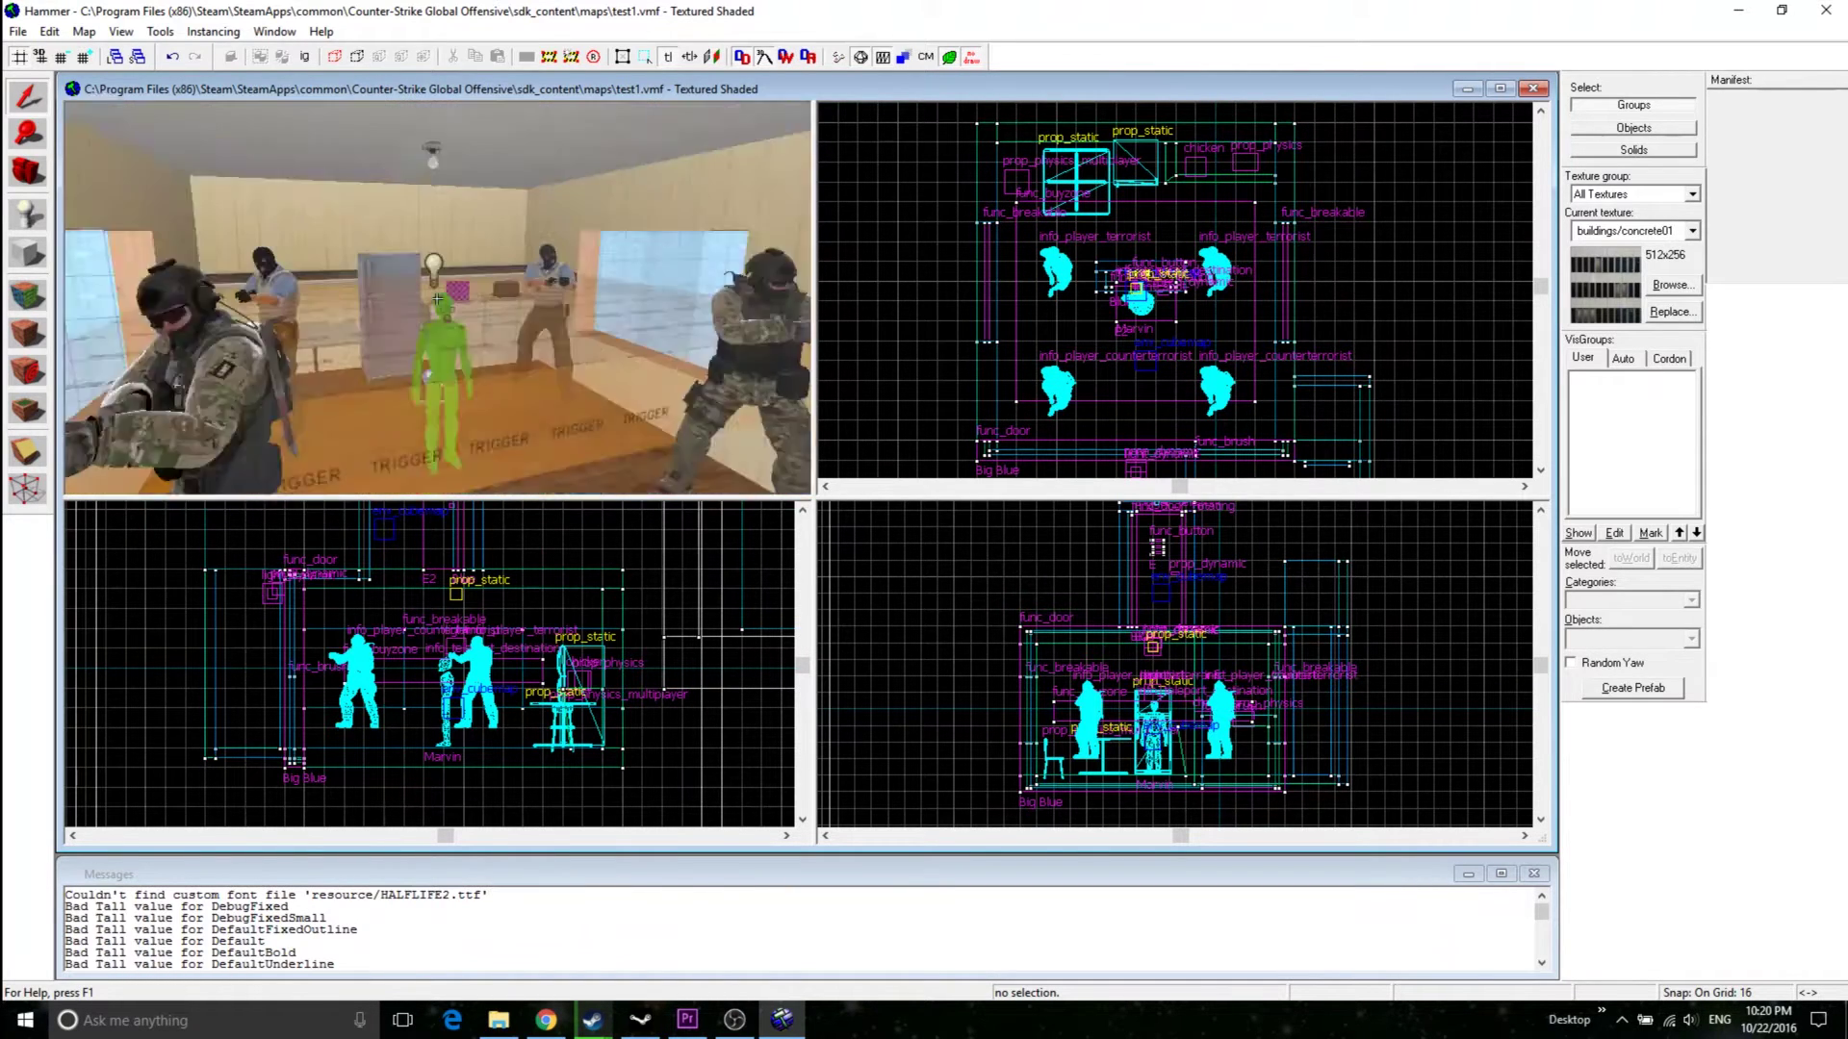
pyautogui.press('z')
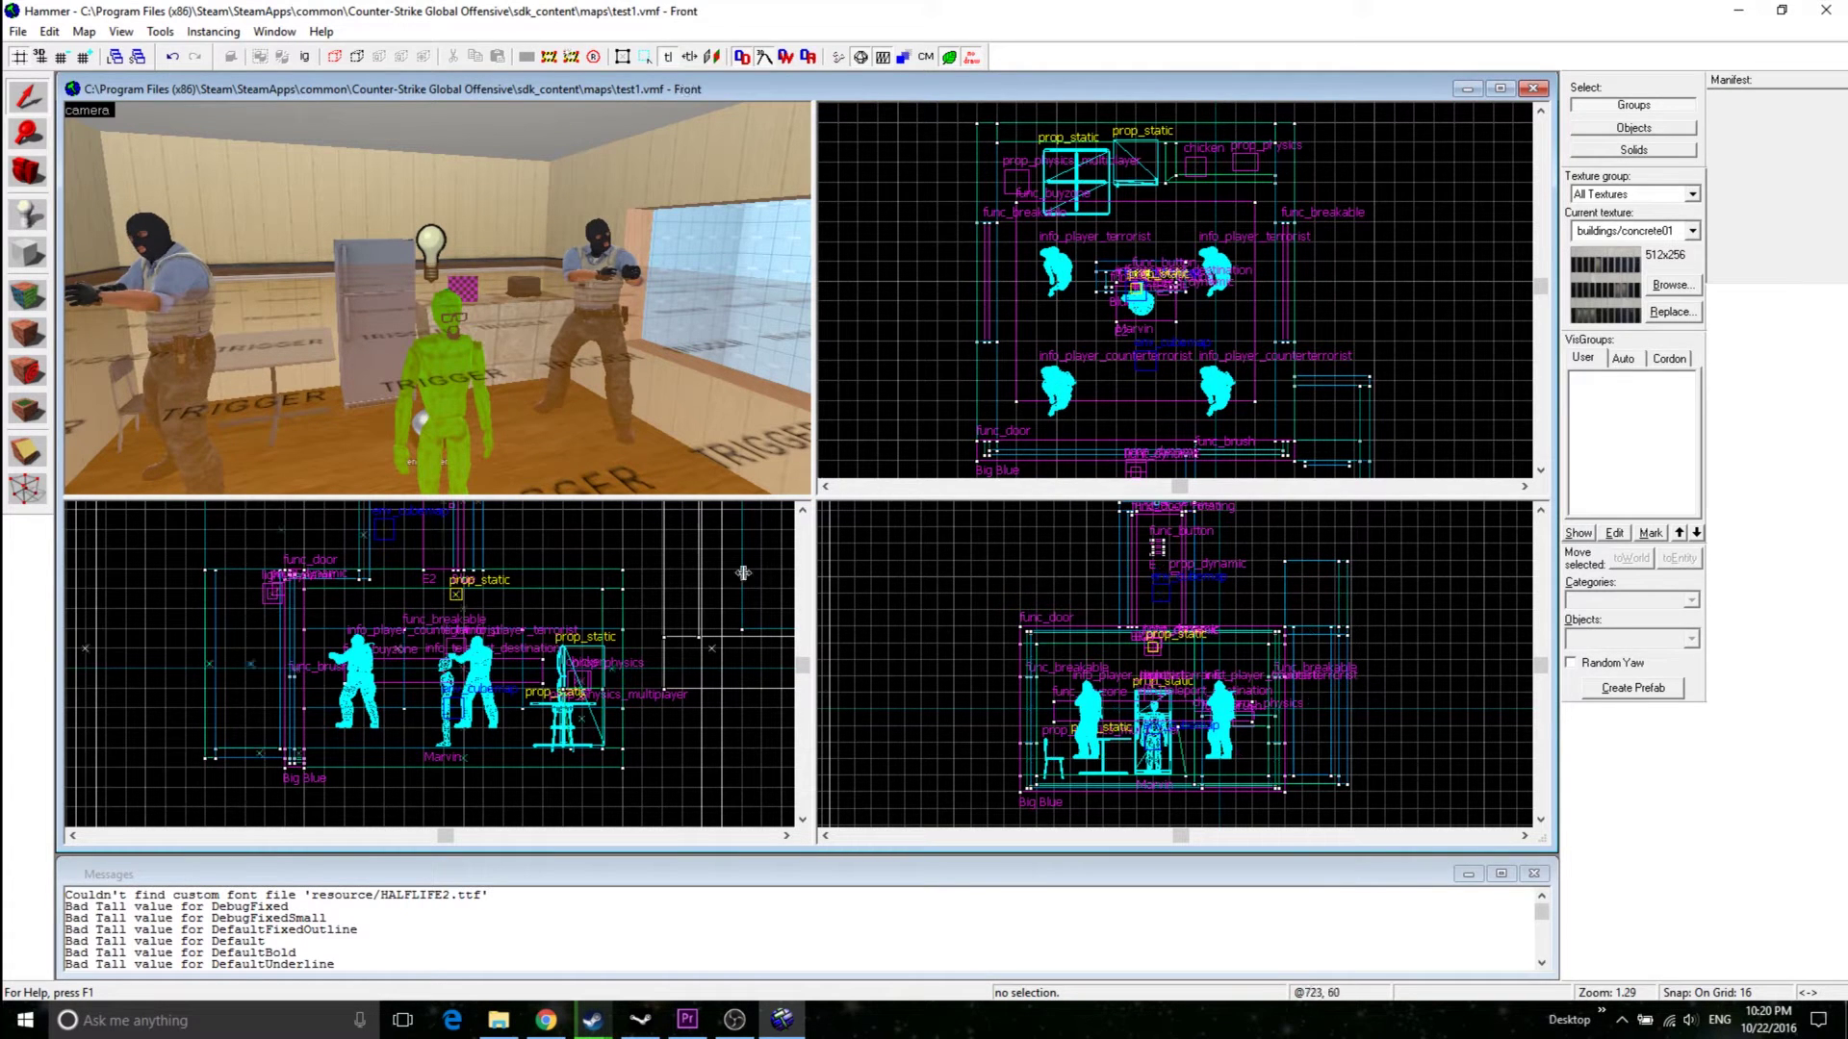
# - Outline a 128 by 128 unit block in empty space in the top view, and choose the ads/ad01 texture for it
pyautogui.scroll(-1, 665, 616)
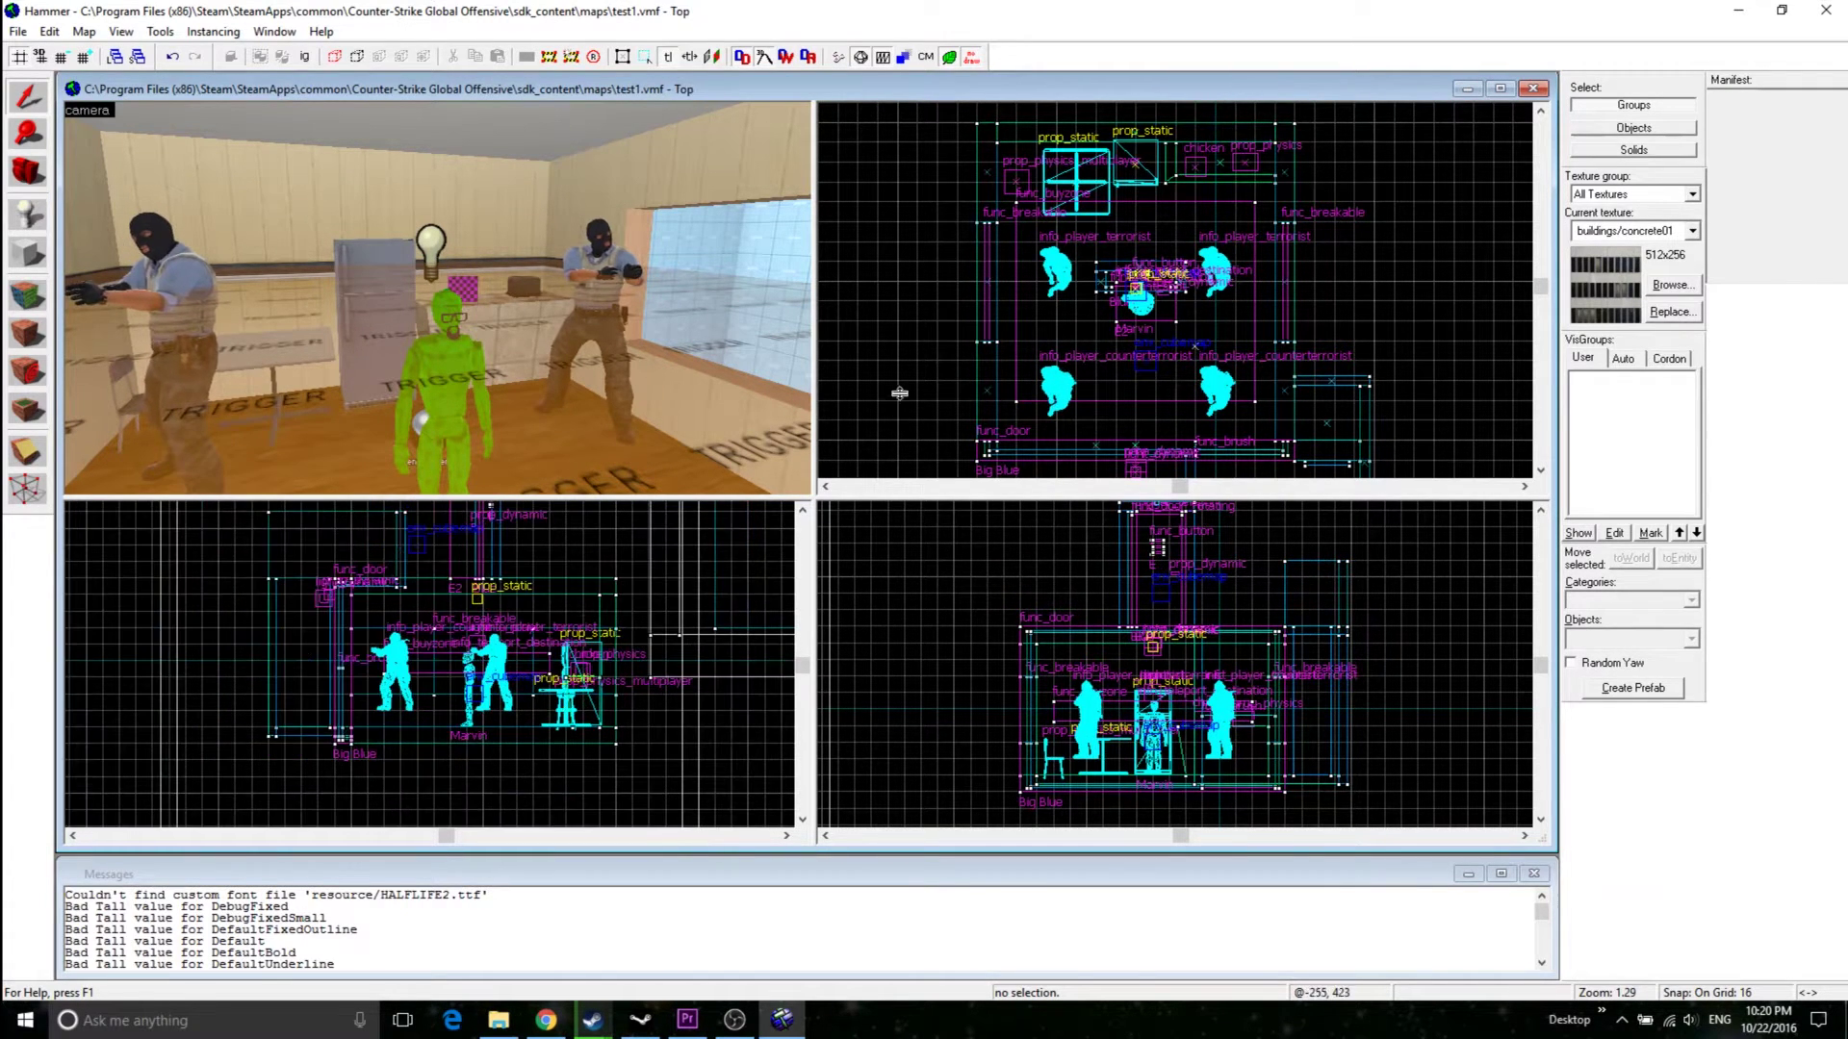
pyautogui.scroll(-3, 962, 324)
pyautogui.scroll(3, 961, 329)
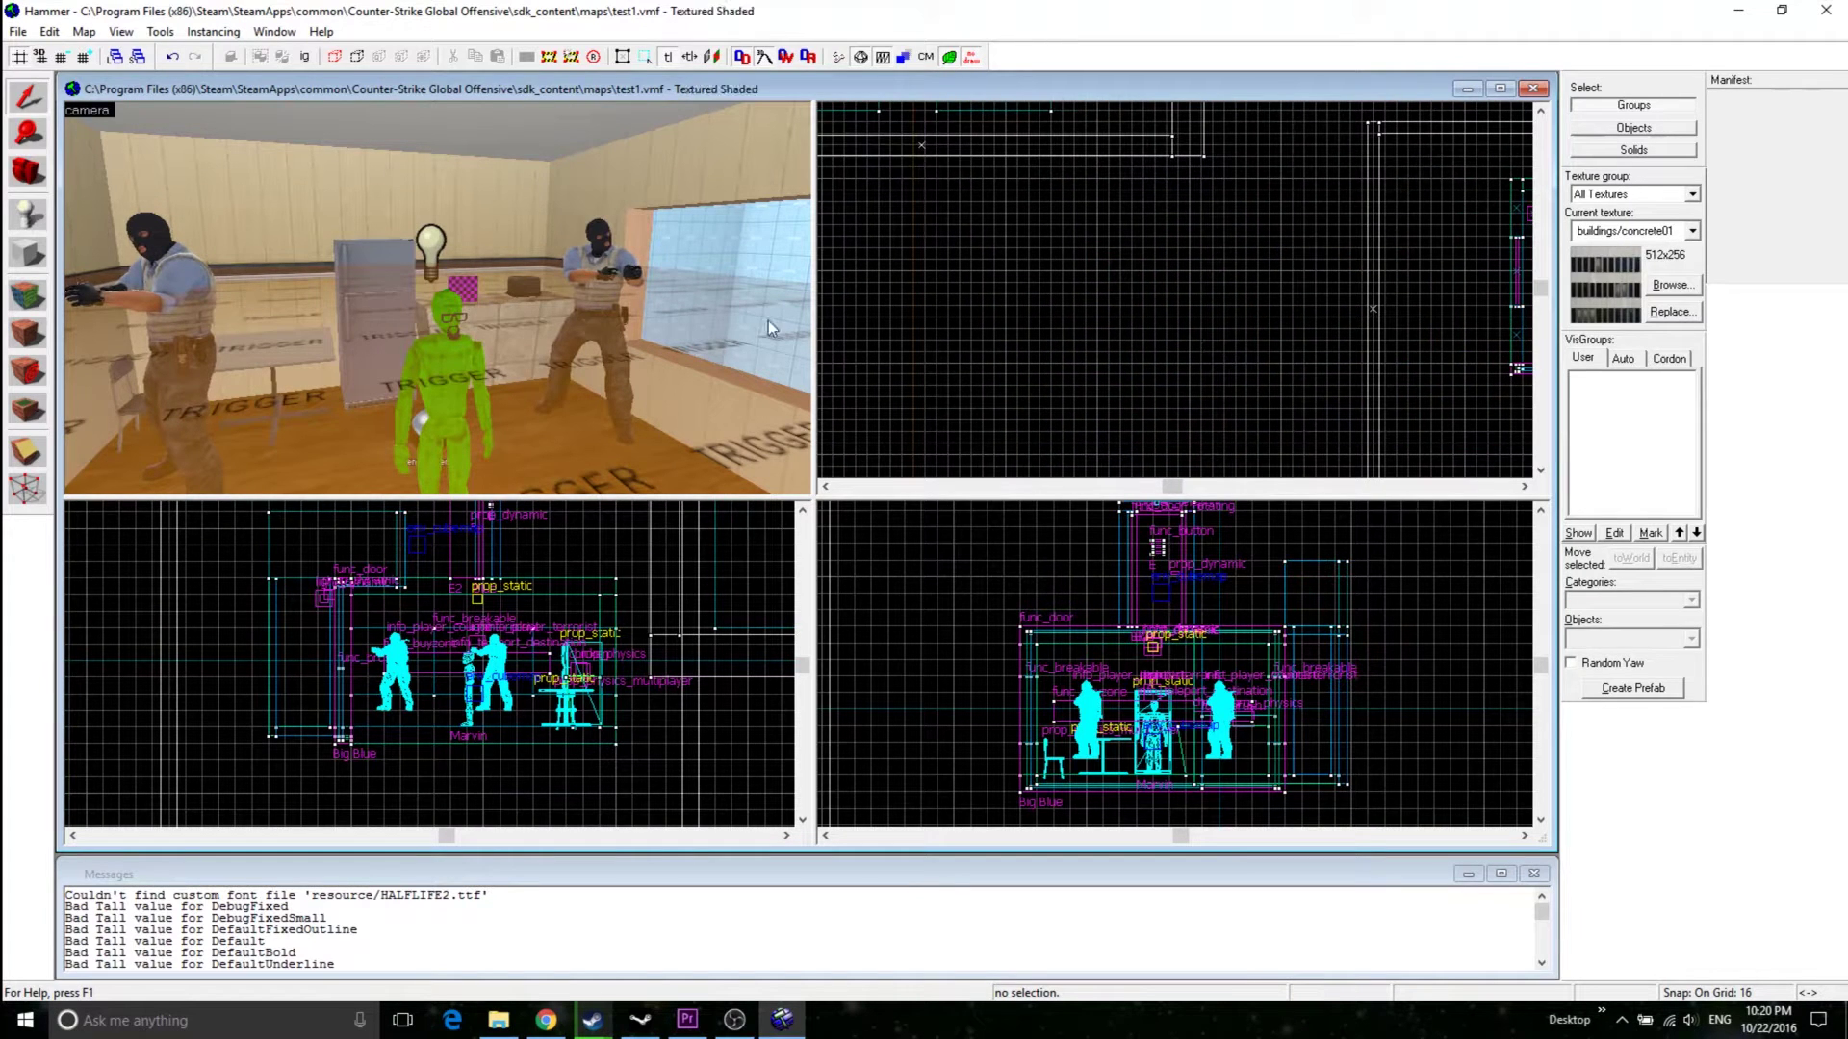
pyautogui.click(28, 253)
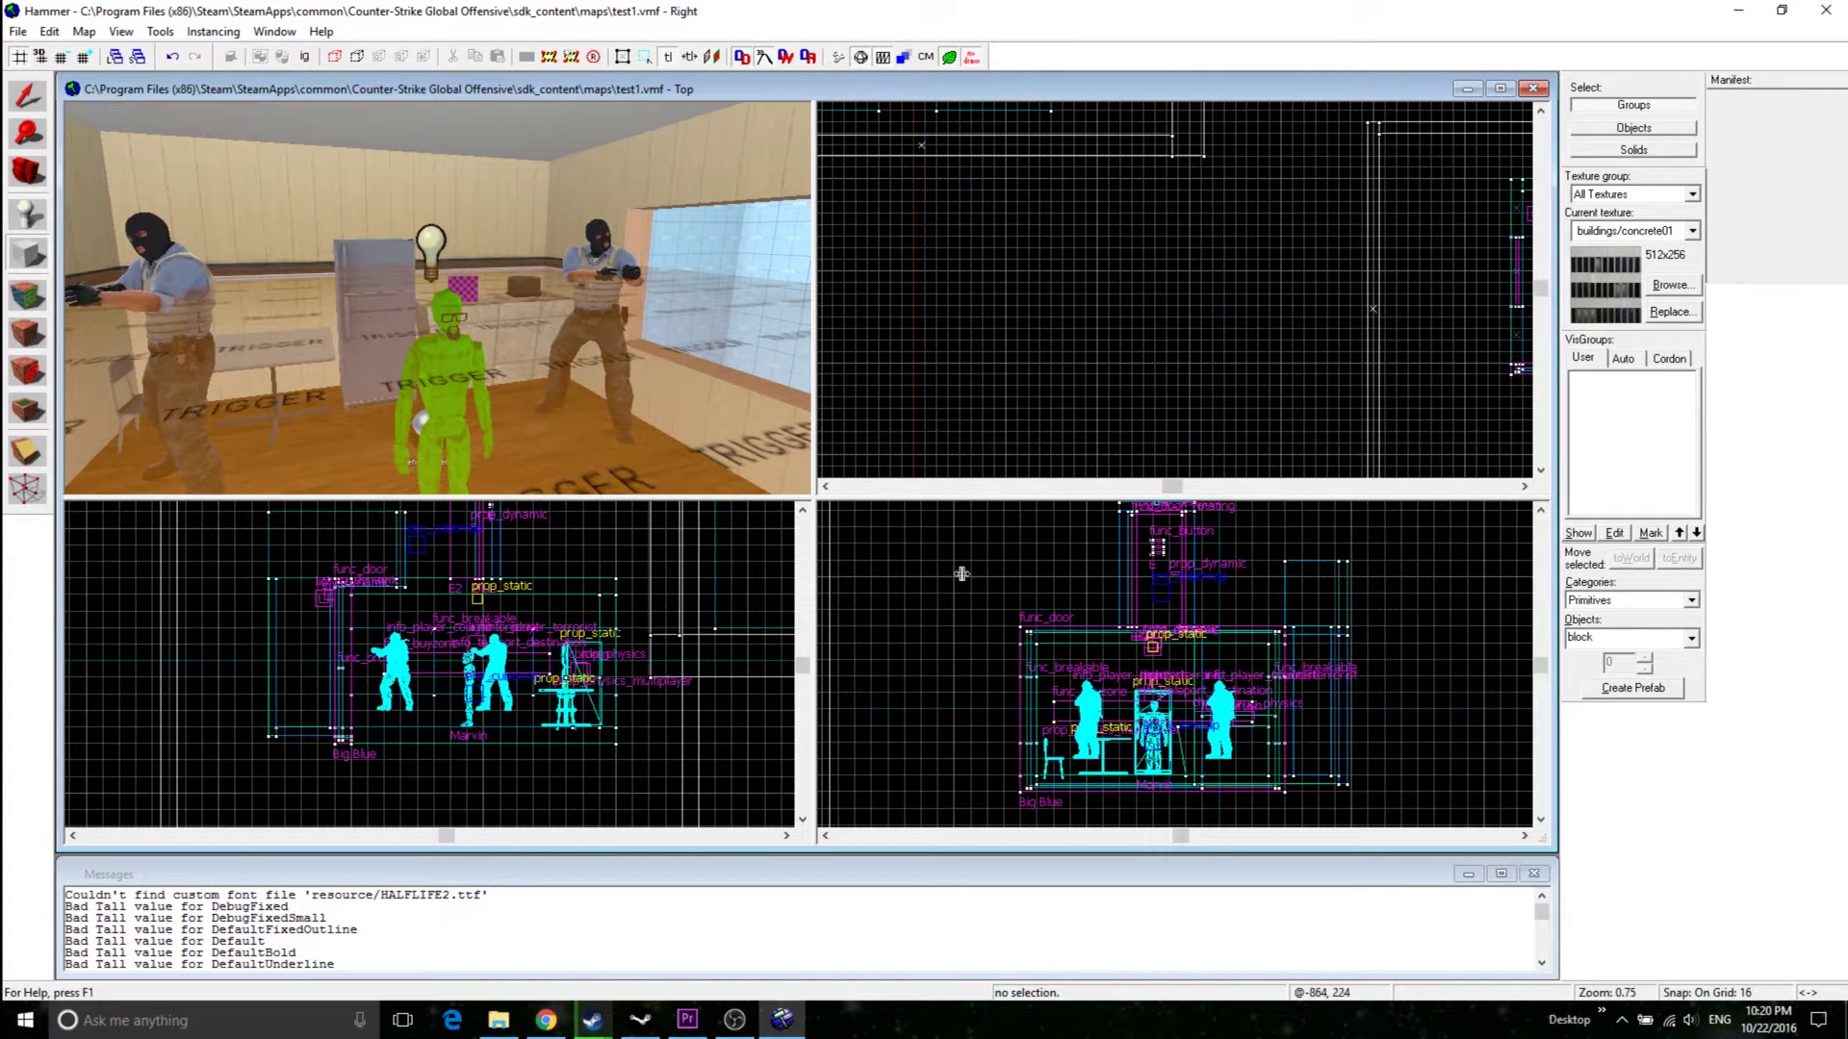
pyautogui.scroll(-5, 1234, 709)
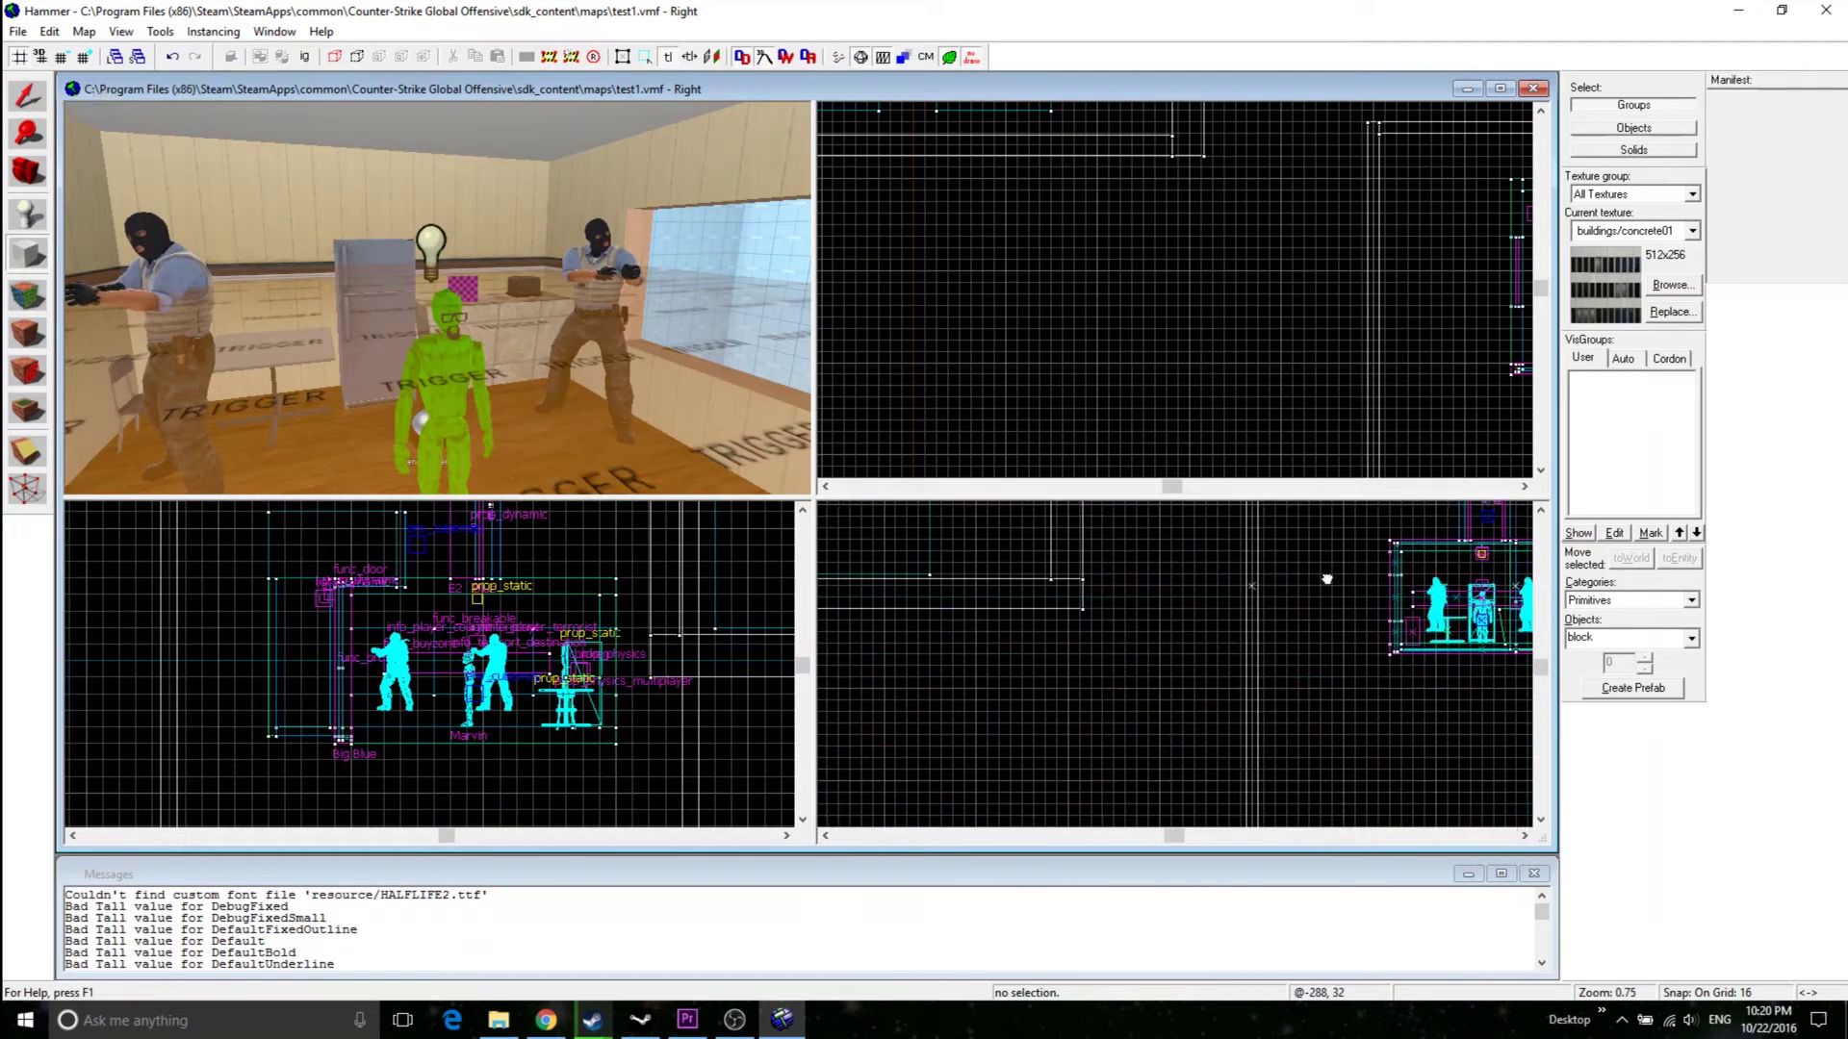
pyautogui.scroll(-3, 499, 664)
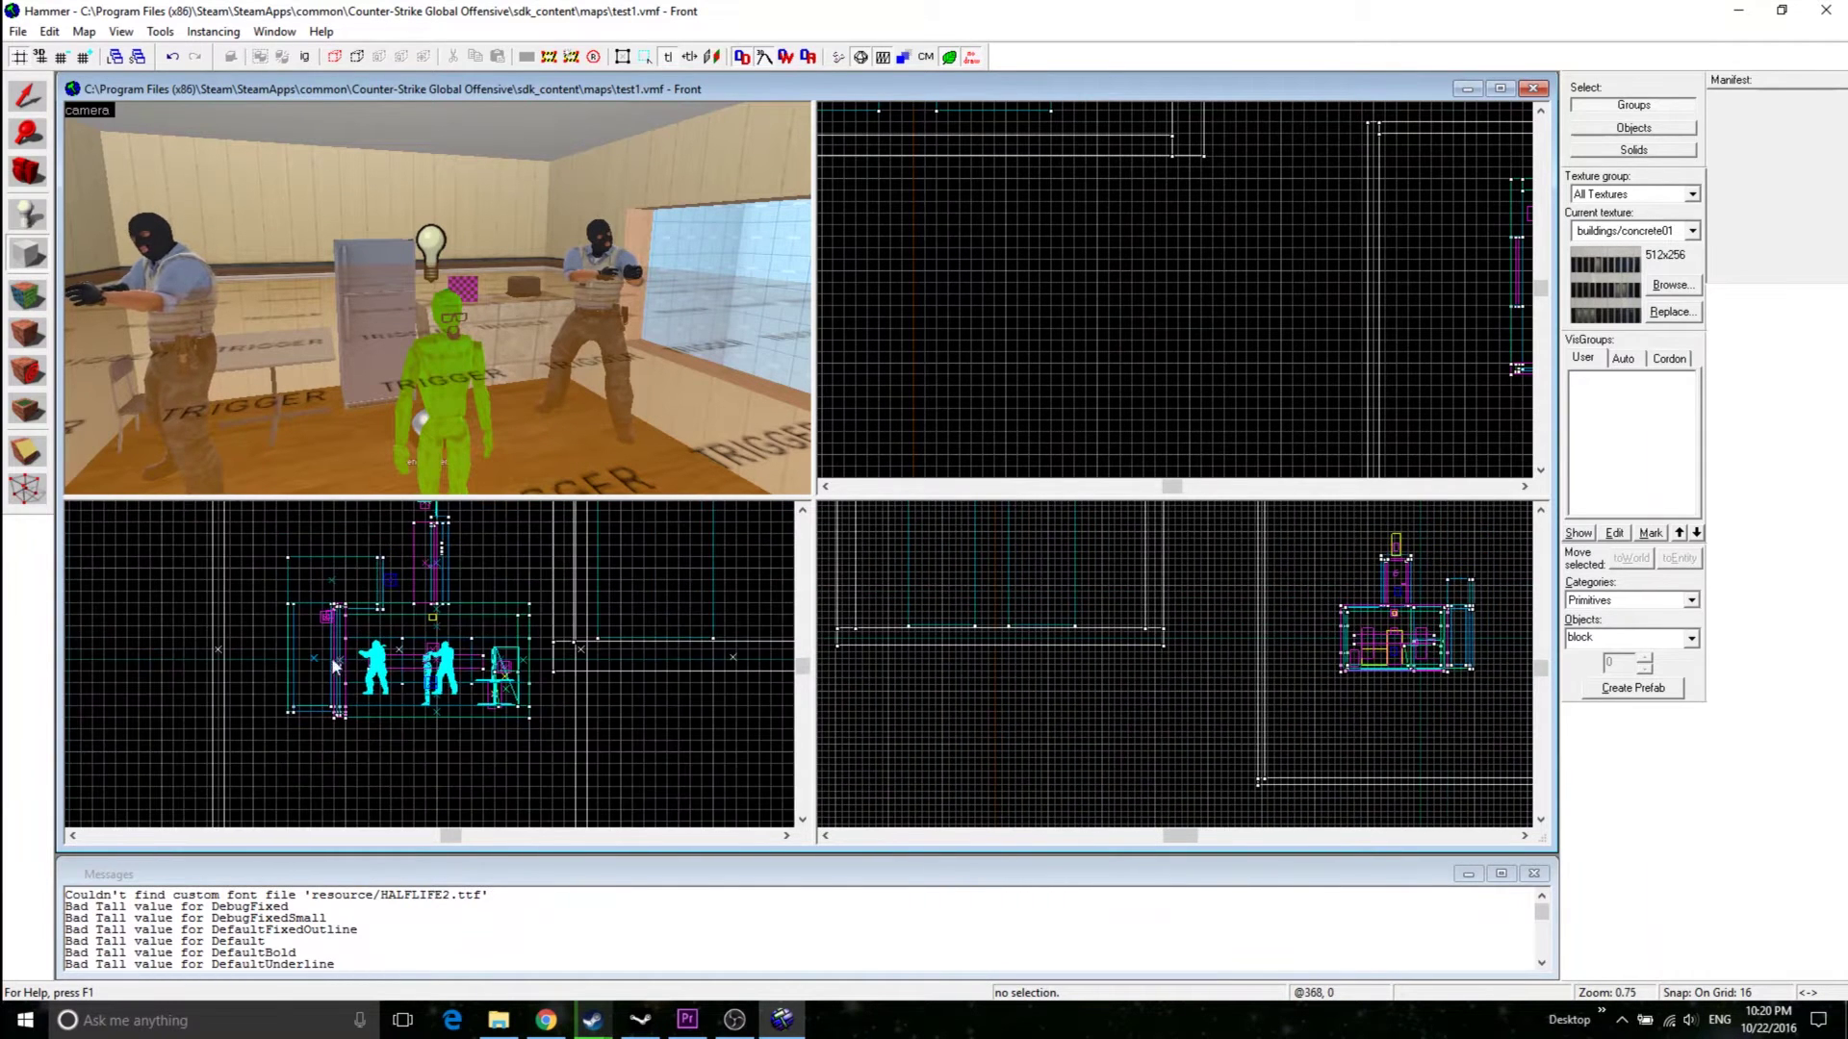
pyautogui.moveTo(1097, 267); pyautogui.dragTo(1196, 369)
pyautogui.click(1671, 286)
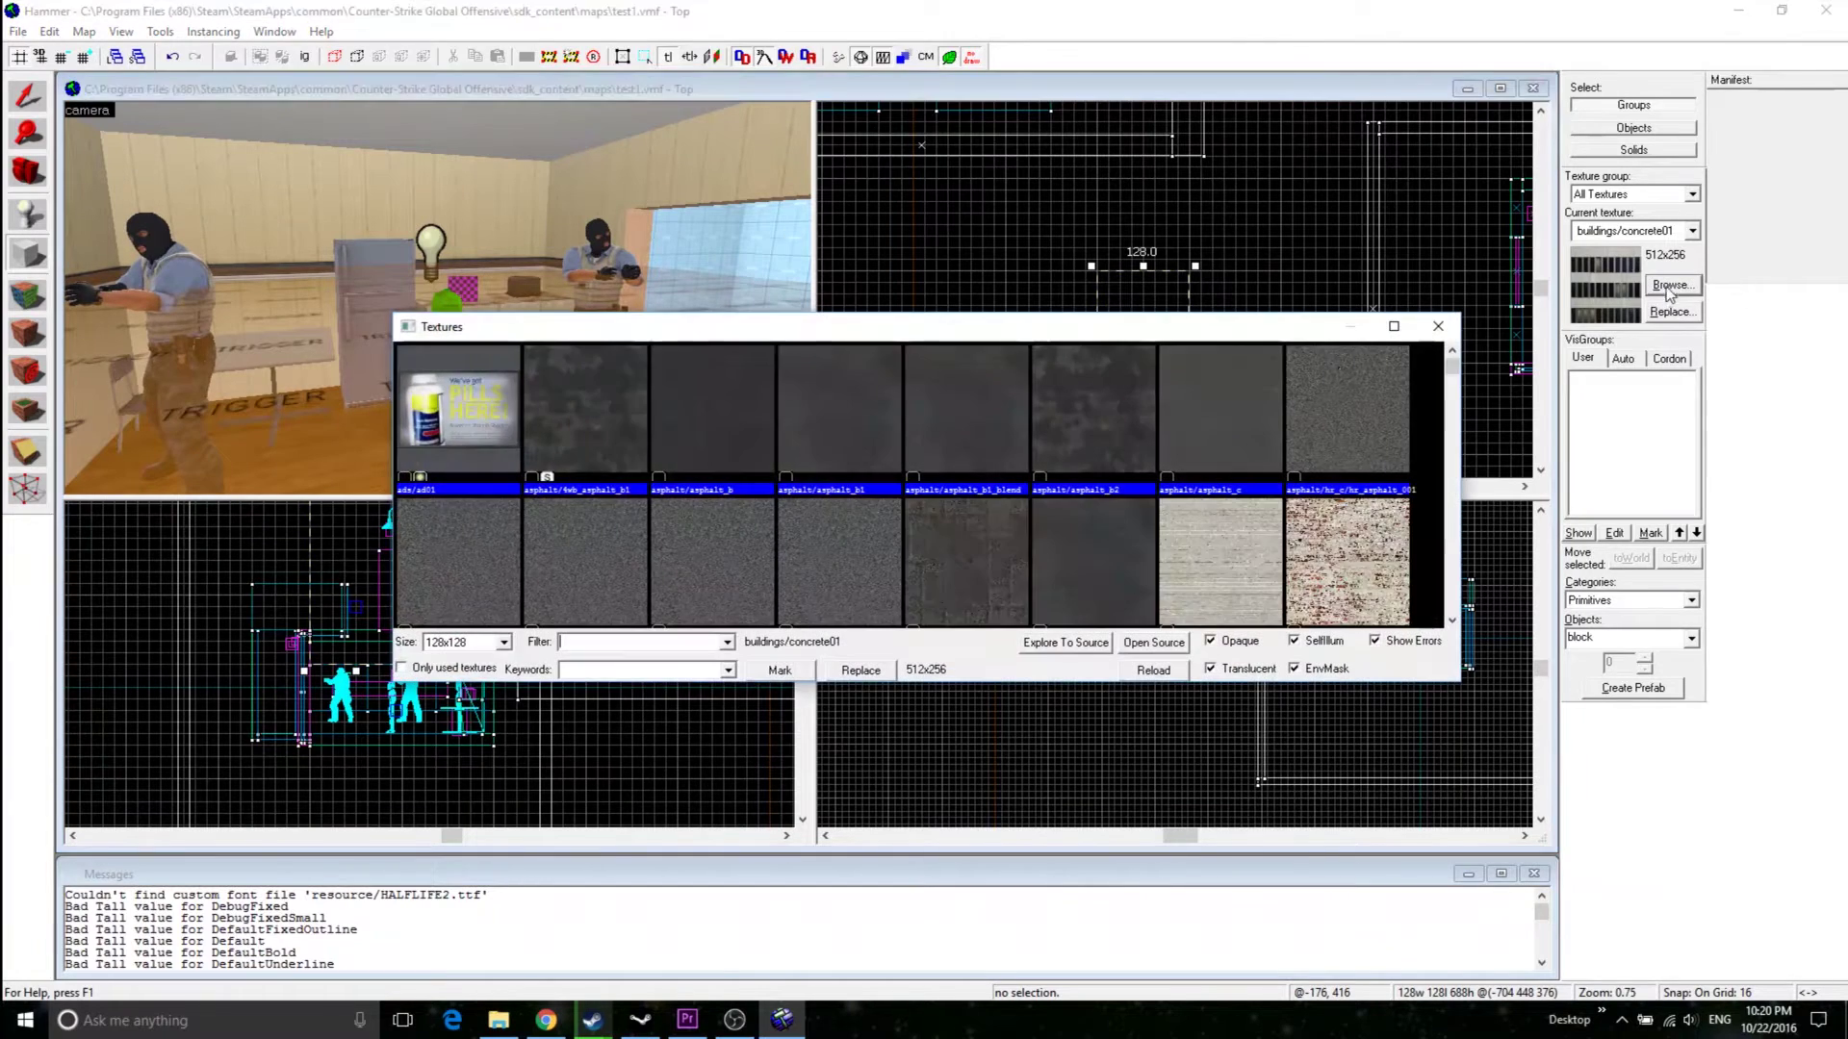
pyautogui.doubleClick(498, 398)
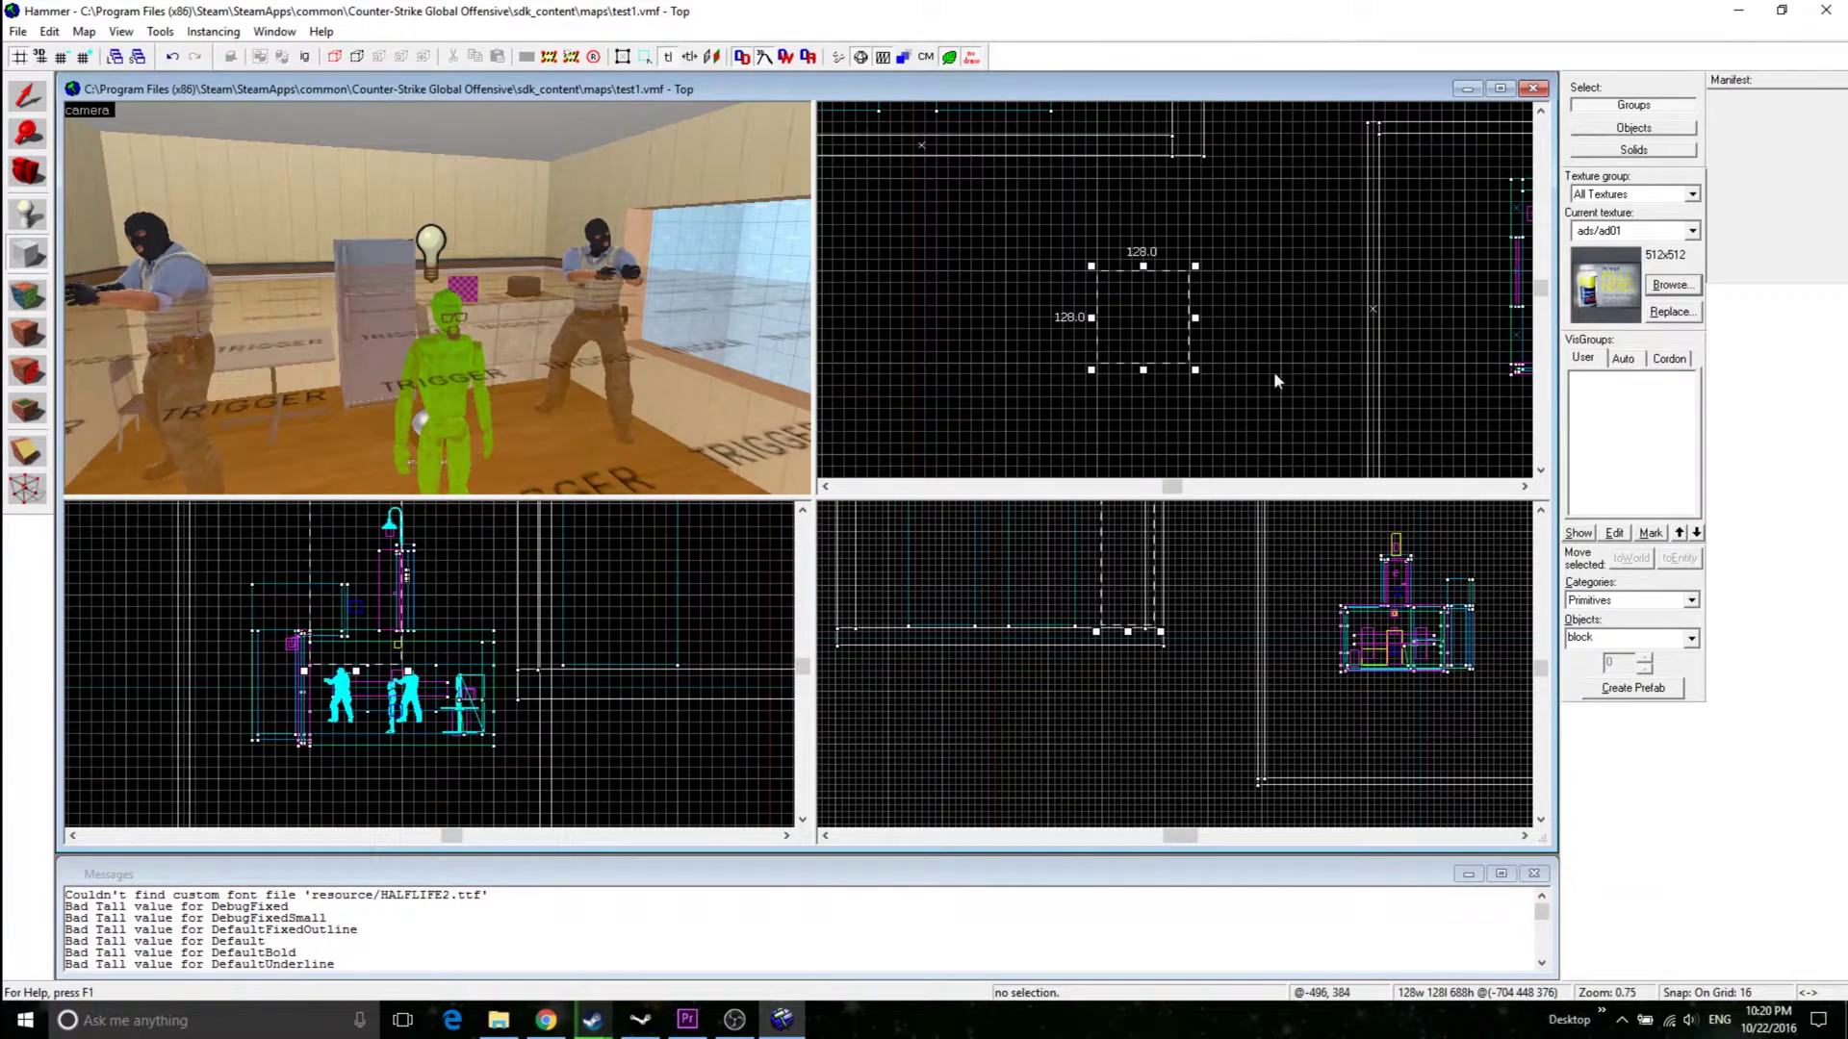
# - Set the block outline's height to 128 units in the right view, and show the front view at full size
pyautogui.moveTo(1209, 566); pyautogui.dragTo(1154, 748, button='middle')
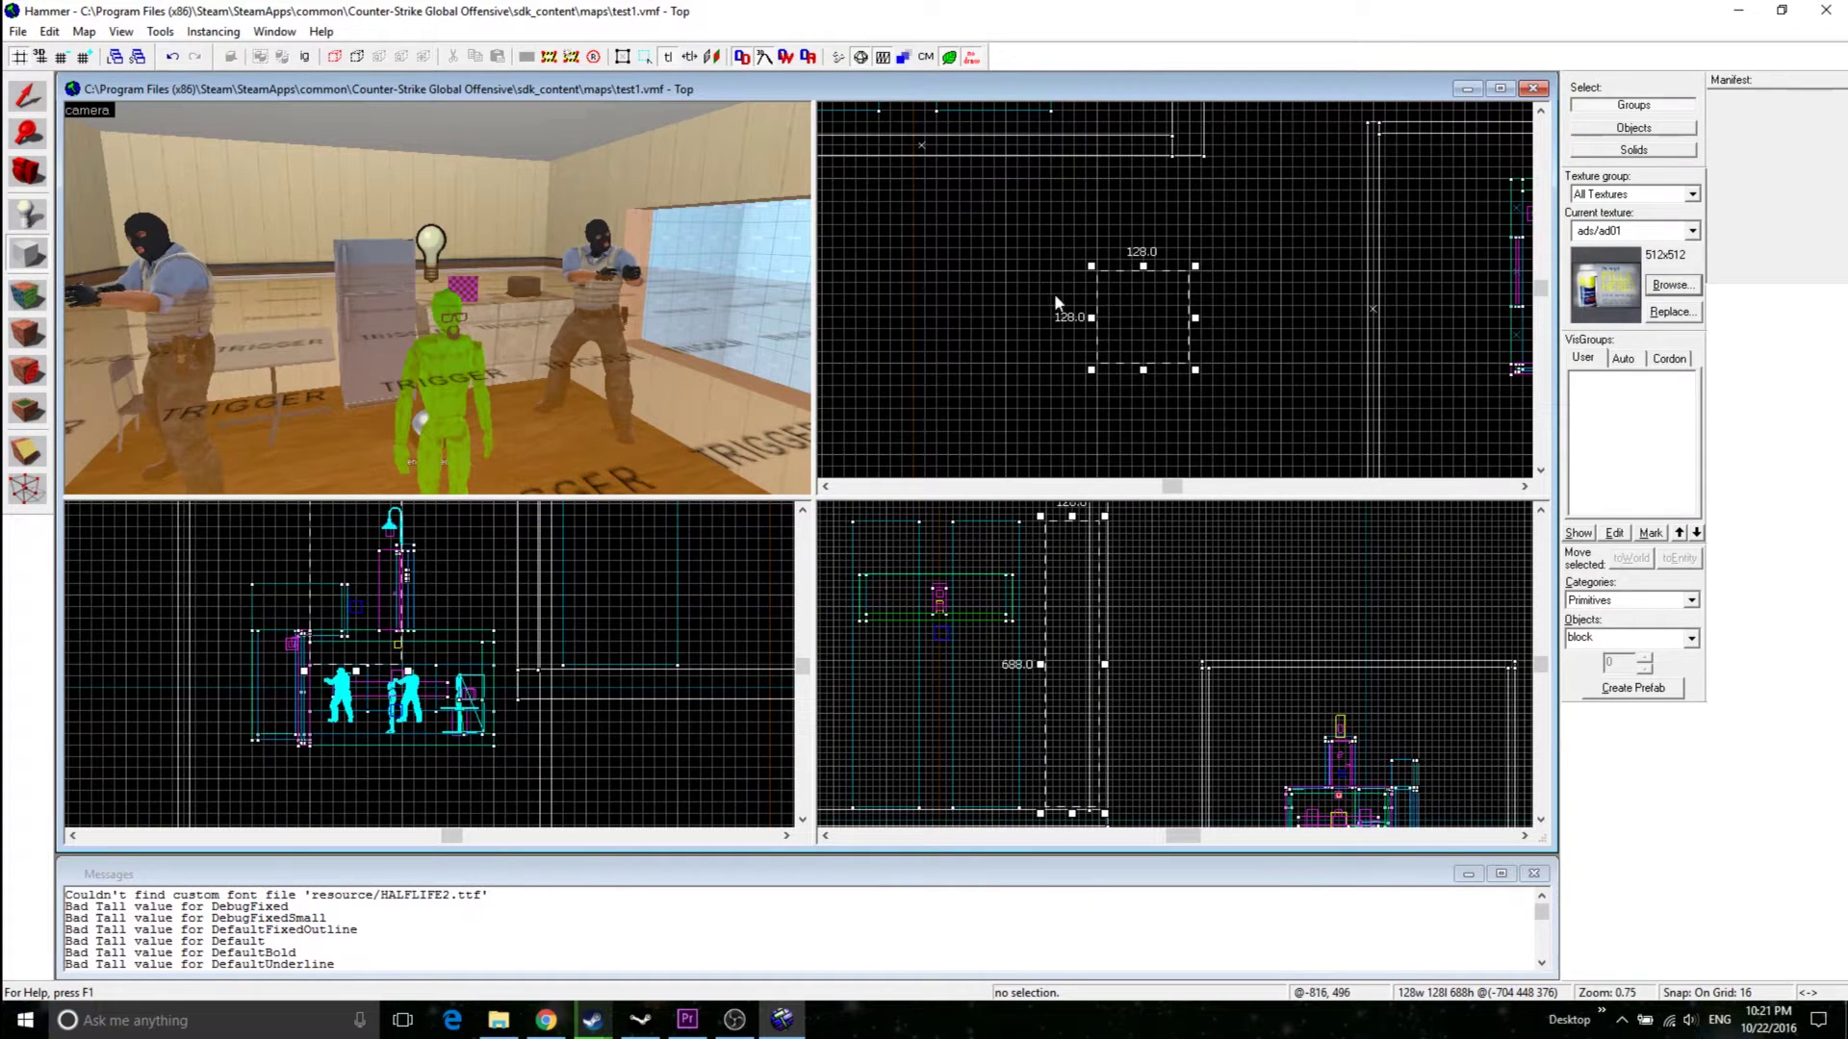
pyautogui.scroll(-2, 1155, 637)
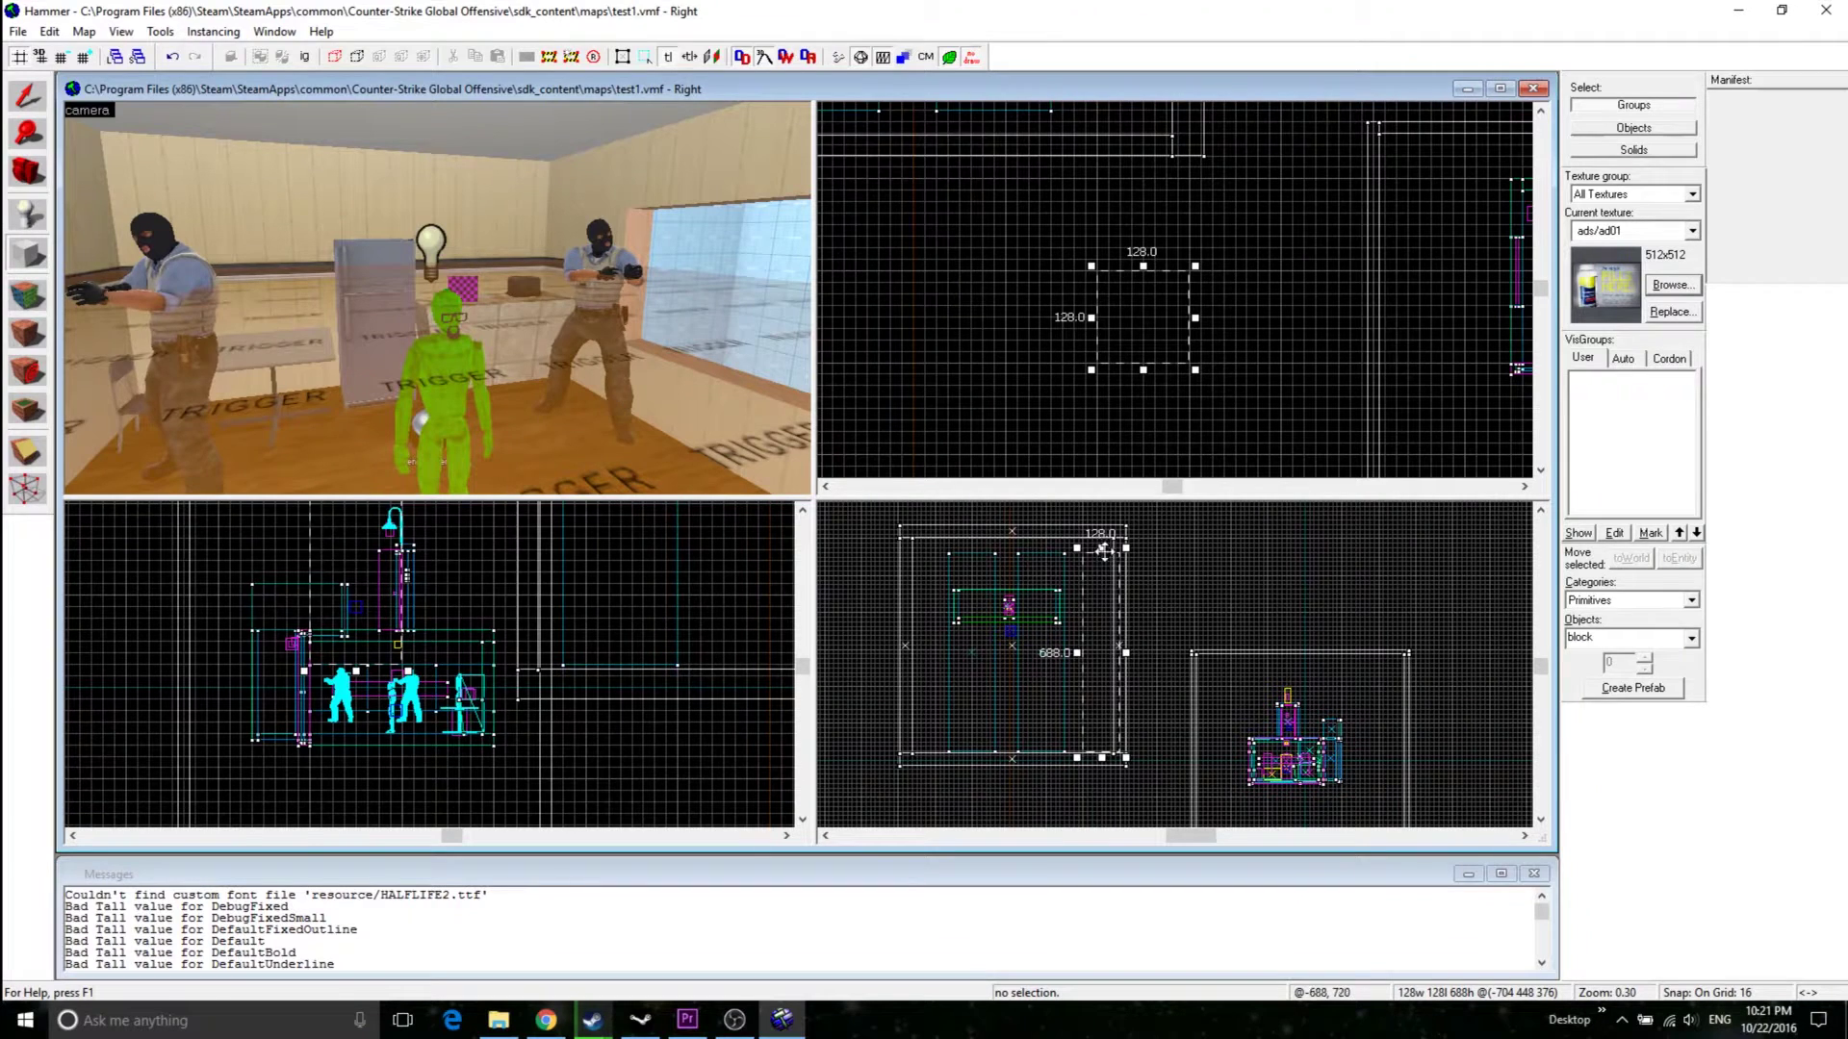
pyautogui.moveTo(1103, 549); pyautogui.dragTo(1099, 712)
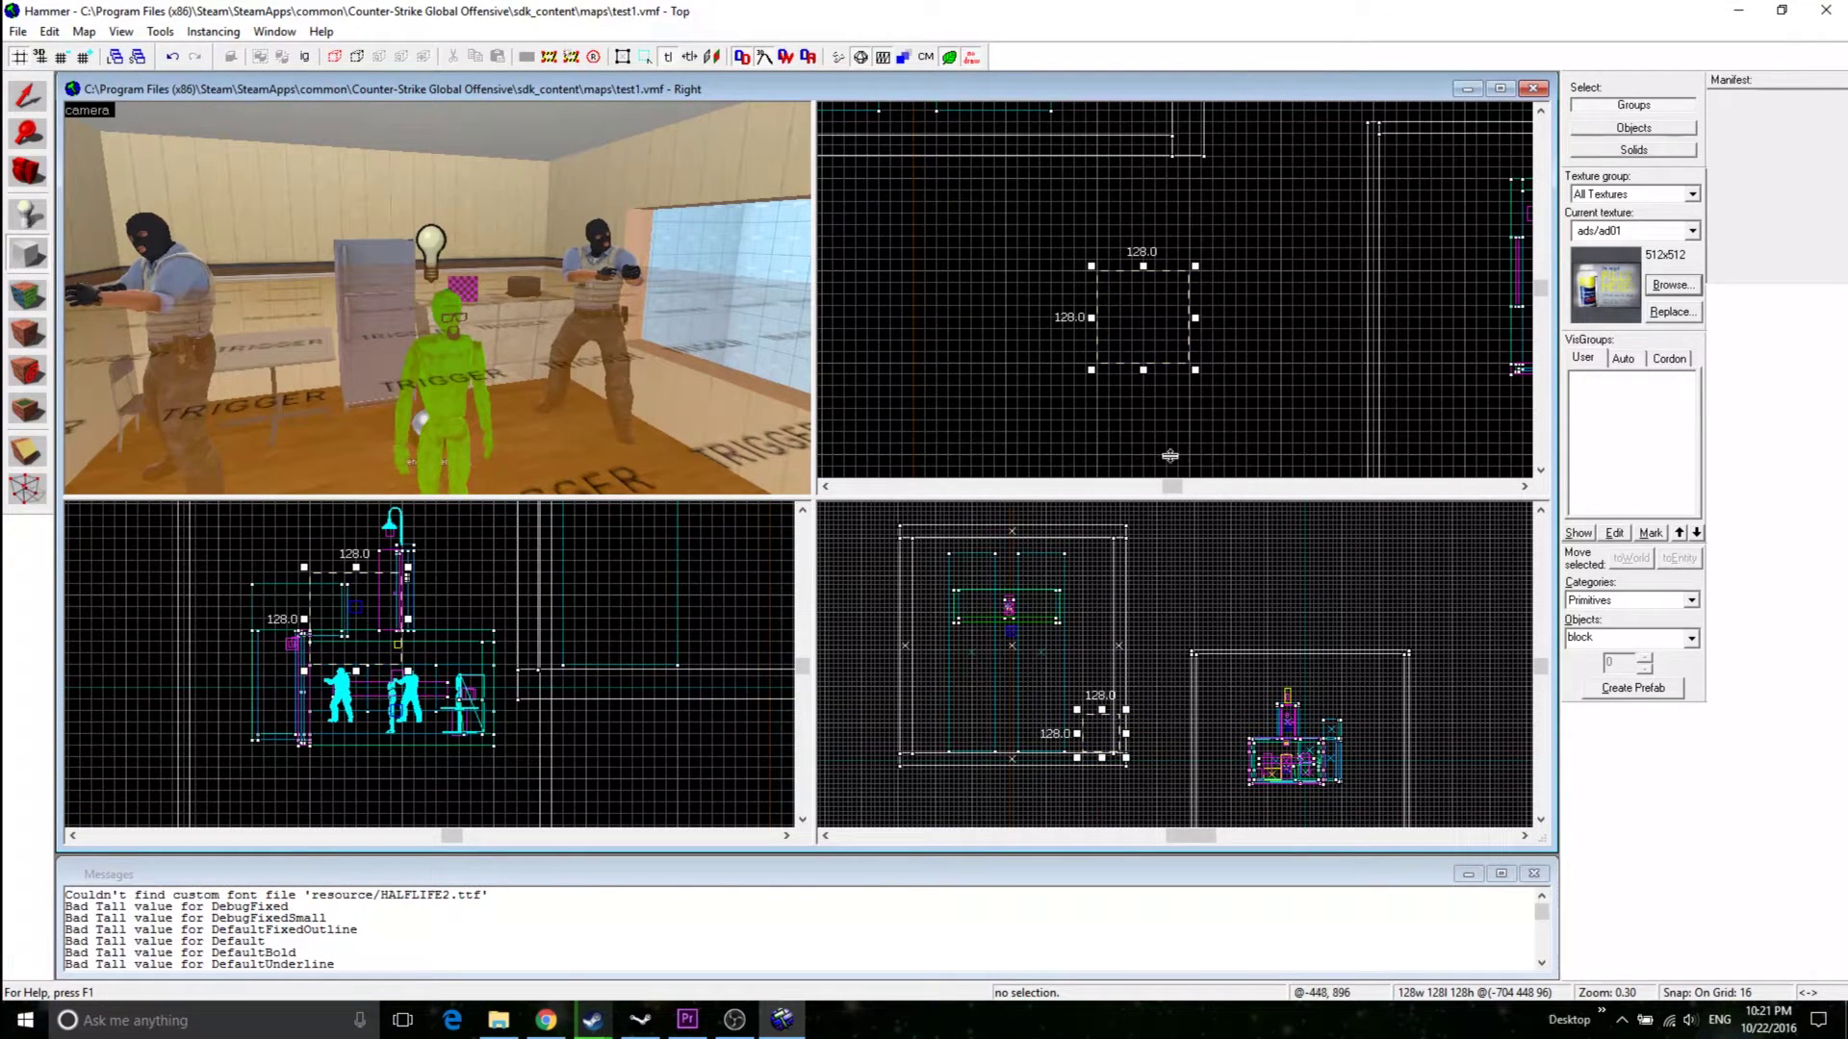
pyautogui.moveTo(545, 627); pyautogui.dragTo(584, 601, button='middle')
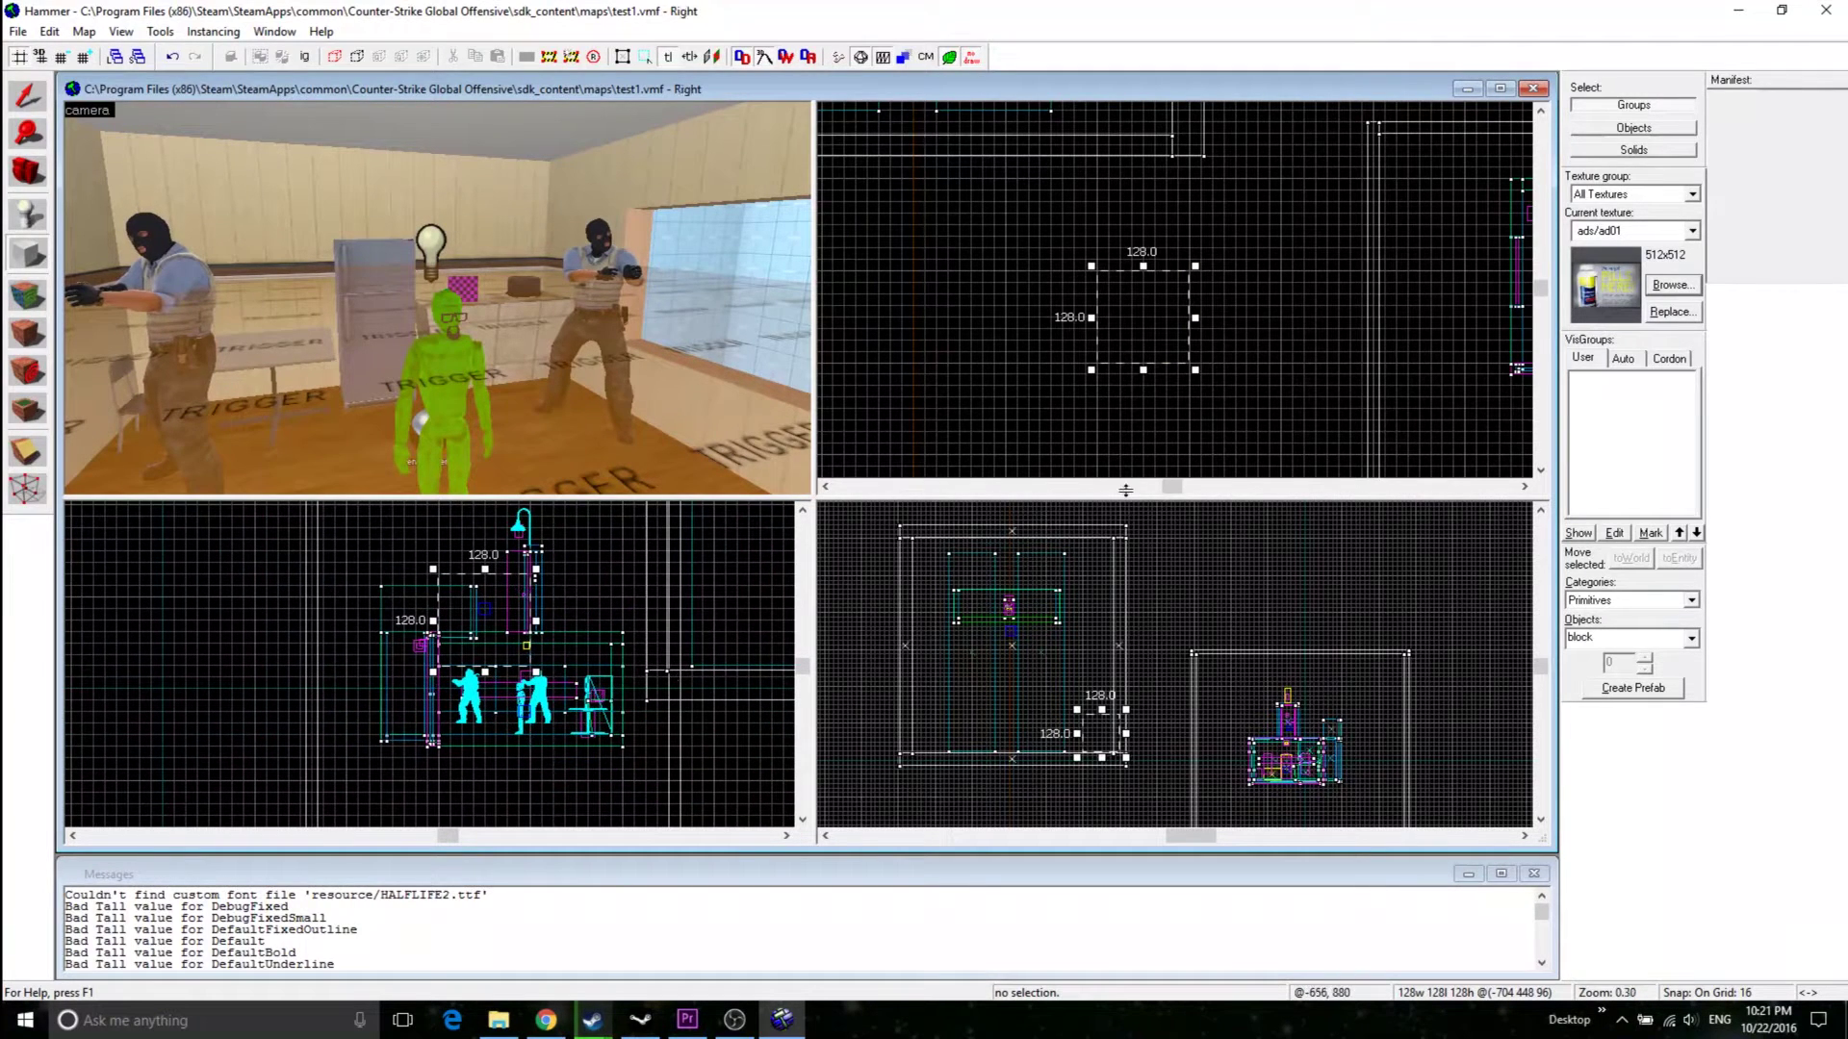
pyautogui.hotkey('shift', 'z')
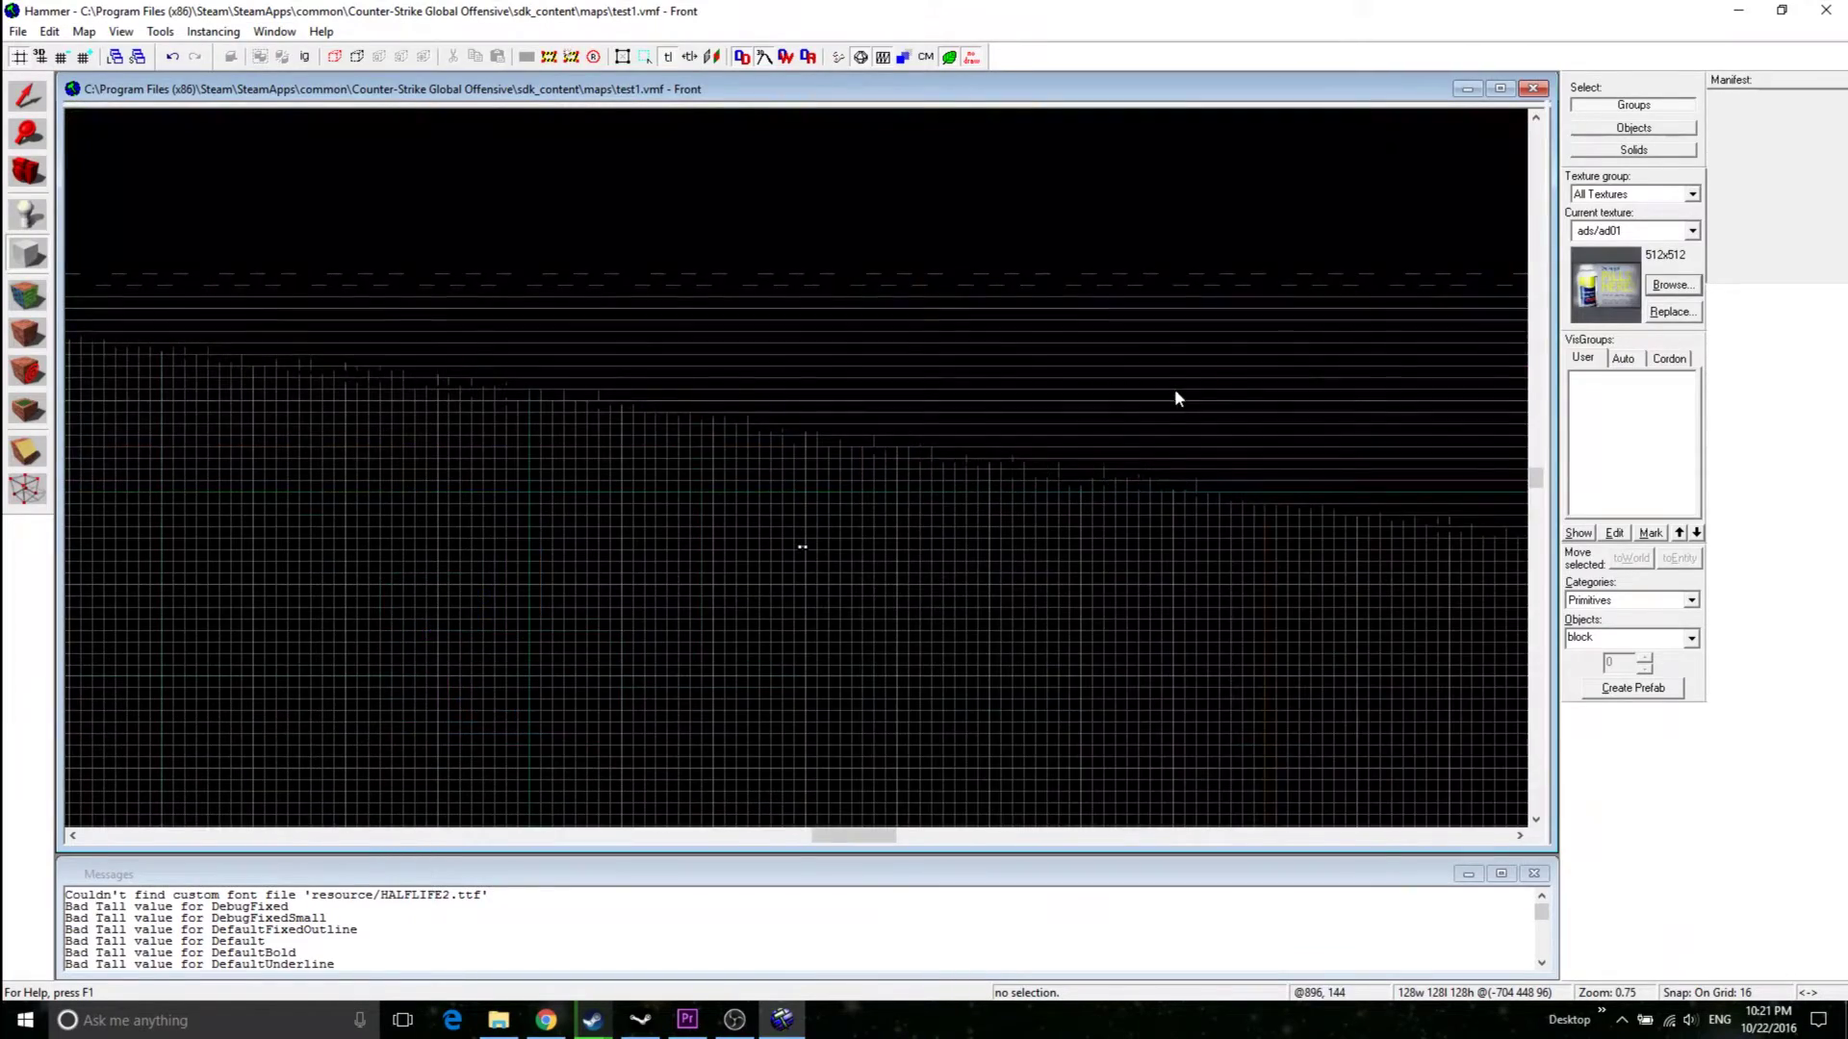
pyautogui.scroll(3, 1002, 422)
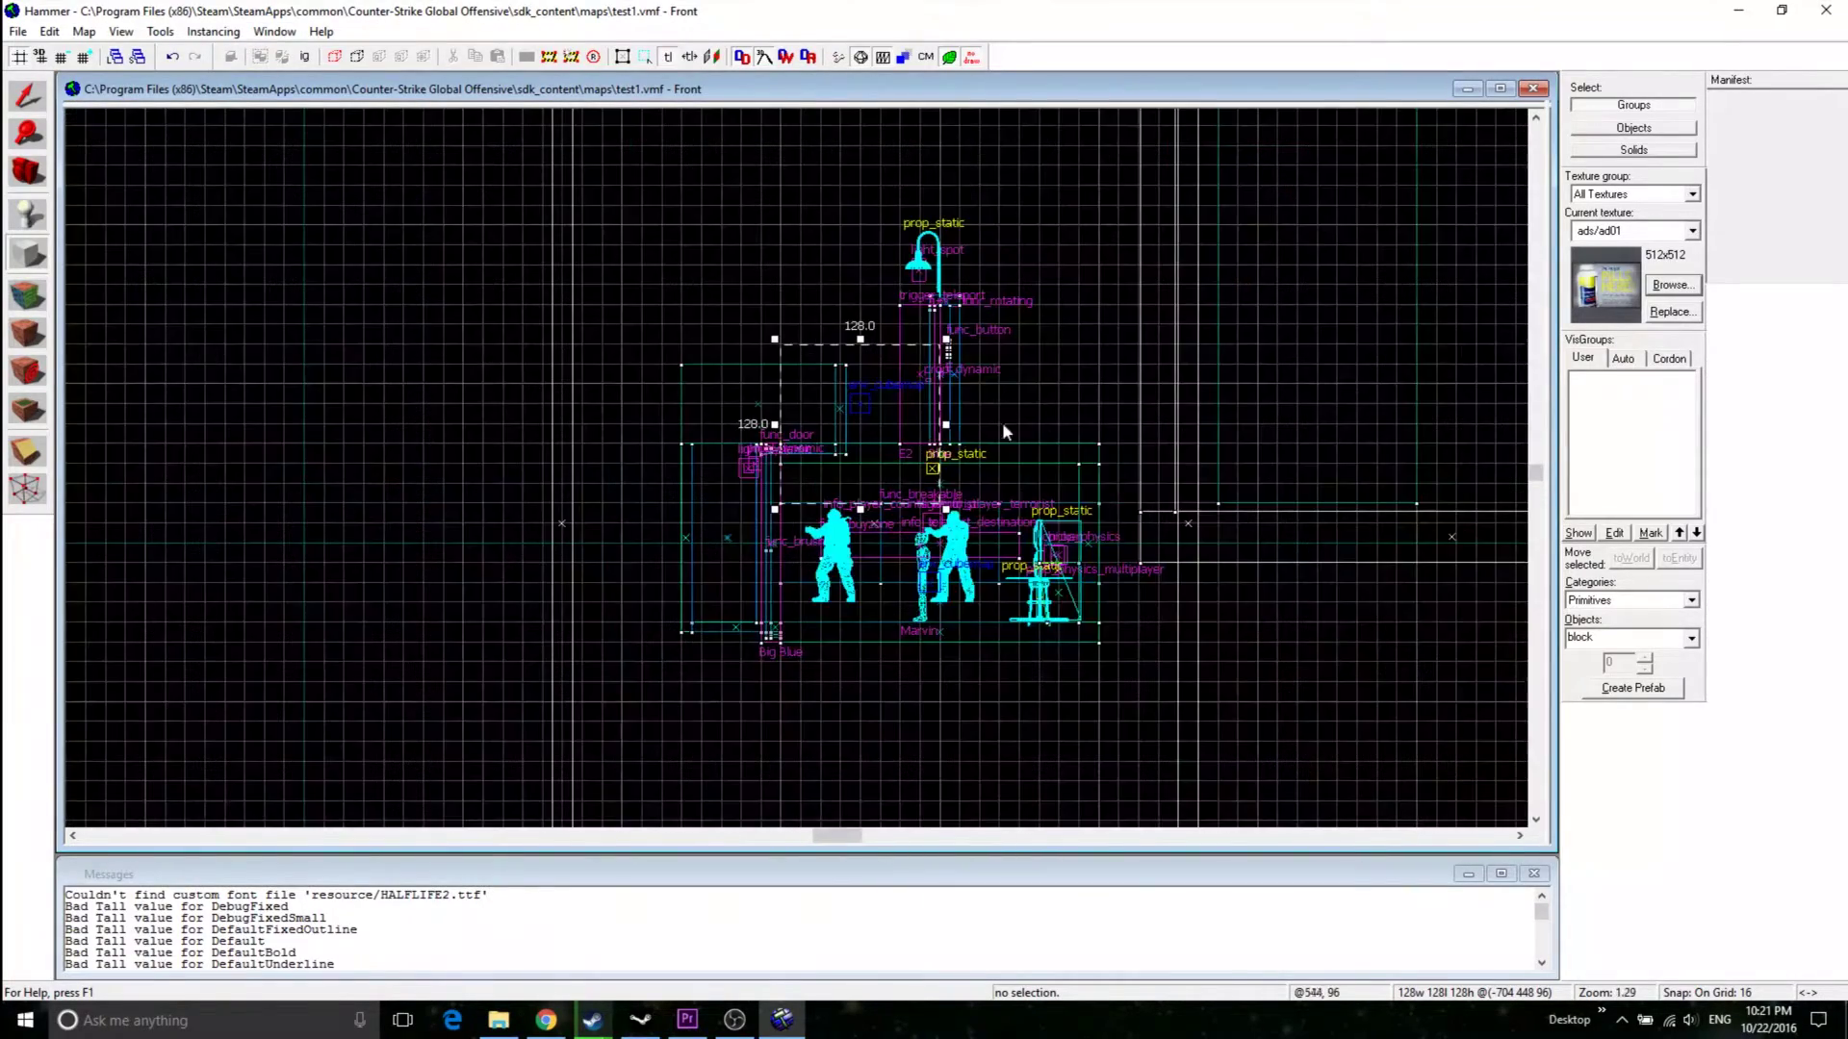
# - Restore the four-viewport layout, create the 128-unit ads/ad01 block from its outline, and inspect it in the 3D view
pyautogui.scroll(3, 1003, 431)
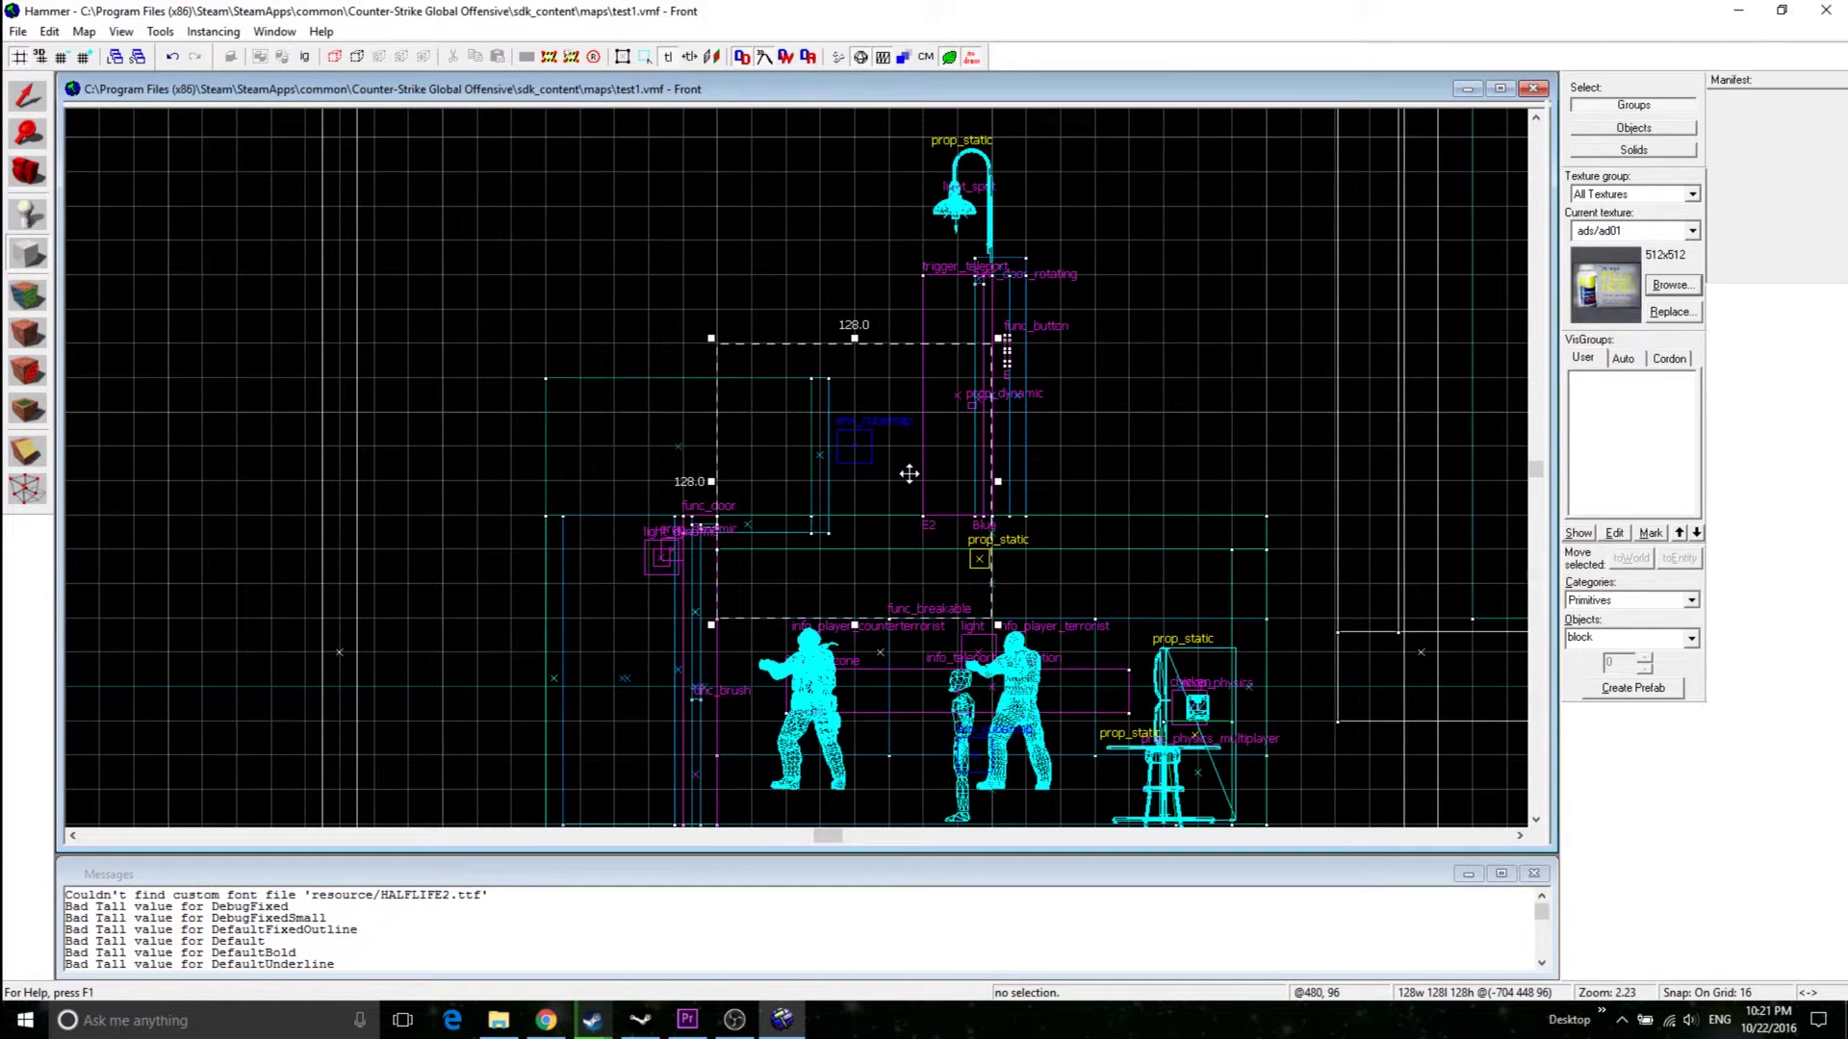
pyautogui.hotkey('shift', 'z')
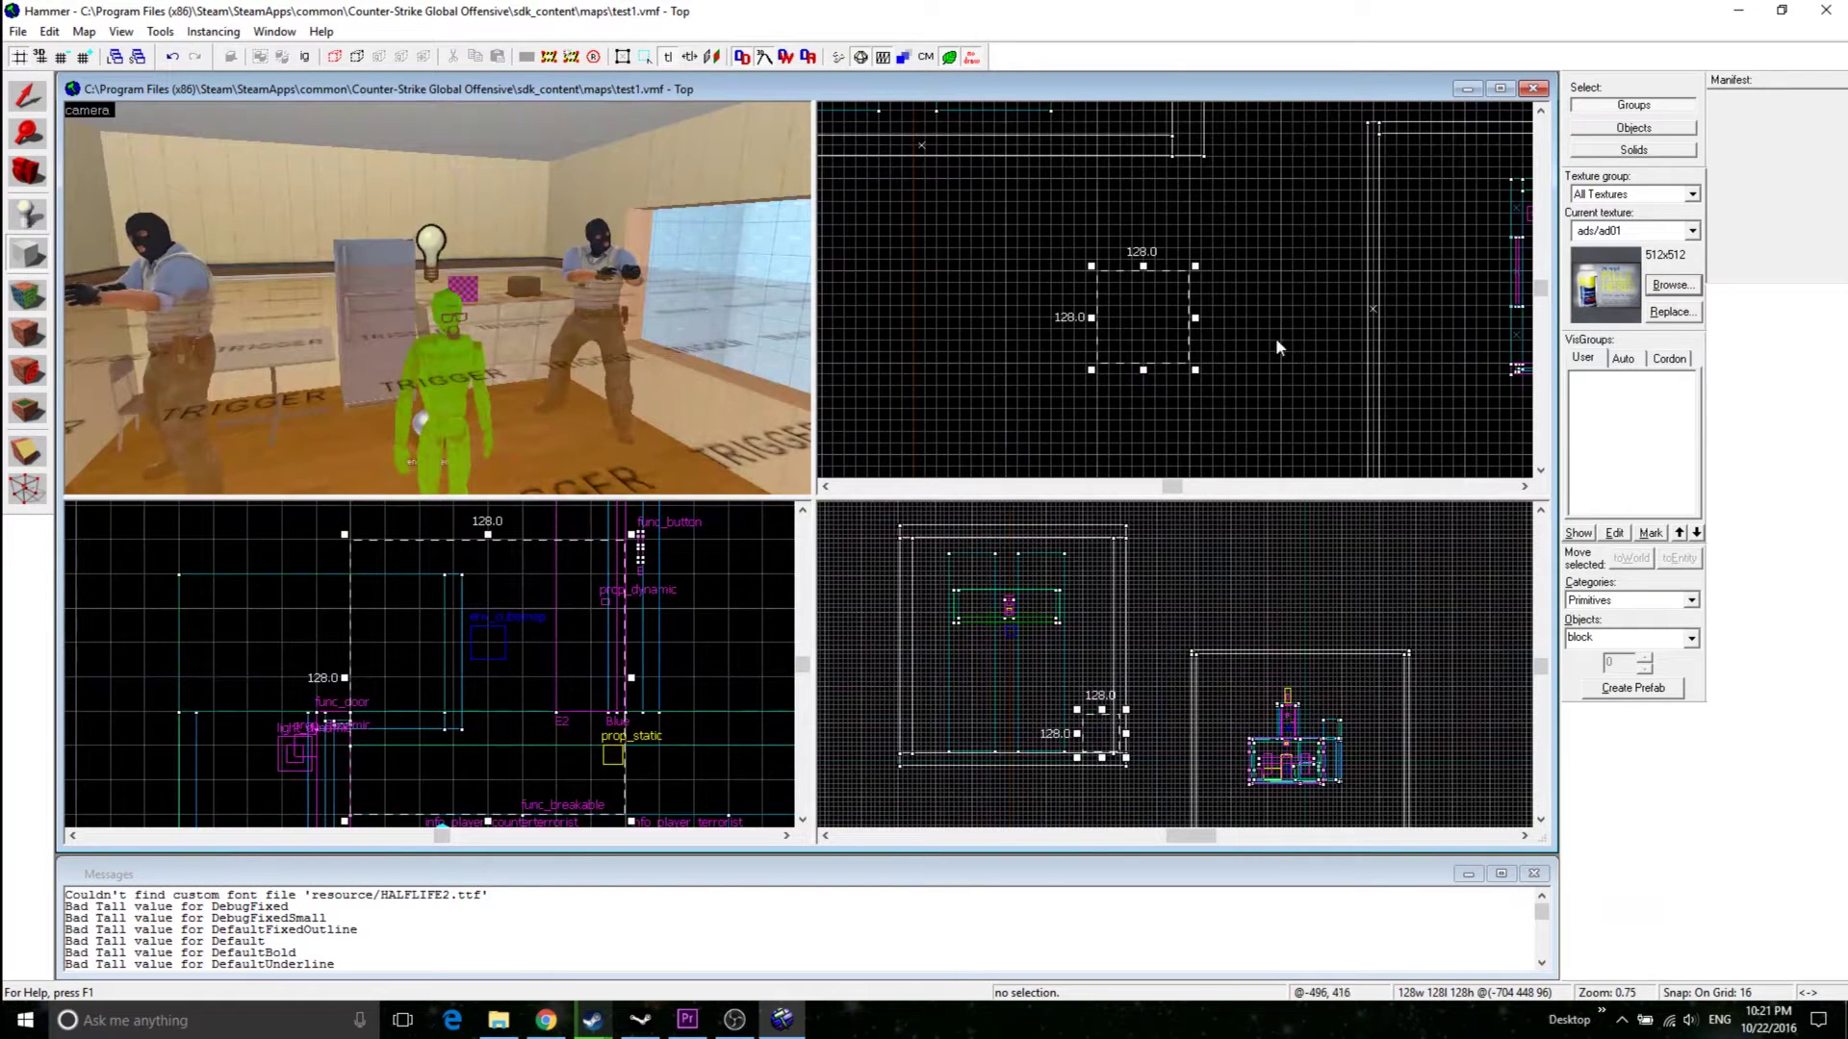
pyautogui.press('Return')
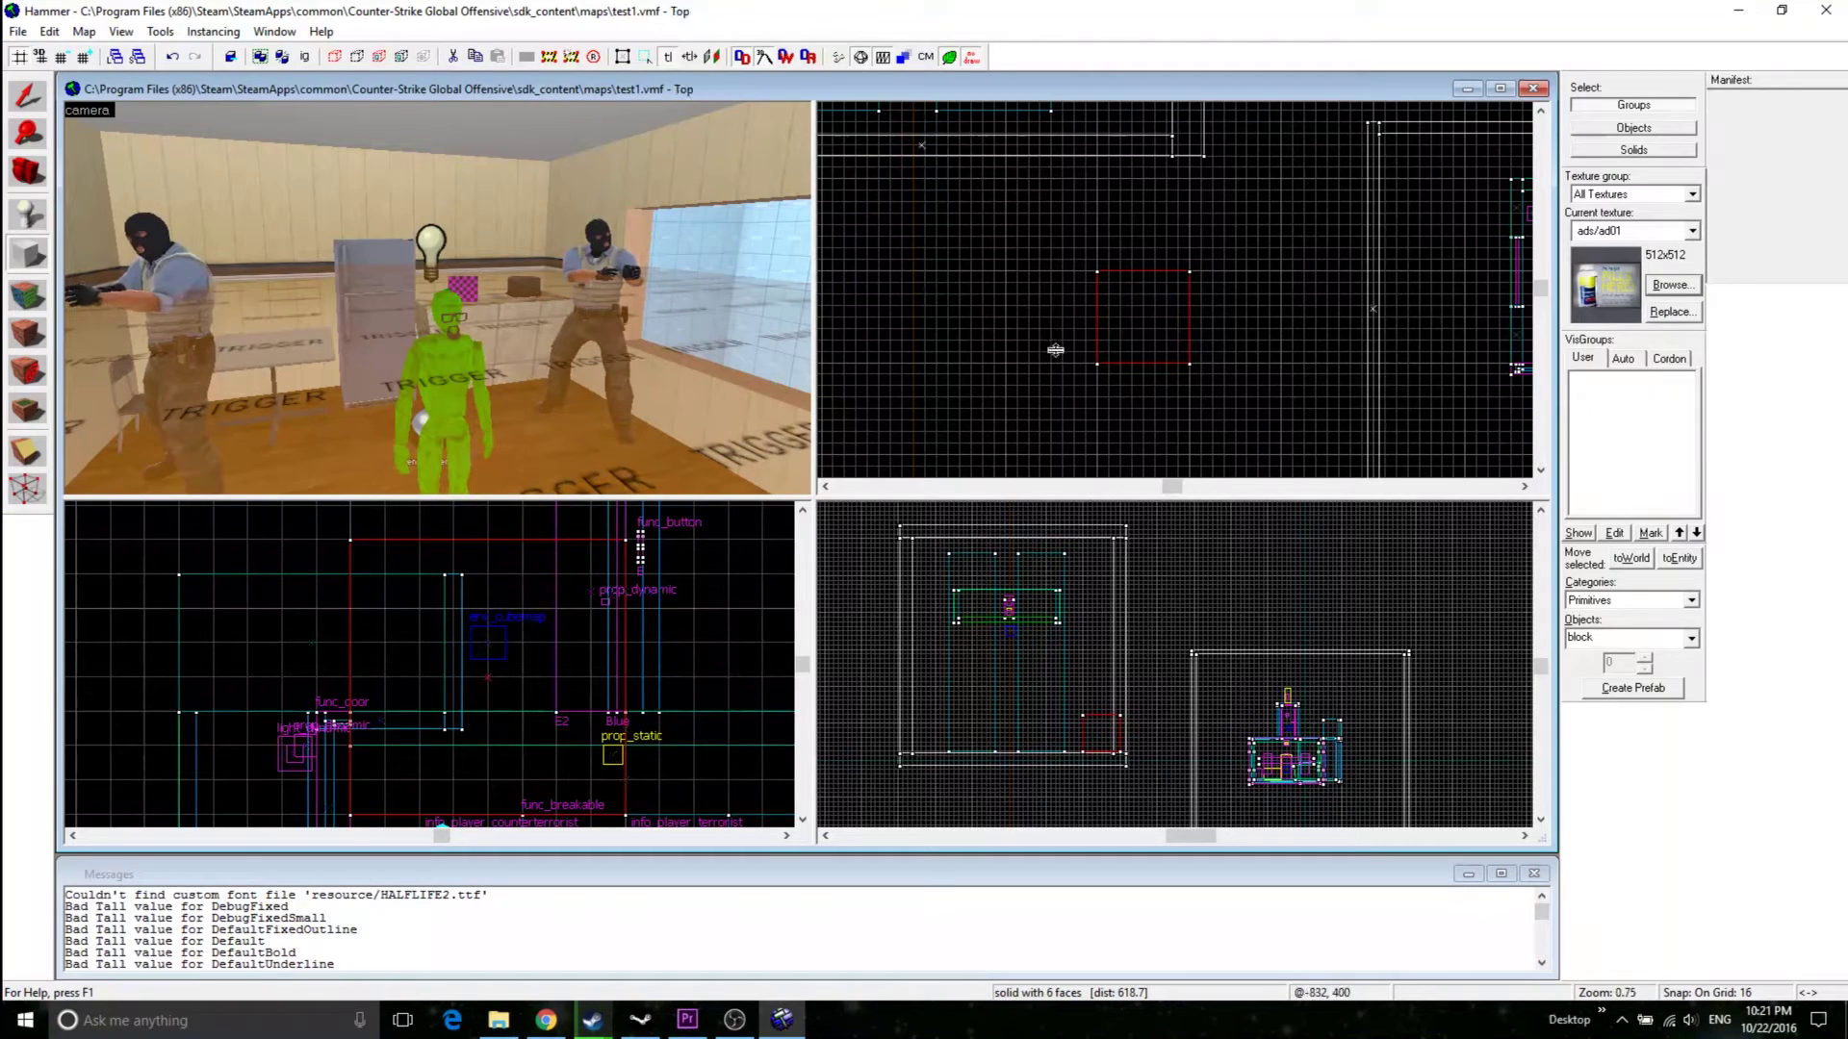
pyautogui.press('z')
pyautogui.press('w')
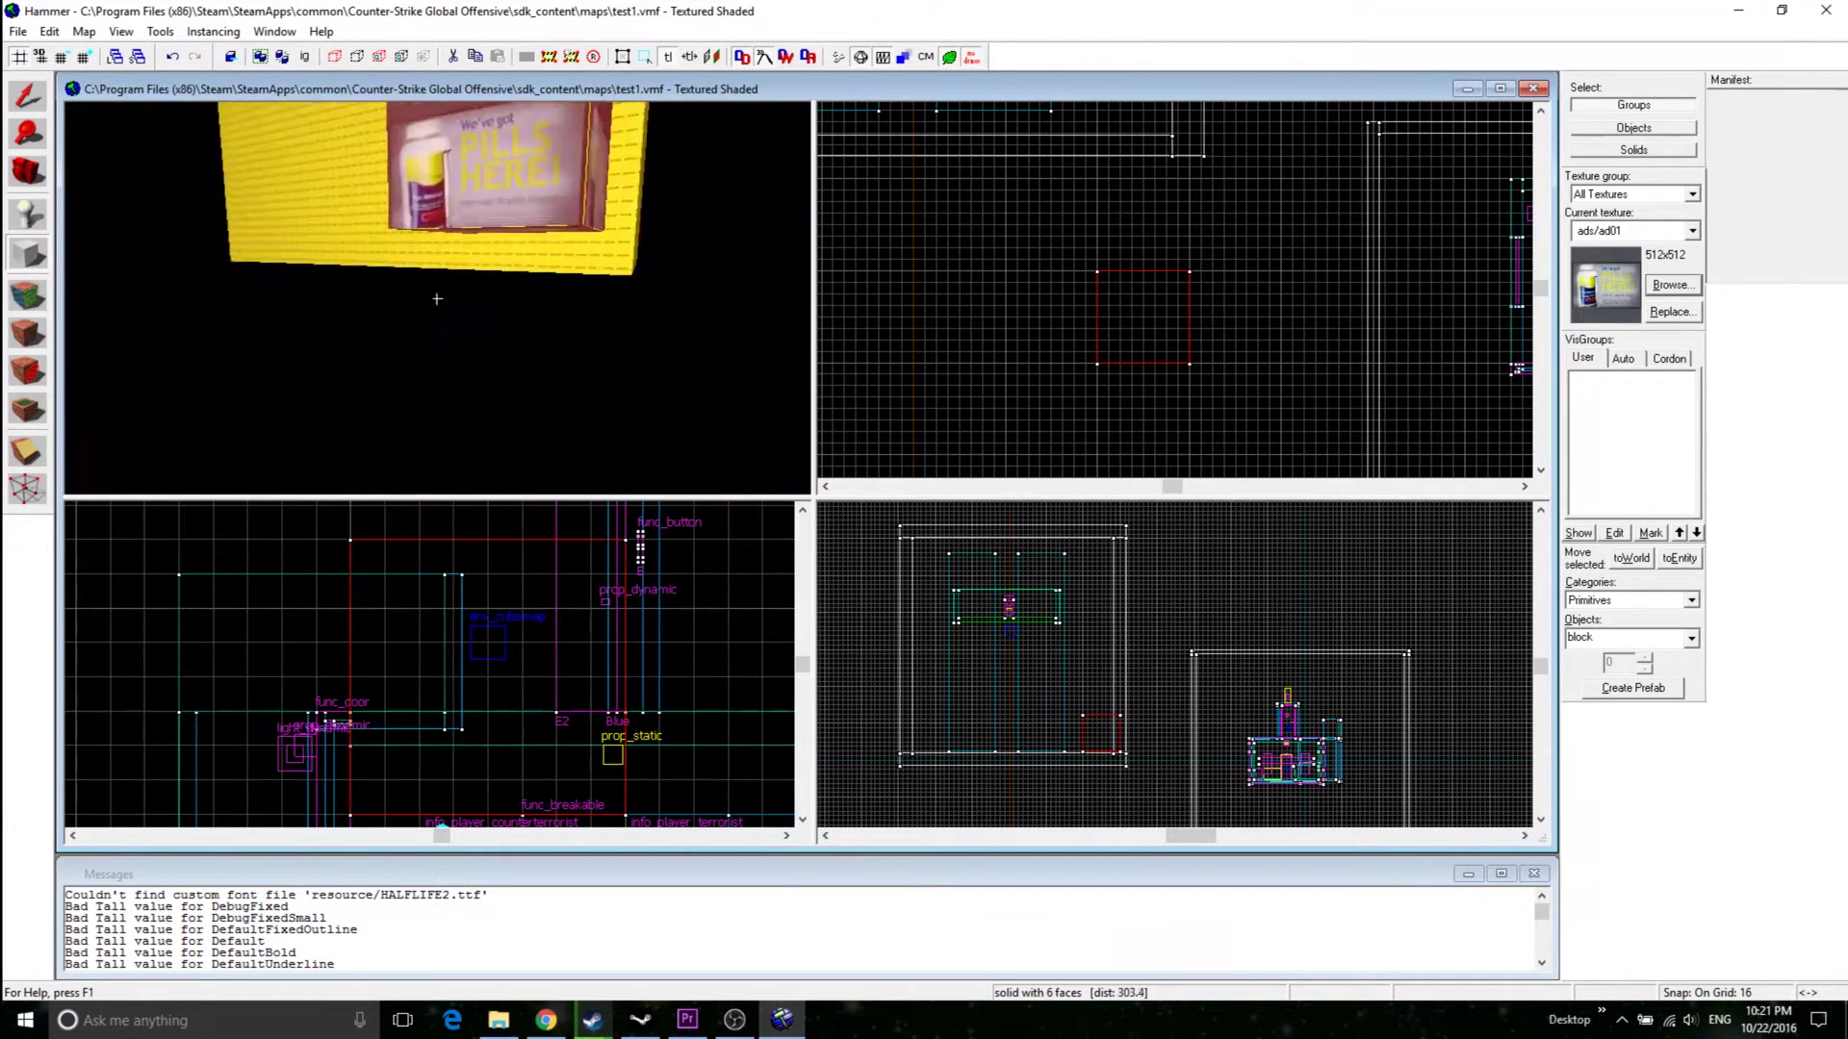
pyautogui.press('w')
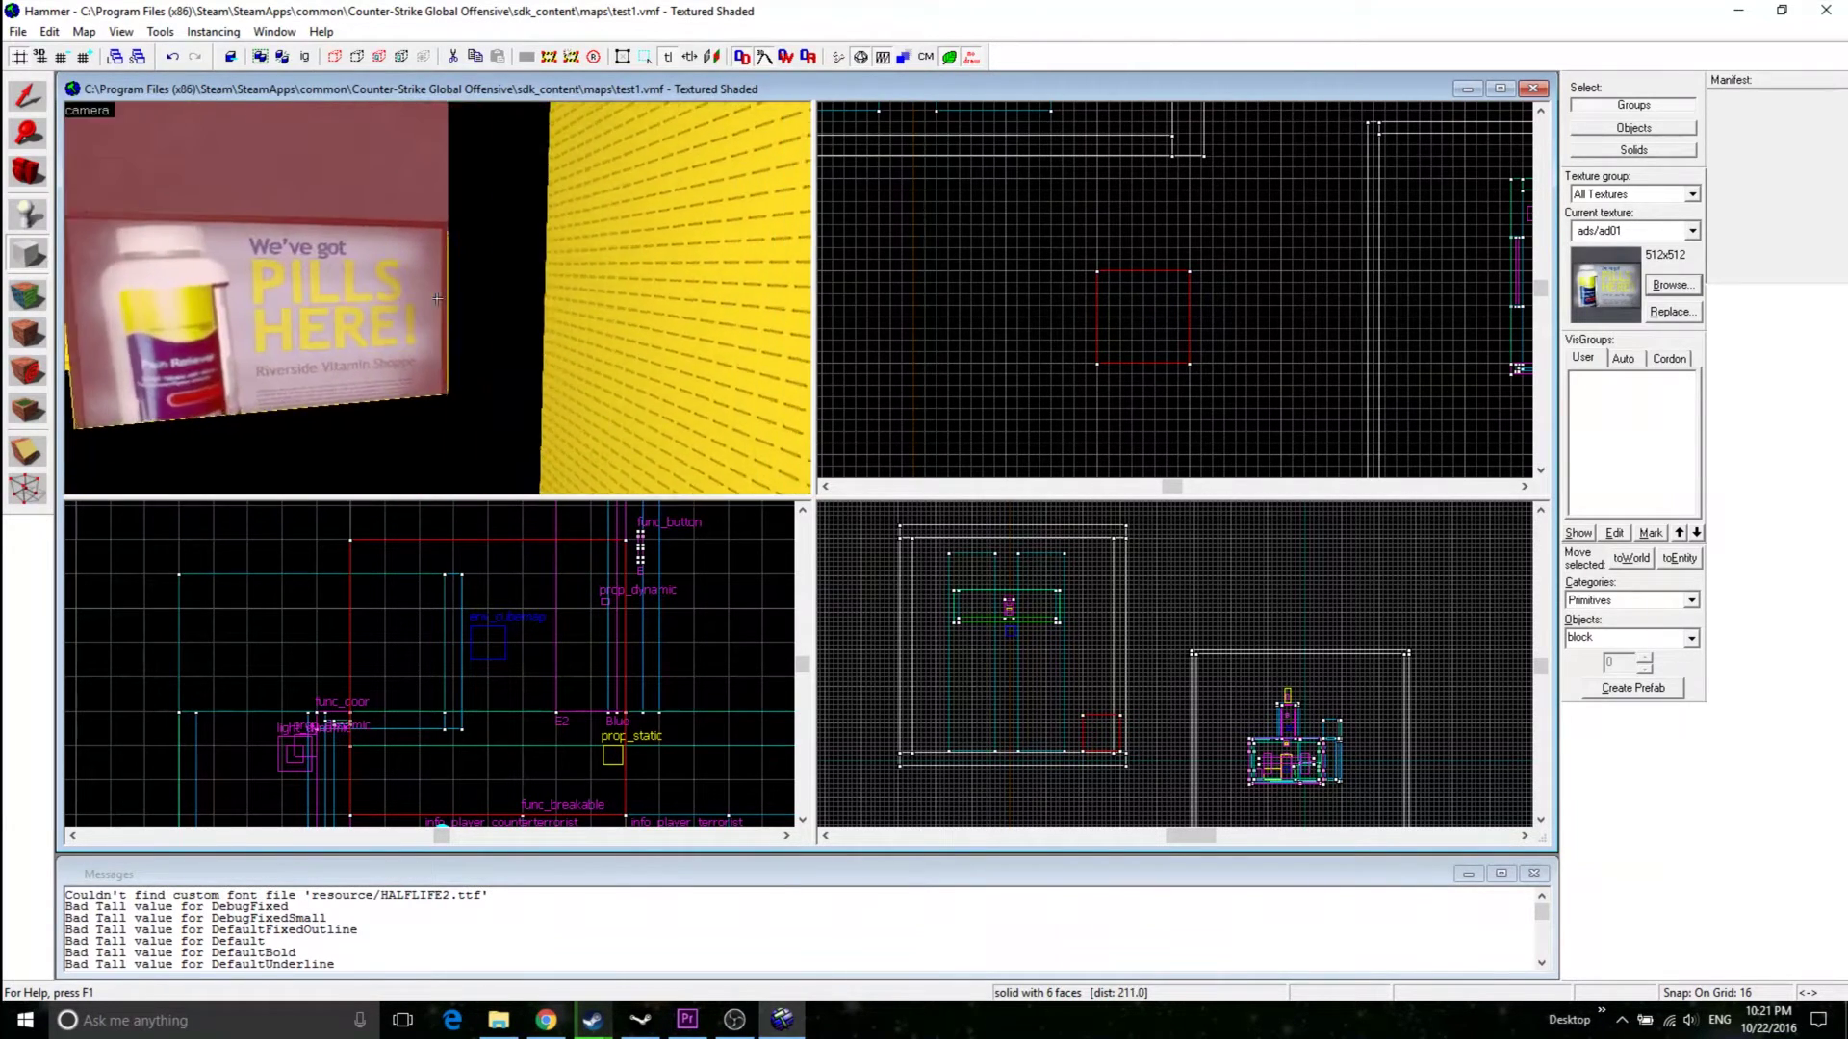
pyautogui.press('s')
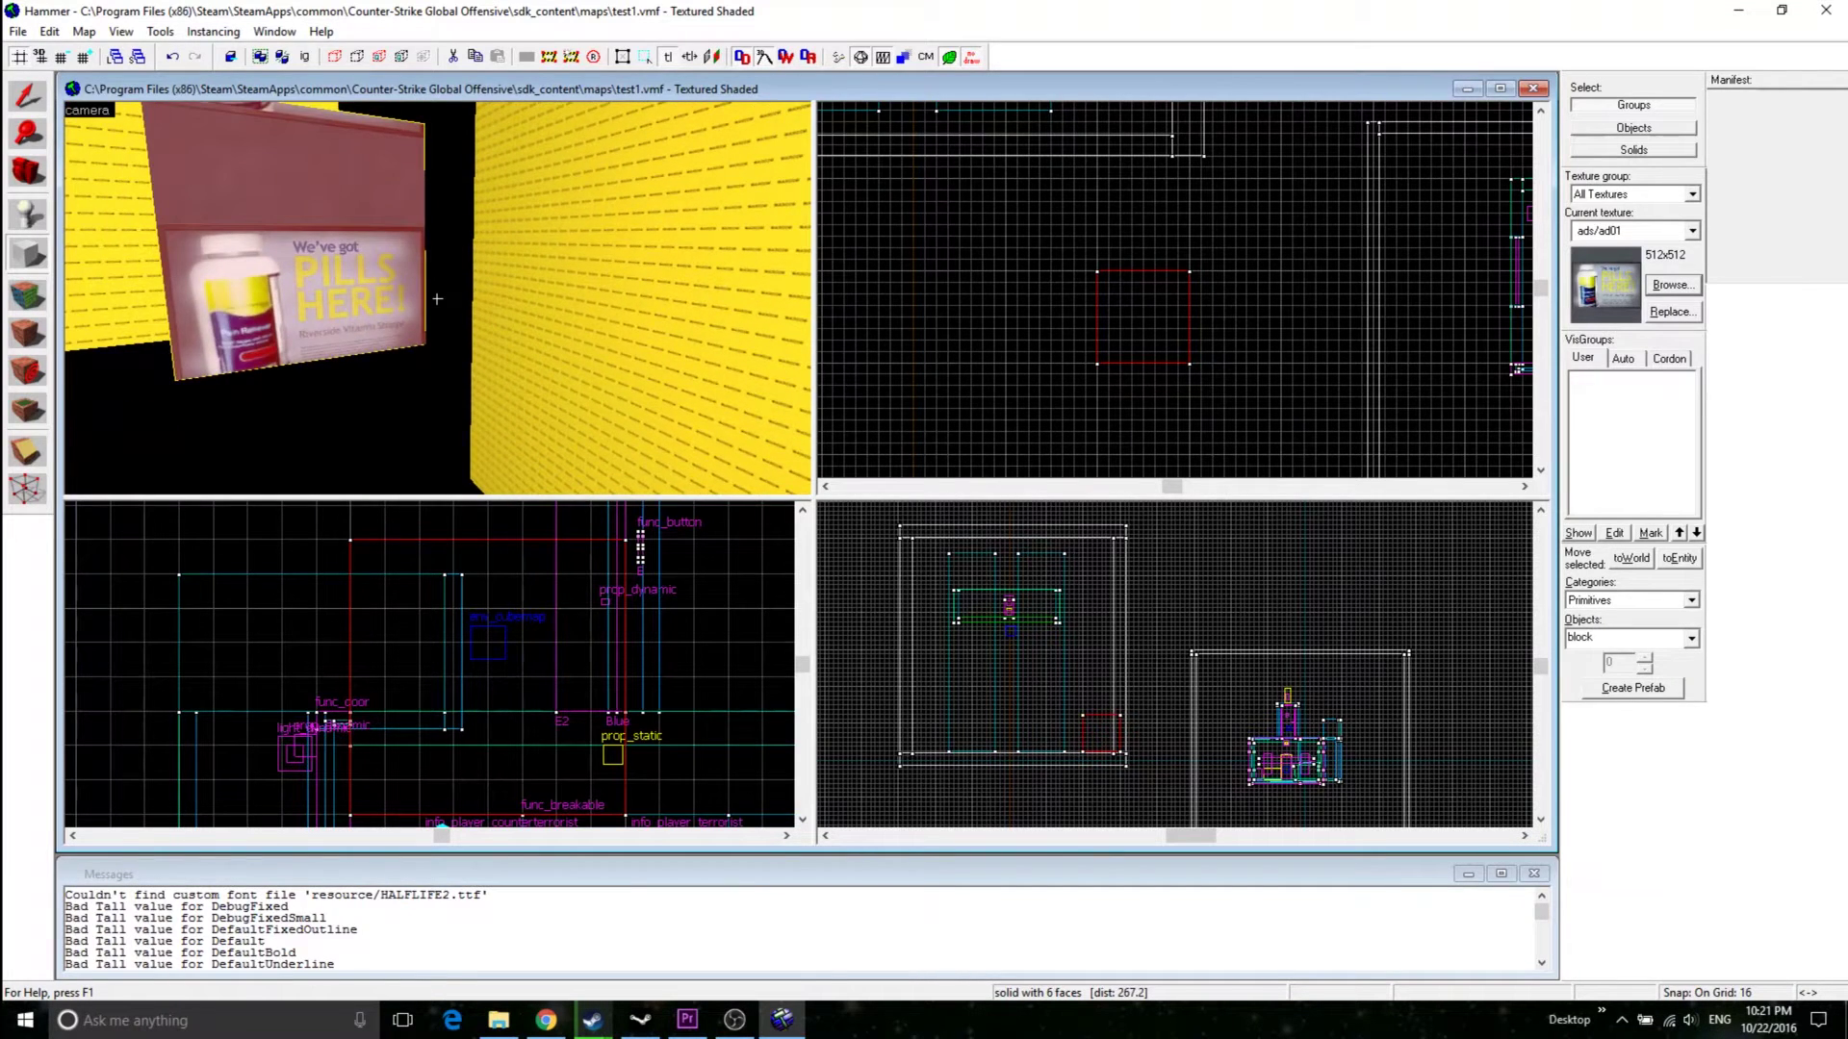
pyautogui.press('a')
pyautogui.press('z')
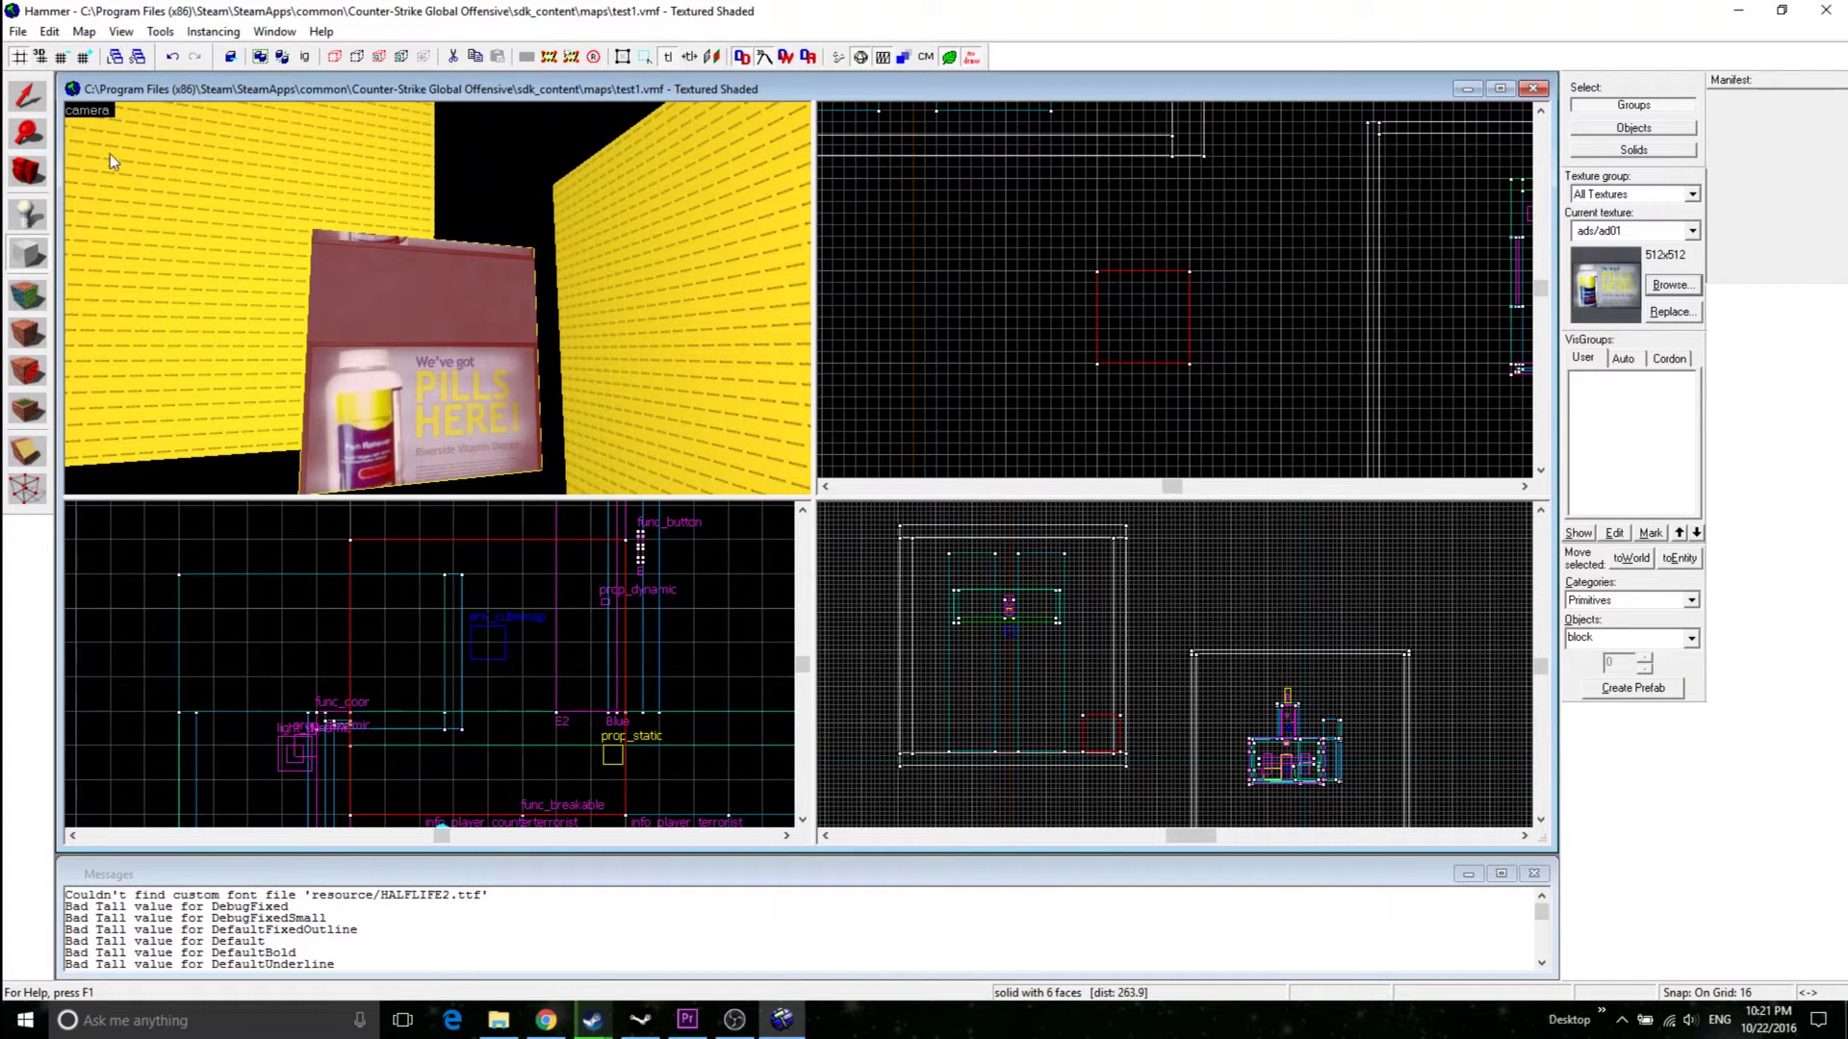
# - Select the block and clip it diagonally from its upper-right to lower-left corner in the top view, keeping the upper-left half
pyautogui.click(27, 95)
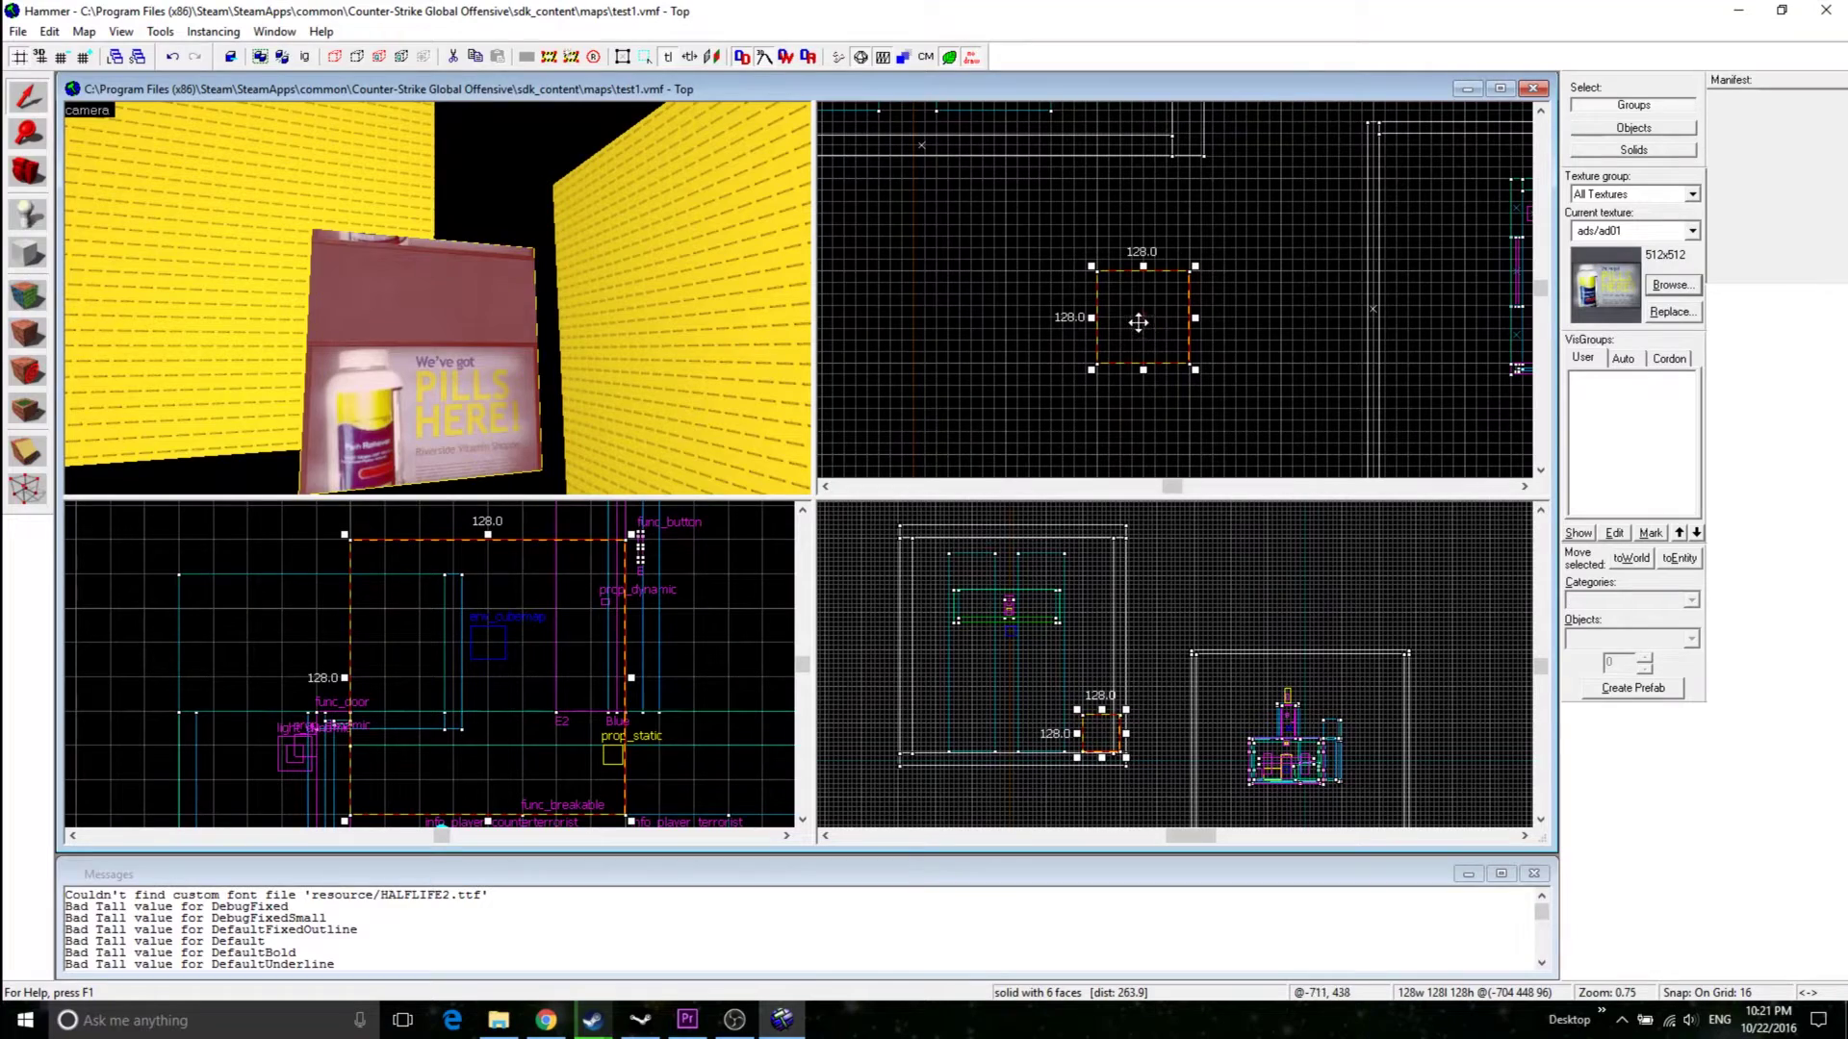
pyautogui.moveTo(1139, 322)
pyautogui.mouseDown()
pyautogui.moveTo(949, 318)
pyautogui.moveTo(1138, 269)
pyautogui.moveTo(1094, 285)
pyautogui.moveTo(1043, 375)
pyautogui.moveTo(1146, 314)
pyautogui.mouseUp()
pyautogui.moveTo(1097, 741)
pyautogui.mouseDown()
pyautogui.moveTo(1103, 764)
pyautogui.moveTo(1104, 737)
pyautogui.mouseUp()
pyautogui.click(27, 450)
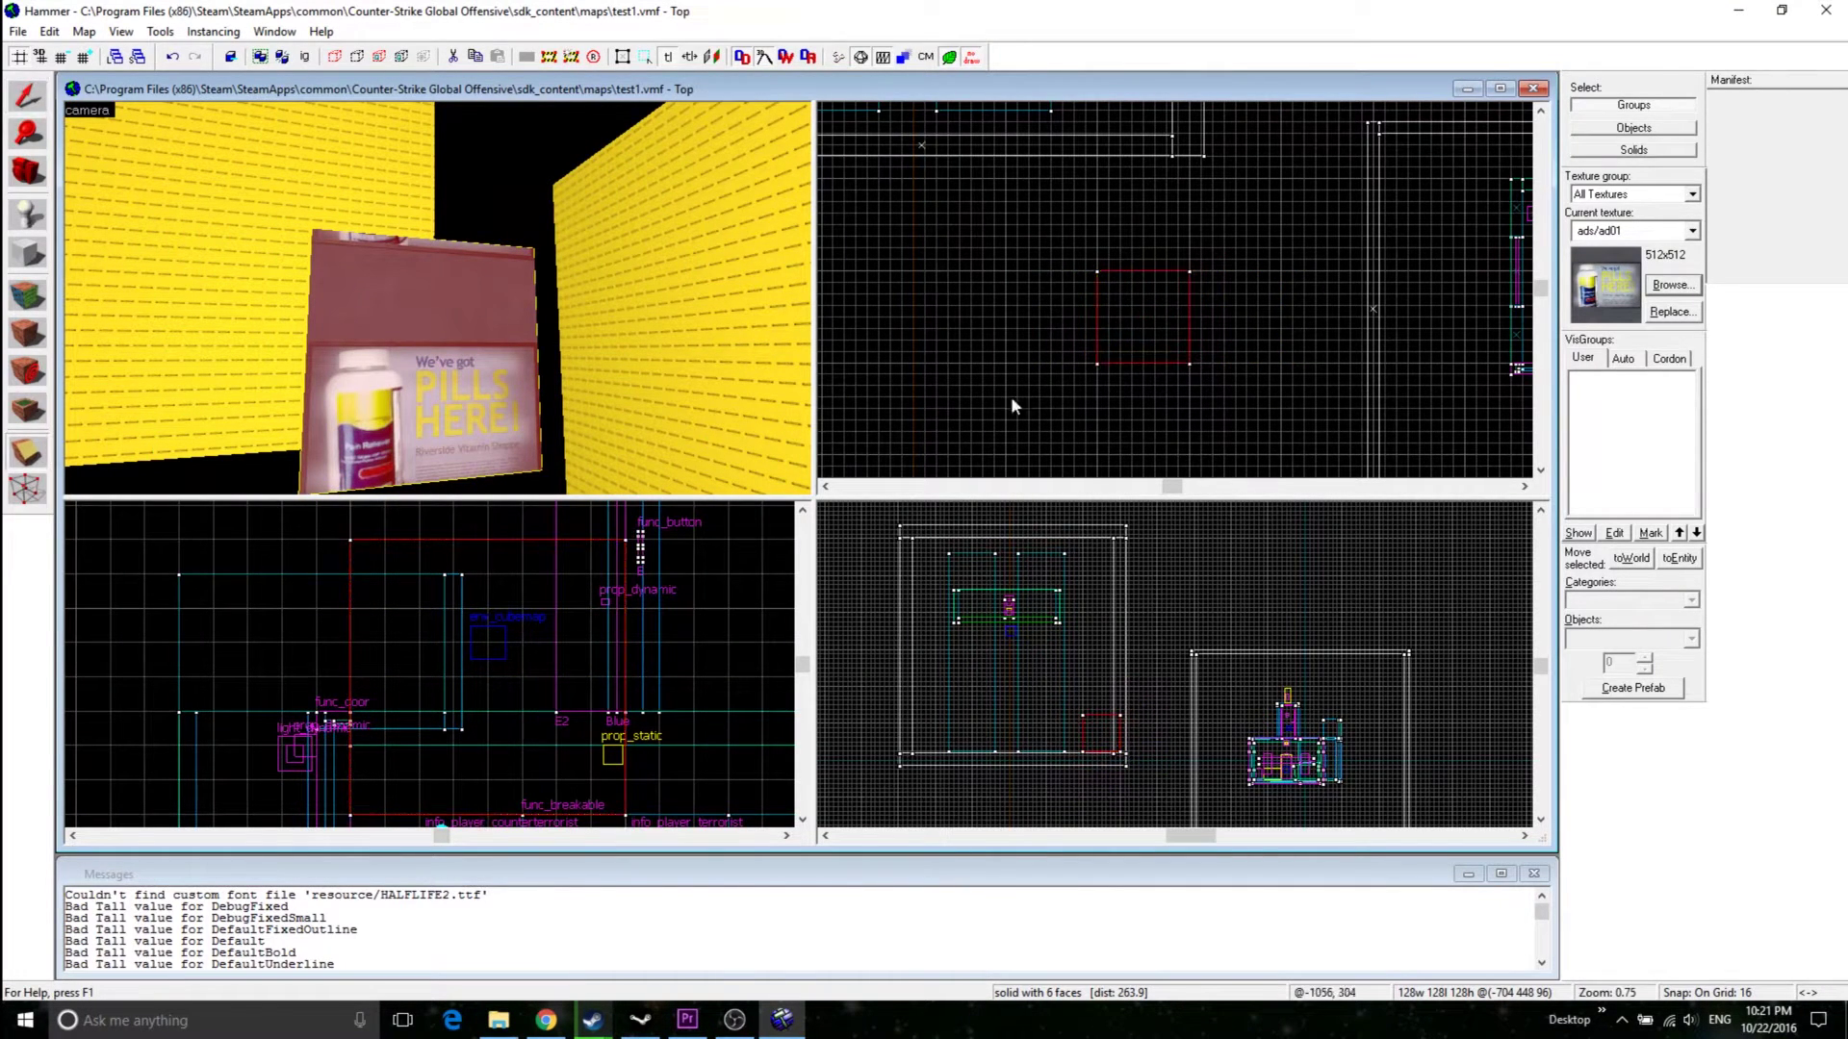
pyautogui.hotkey('shift', 'x')
pyautogui.moveTo(1189, 272); pyautogui.dragTo(1106, 367)
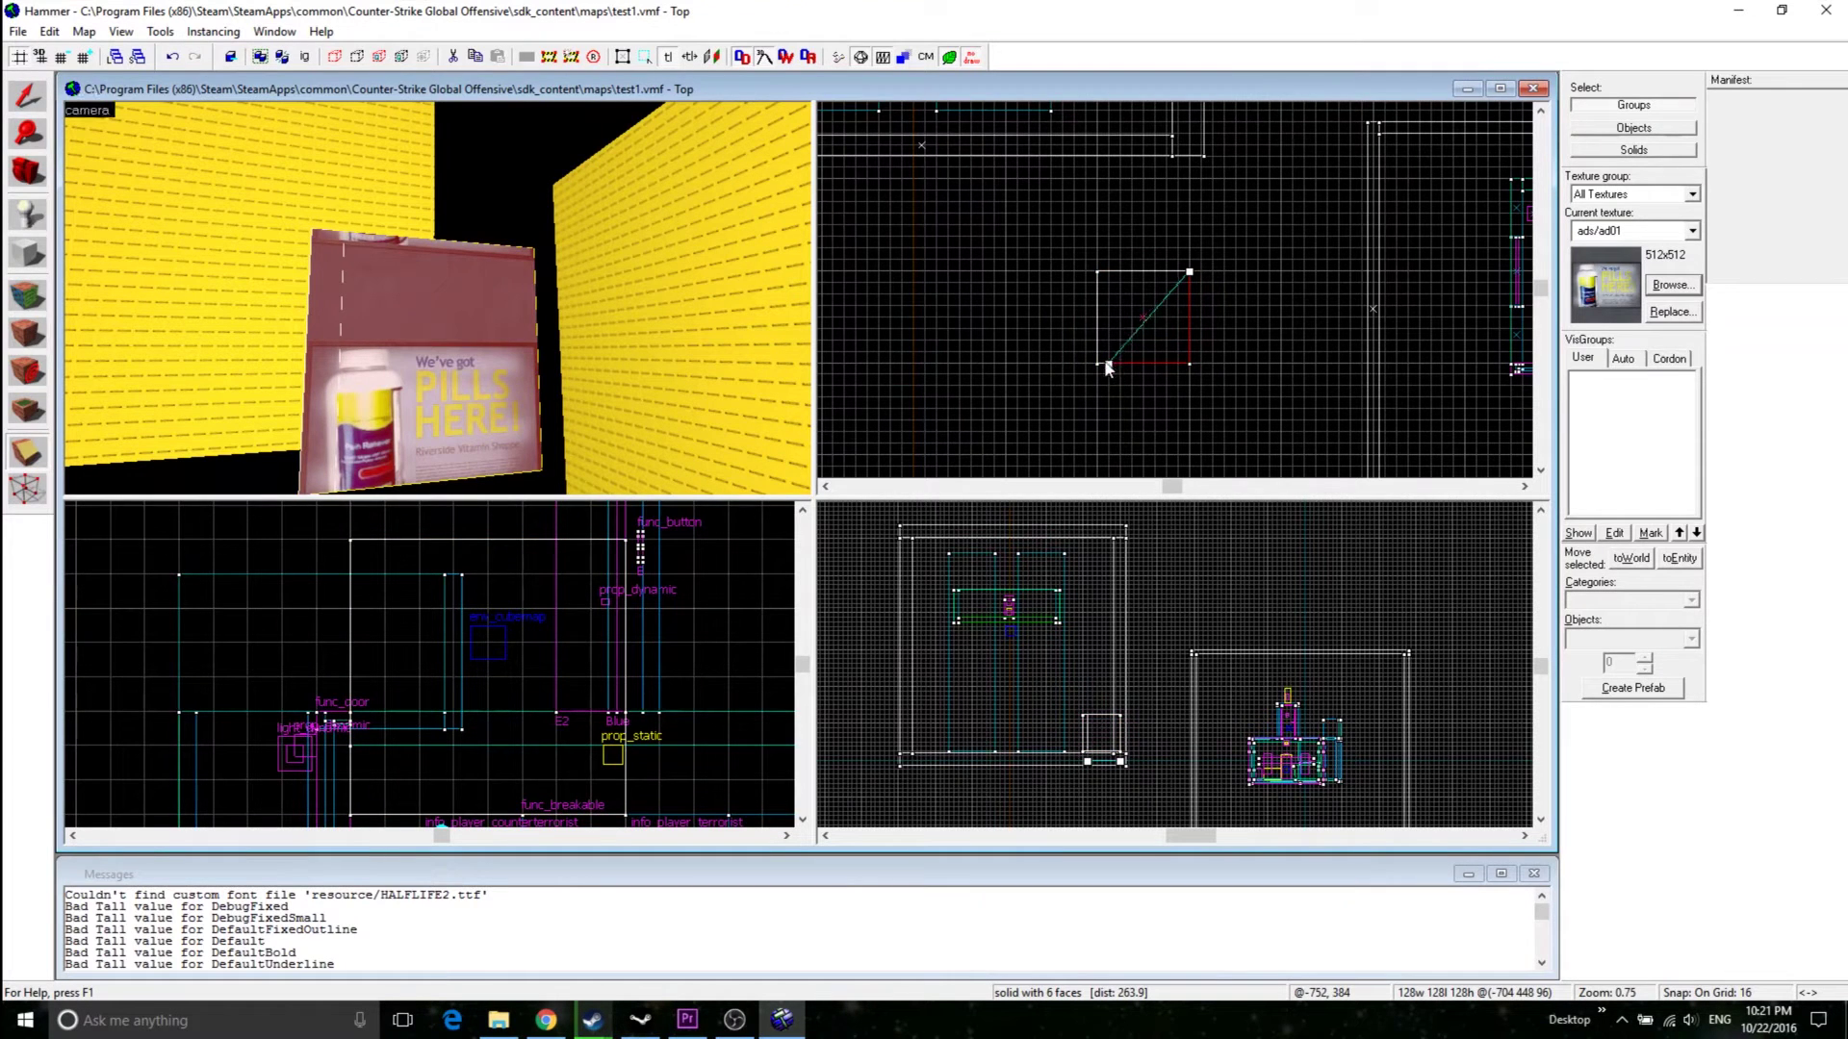
pyautogui.press('Return')
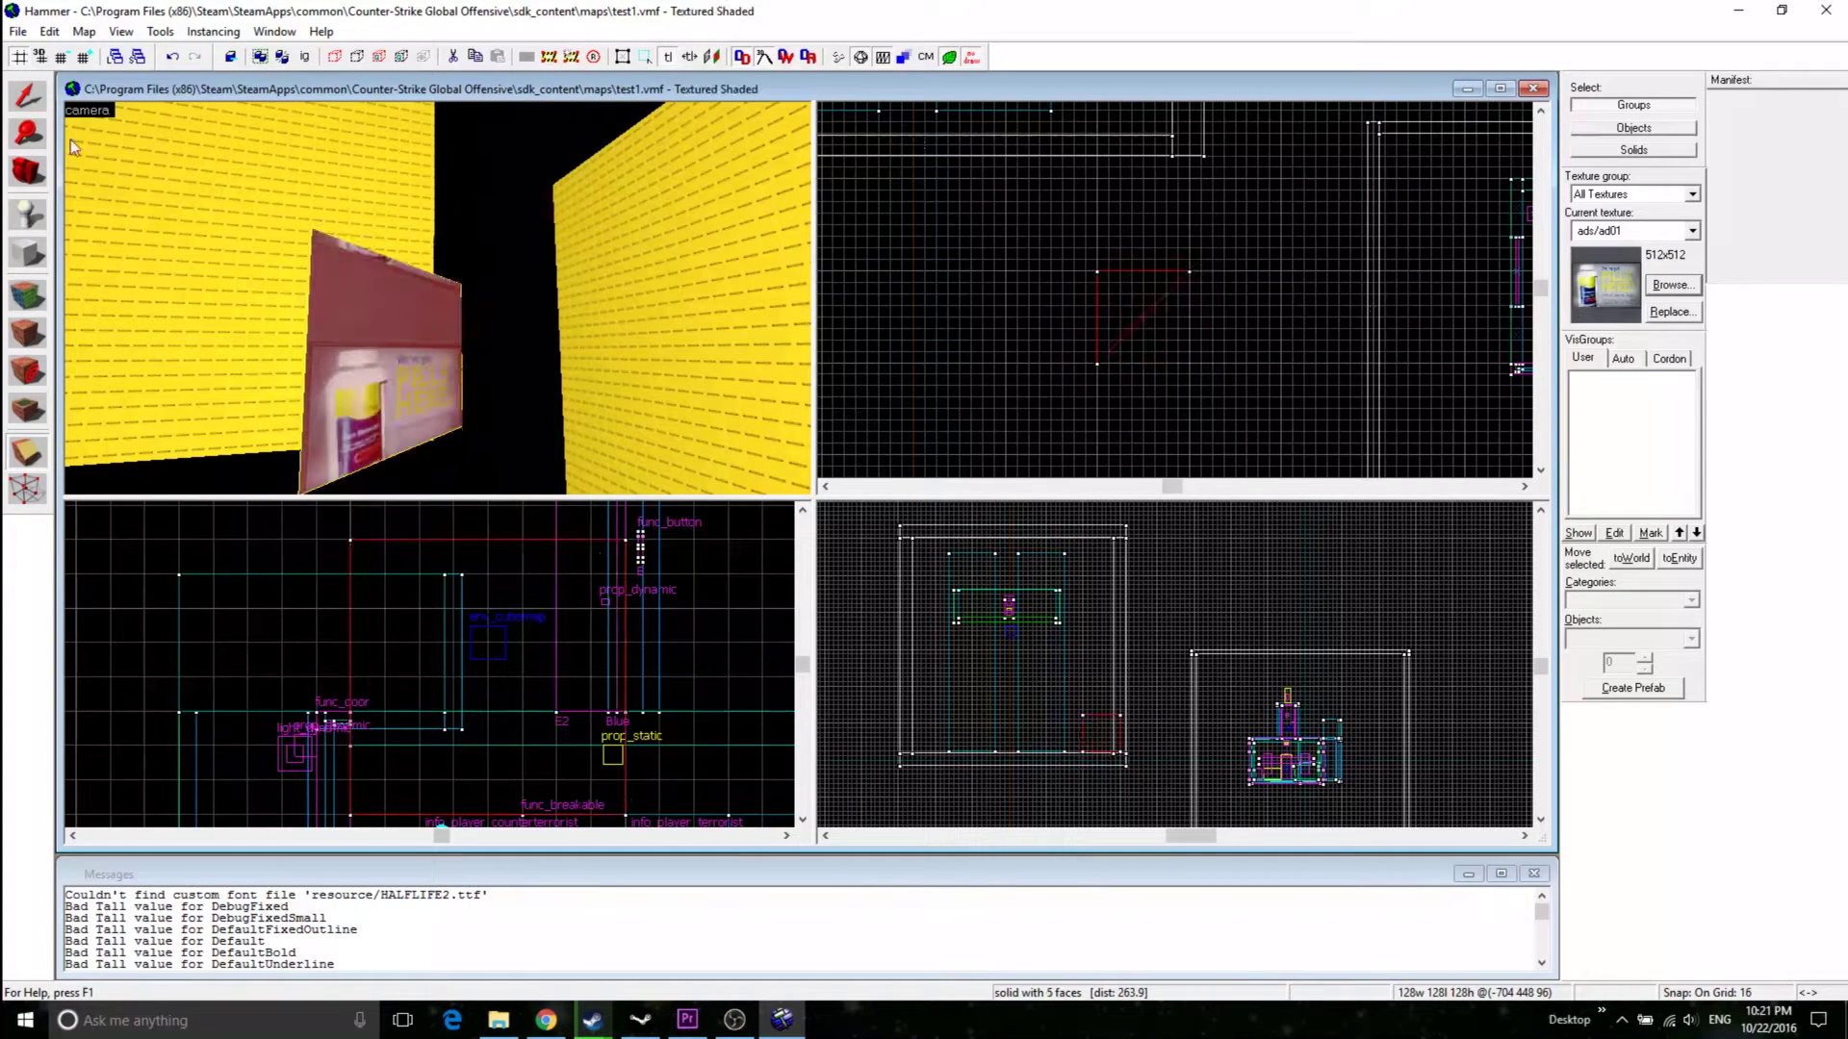
# - Select the clipped wedge, inspect it from several sides in the 3D view, and delete it
pyautogui.click(33, 102)
pyautogui.press('z')
pyautogui.press('w')
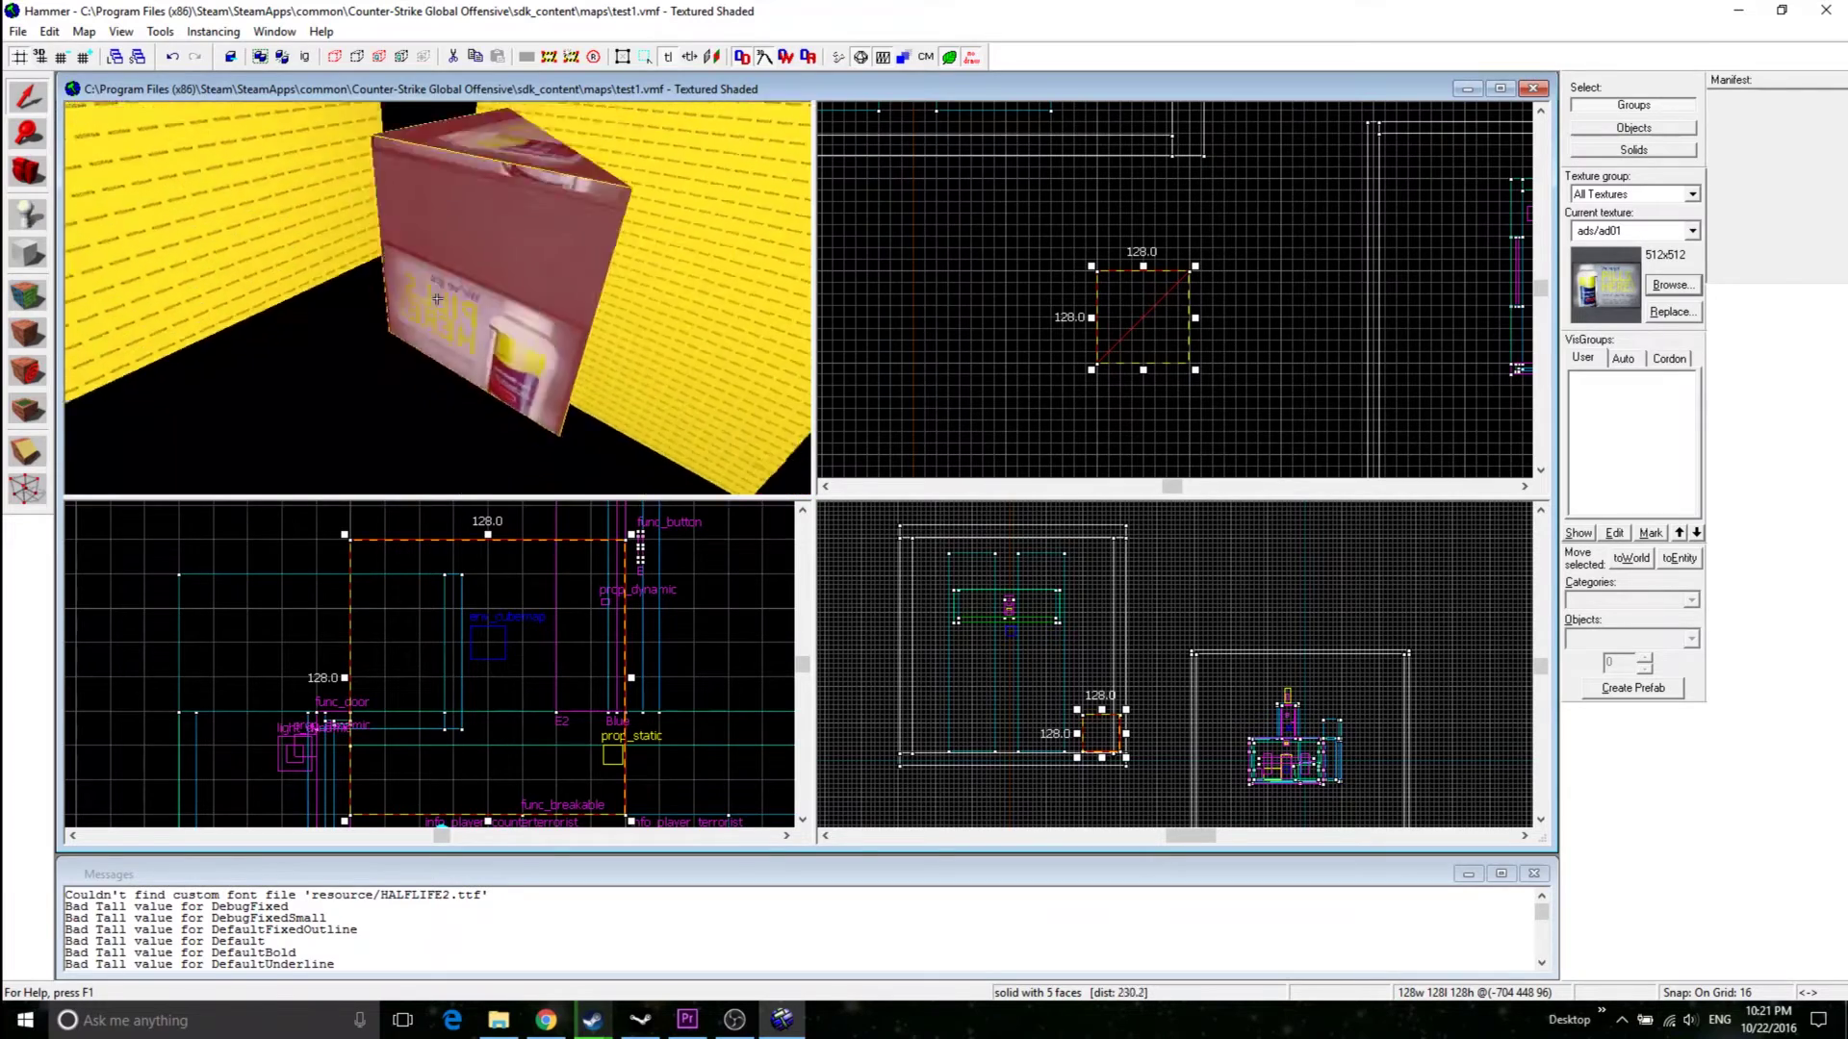
pyautogui.press('s')
pyautogui.press('a')
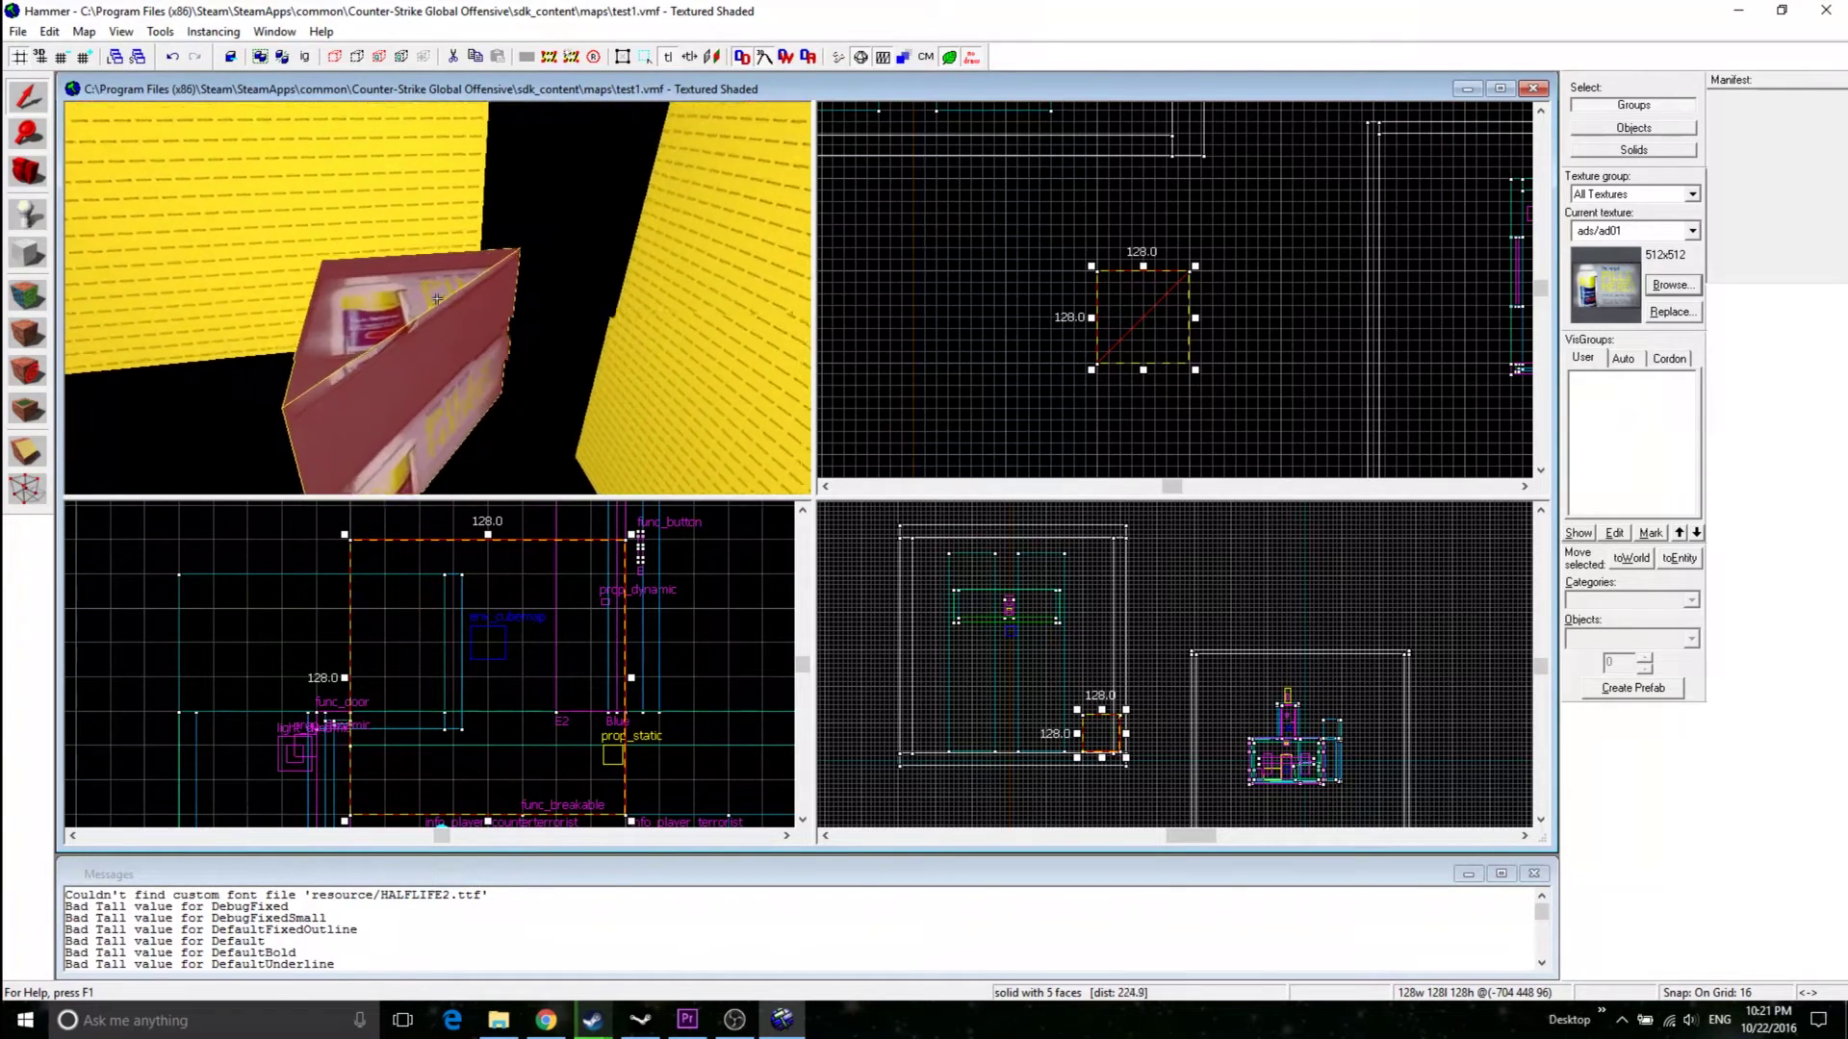
pyautogui.press('z')
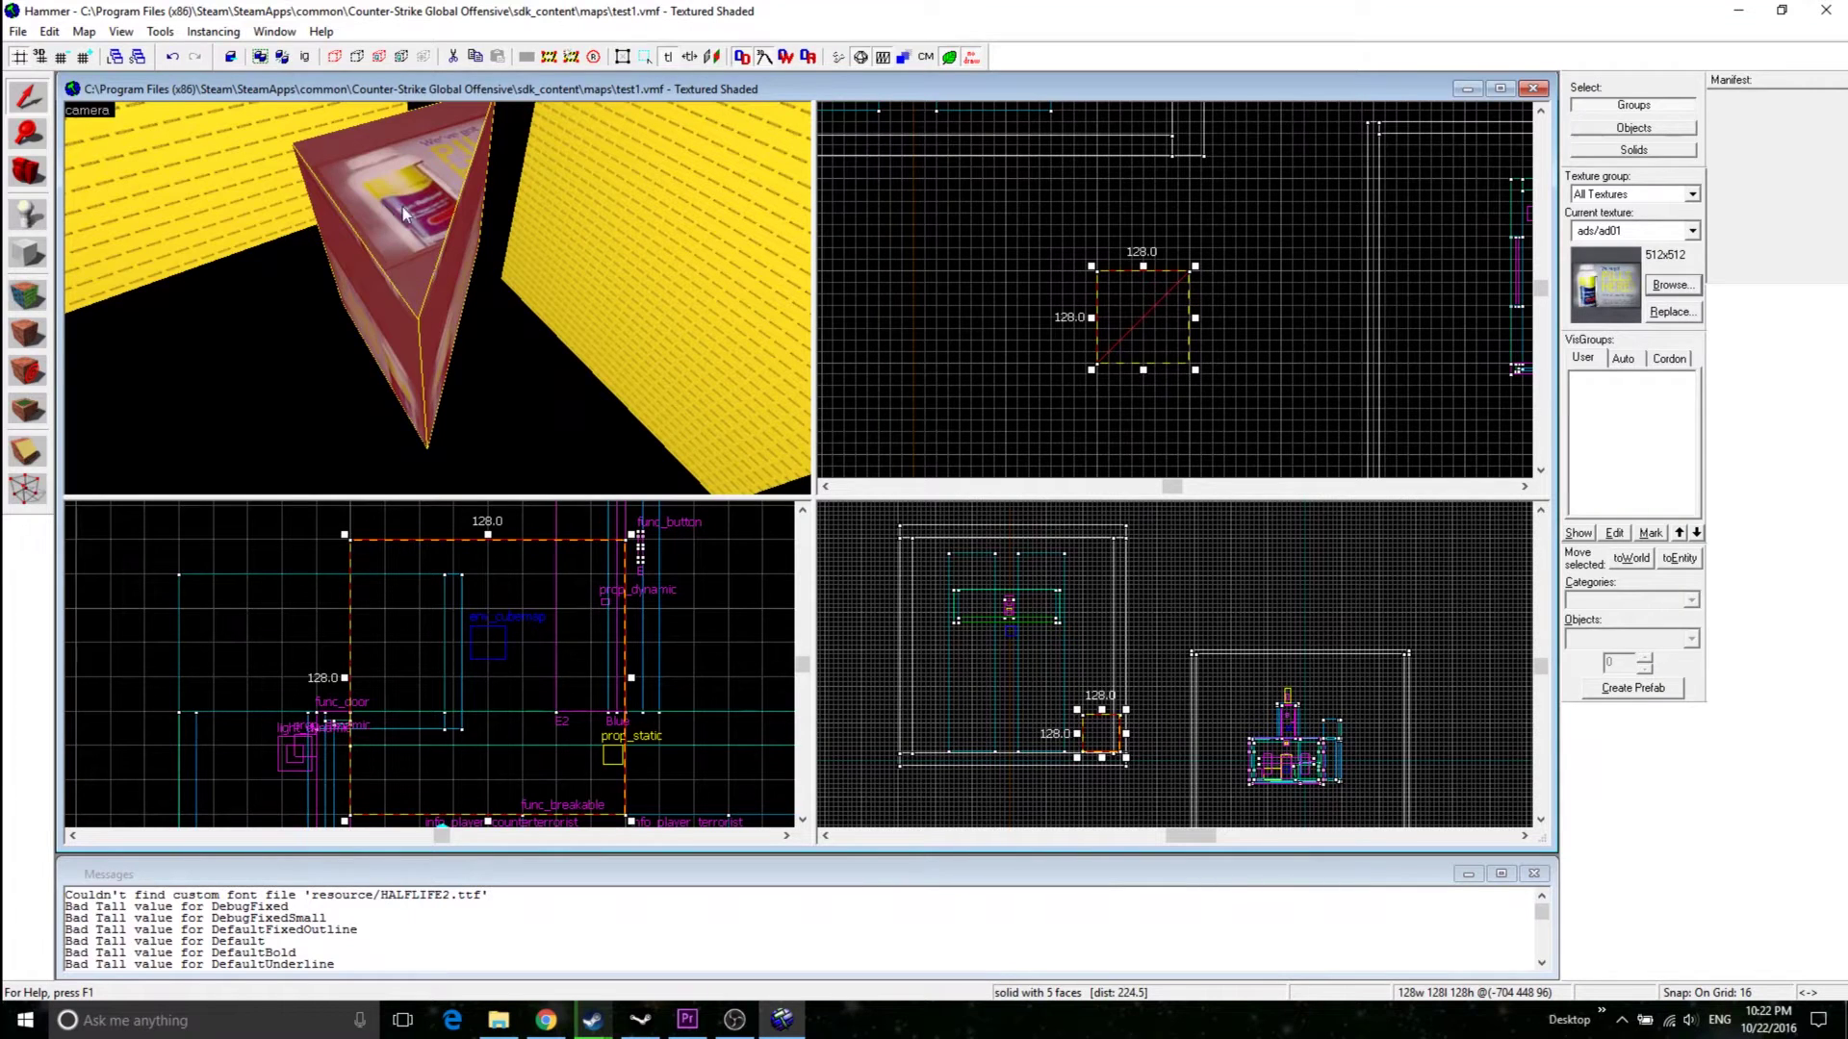
pyautogui.press('Delete')
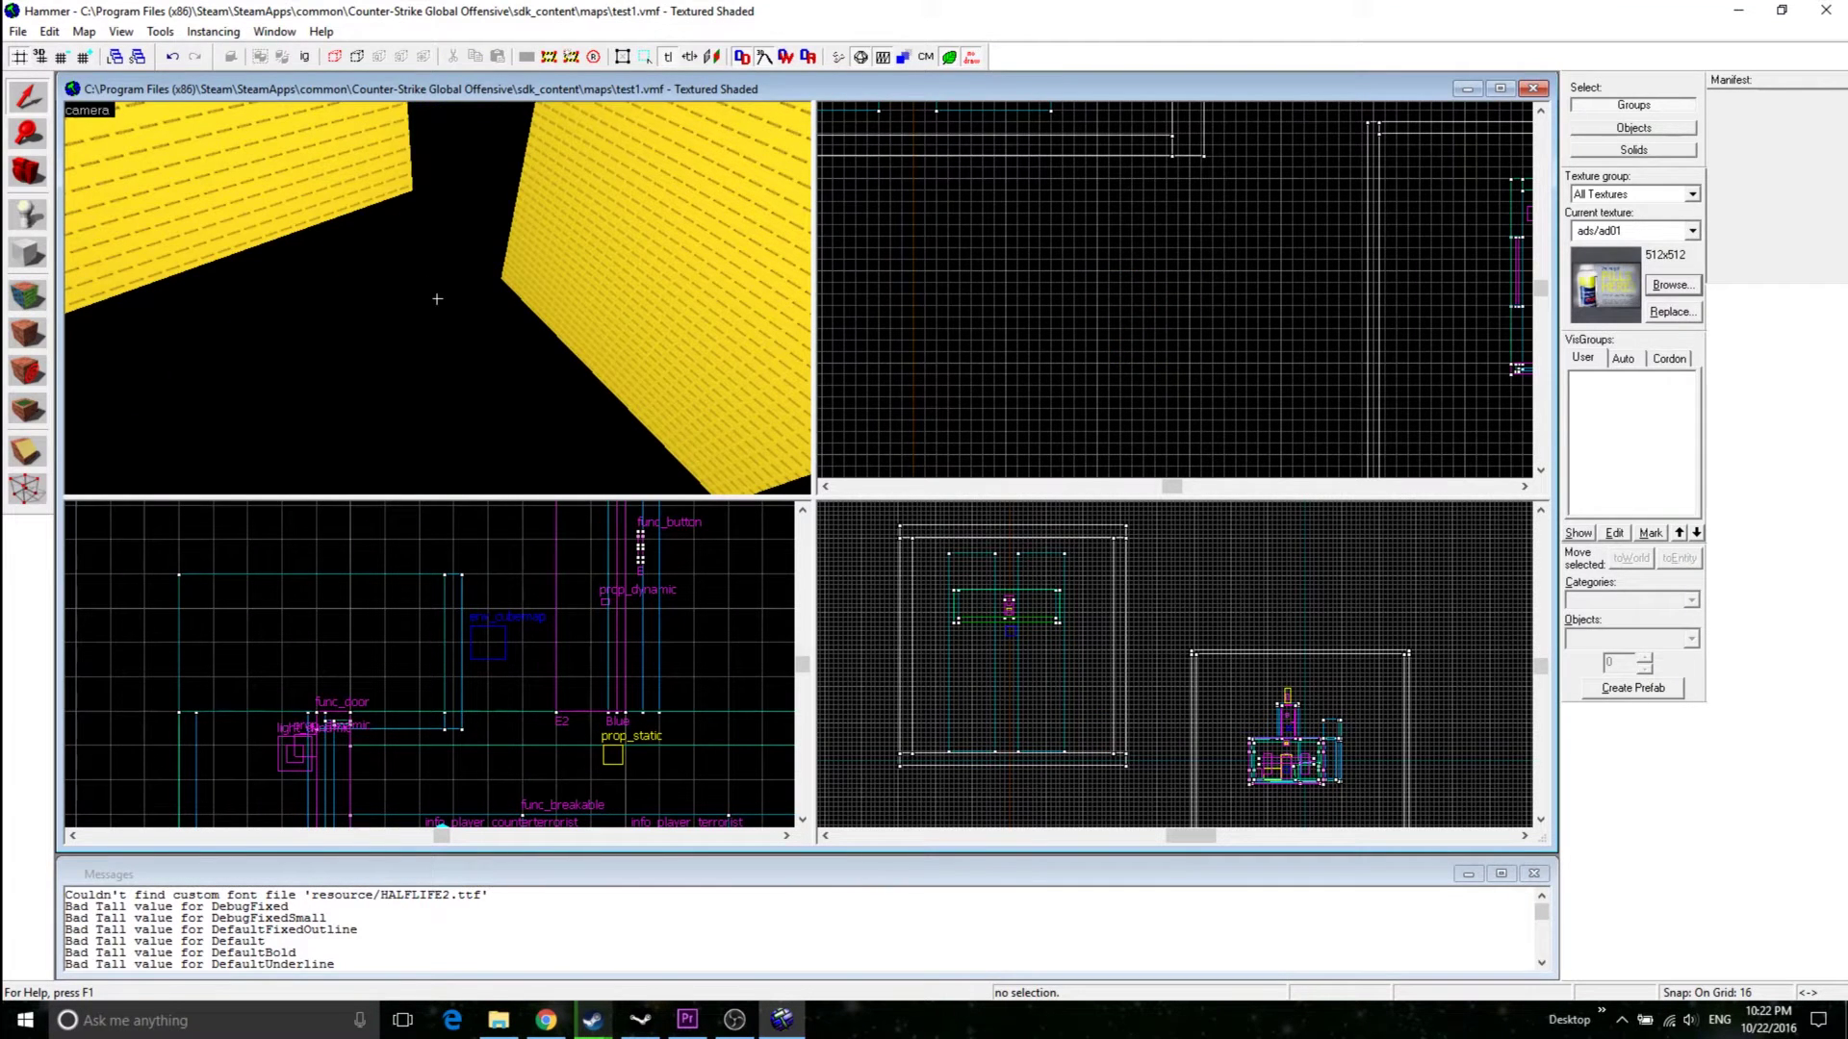
# - Examine the interiors of the furnished room and the tall building area in the 3D view
pyautogui.press('w')
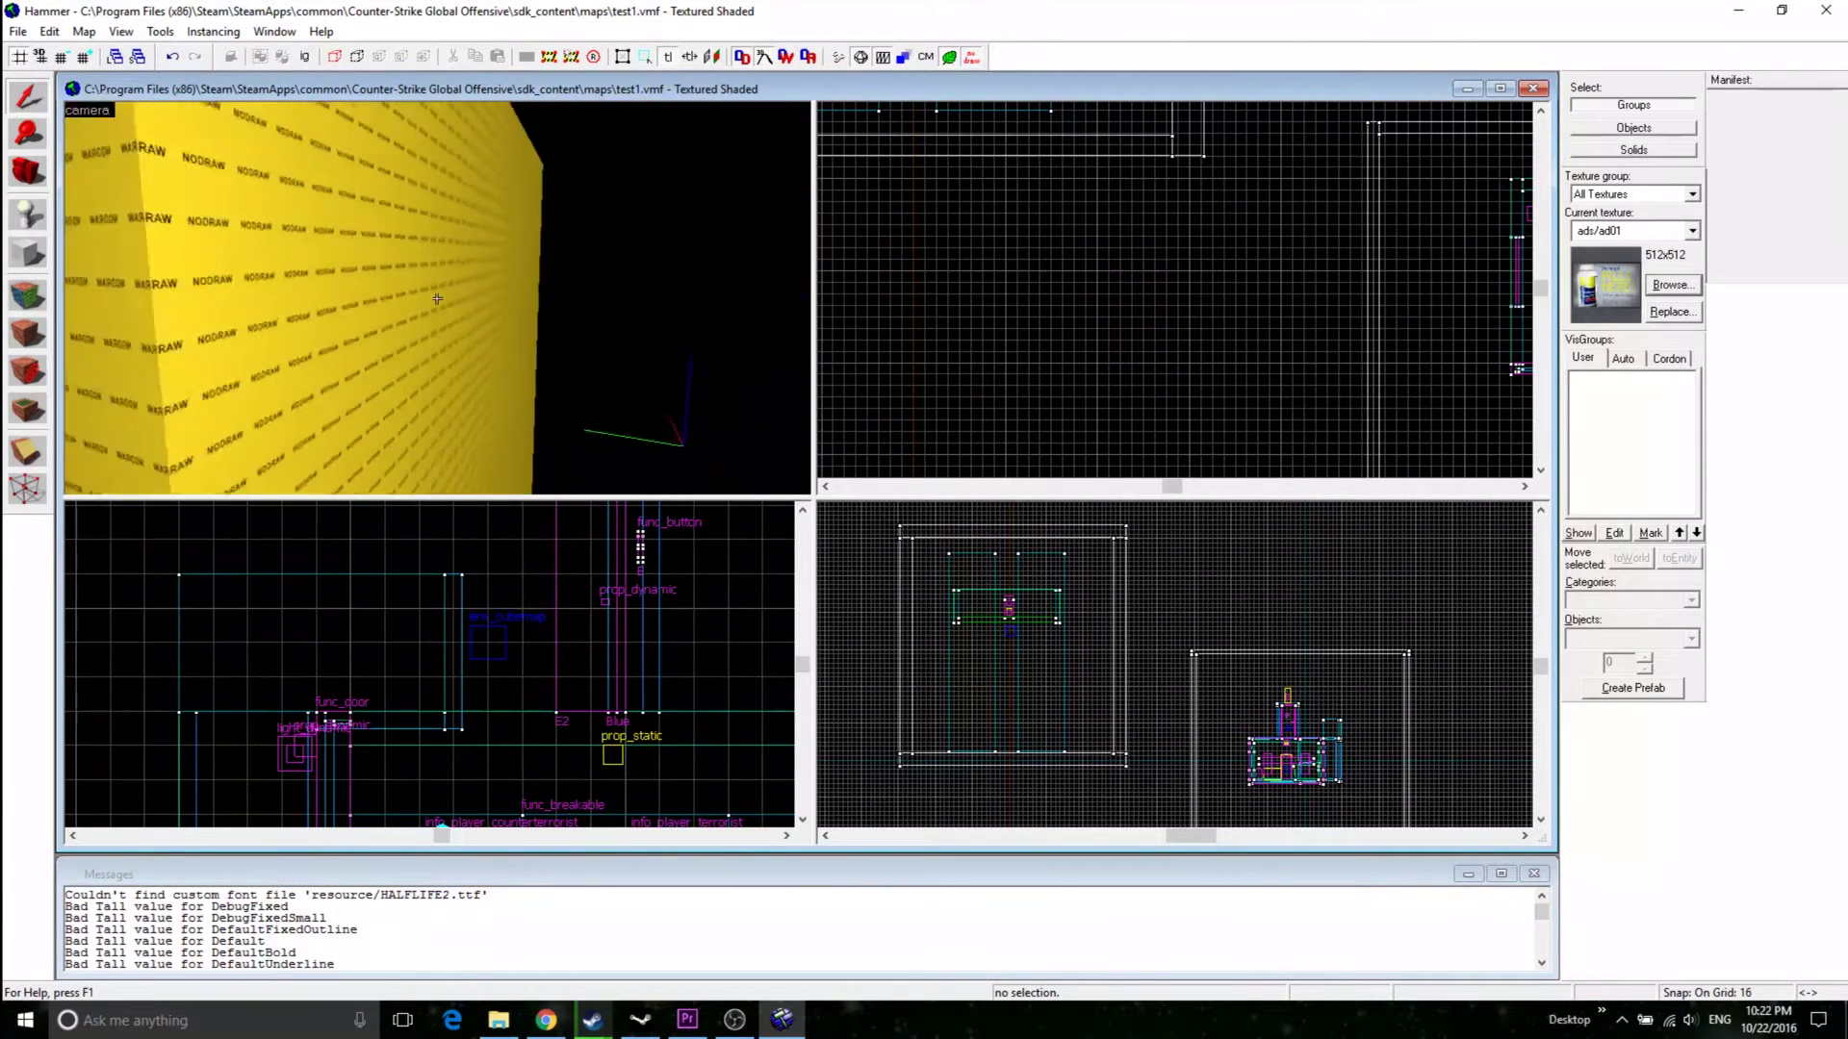
pyautogui.press('w')
pyautogui.press('Left')
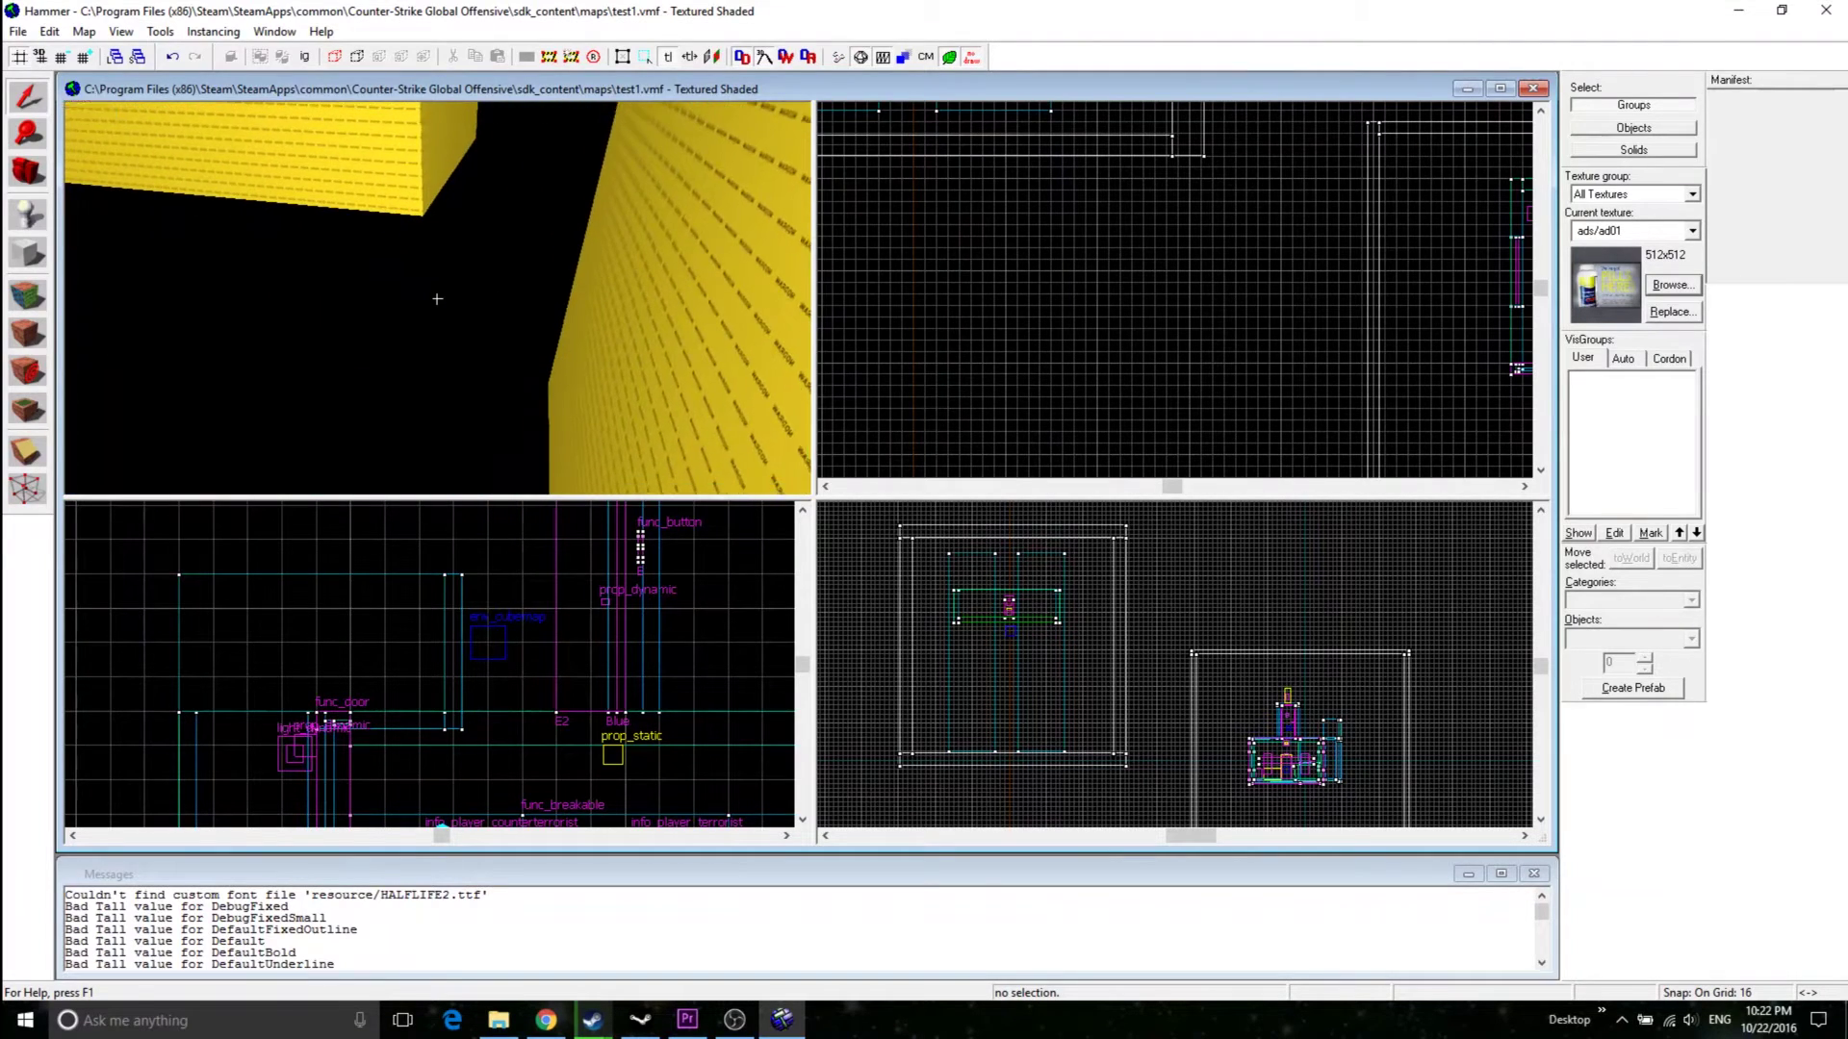
pyautogui.press('w')
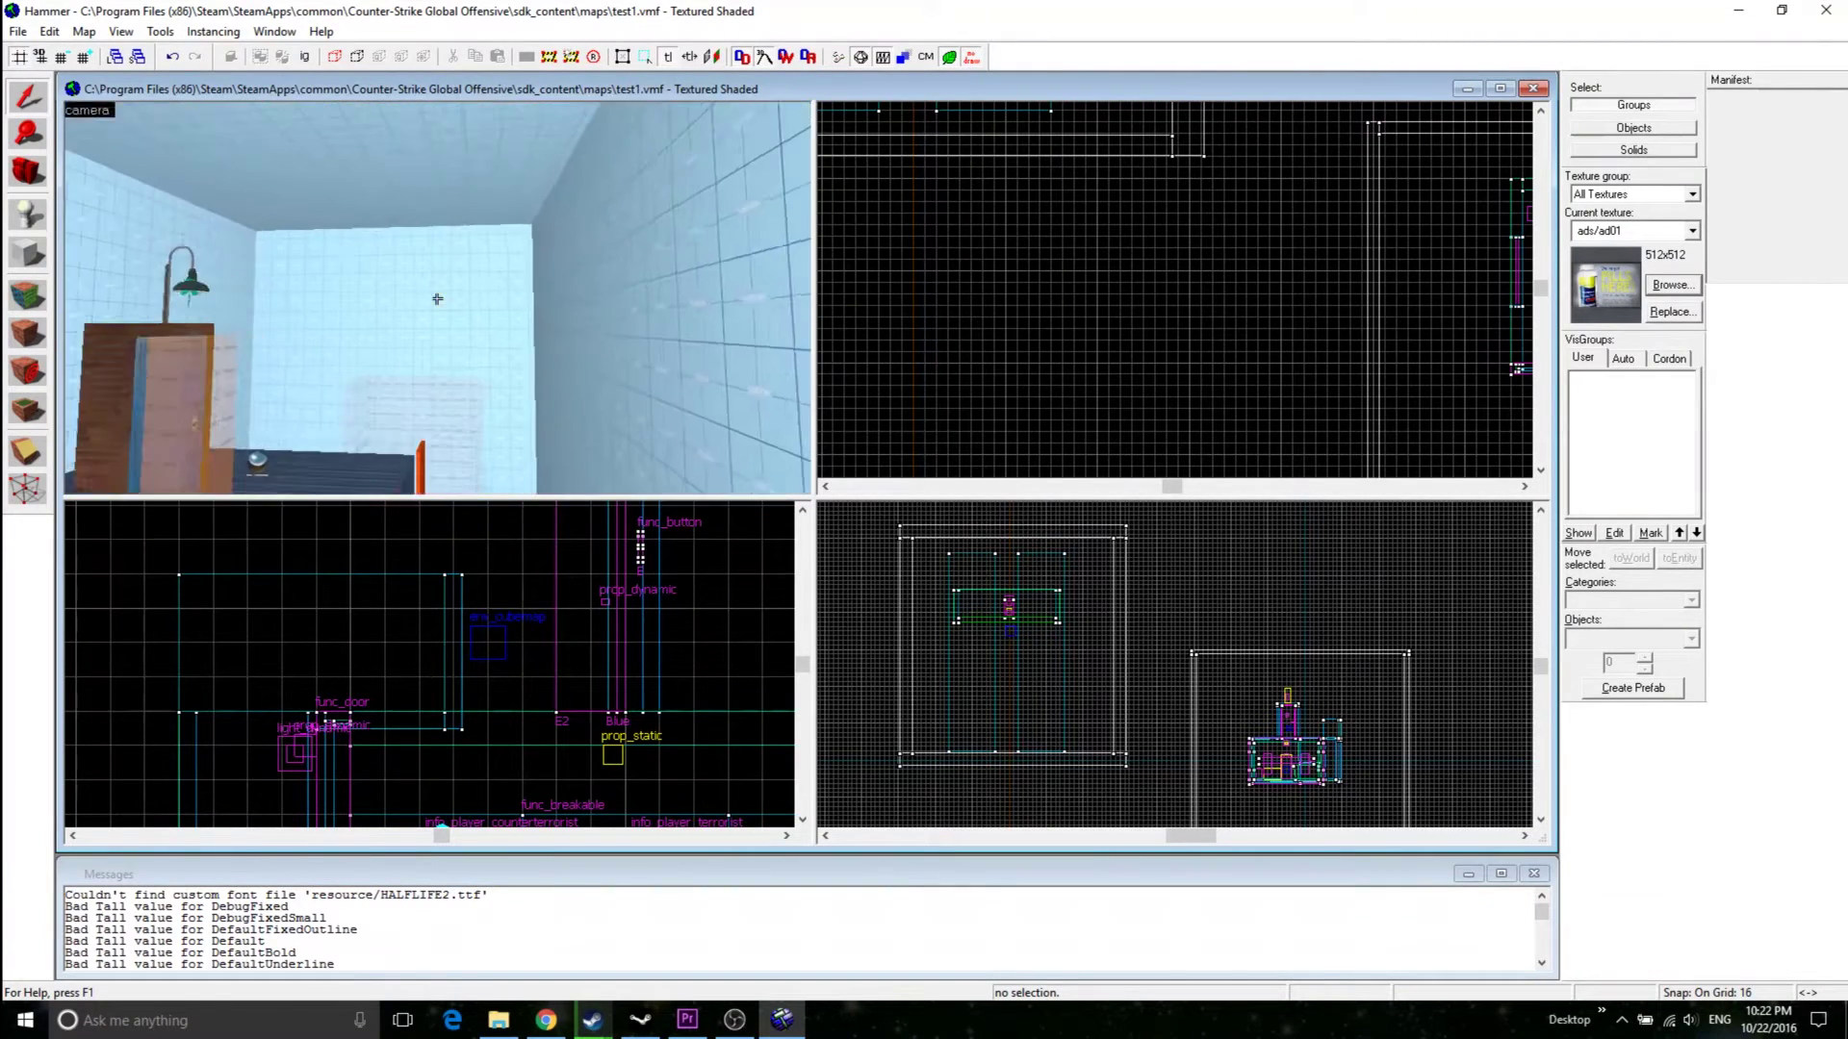
pyautogui.press('Down')
pyautogui.press('w')
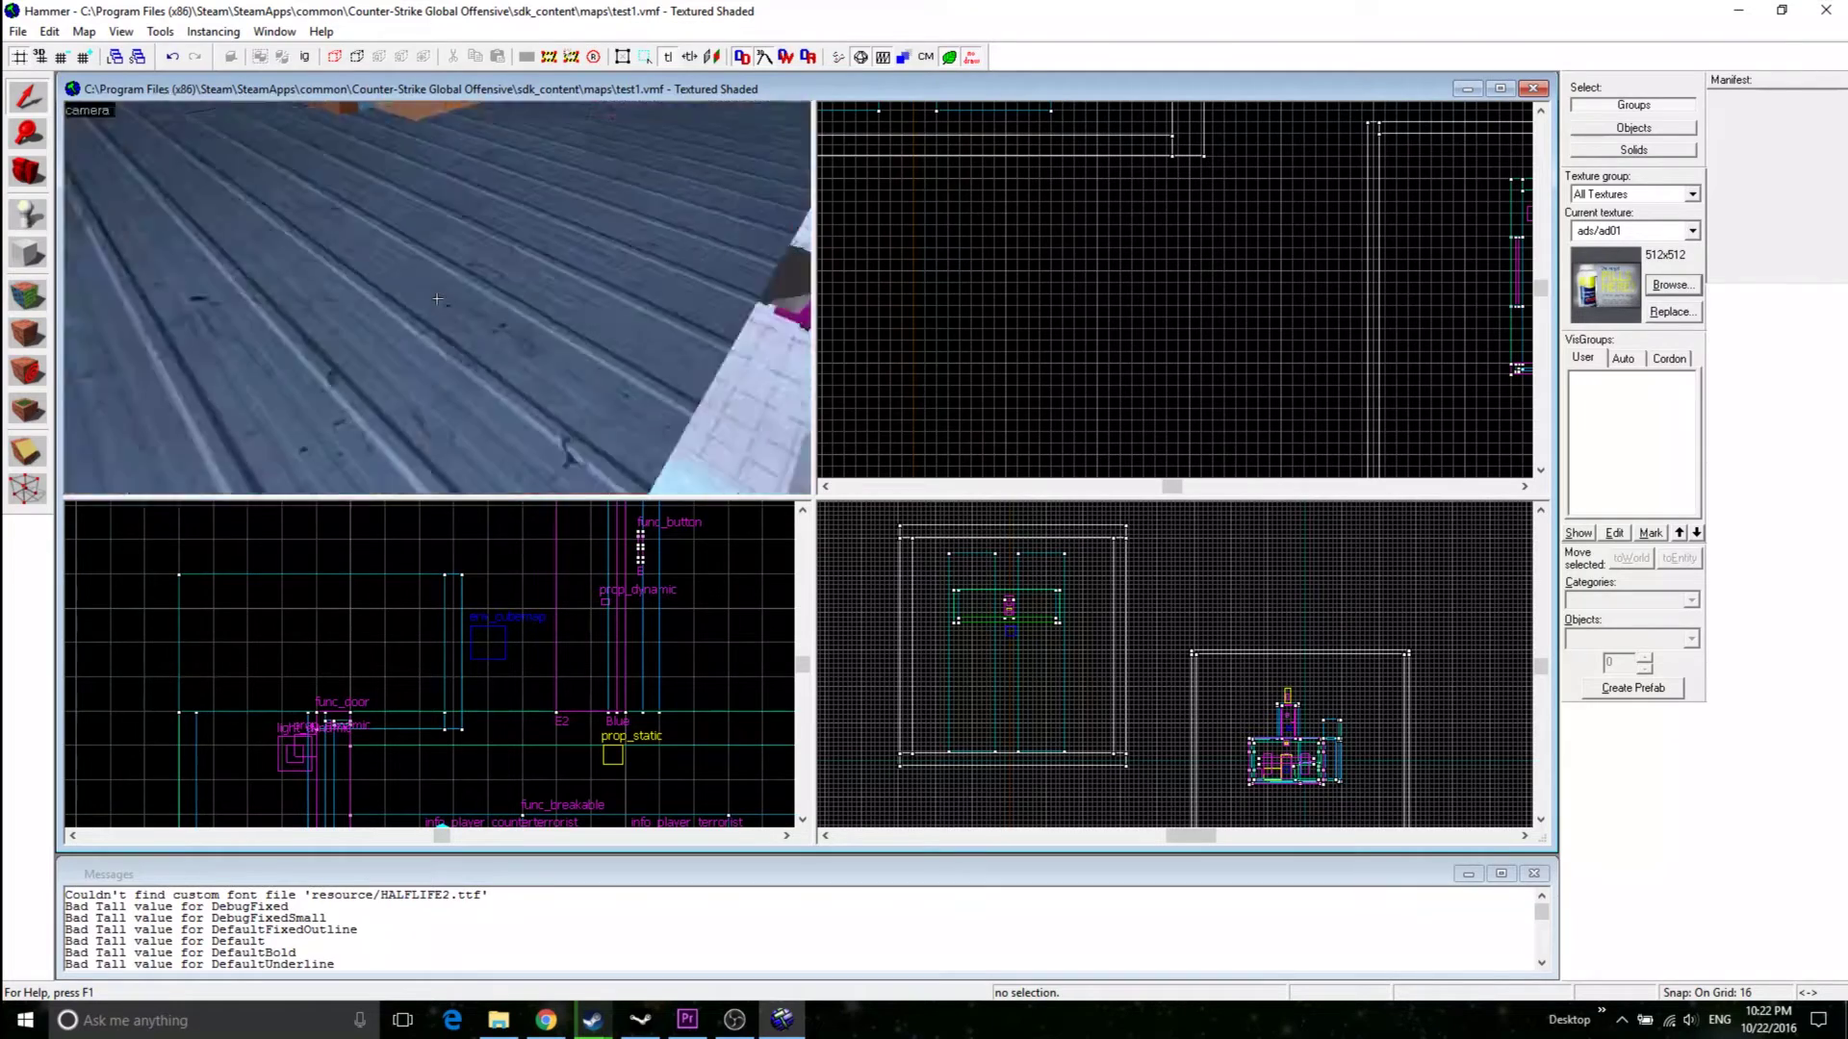
pyautogui.press('w')
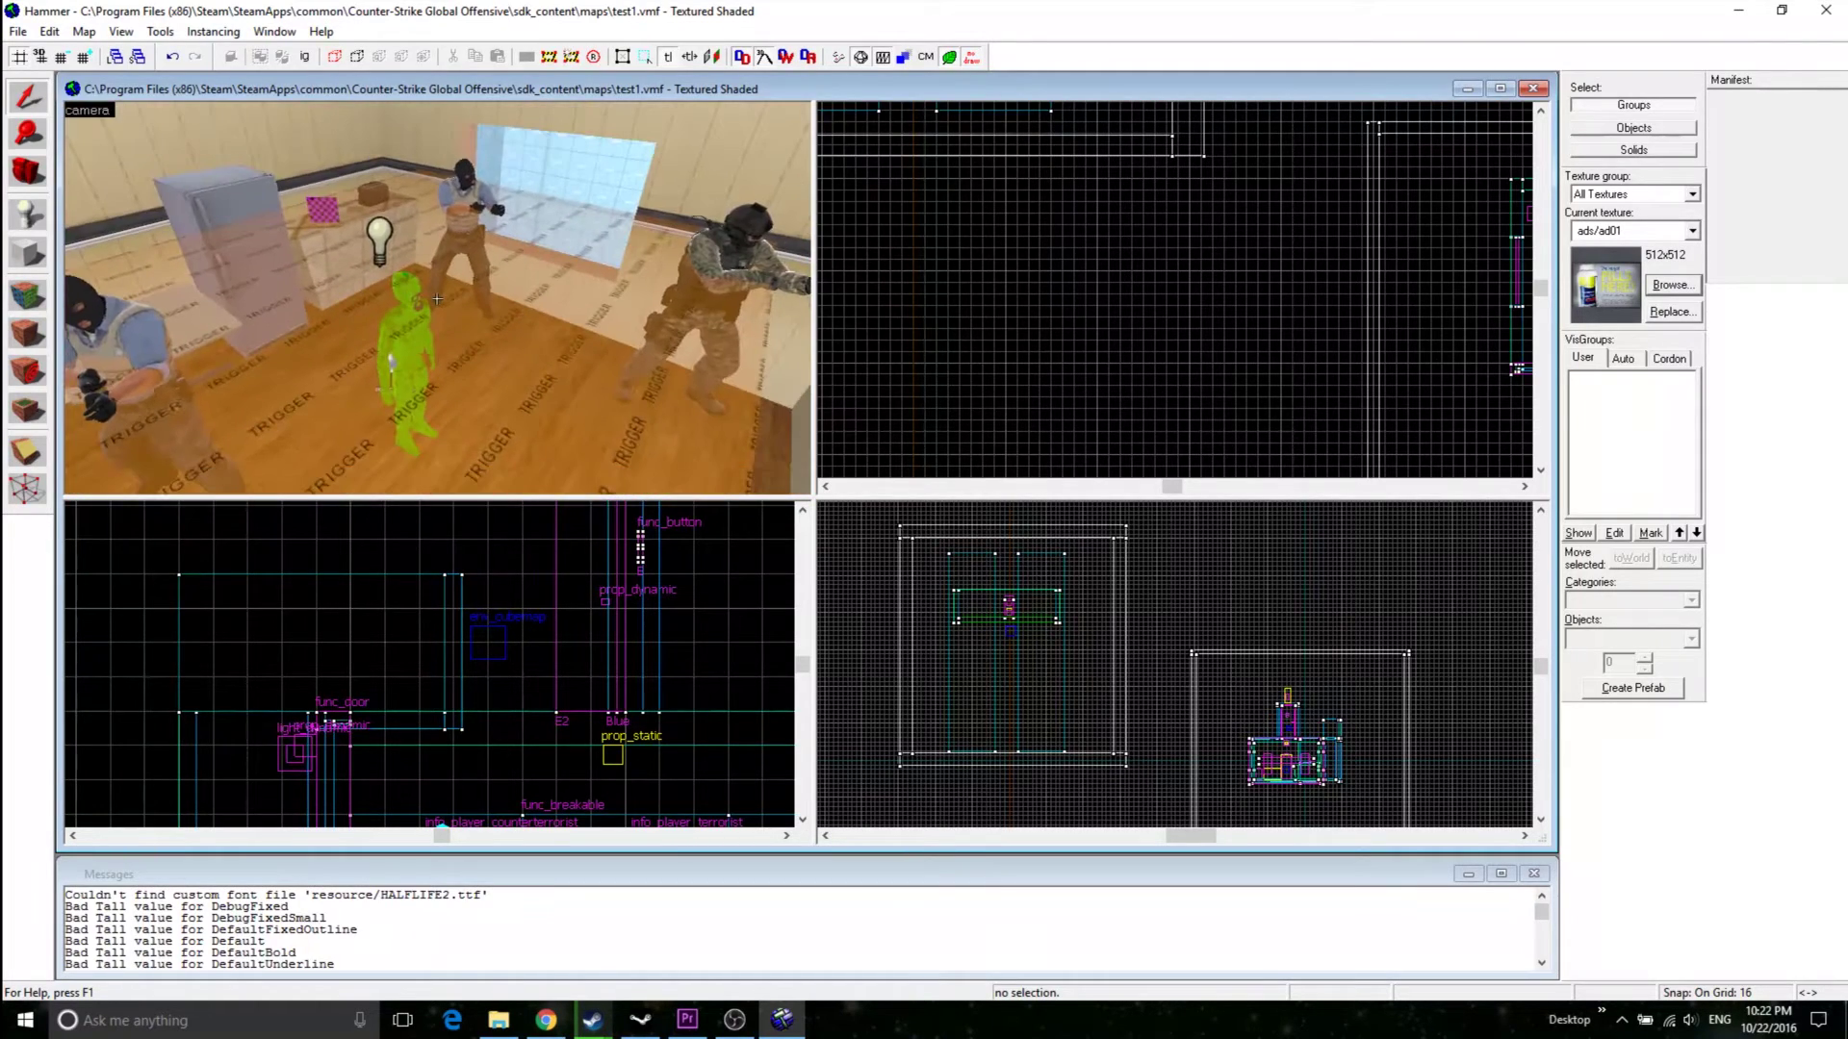
pyautogui.press('w')
pyautogui.press('s')
pyautogui.press('w')
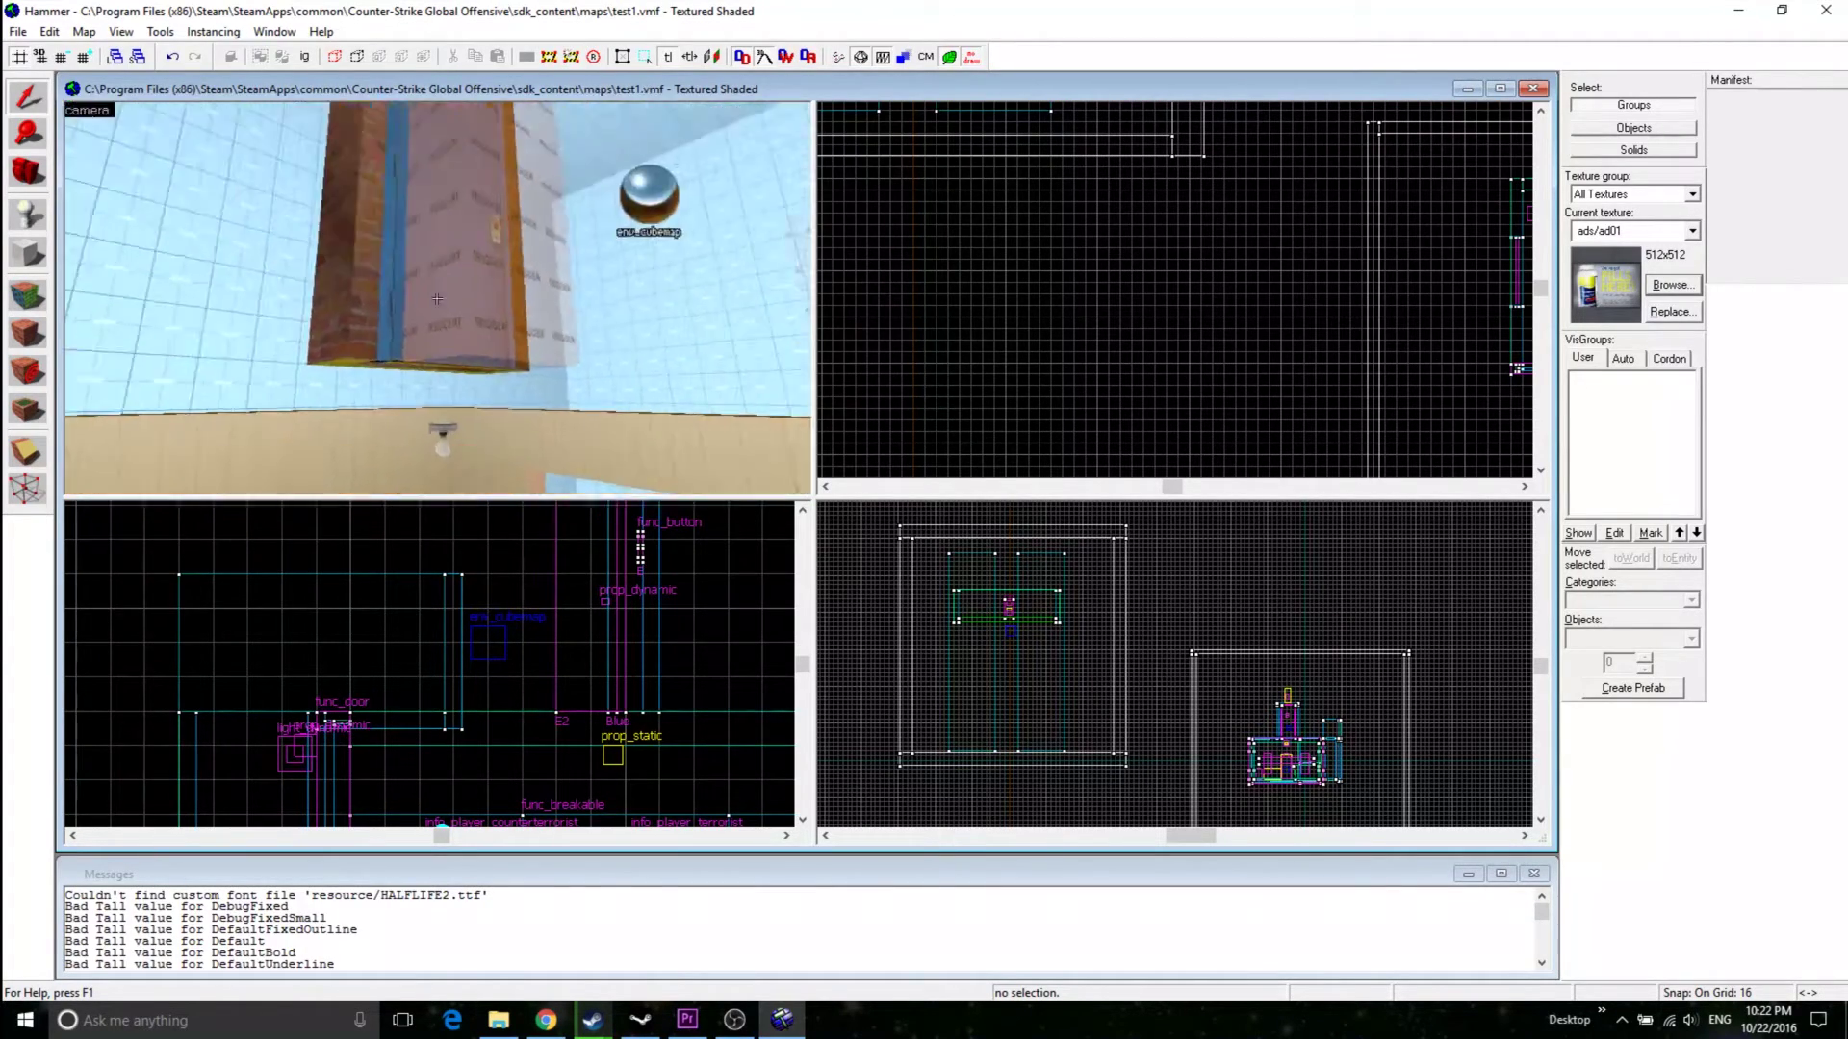
pyautogui.press('w')
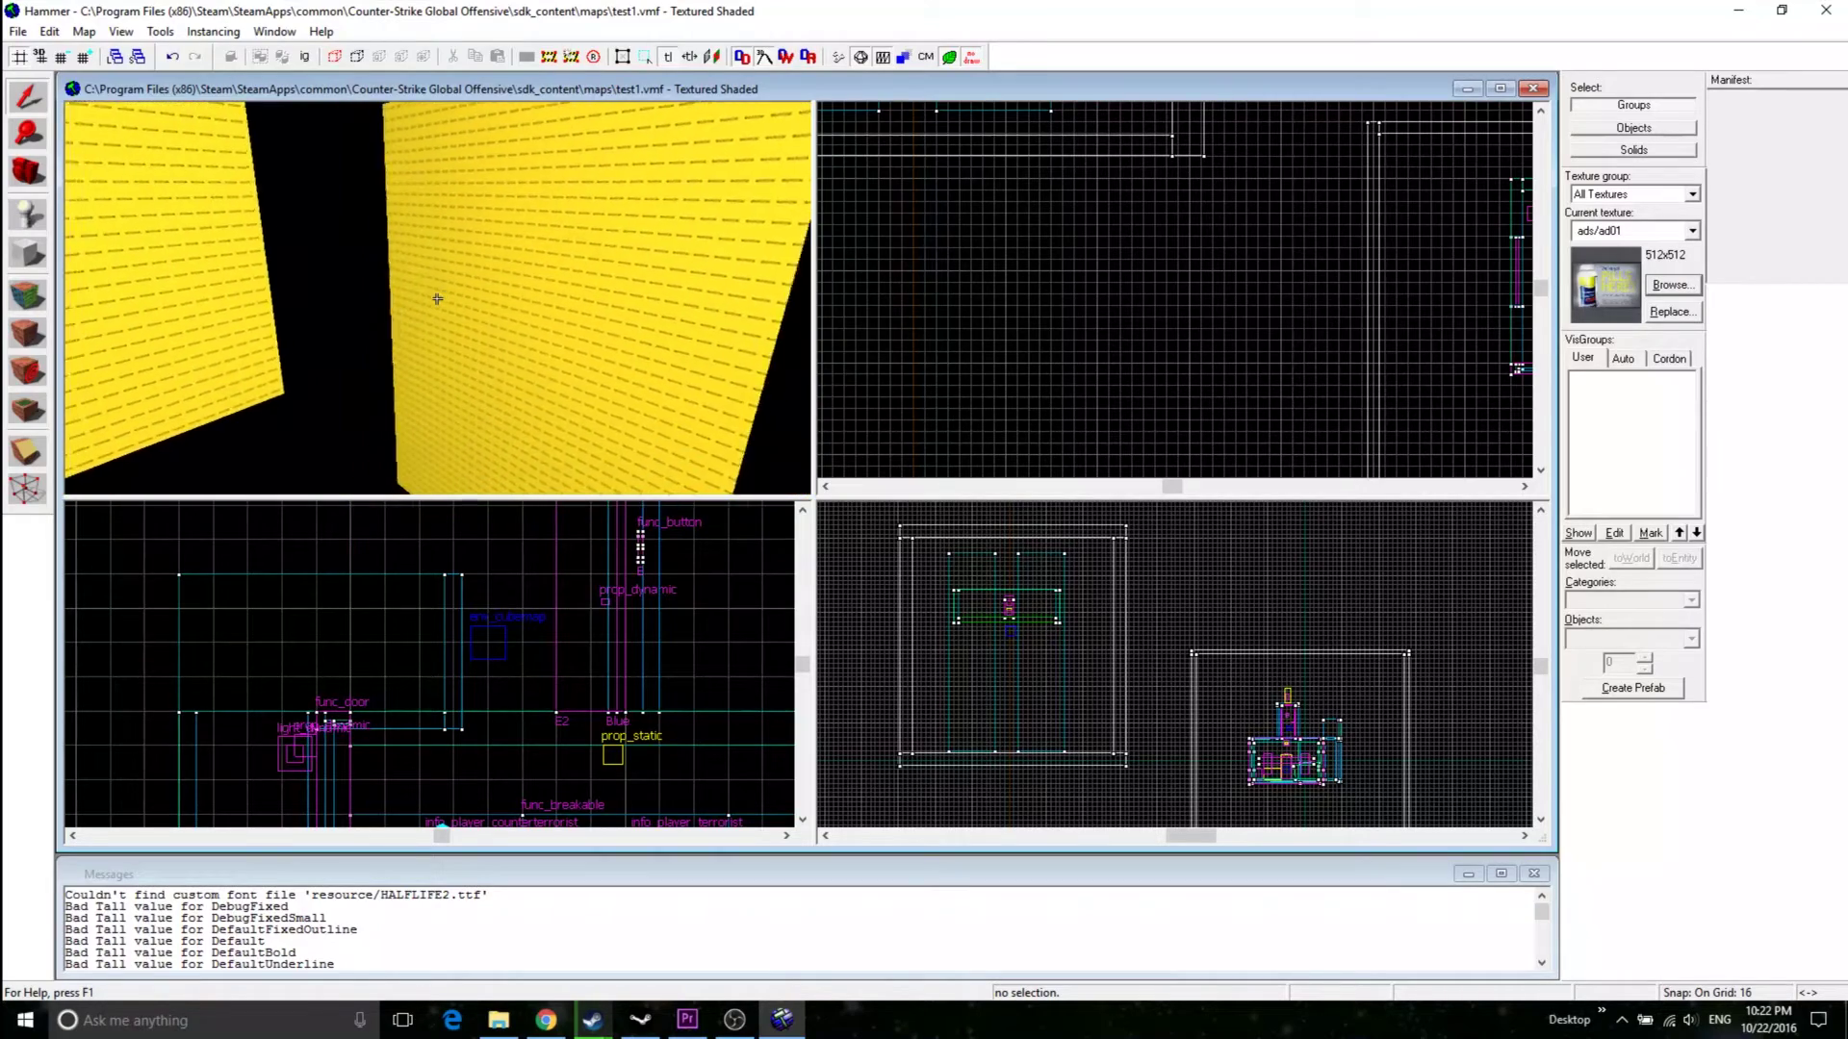
pyautogui.press('w')
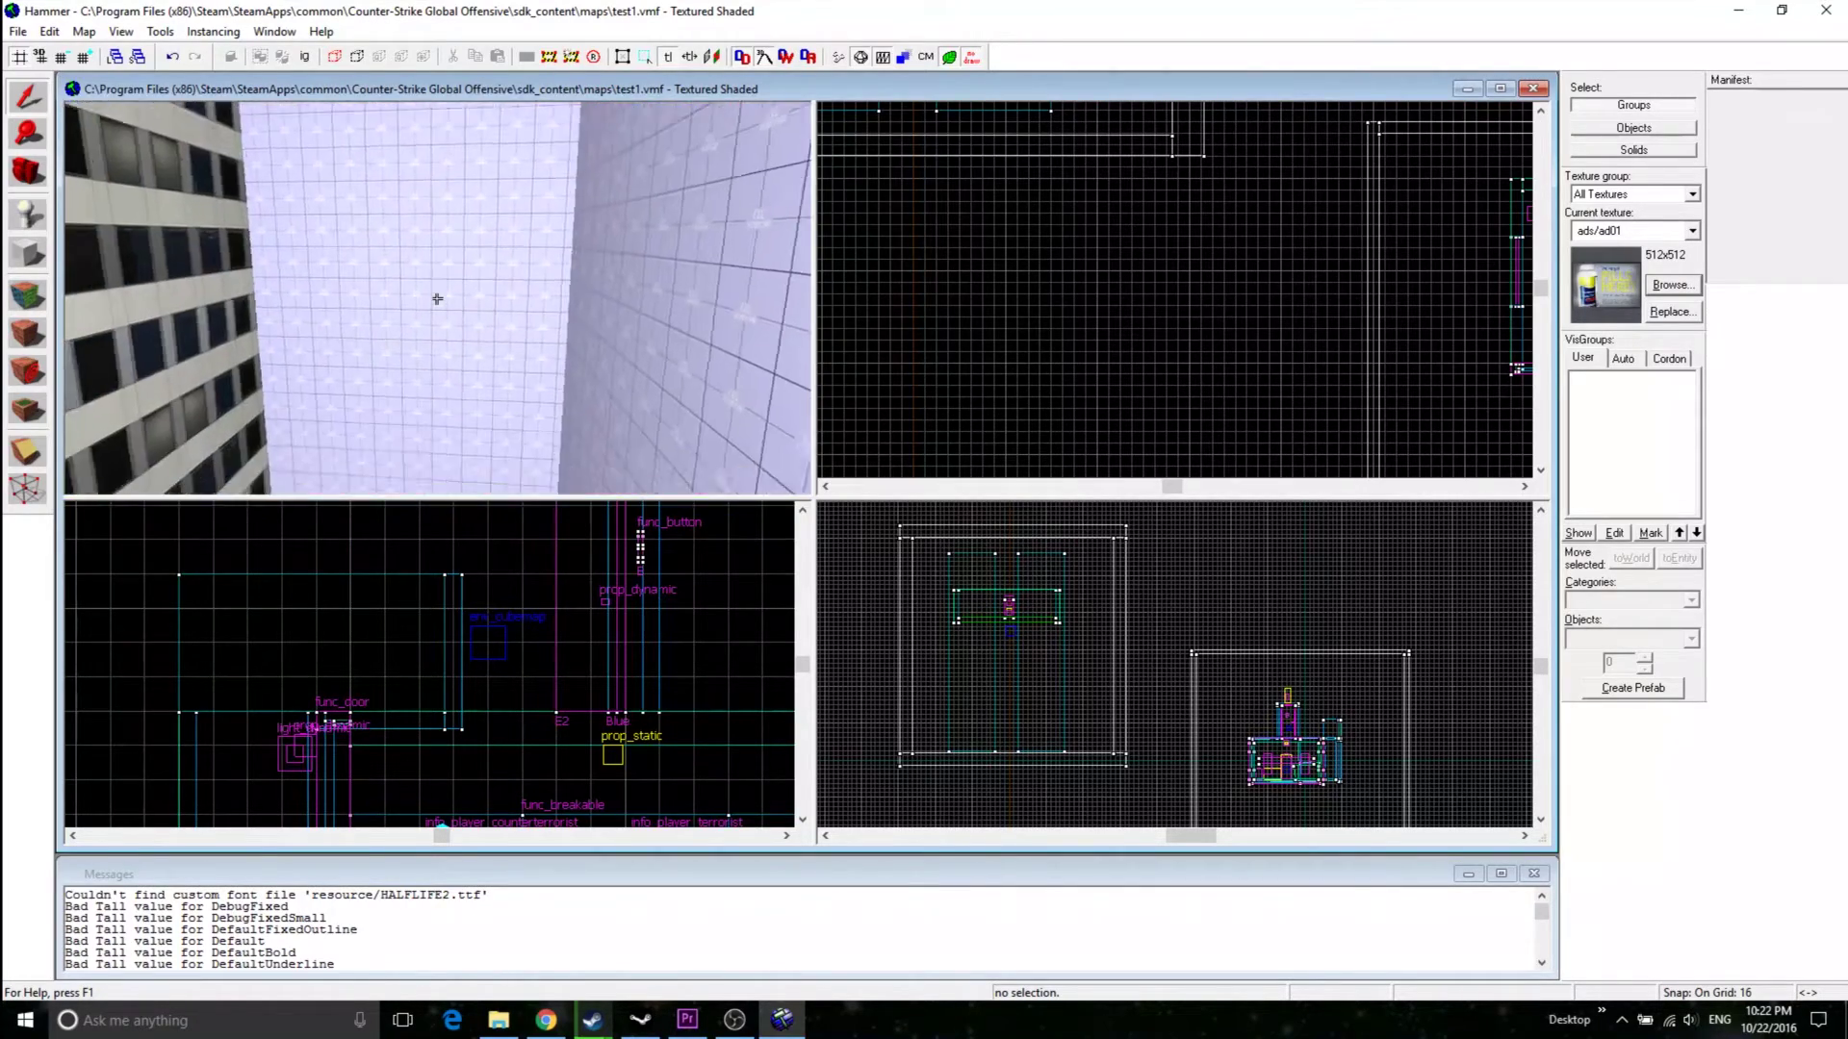
# - Examine the nodraw outer walls of the two enclosed areas from outside in the 3D view
pyautogui.press('w')
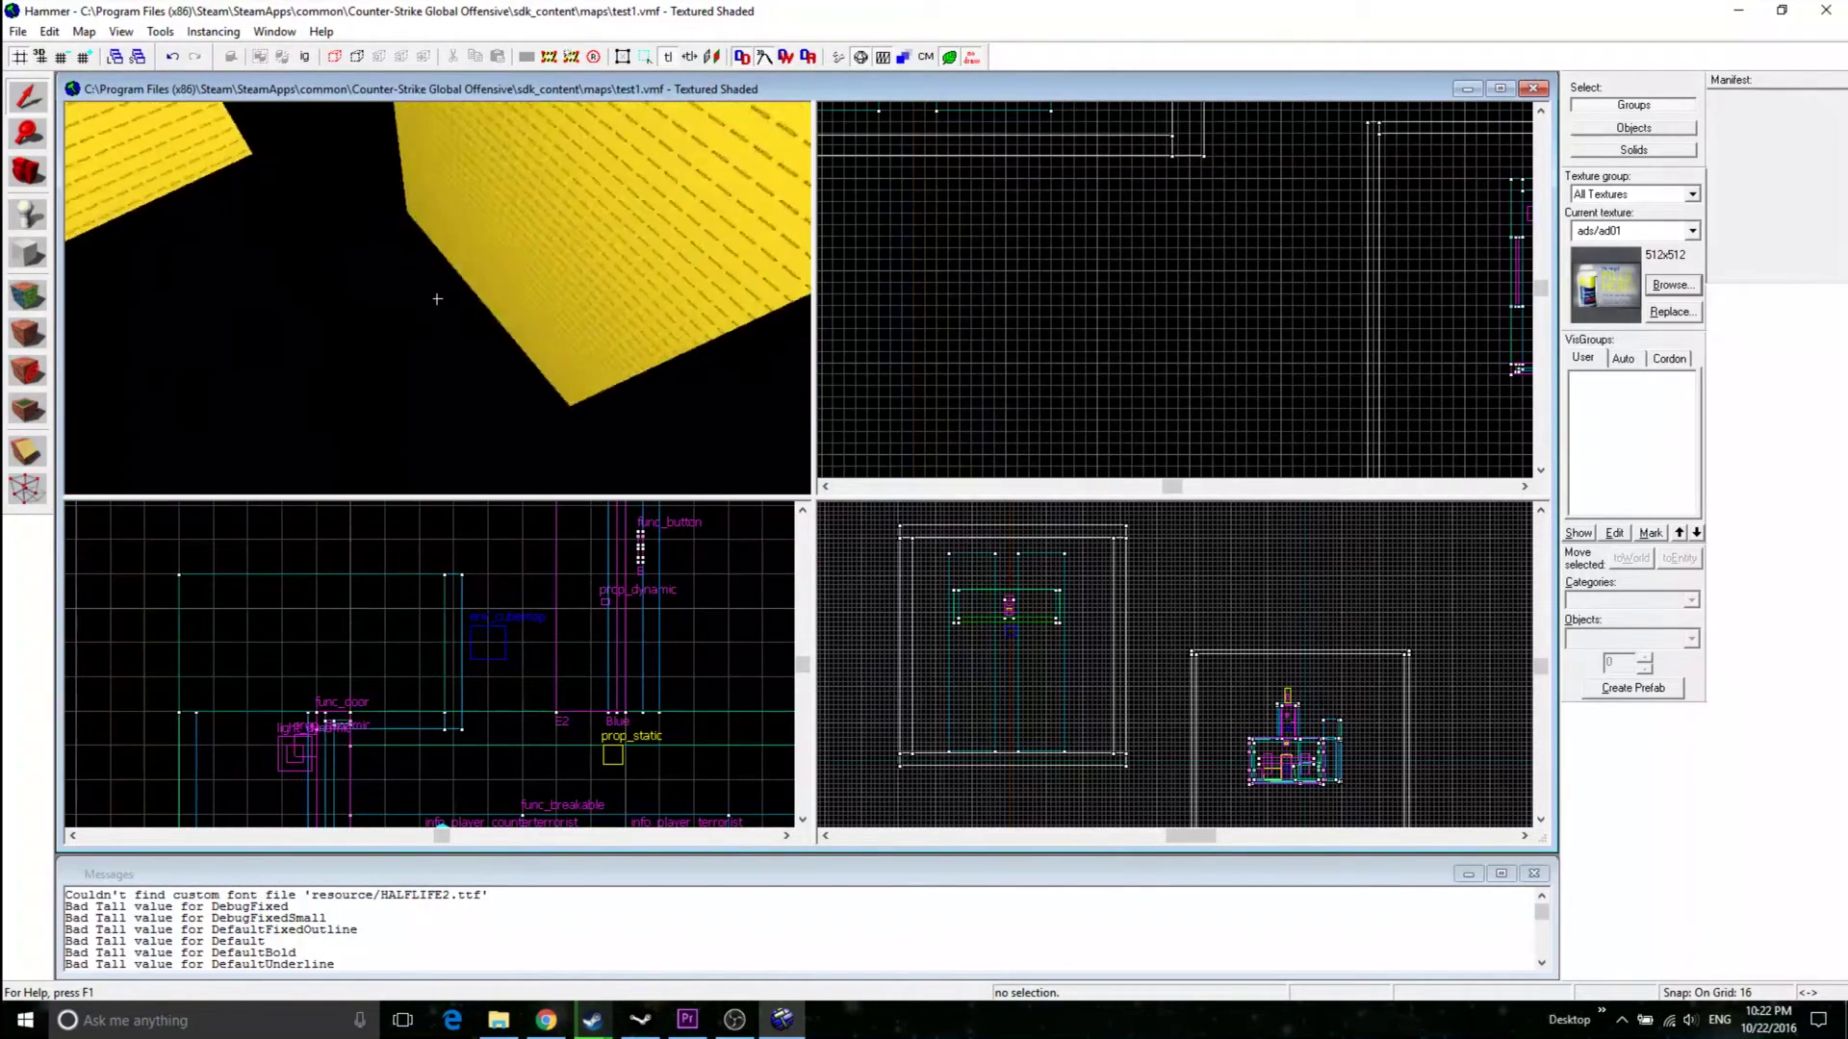
pyautogui.press('s')
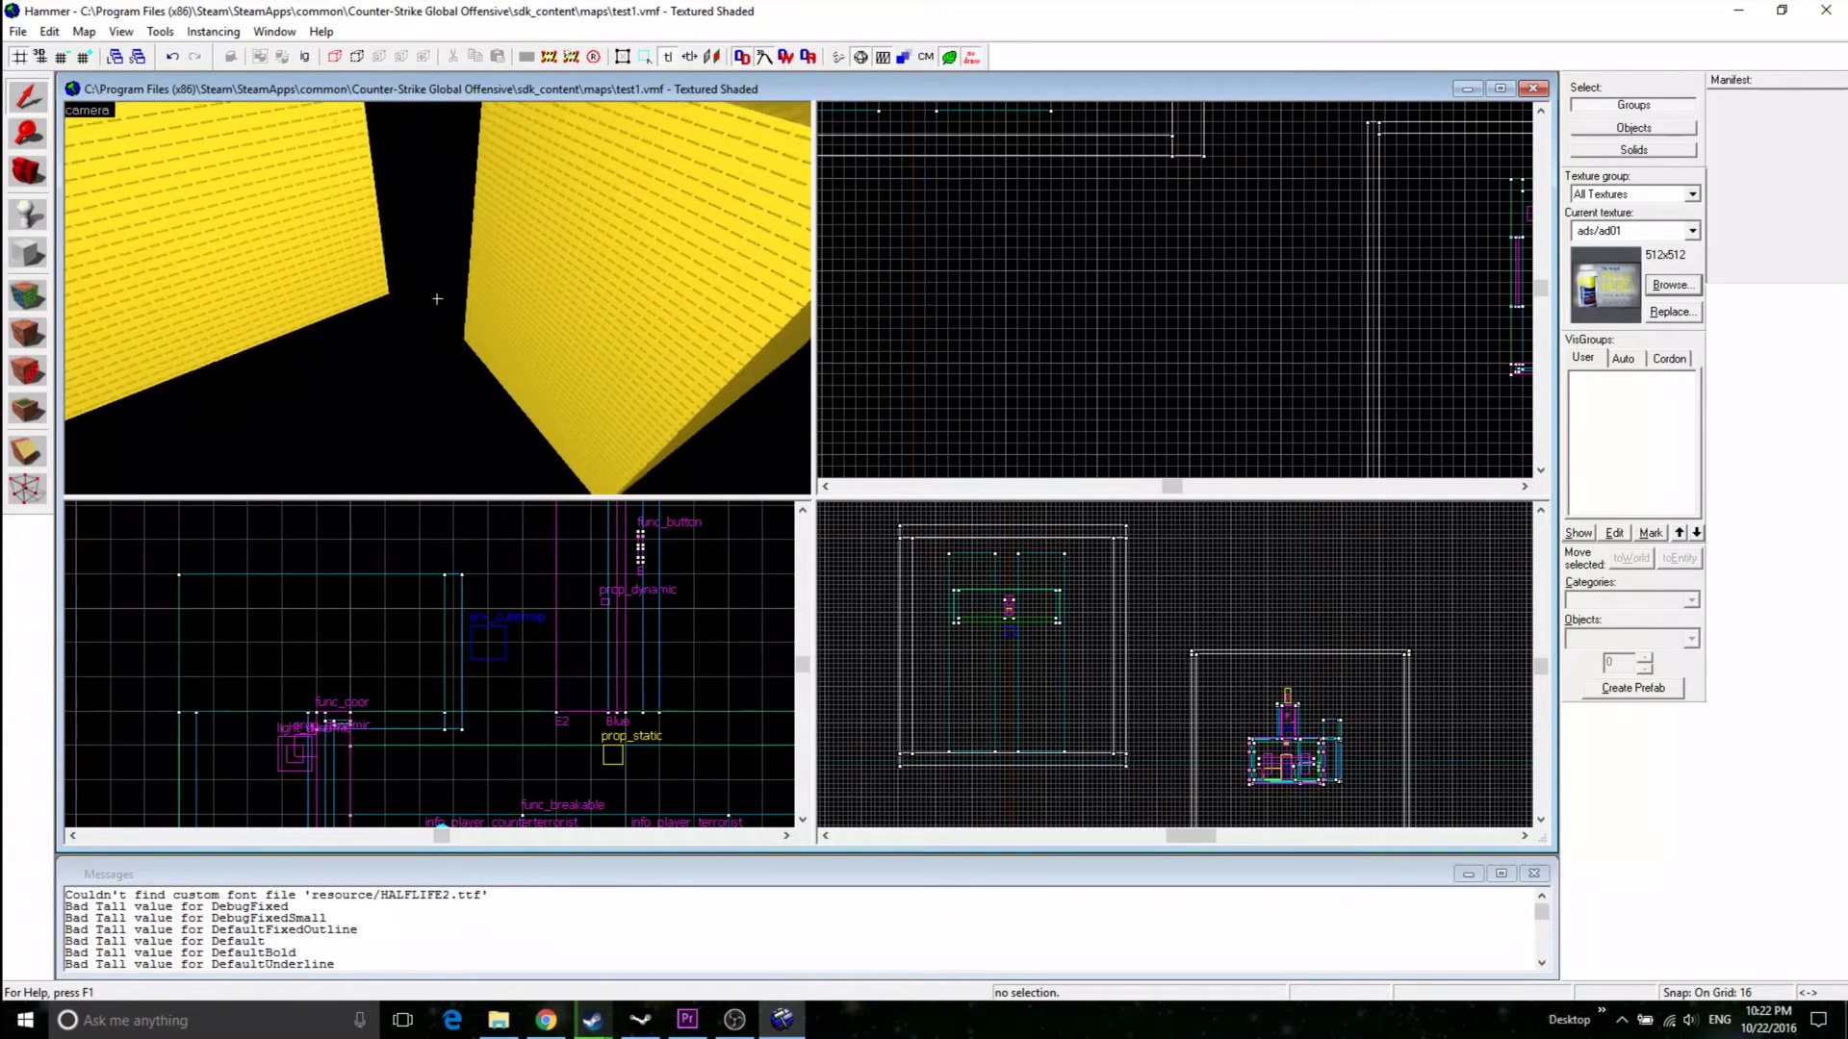
pyautogui.press('z')
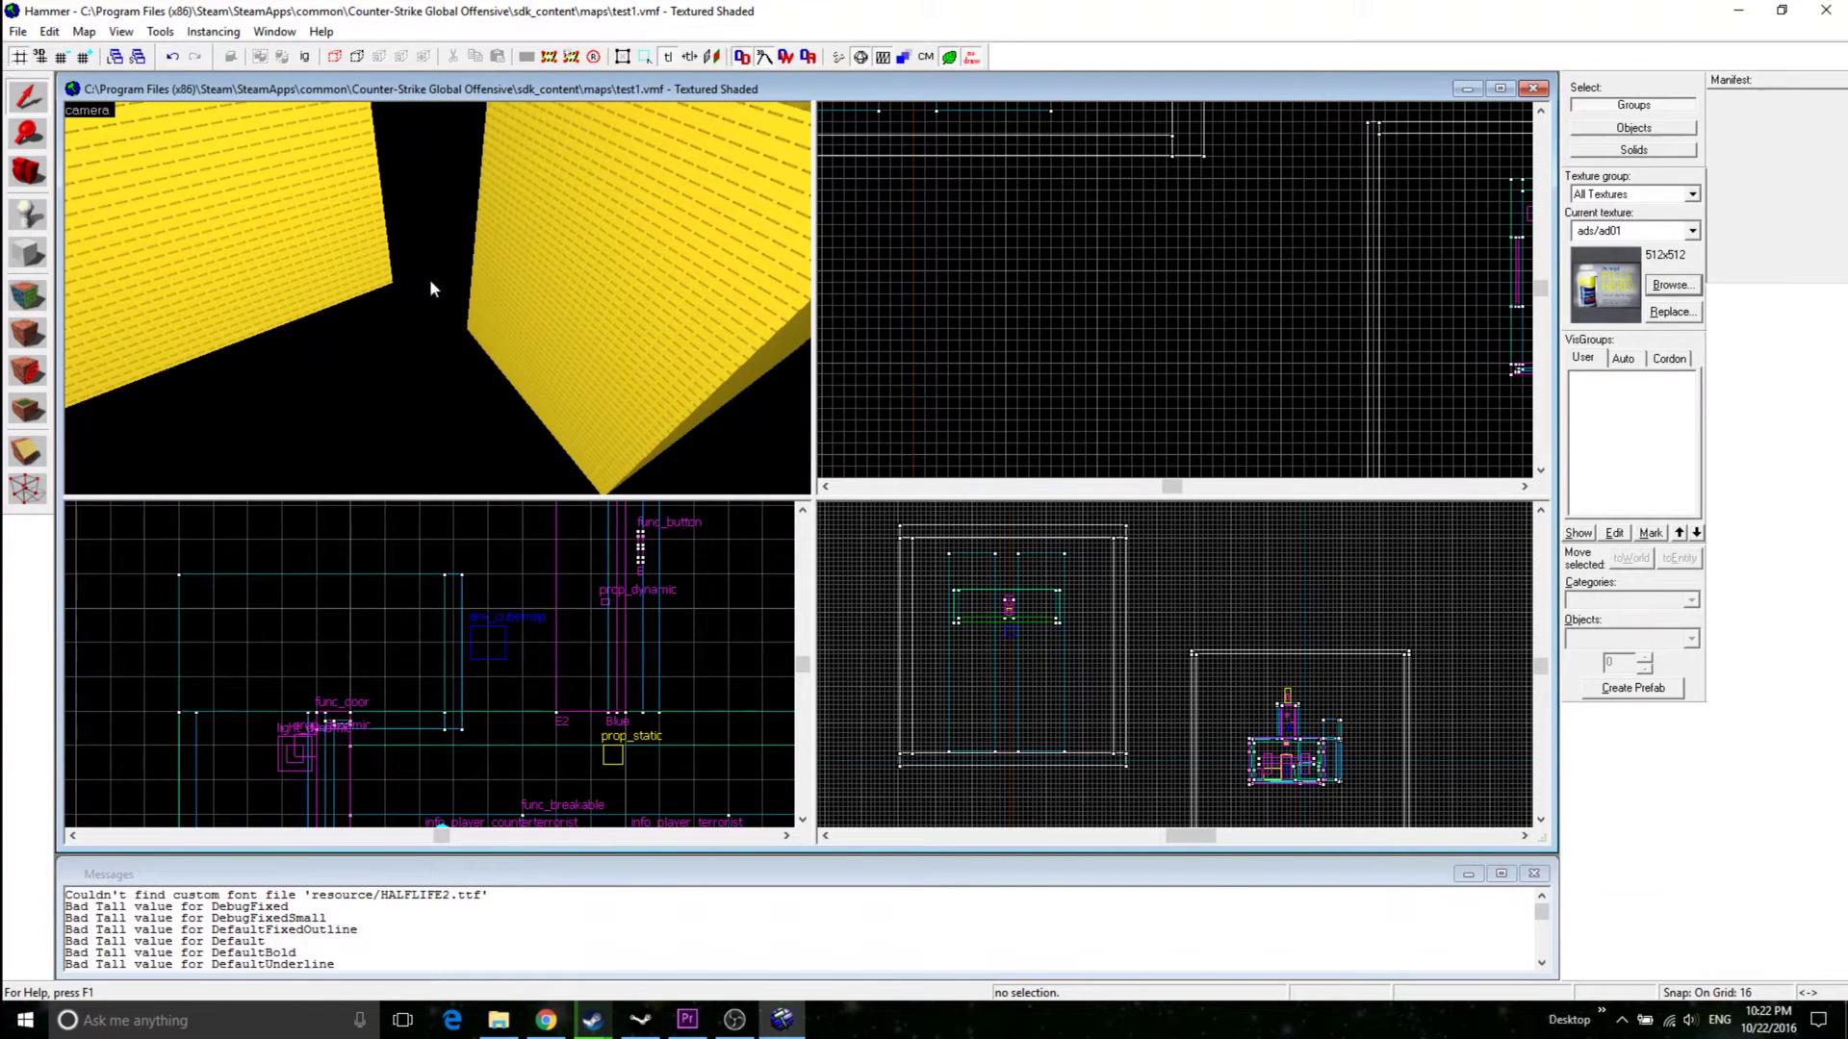
pyautogui.press('a')
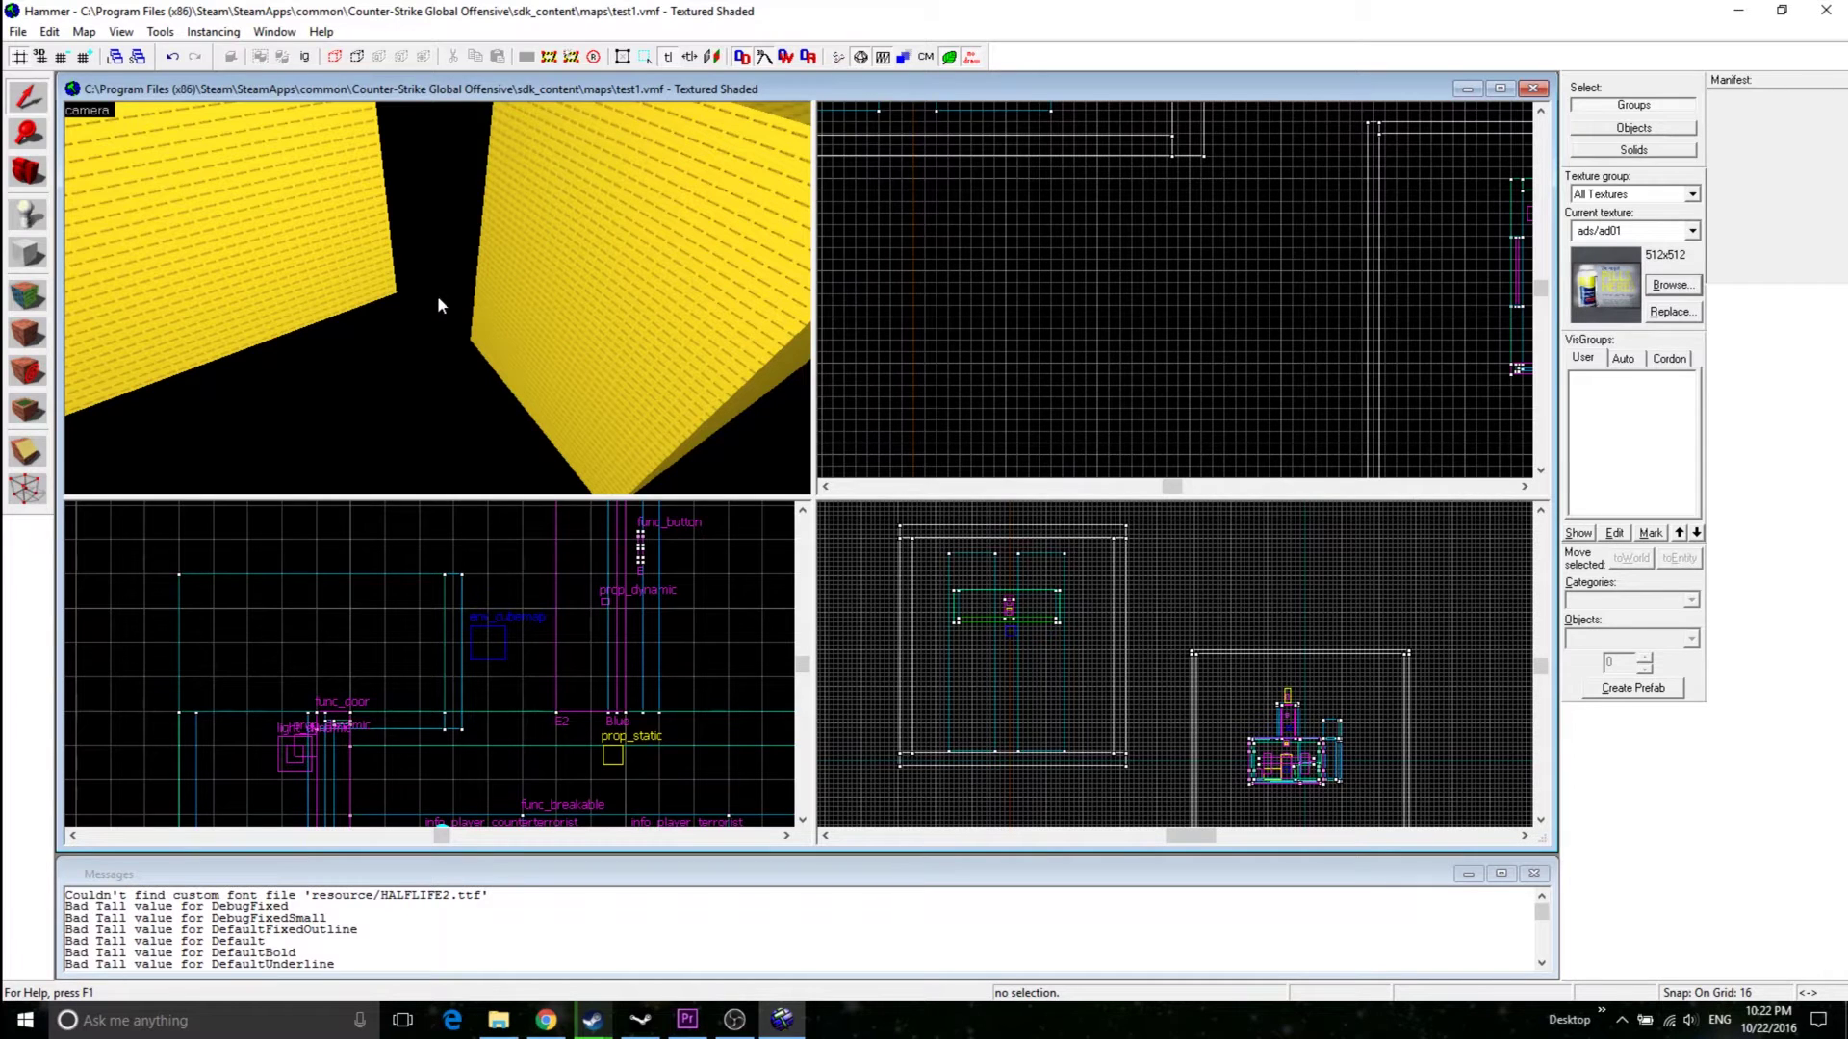
pyautogui.press('z')
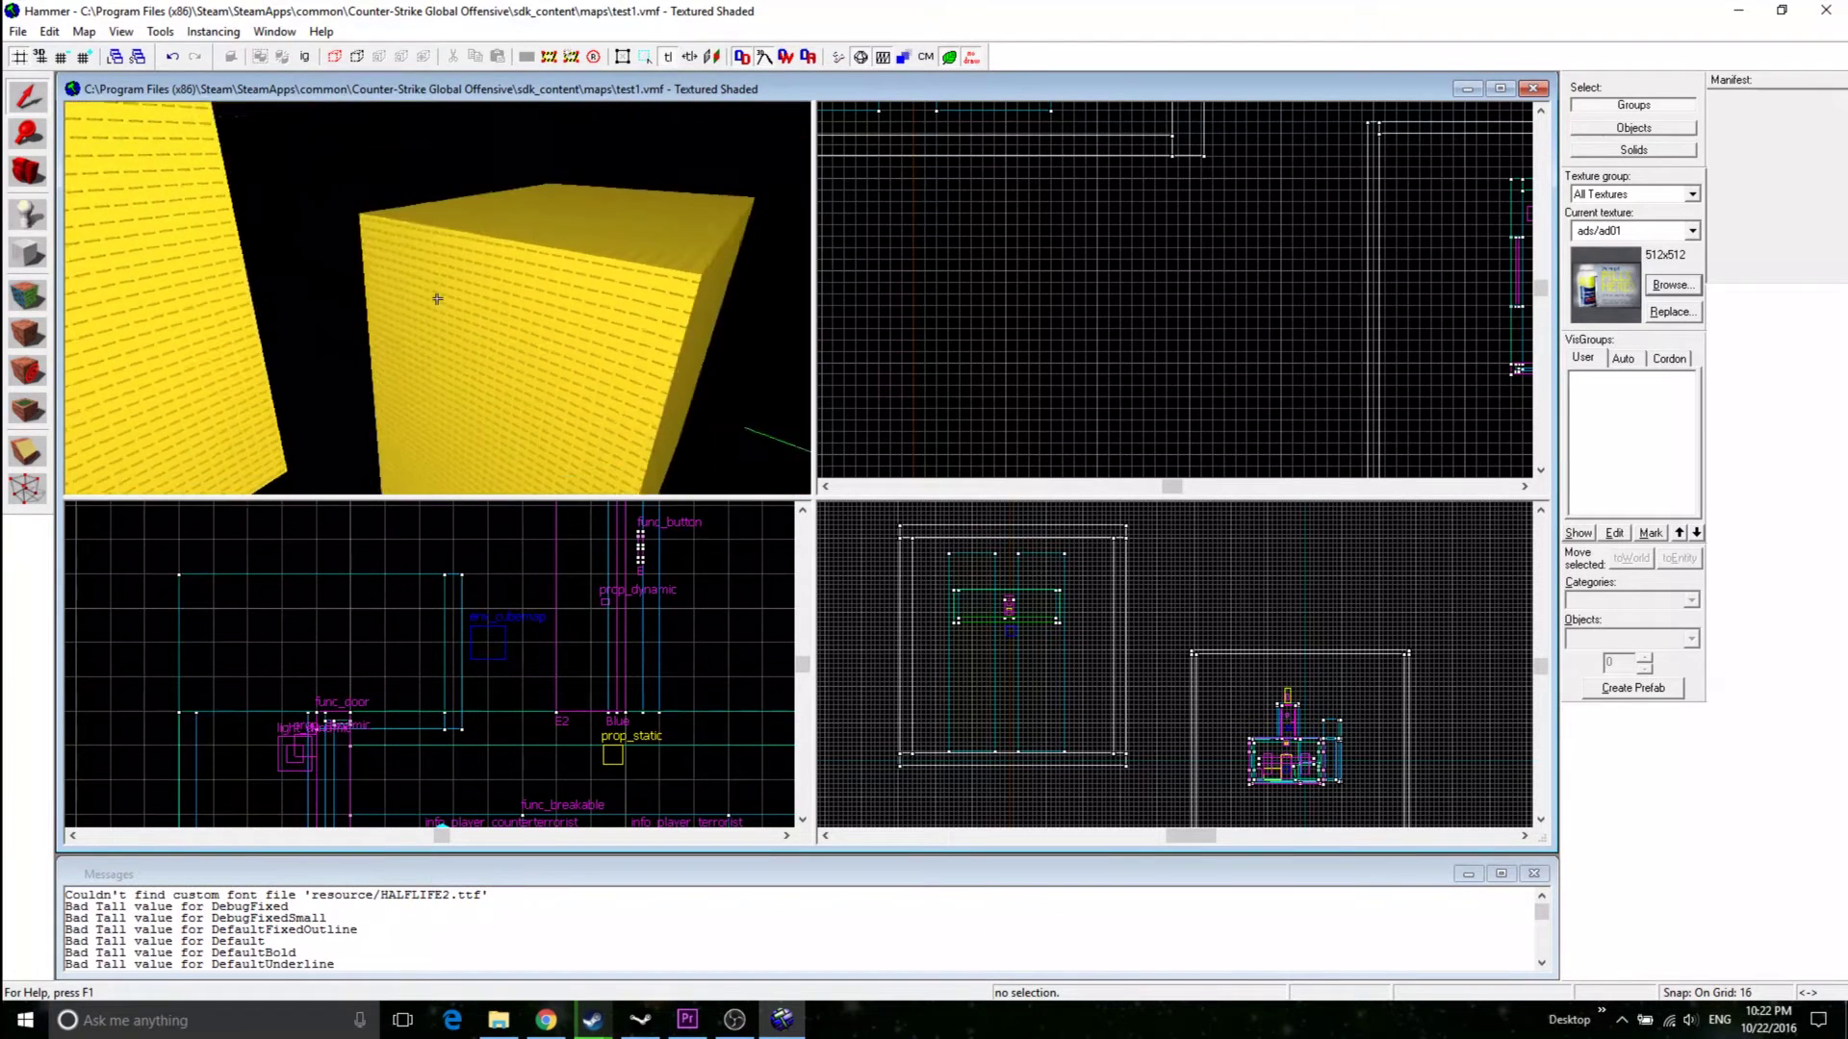
pyautogui.press('w')
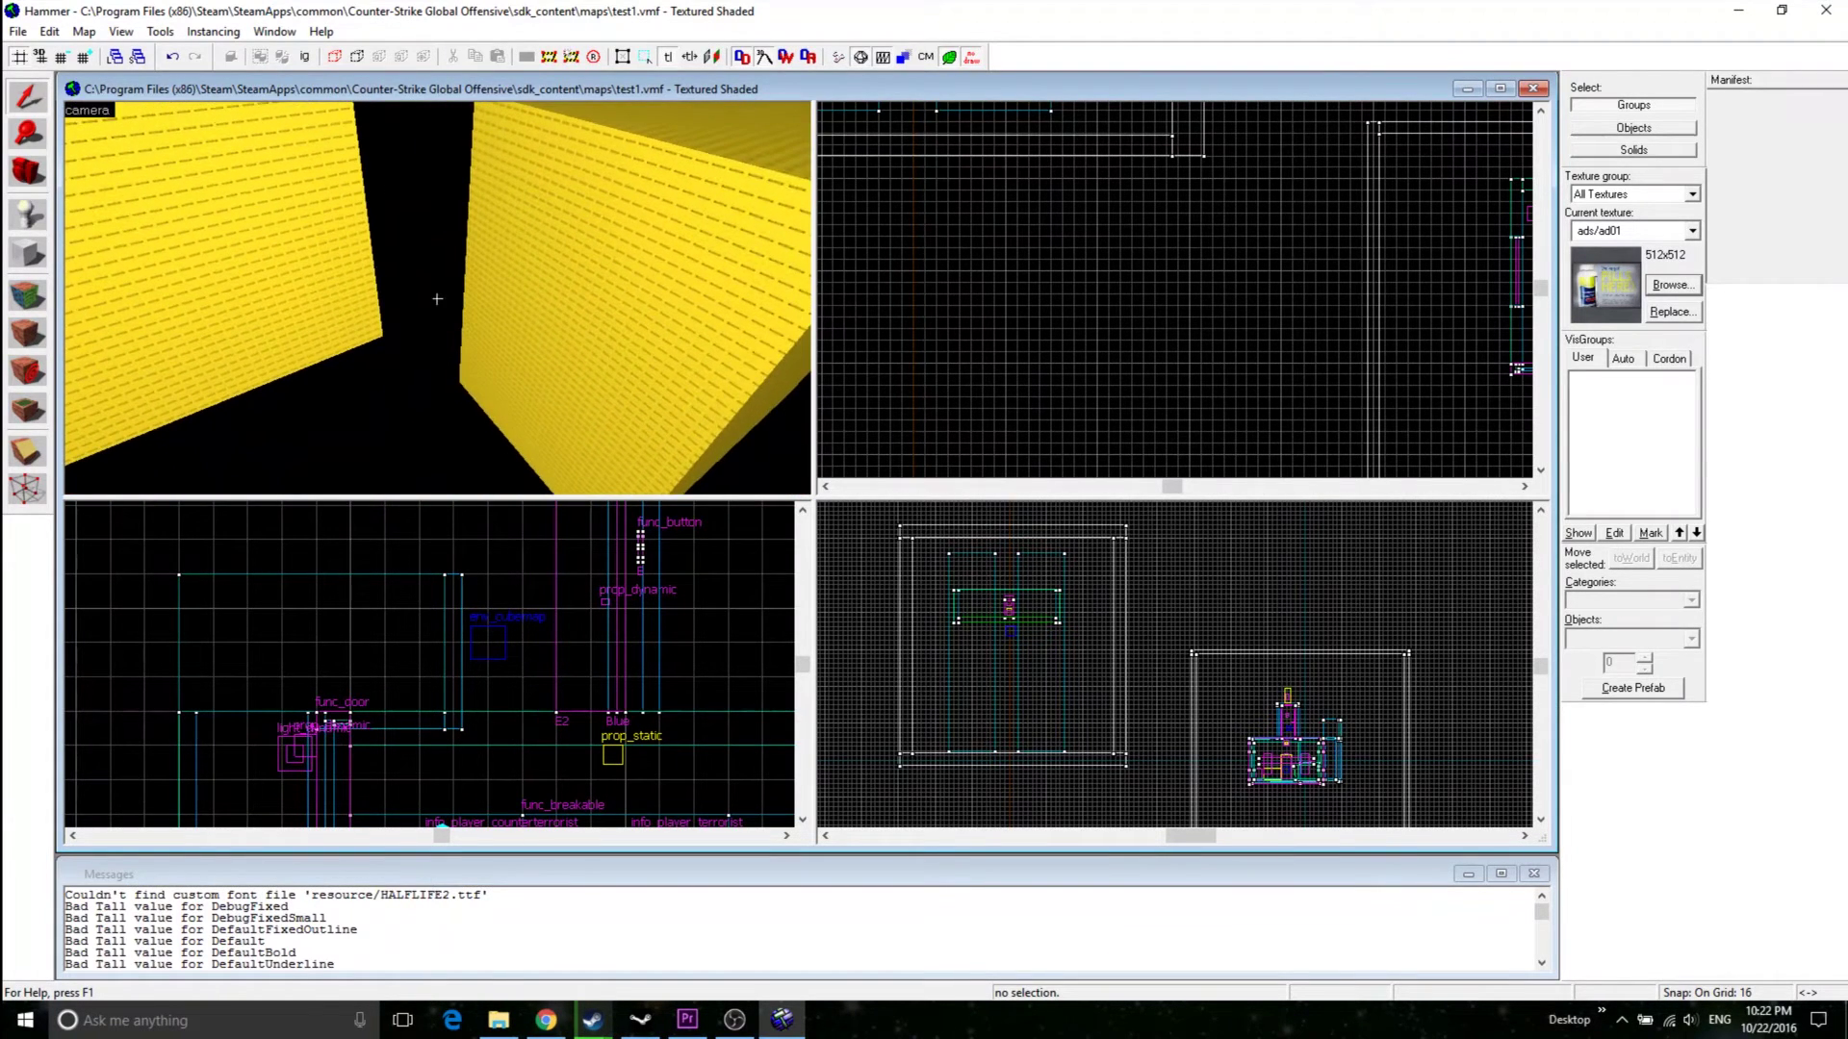
pyautogui.press('s')
pyautogui.press('z')
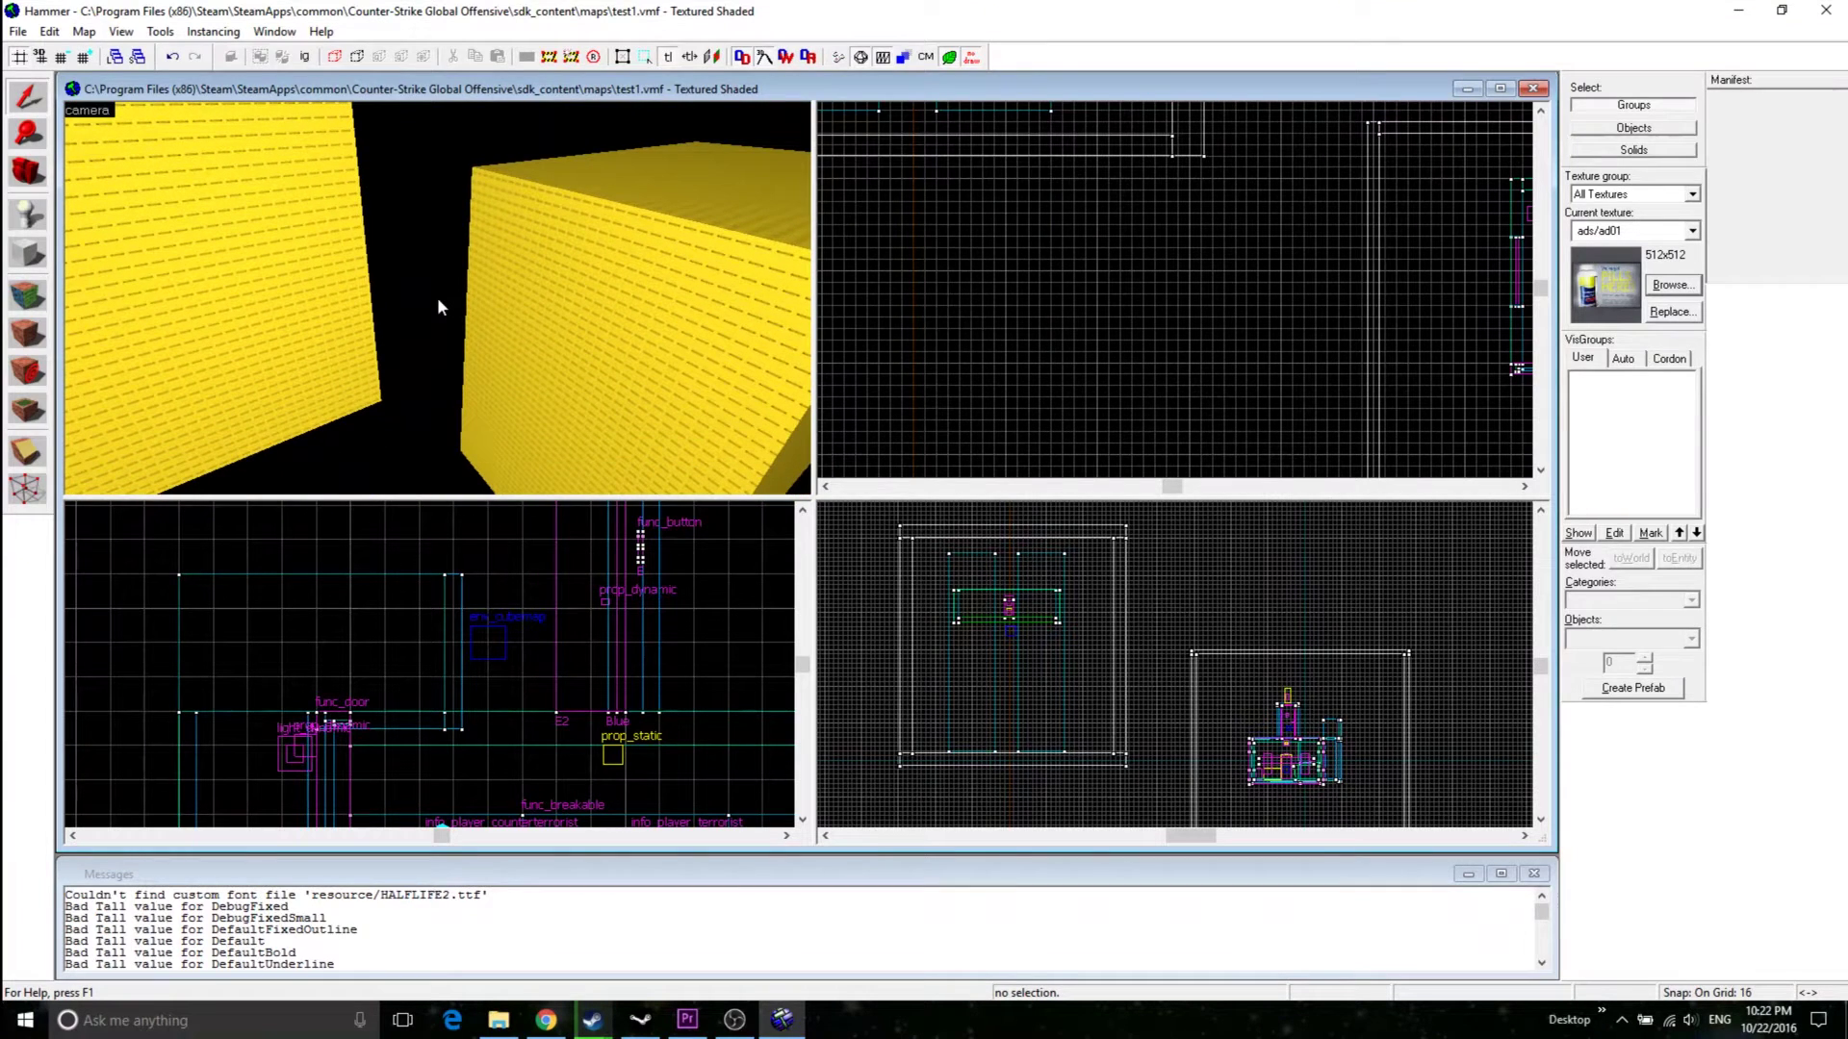
pyautogui.press('z')
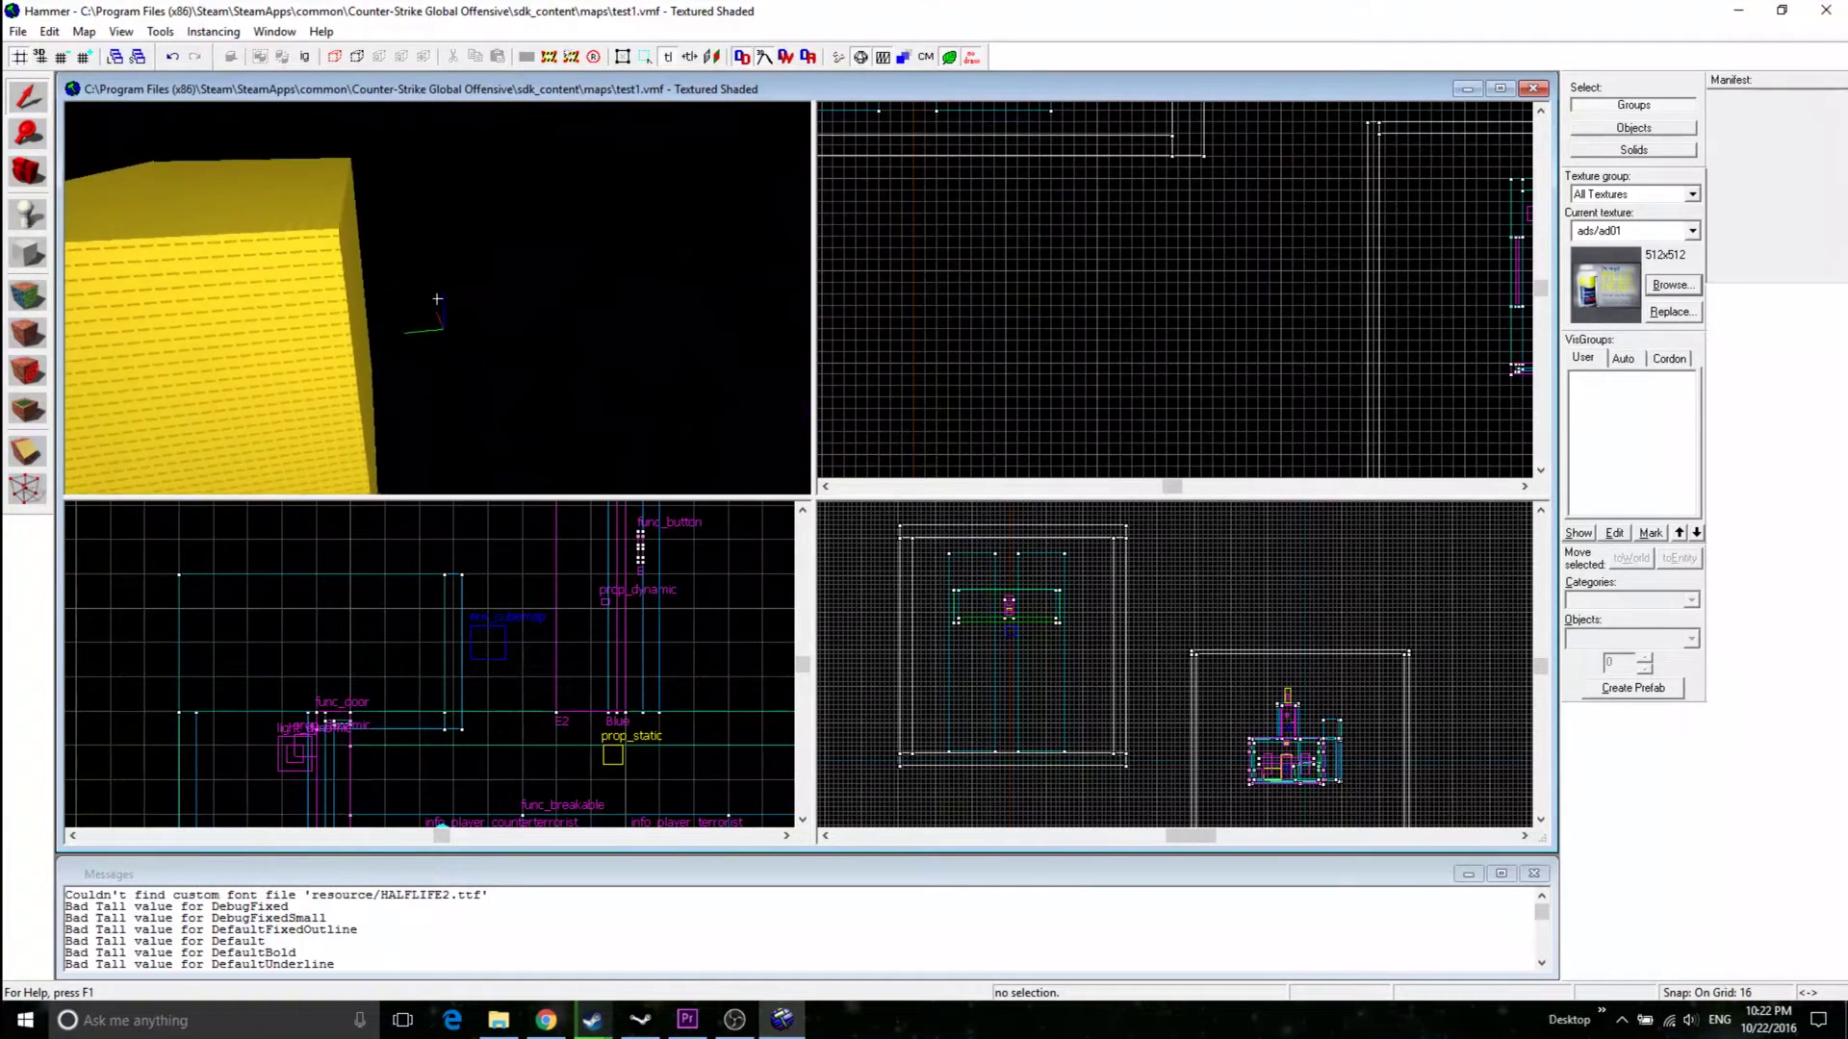
pyautogui.press('a')
pyautogui.press('z')
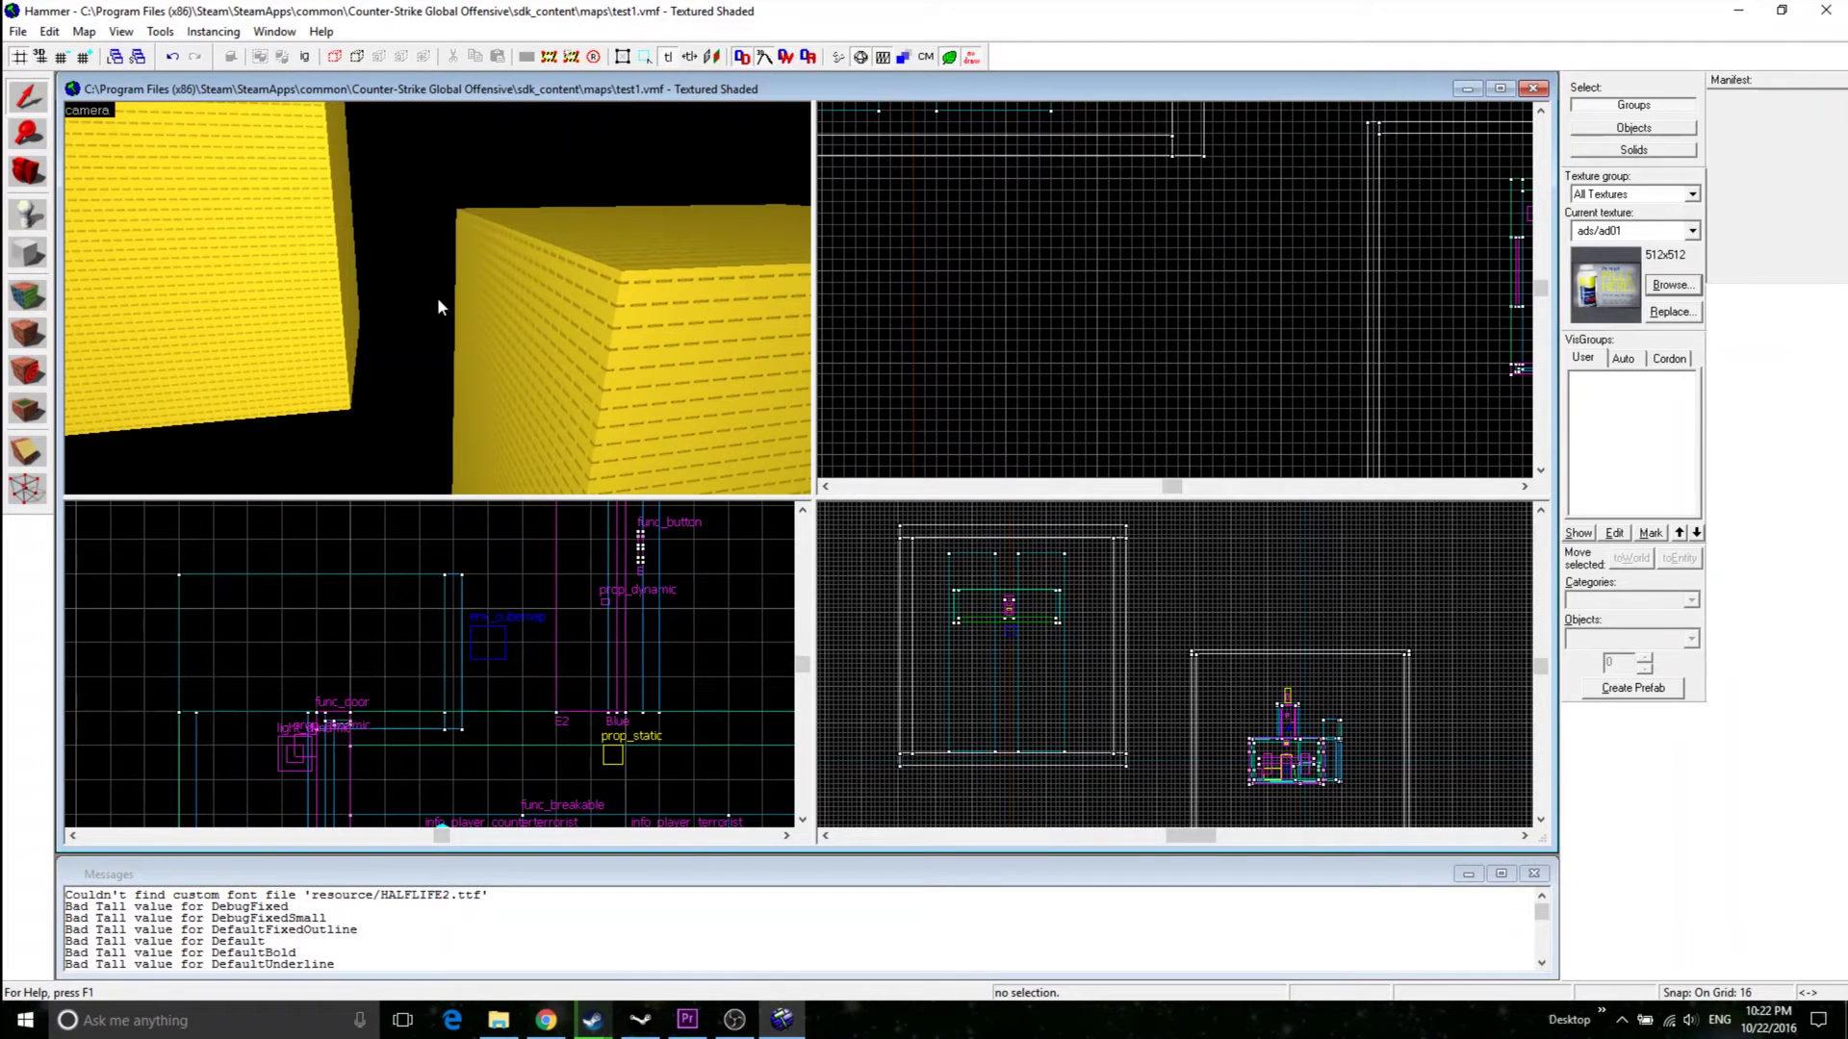
pyautogui.press('z')
pyautogui.press('w')
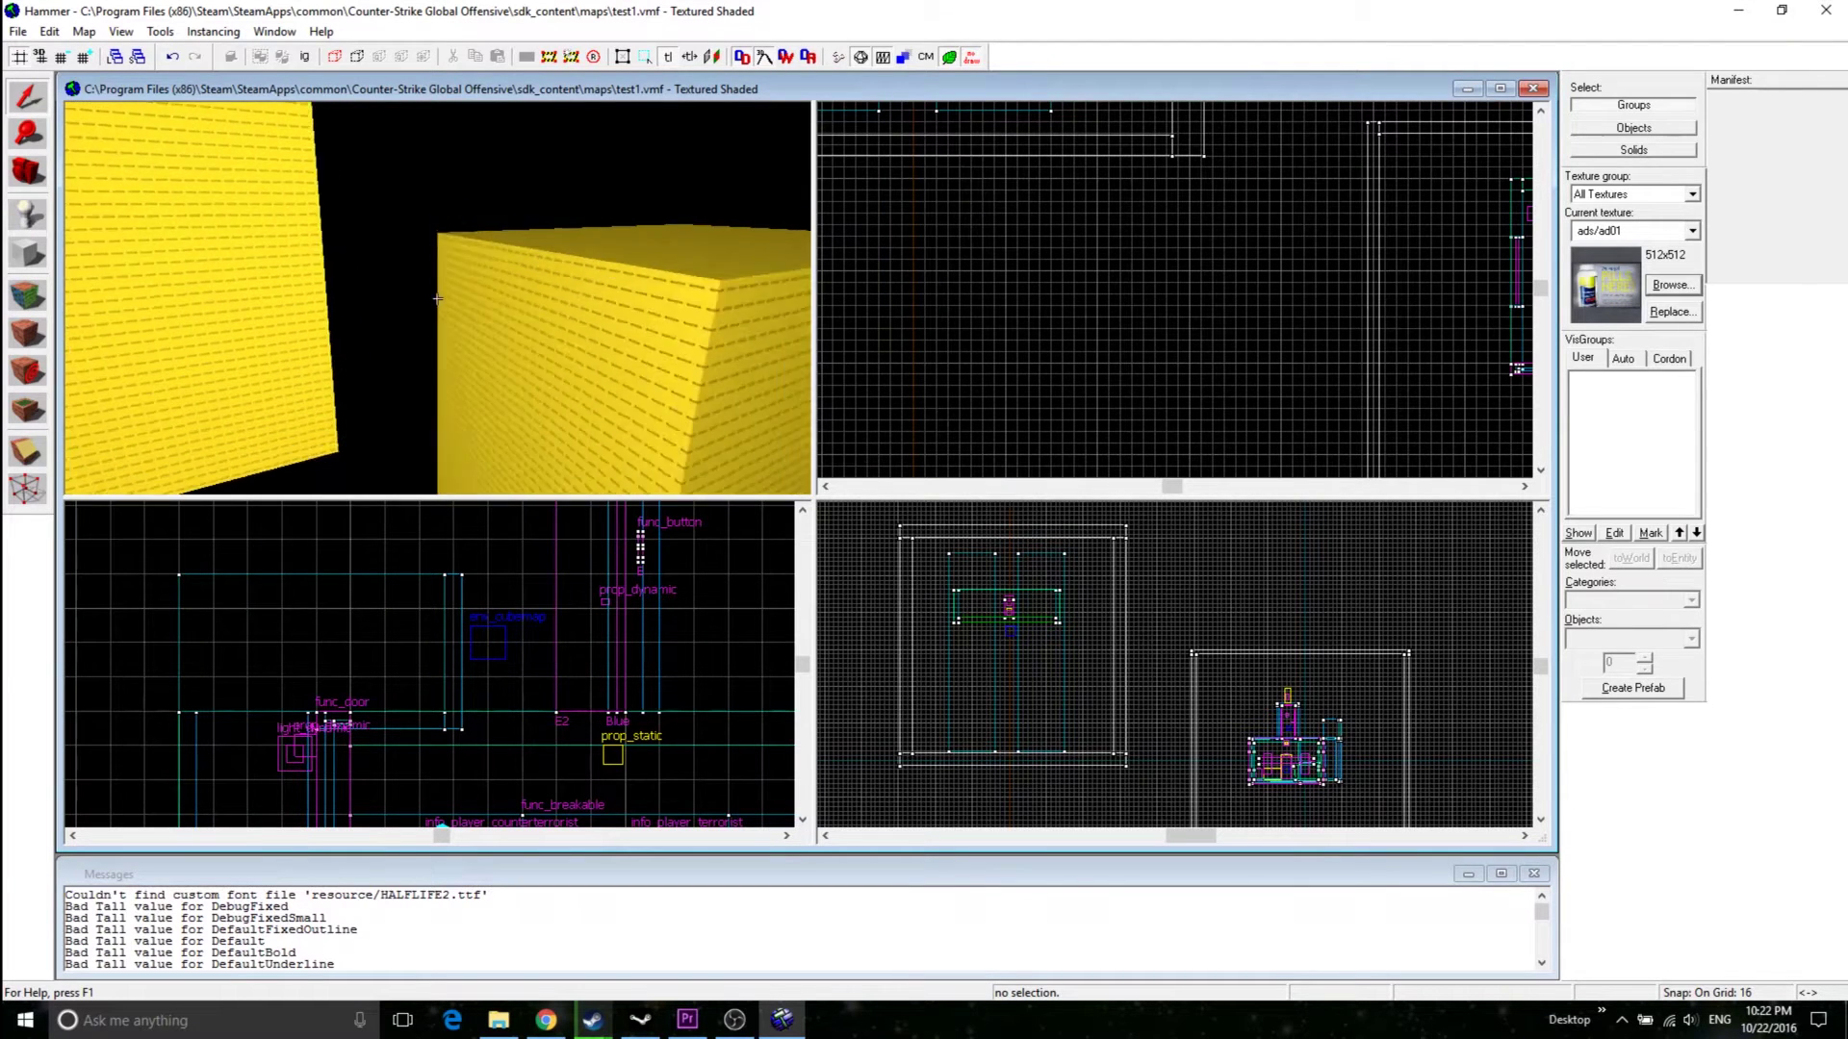
pyautogui.press('w')
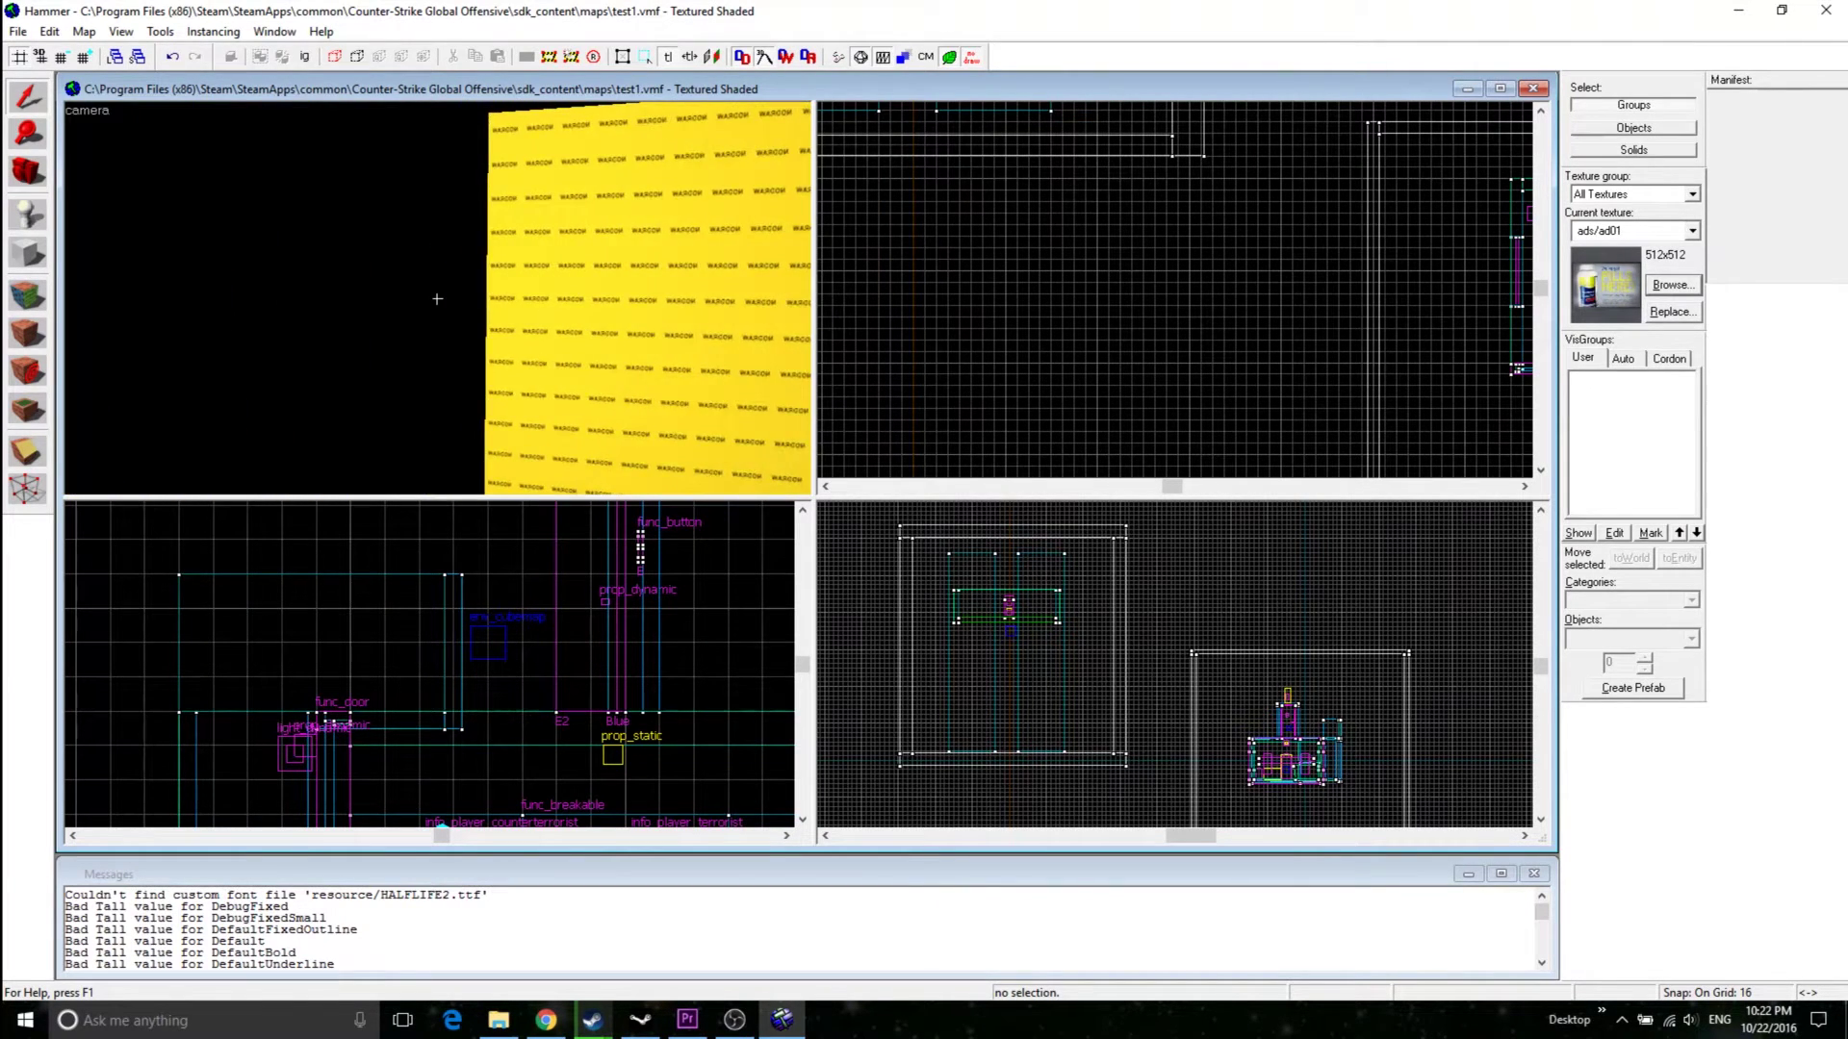
pyautogui.press('w')
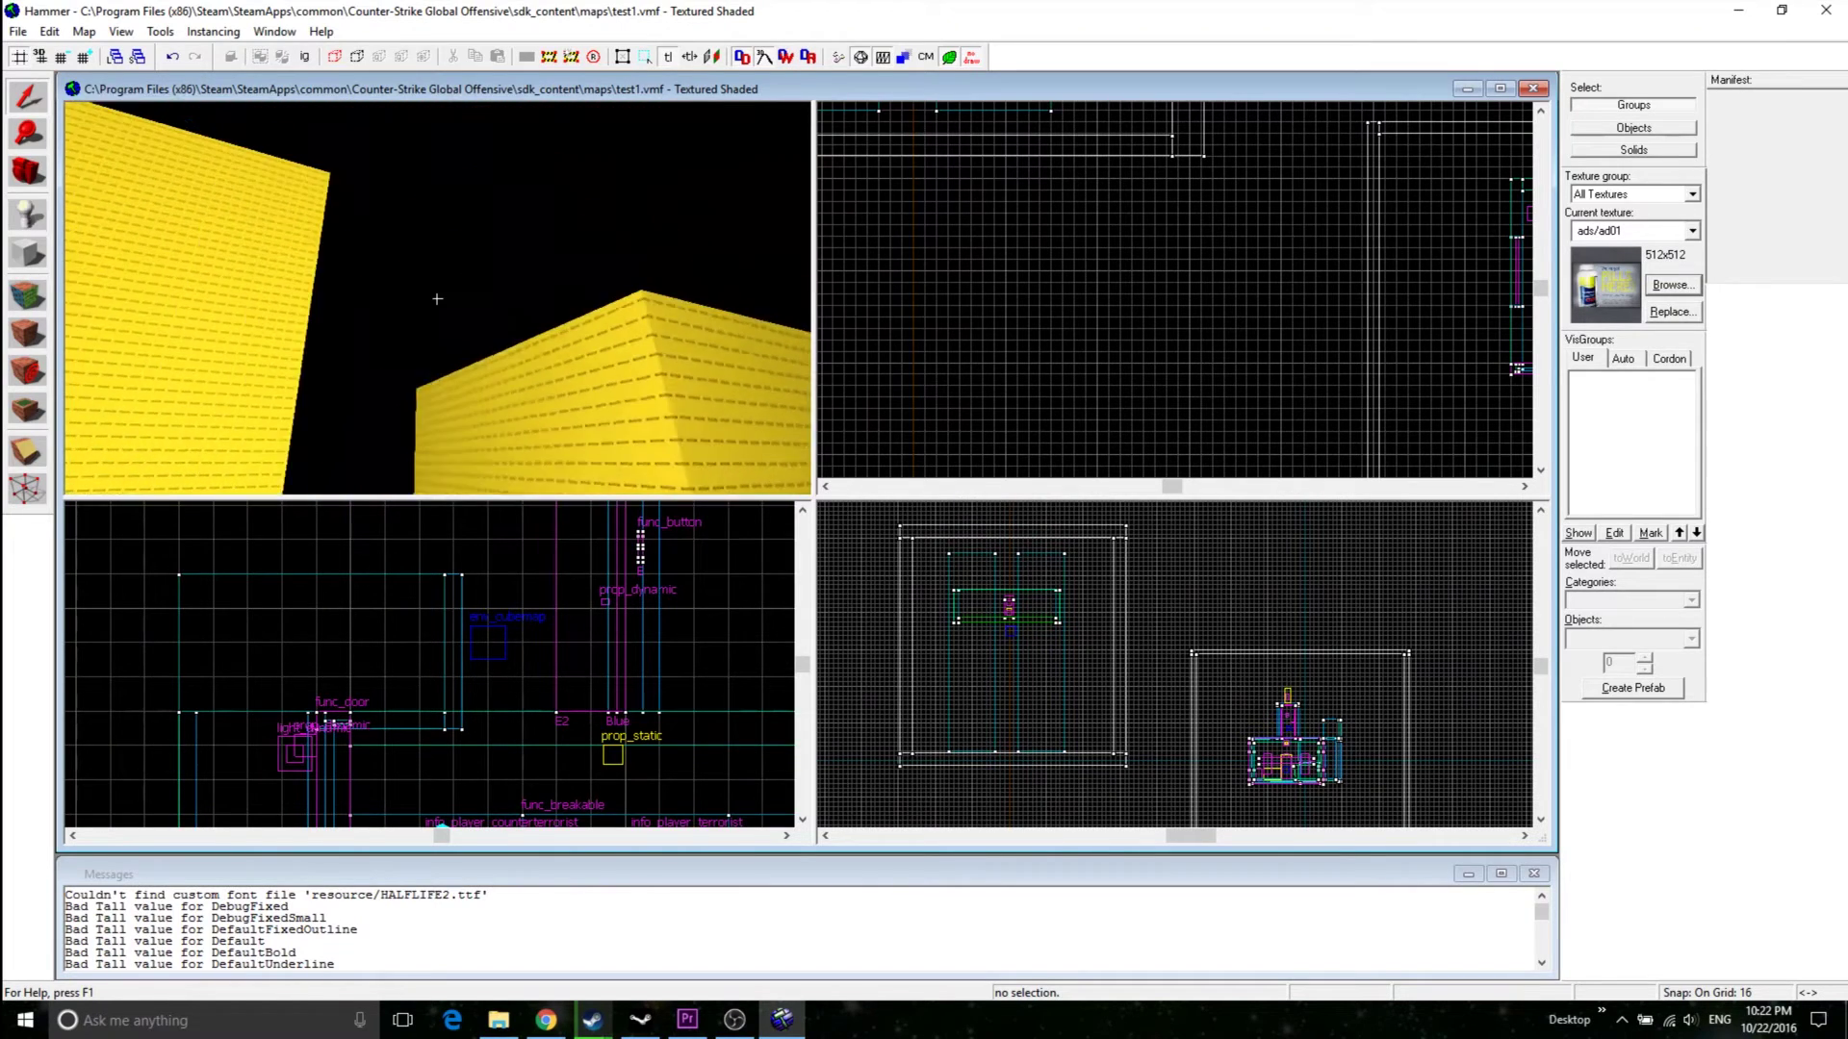
# - Inspect the gap between the two nodraw-covered boxes from several angles in the 3D view, and return inside the sky-walled room with the building
pyautogui.press('w')
pyautogui.press('s')
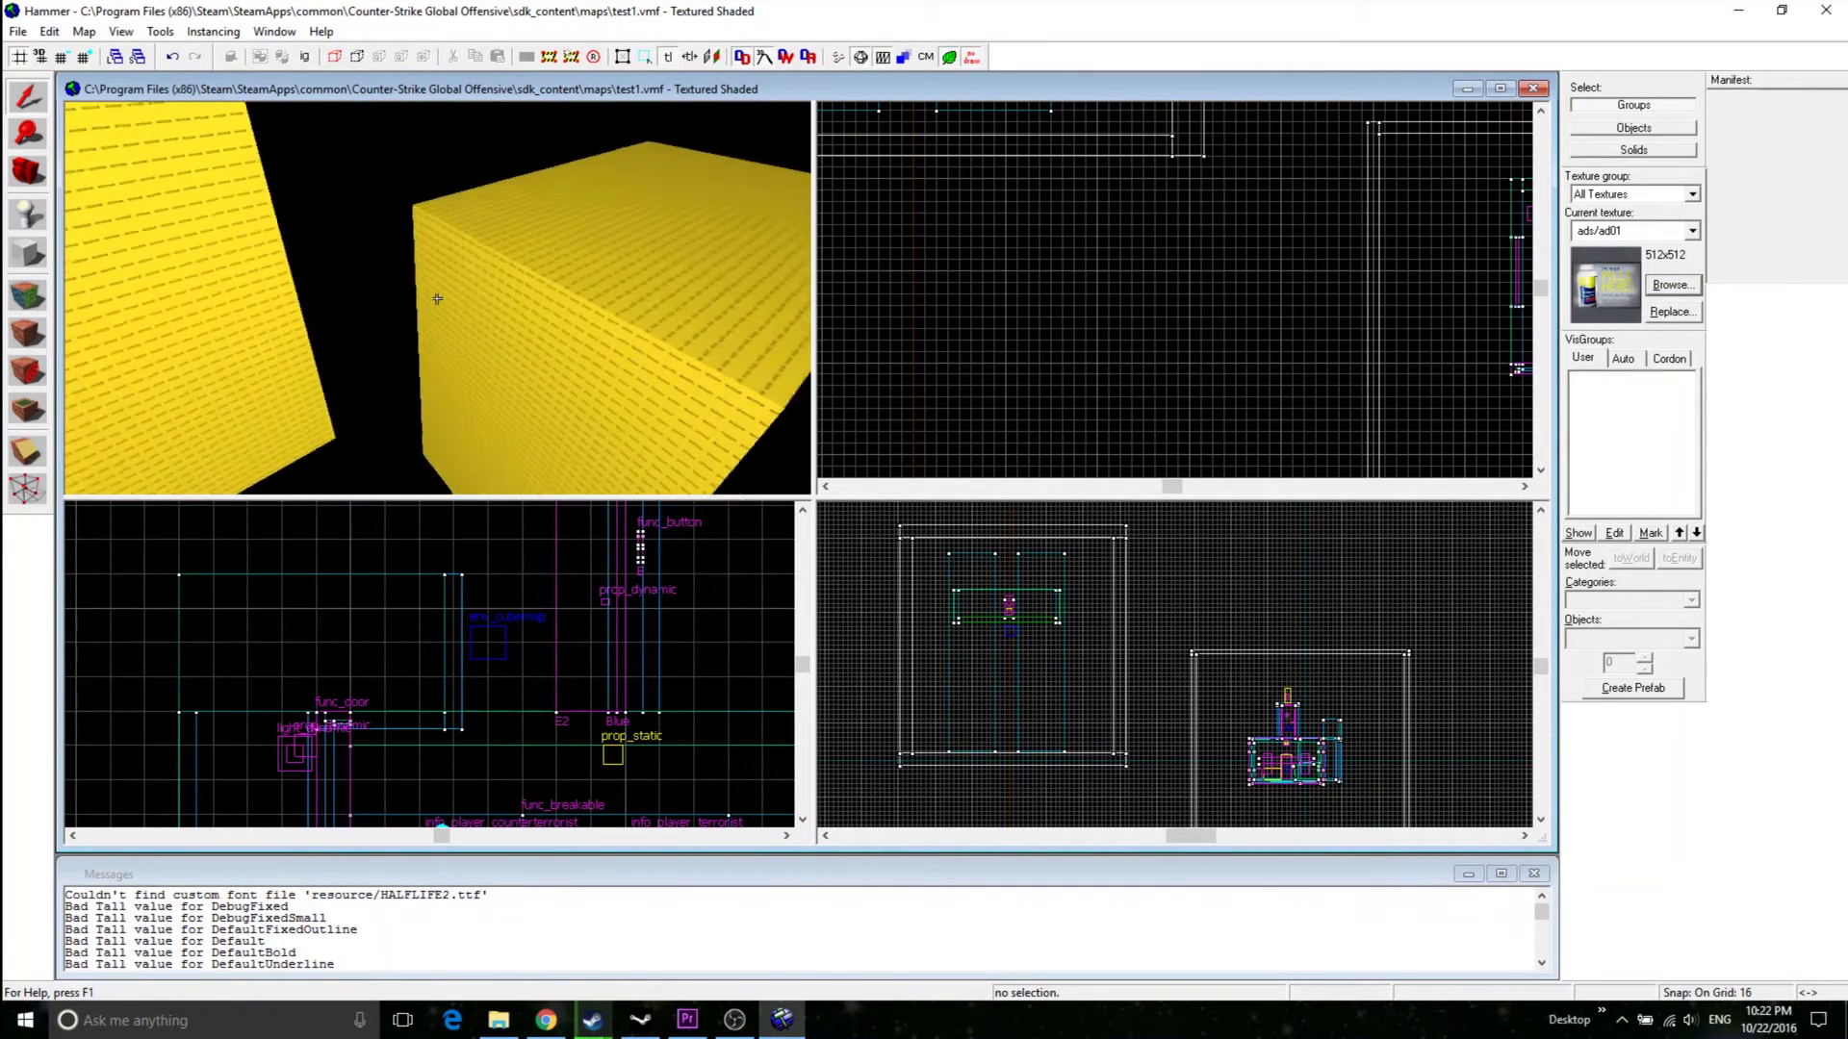
pyautogui.press('w')
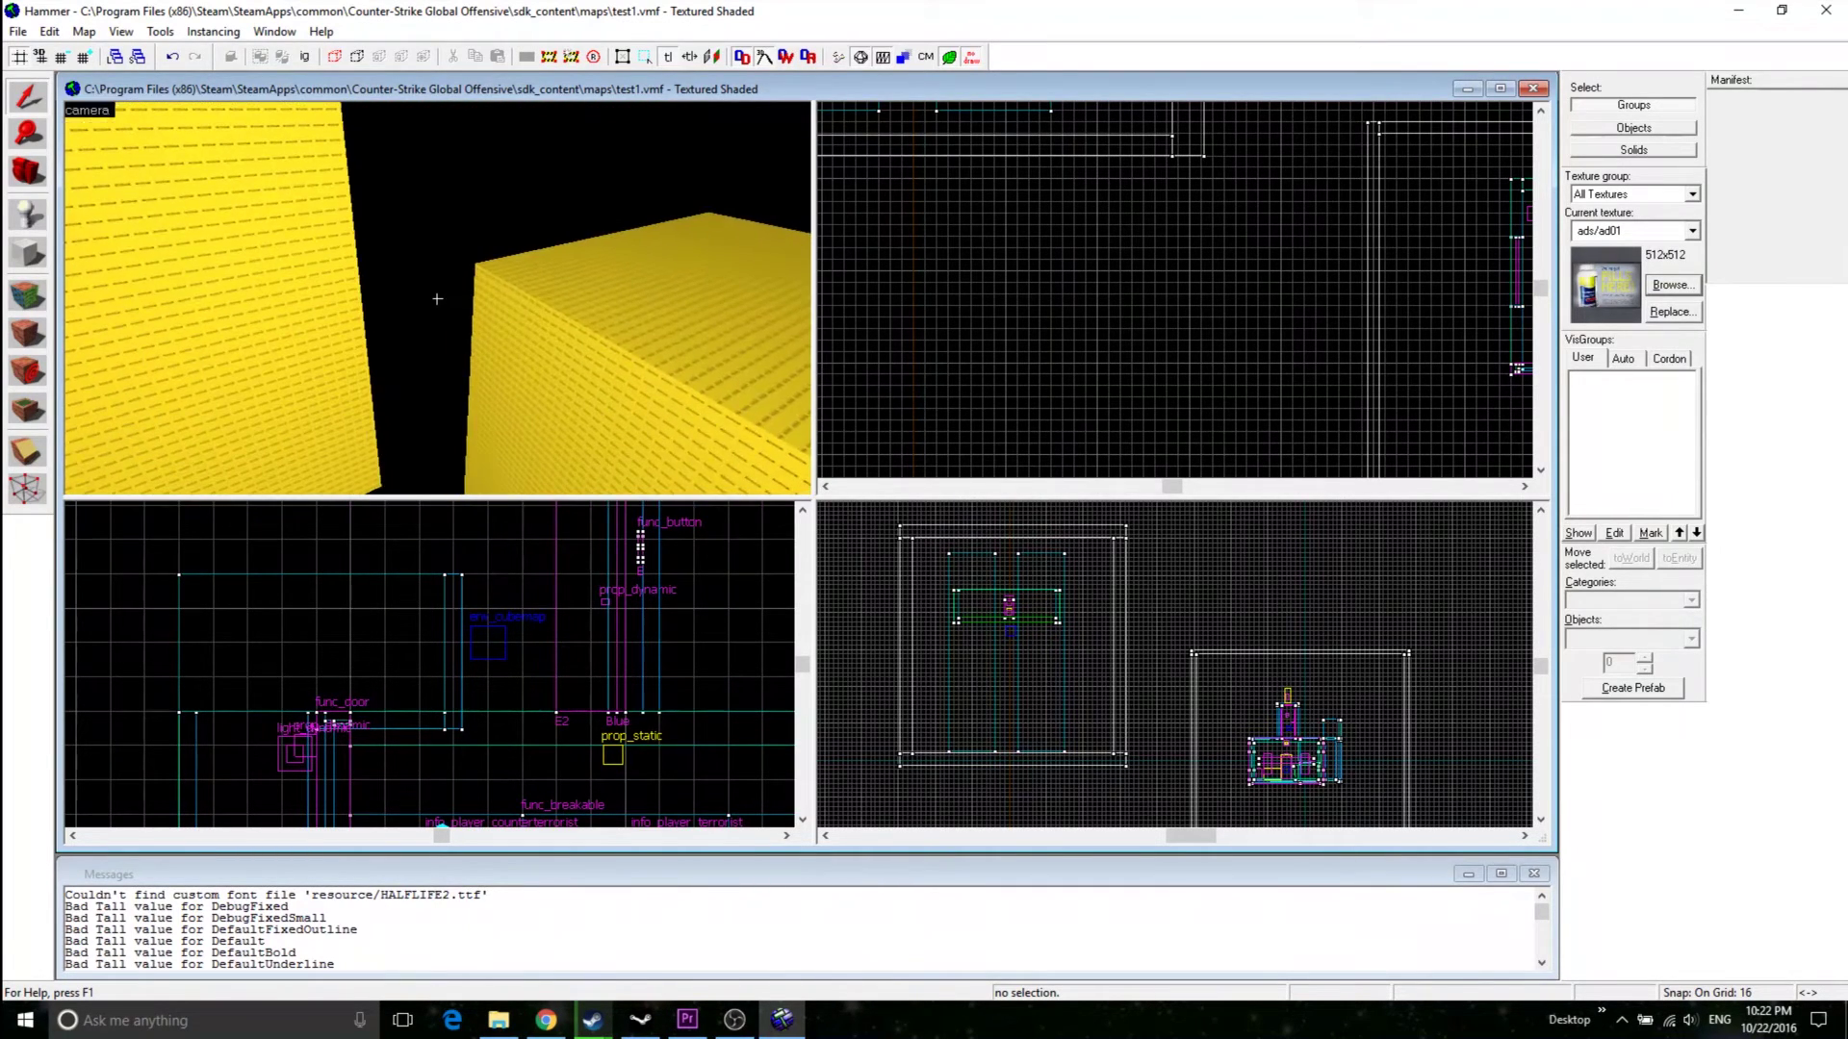
pyautogui.press('Right')
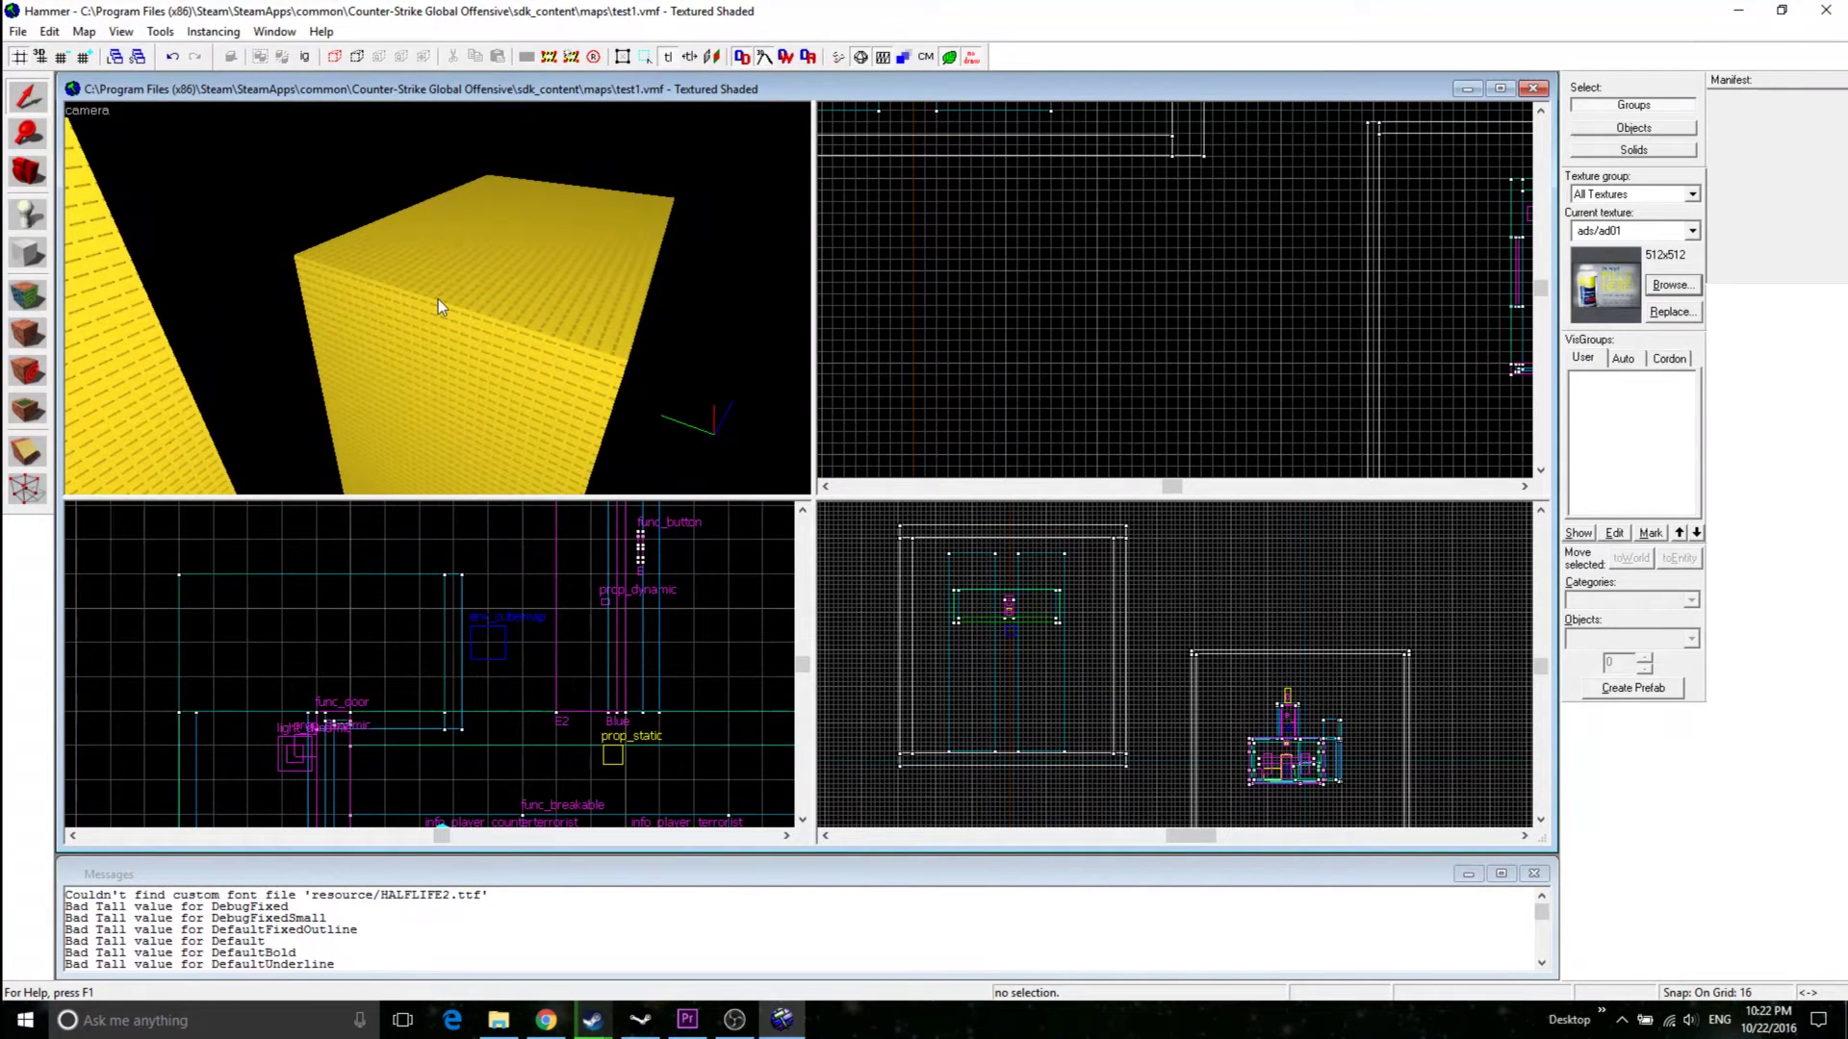
pyautogui.press('z')
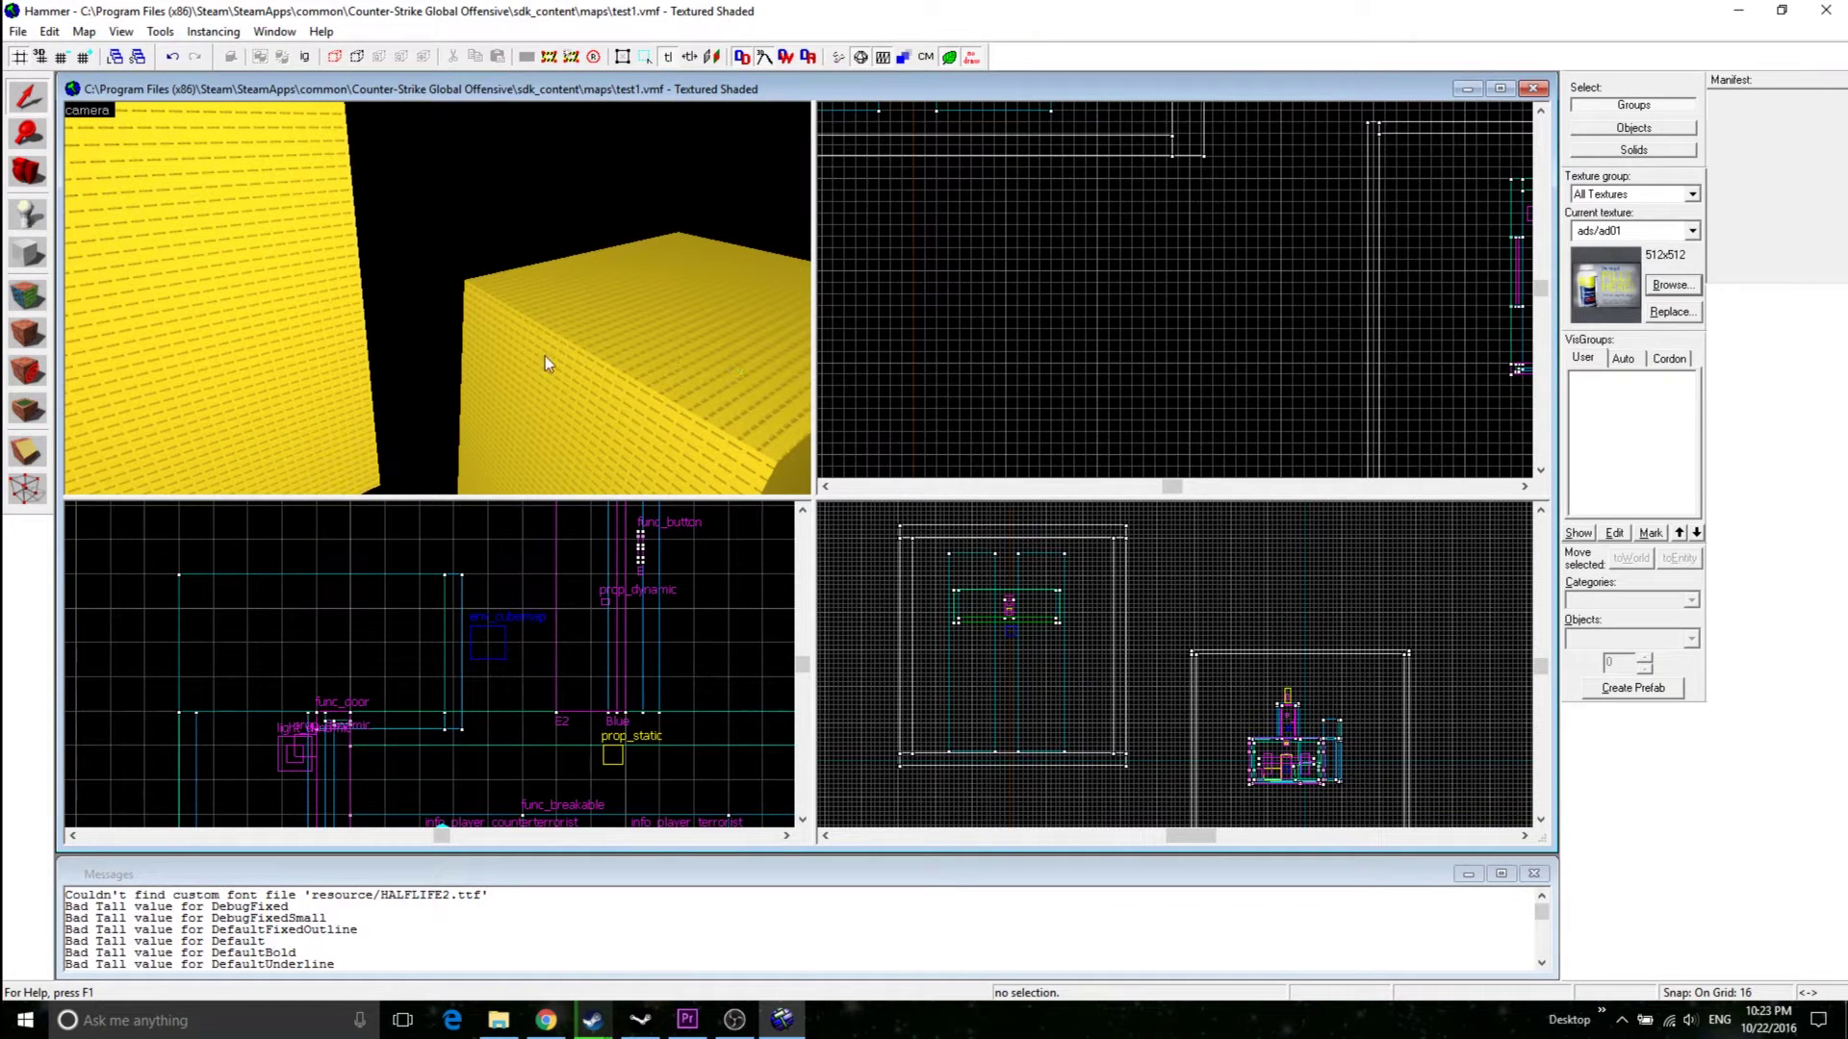
pyautogui.press('w')
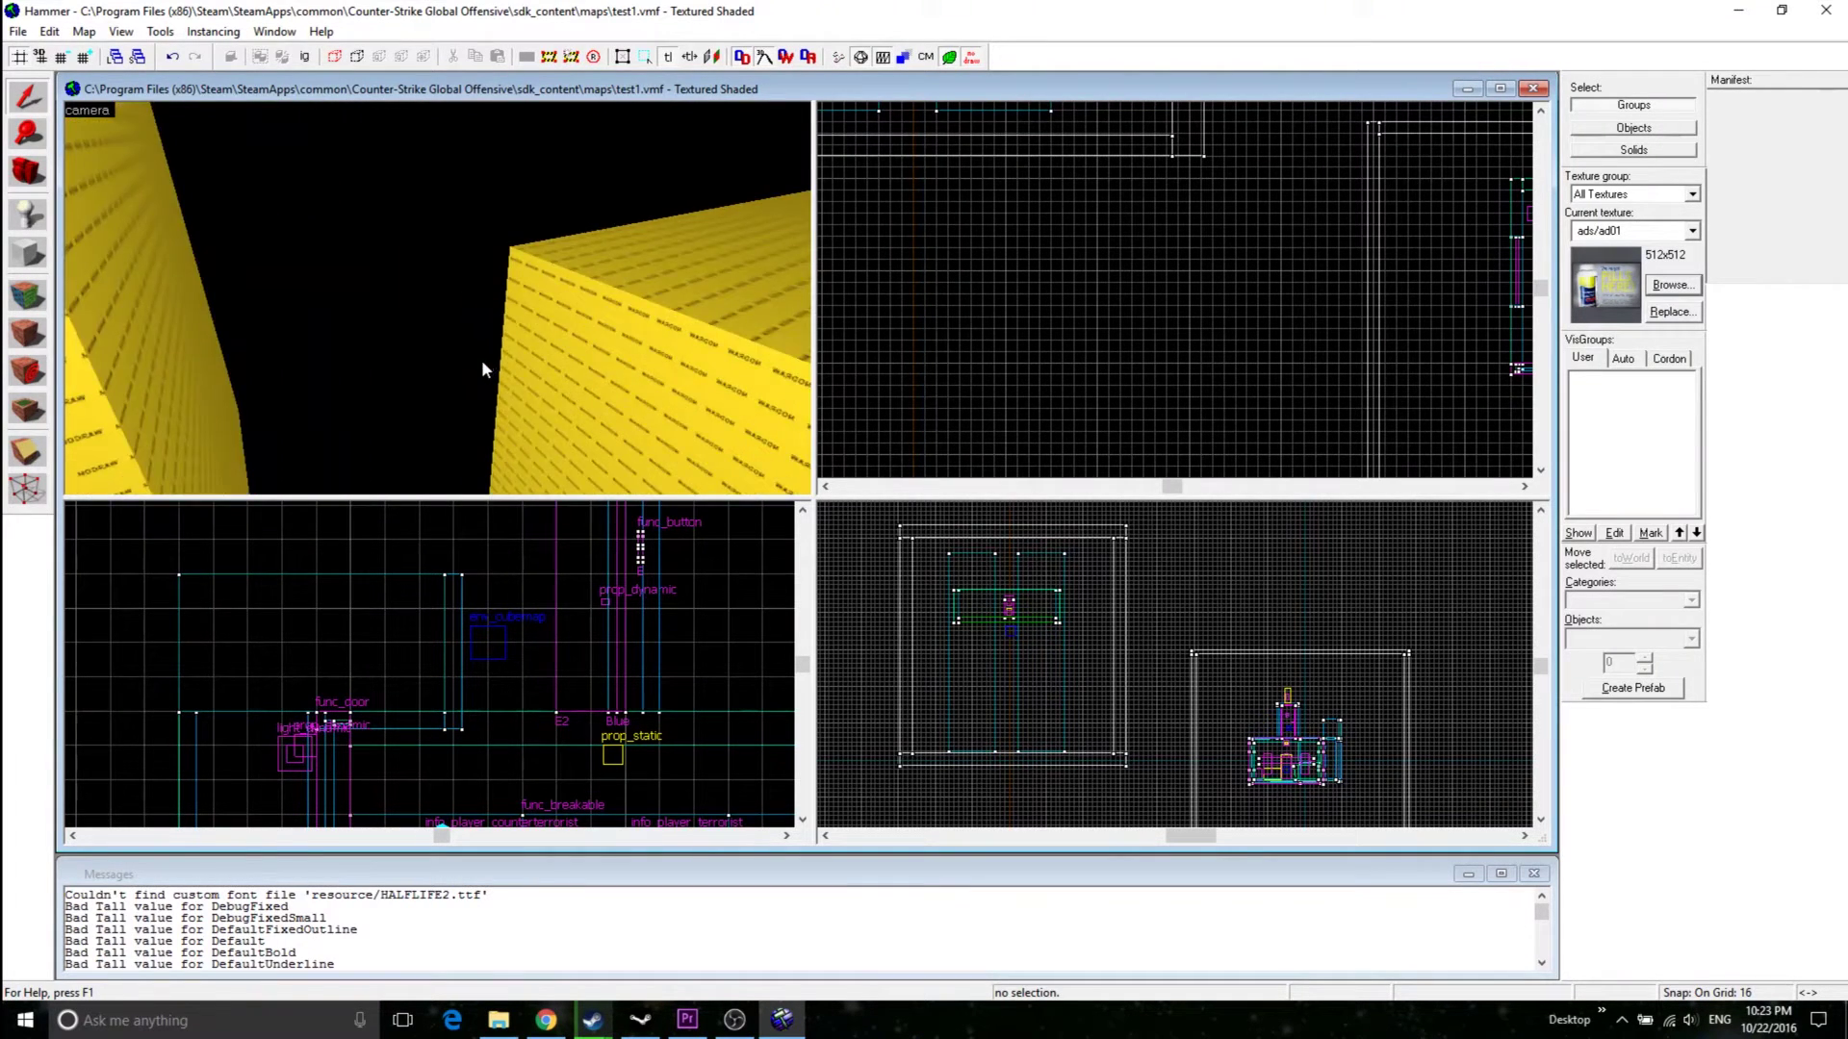
pyautogui.scroll(5, 479, 370)
pyautogui.scroll(-8, 477, 371)
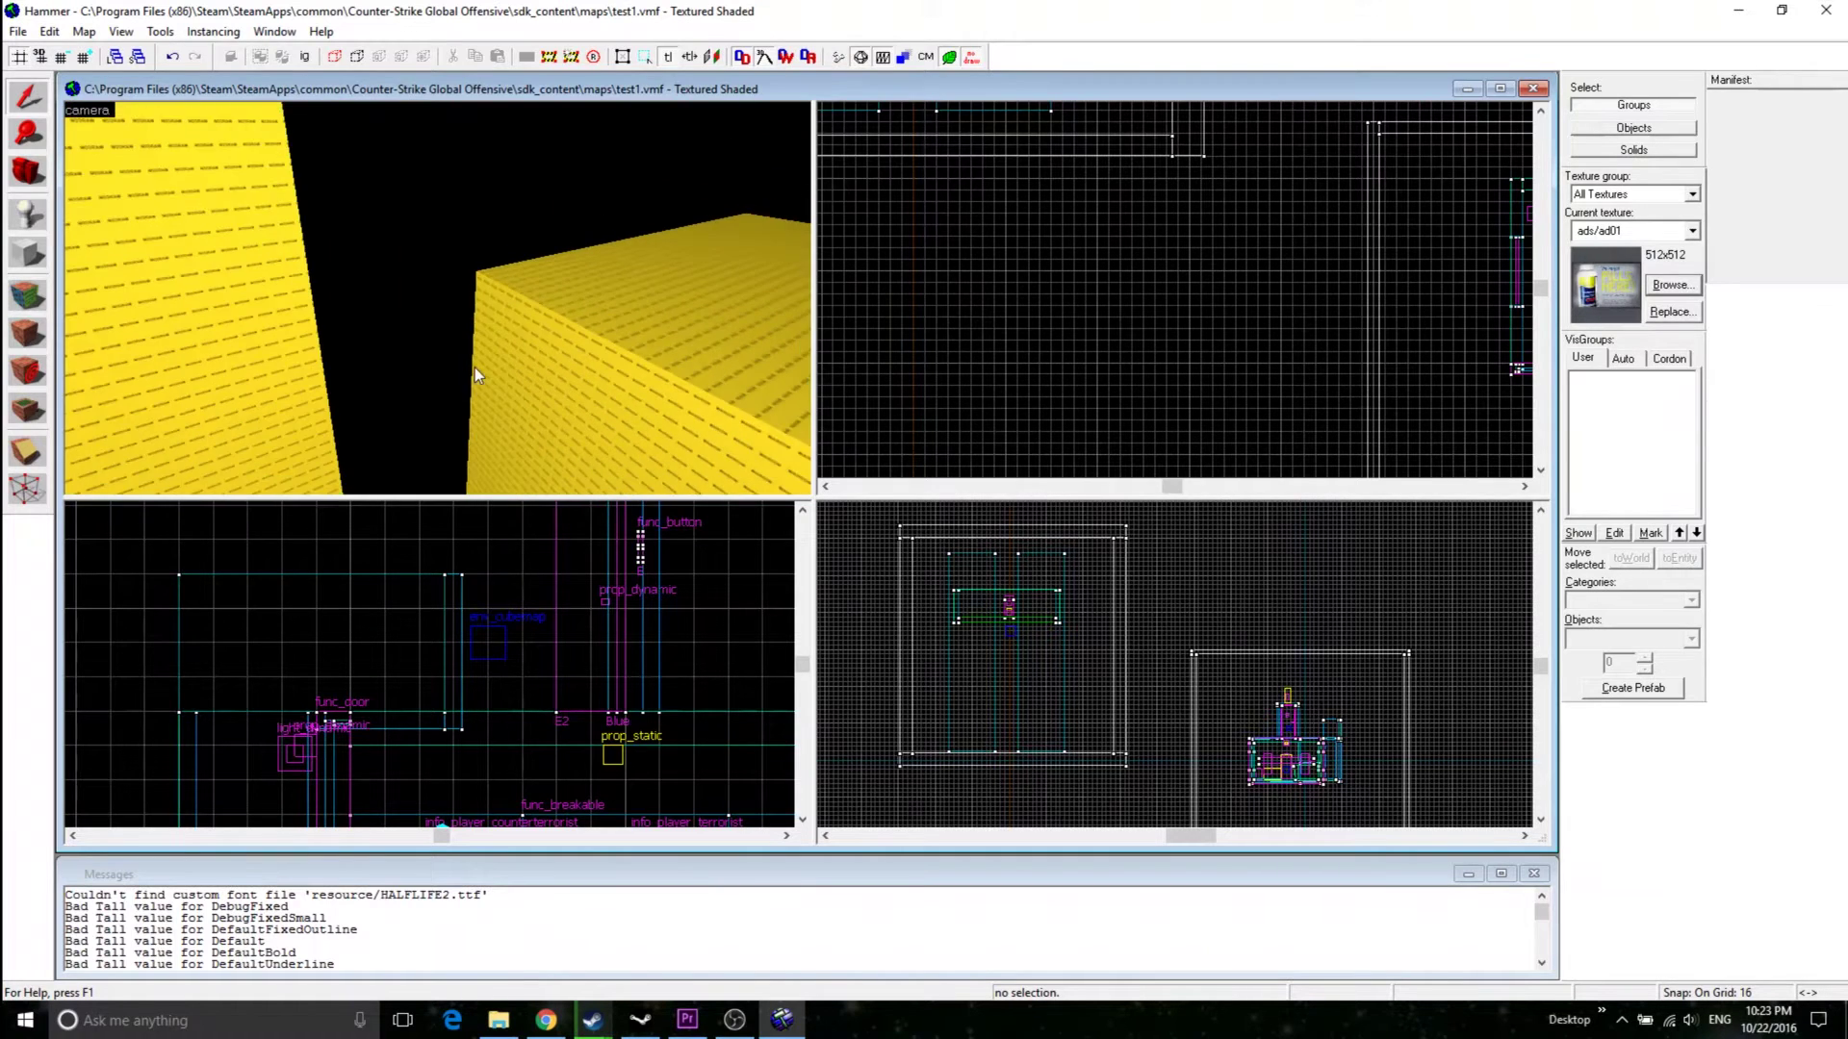
pyautogui.scroll(-3, 476, 370)
pyautogui.press('z')
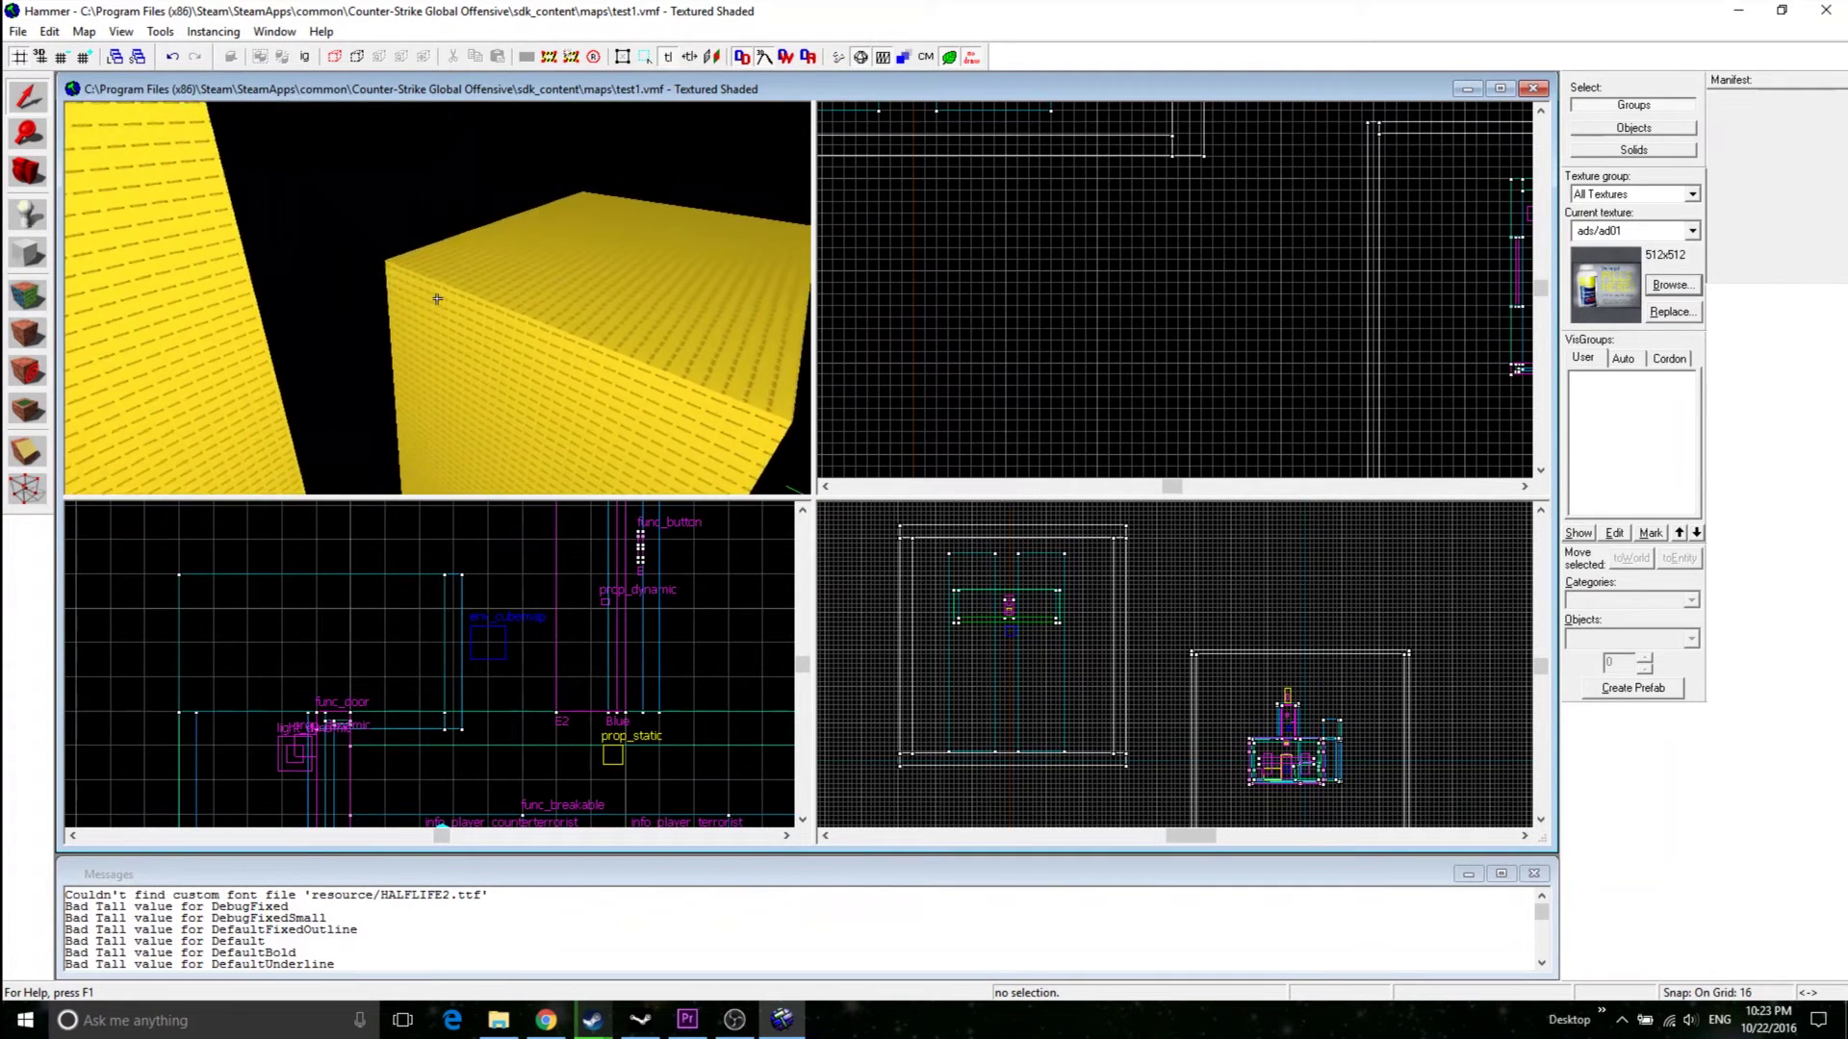
pyautogui.press('z')
pyautogui.press('z')
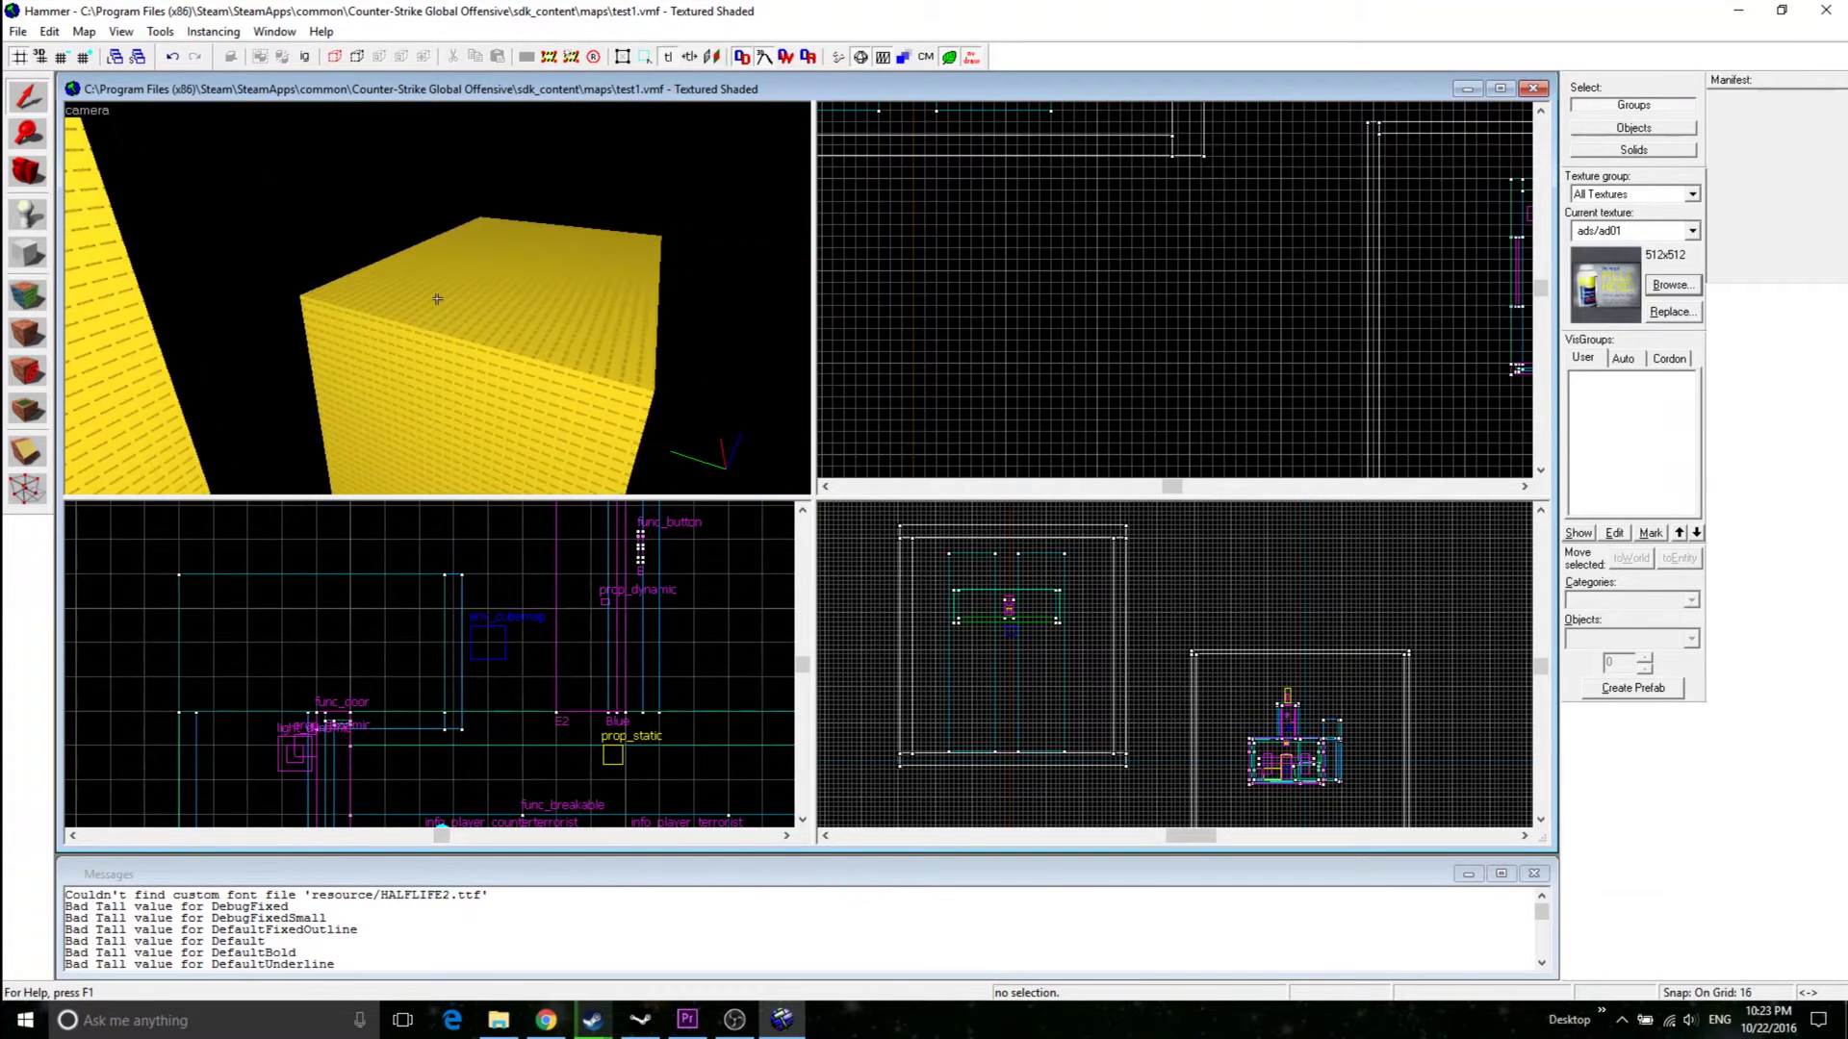
pyautogui.press('d')
pyautogui.press('w')
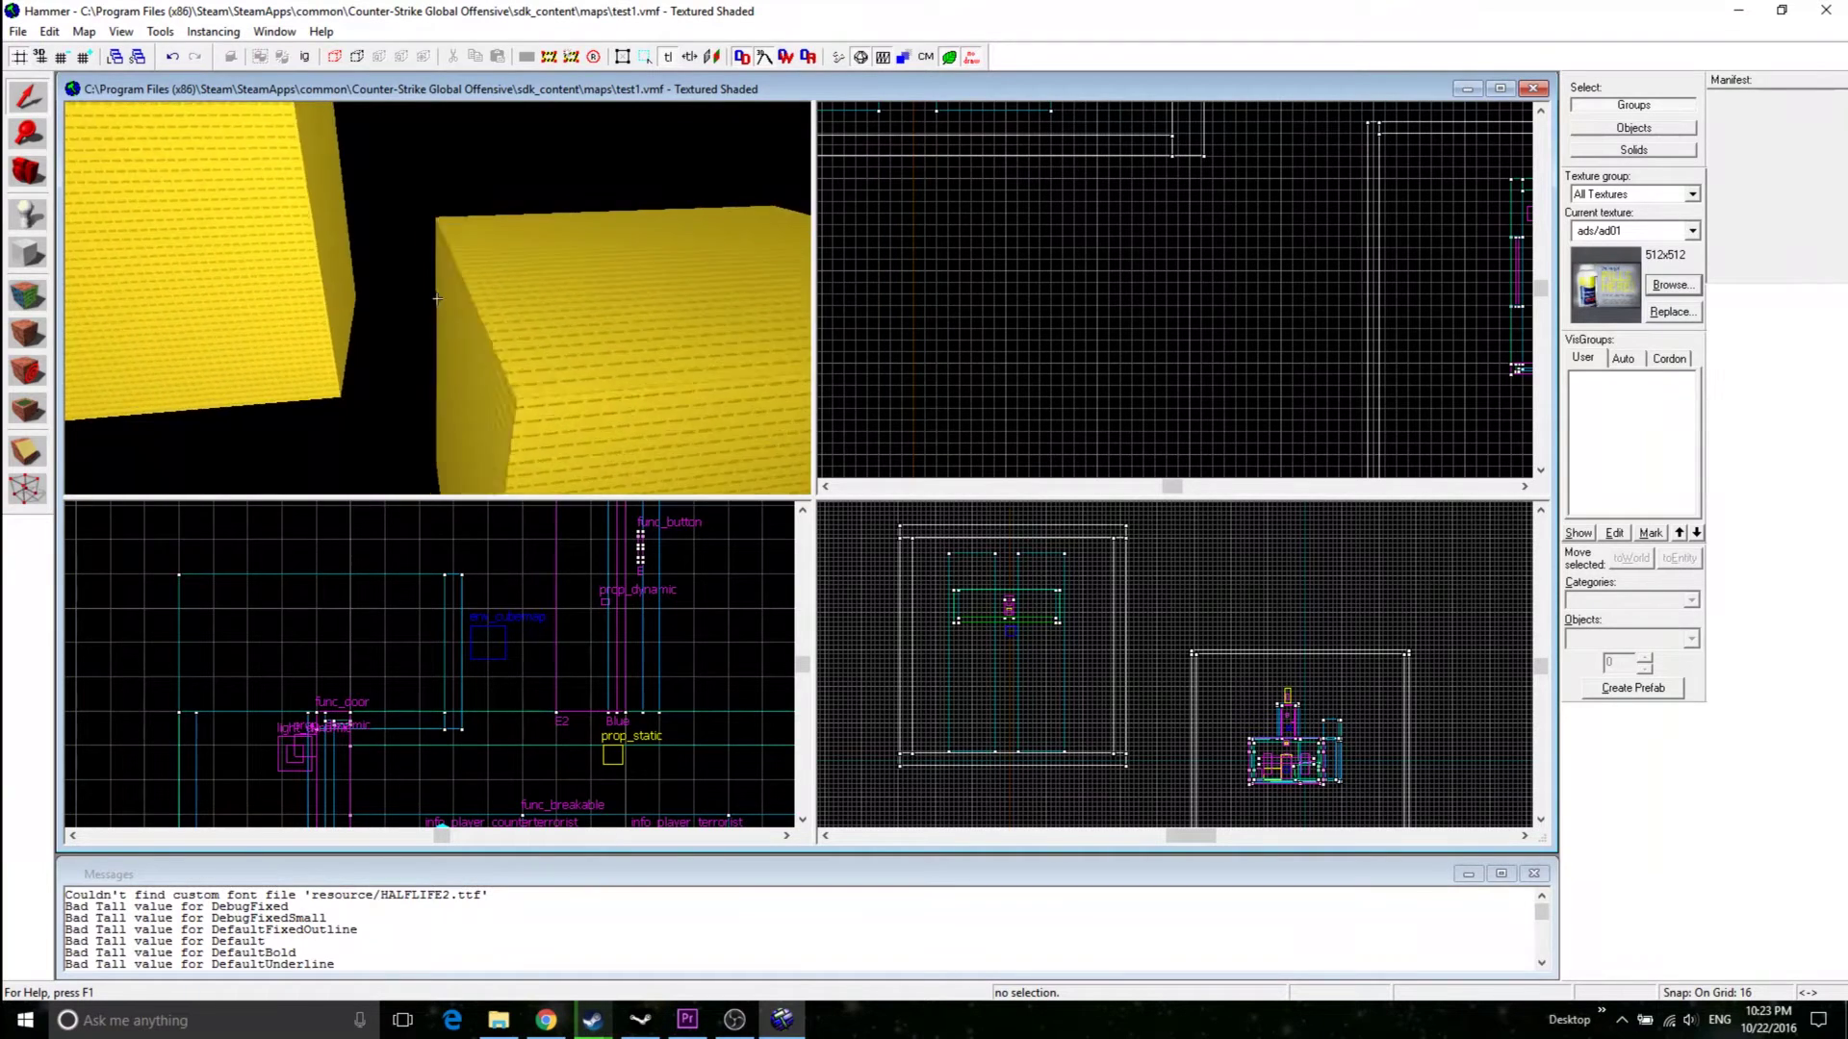
pyautogui.press('s')
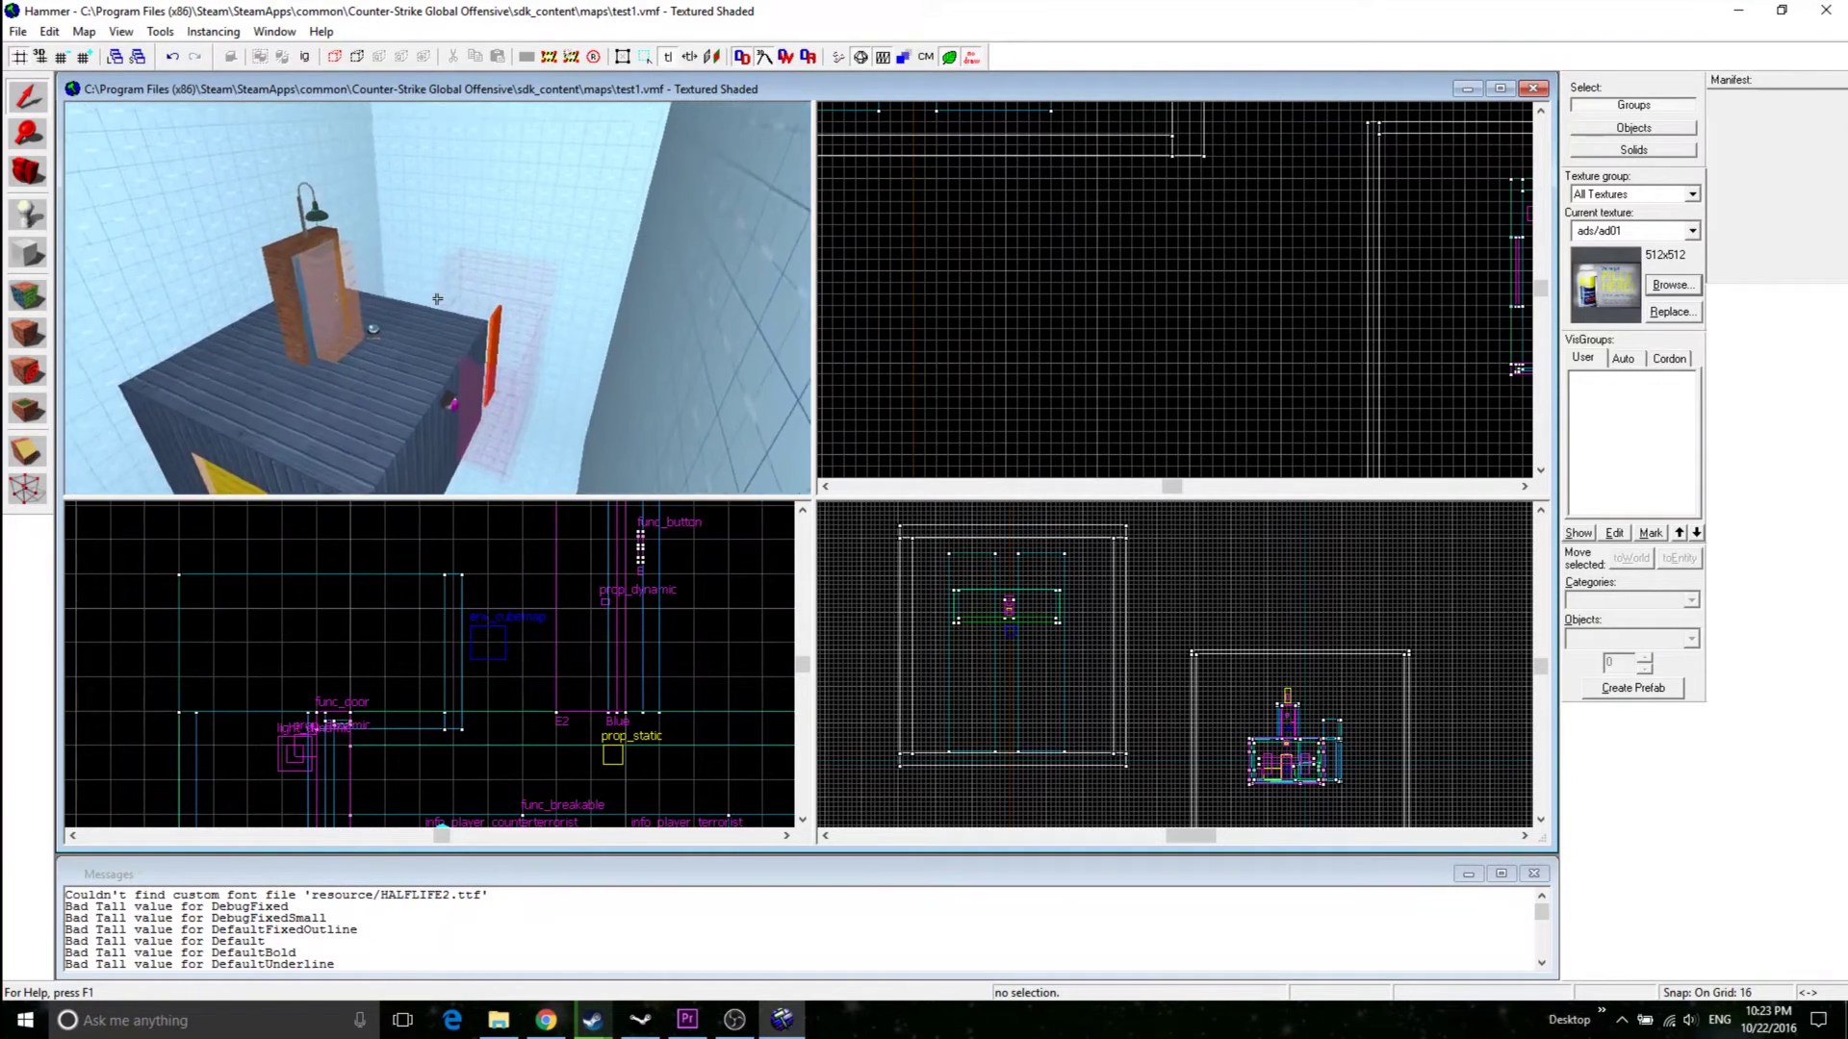
pyautogui.moveTo(470, 304); pyautogui.dragTo(512, 319)
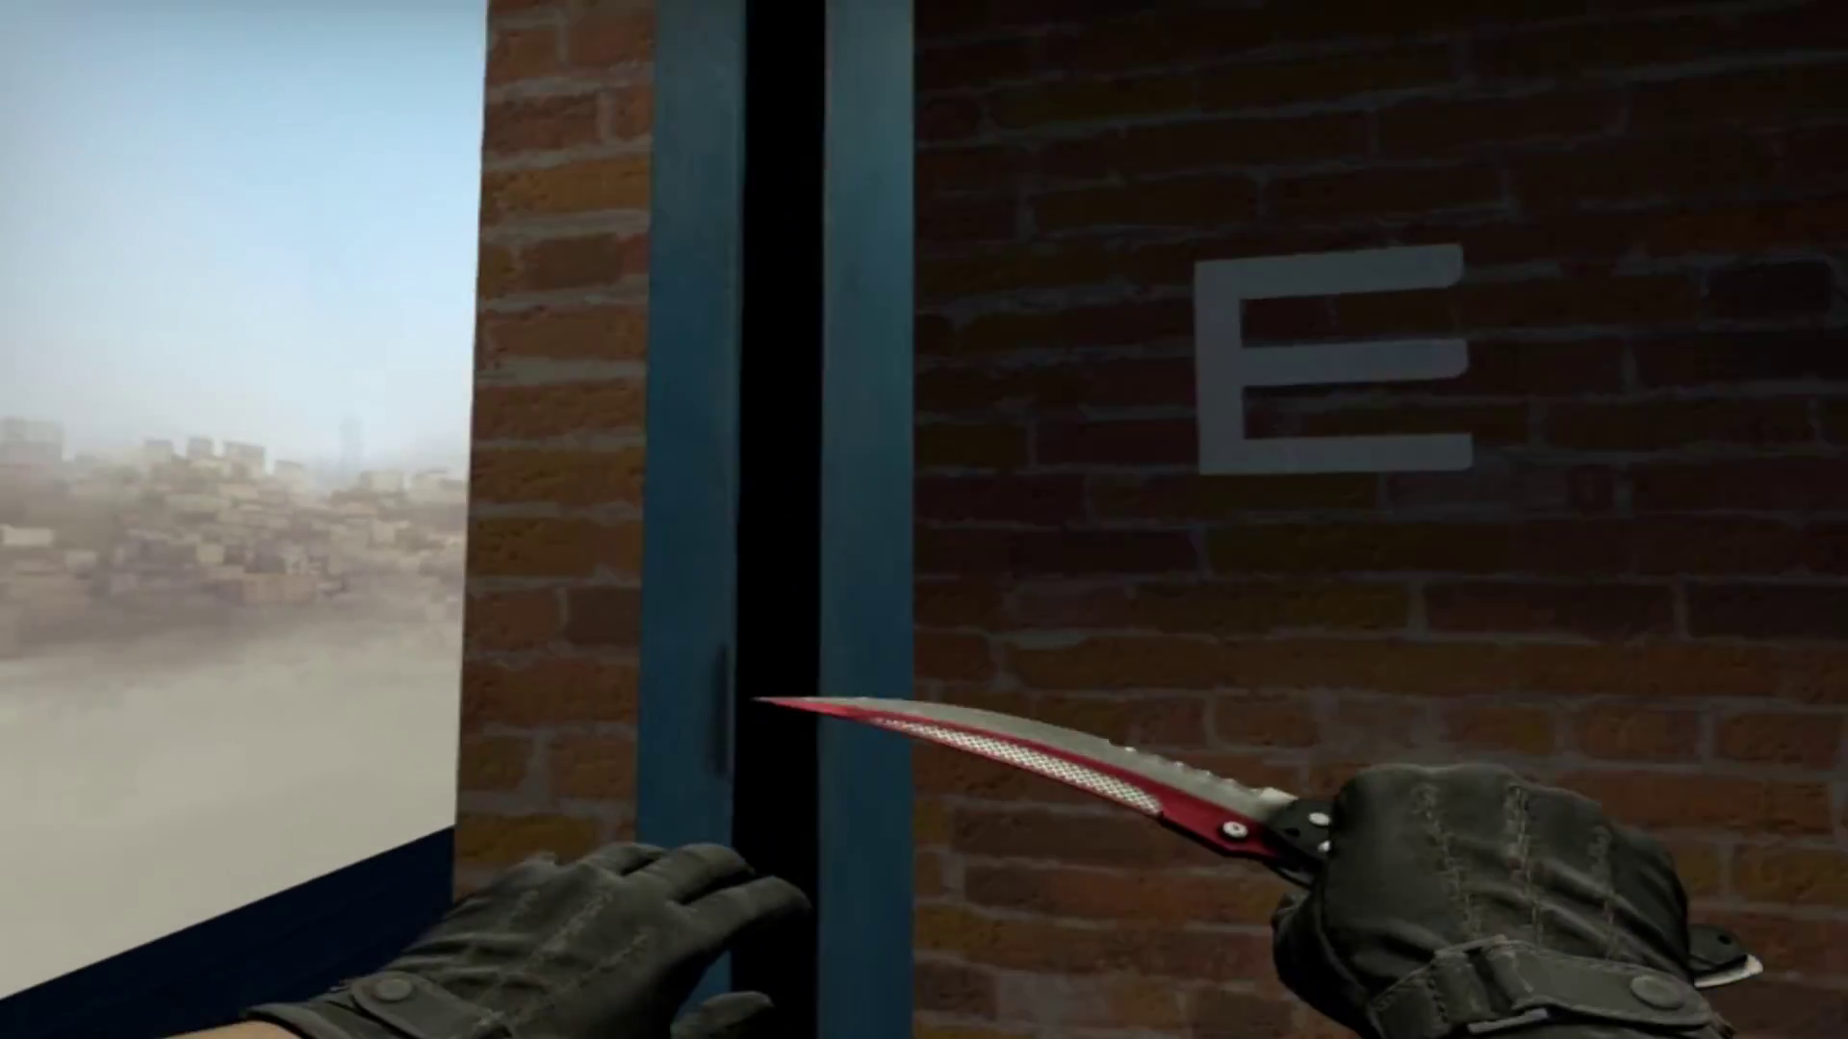
pyautogui.press('w')
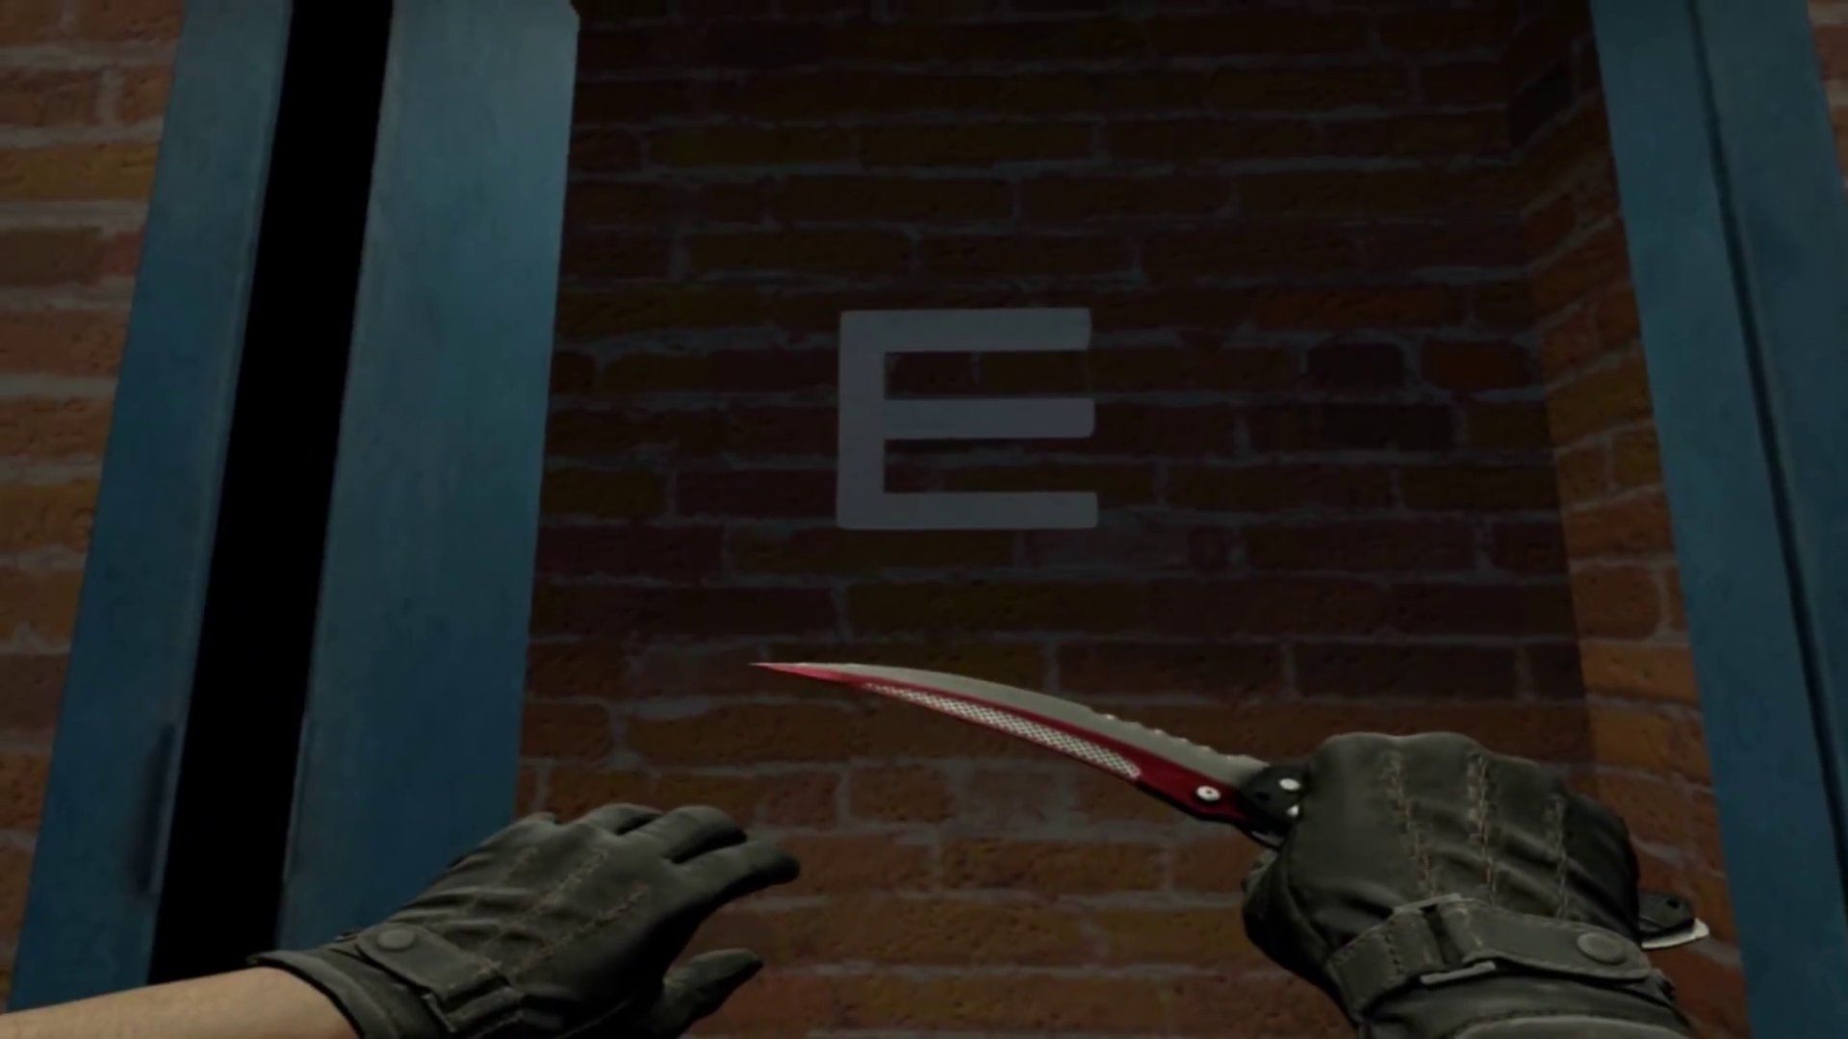